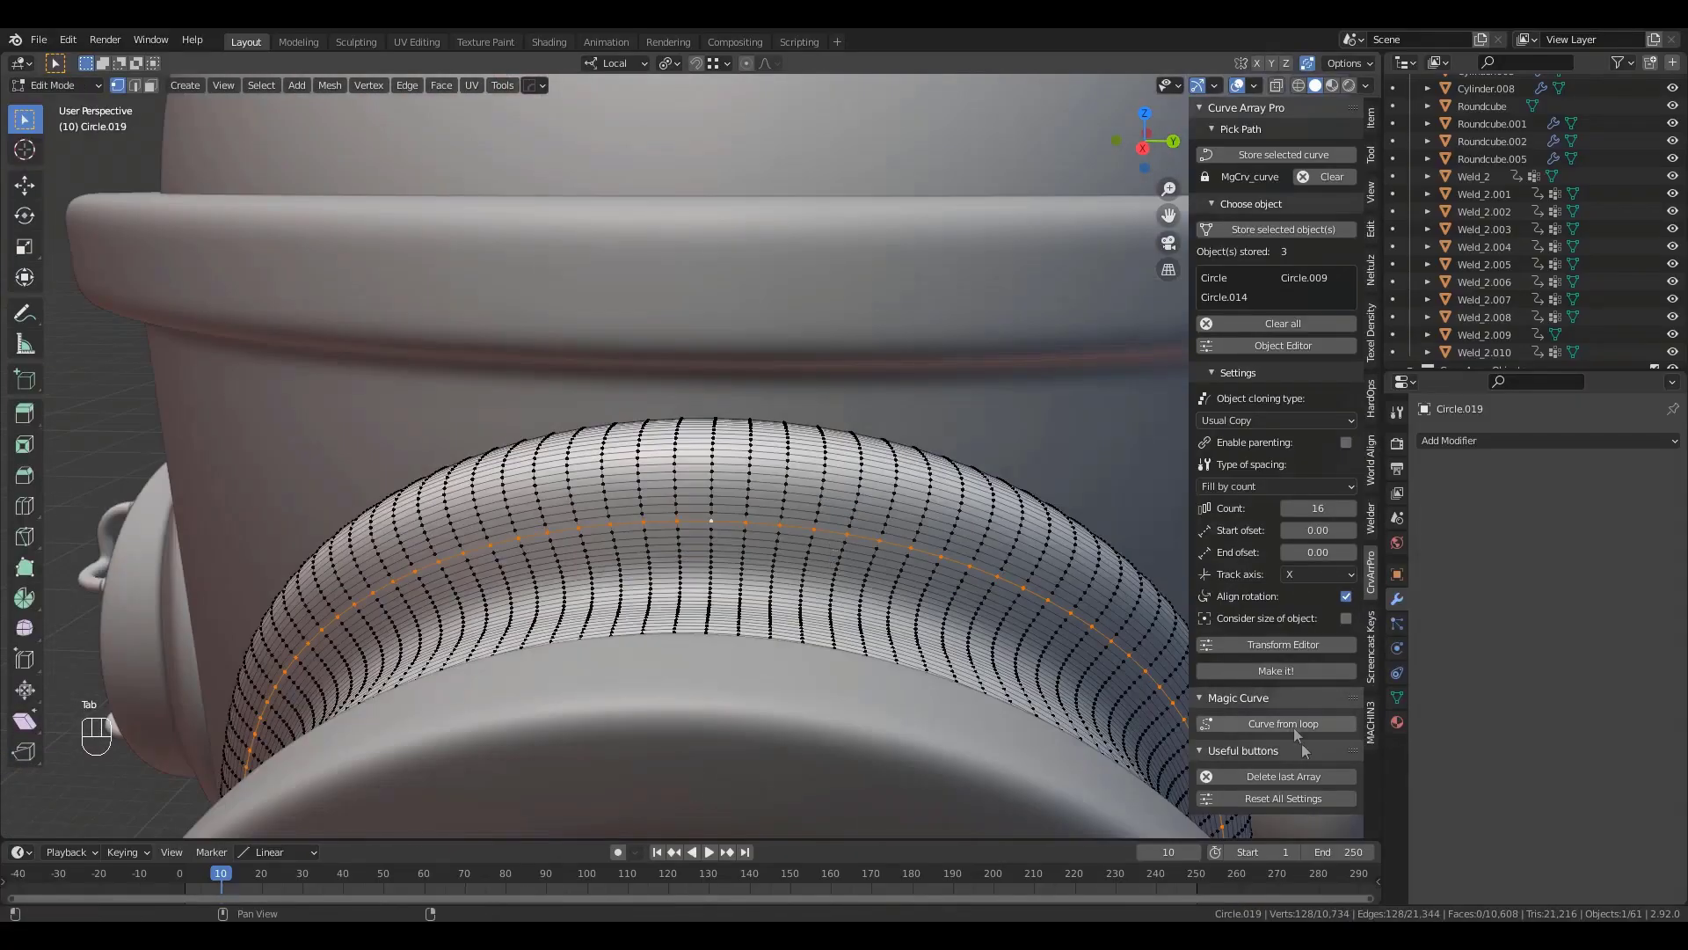
- Create a Magic Curve from the selected edge loop around the curved ring
{"action": "left_click", "coordinate": [1210, 723]}
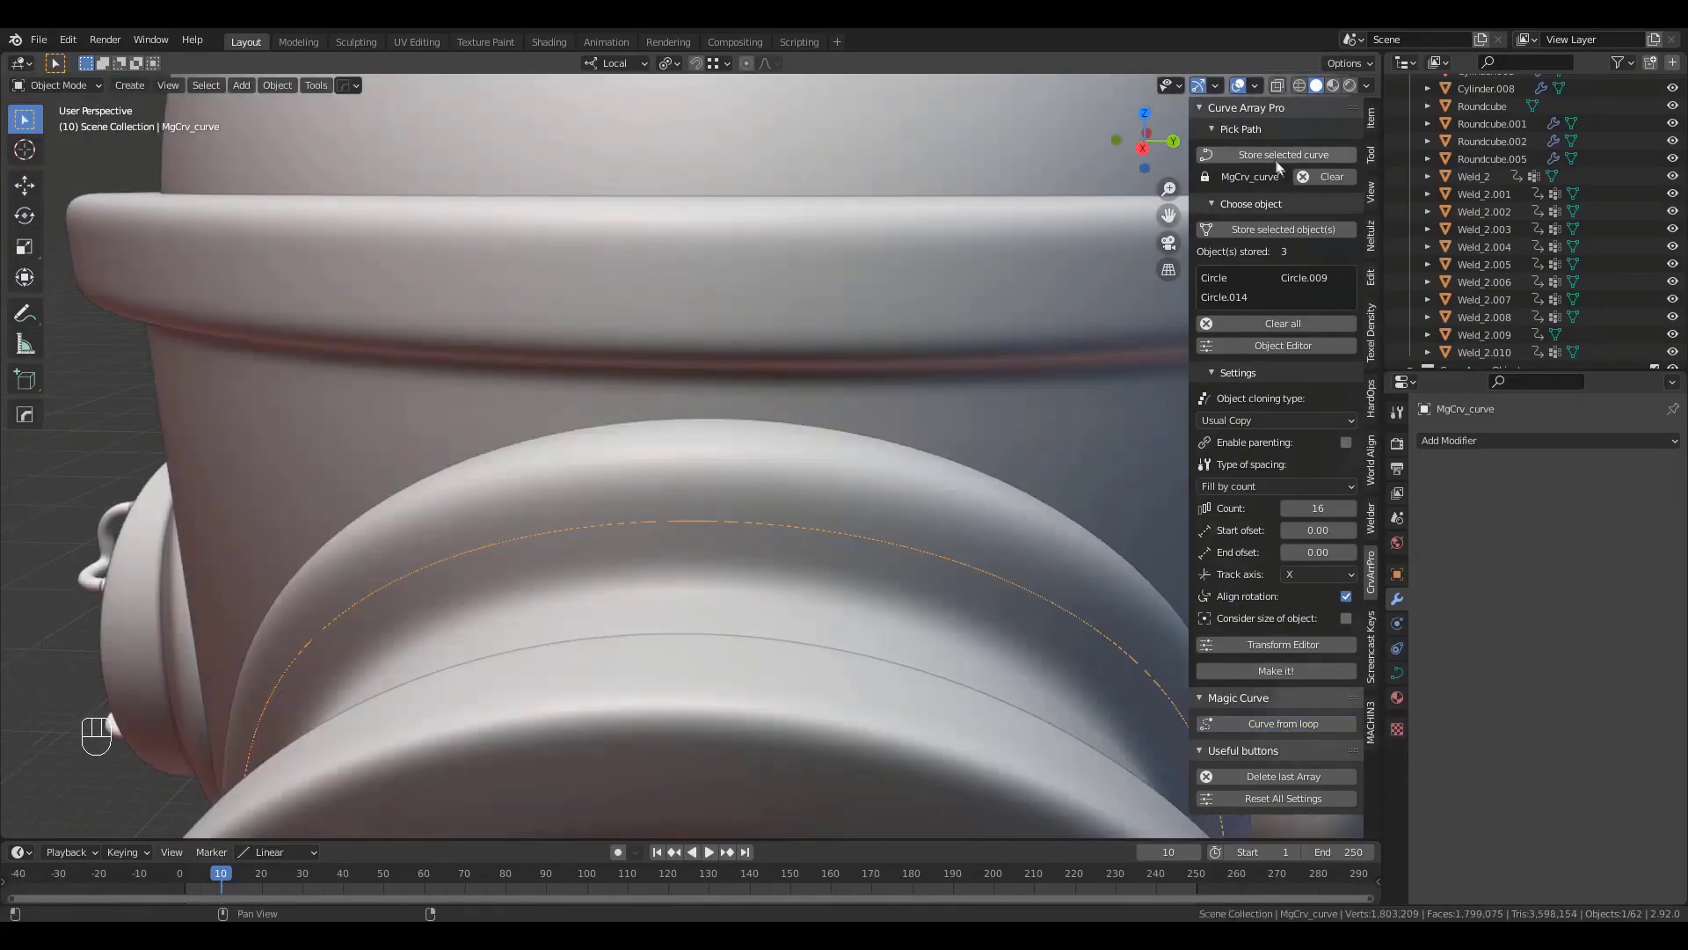
- Review the Curve Array Pro and Magic Curve product page, from the add-on details through the Magic Curve section
{"action": "scroll", "coordinate": [971, 510], "scroll_direction": "down", "scroll_amount": 5}
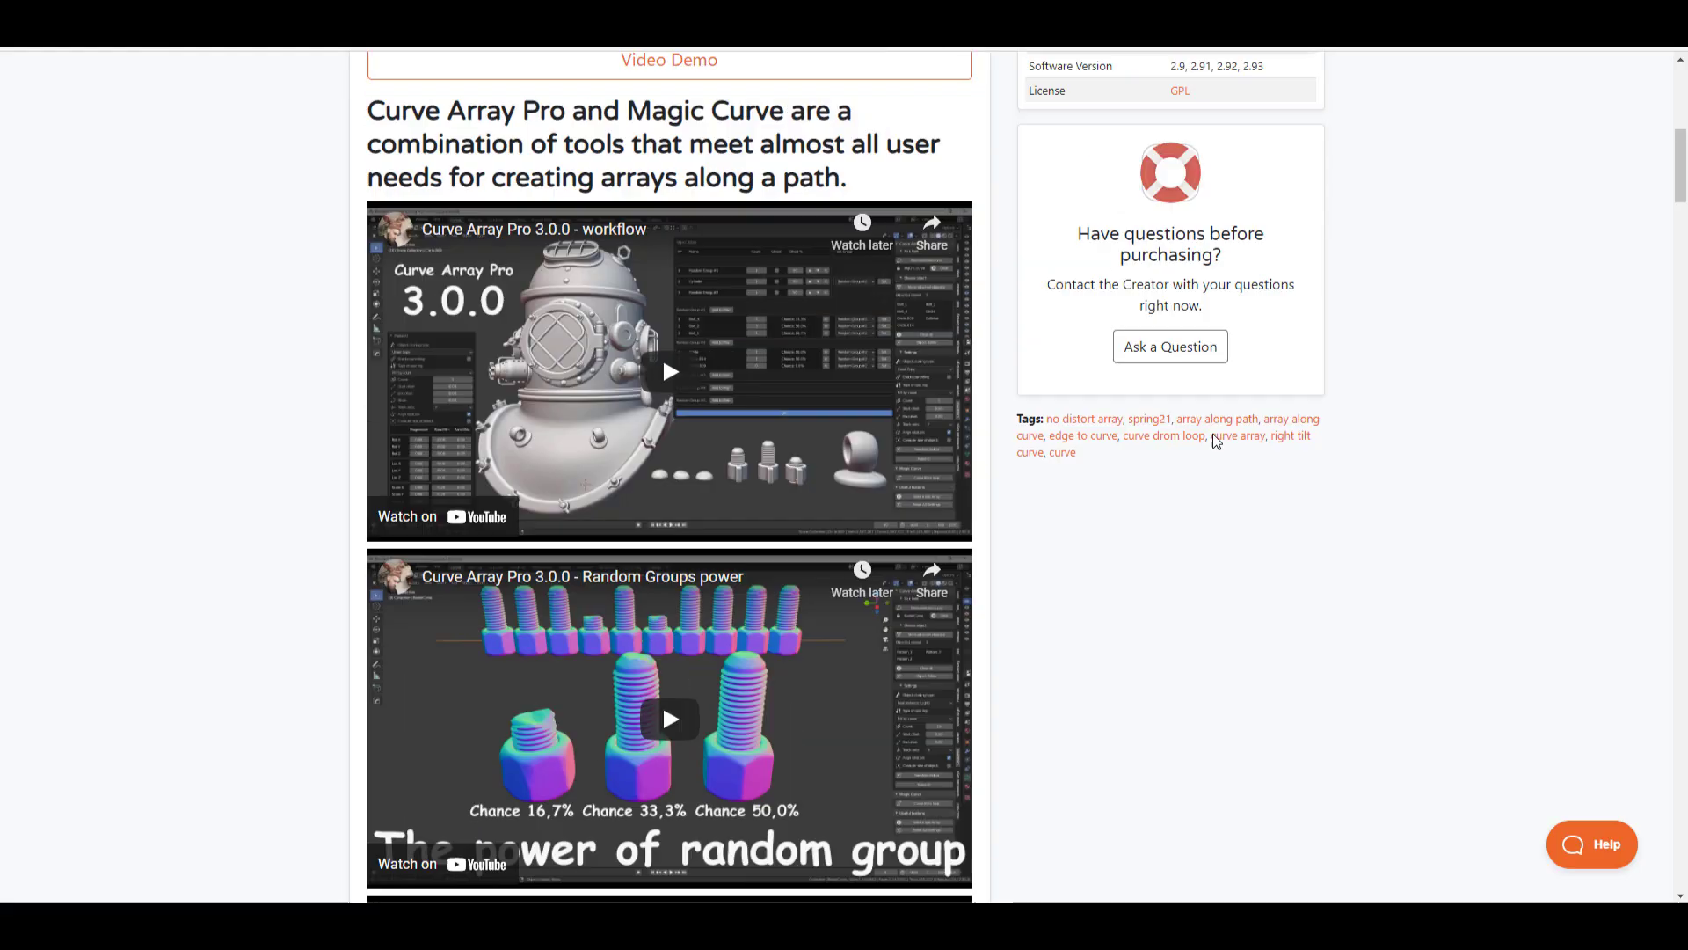
{"action": "scroll", "coordinate": [1216, 439], "scroll_direction": "up", "scroll_amount": 4}
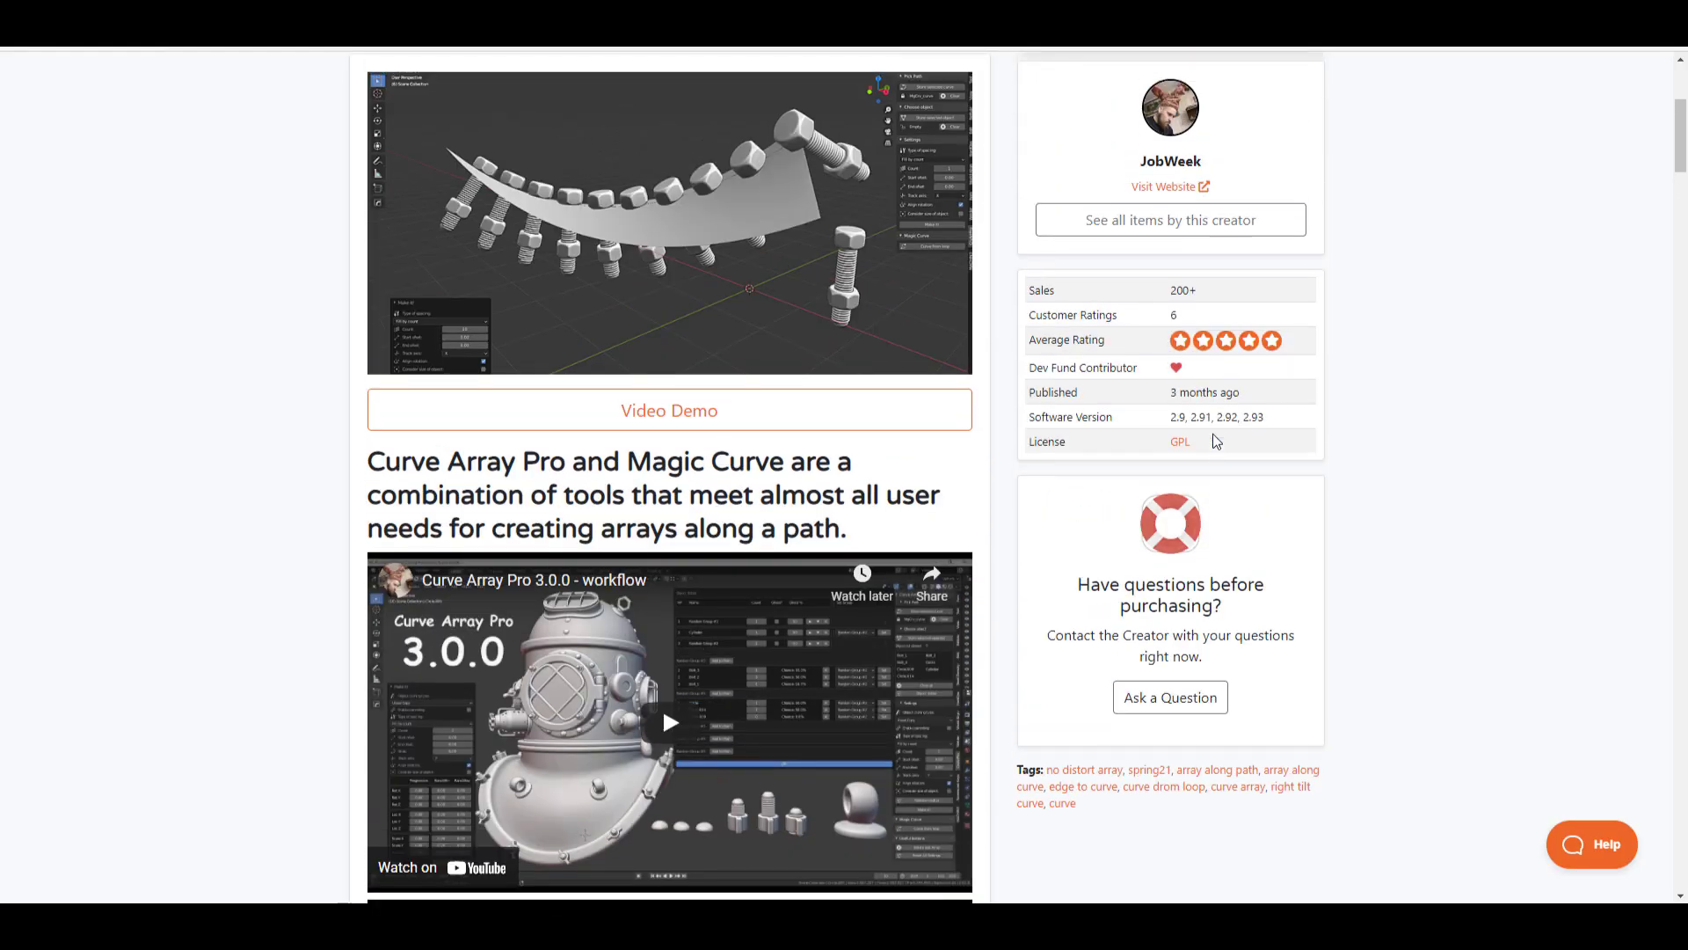
{"action": "scroll", "coordinate": [1216, 439], "scroll_direction": "down", "scroll_amount": 3}
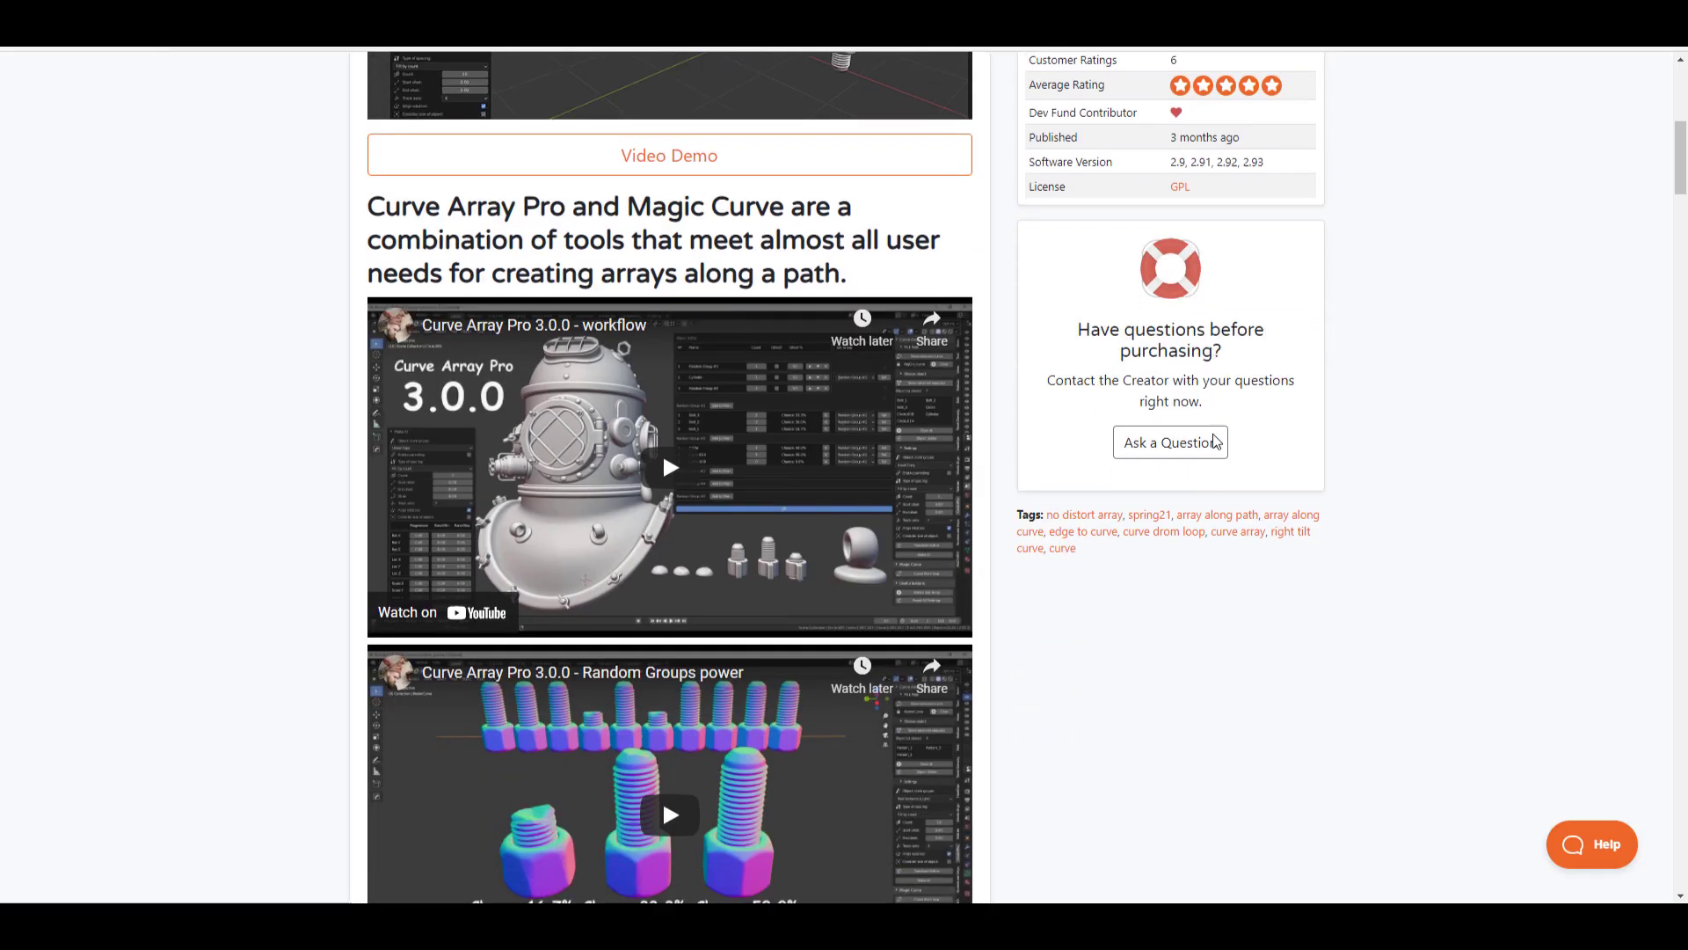
{"action": "scroll", "coordinate": [1216, 440], "scroll_direction": "down", "scroll_amount": 8}
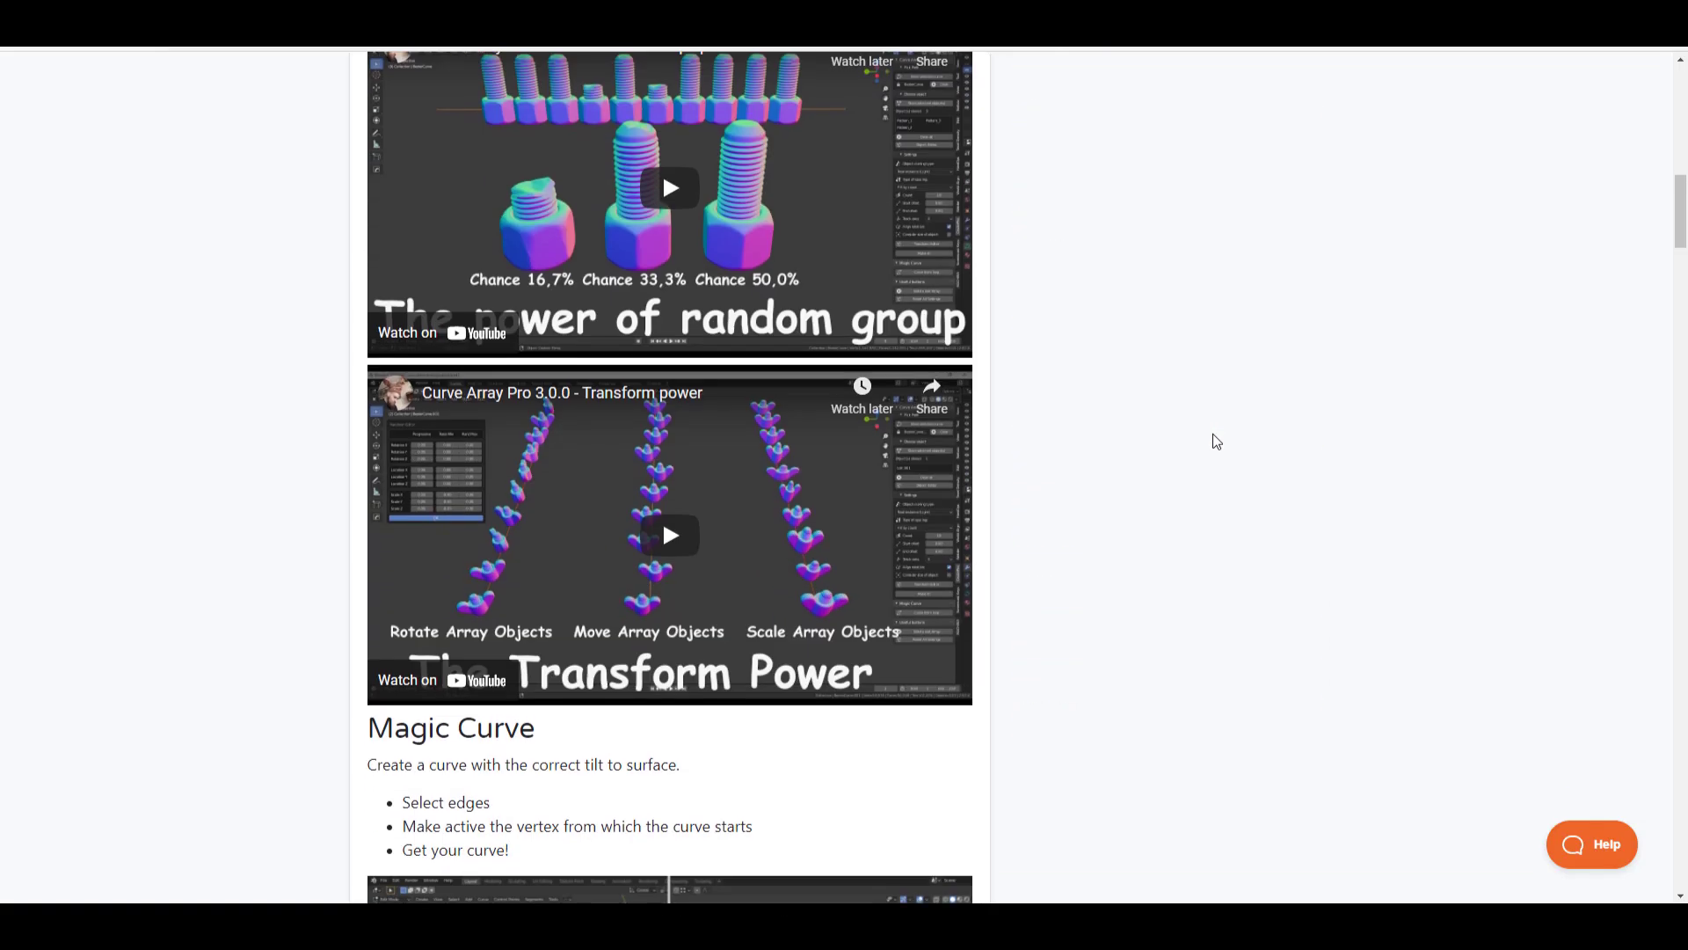
{"action": "scroll", "coordinate": [1213, 436], "scroll_direction": "down", "scroll_amount": 3}
{"action": "scroll", "coordinate": [1214, 436], "scroll_direction": "down", "scroll_amount": 4}
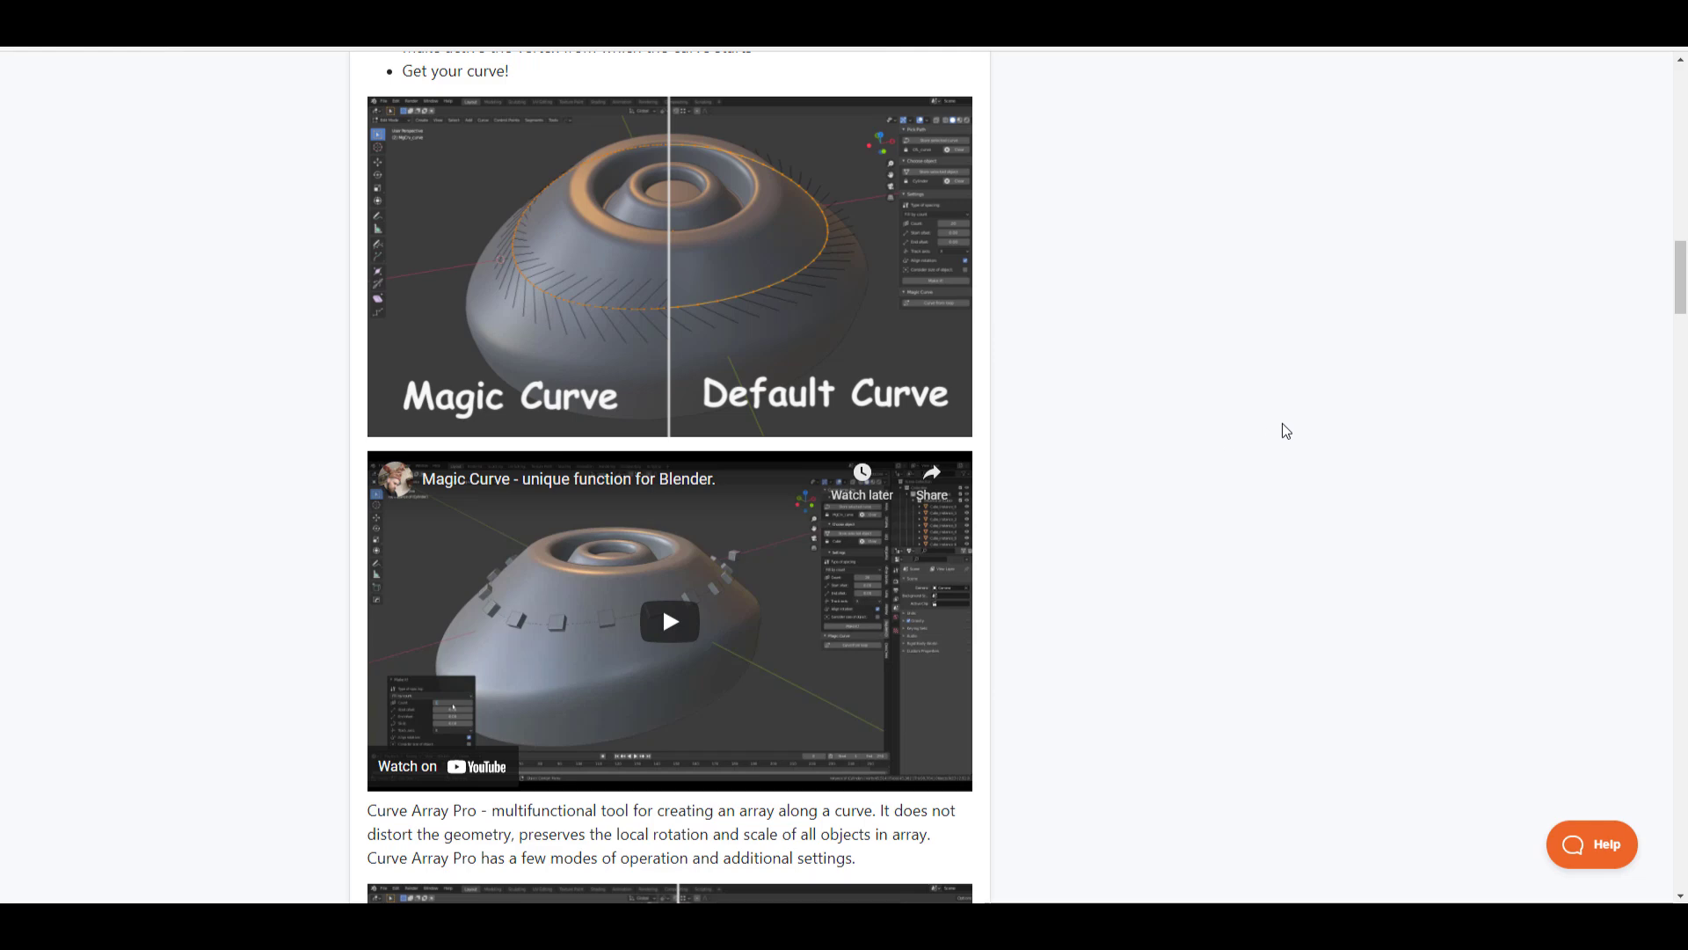
{"action": "scroll", "coordinate": [1283, 430], "scroll_direction": "down", "scroll_amount": 7}
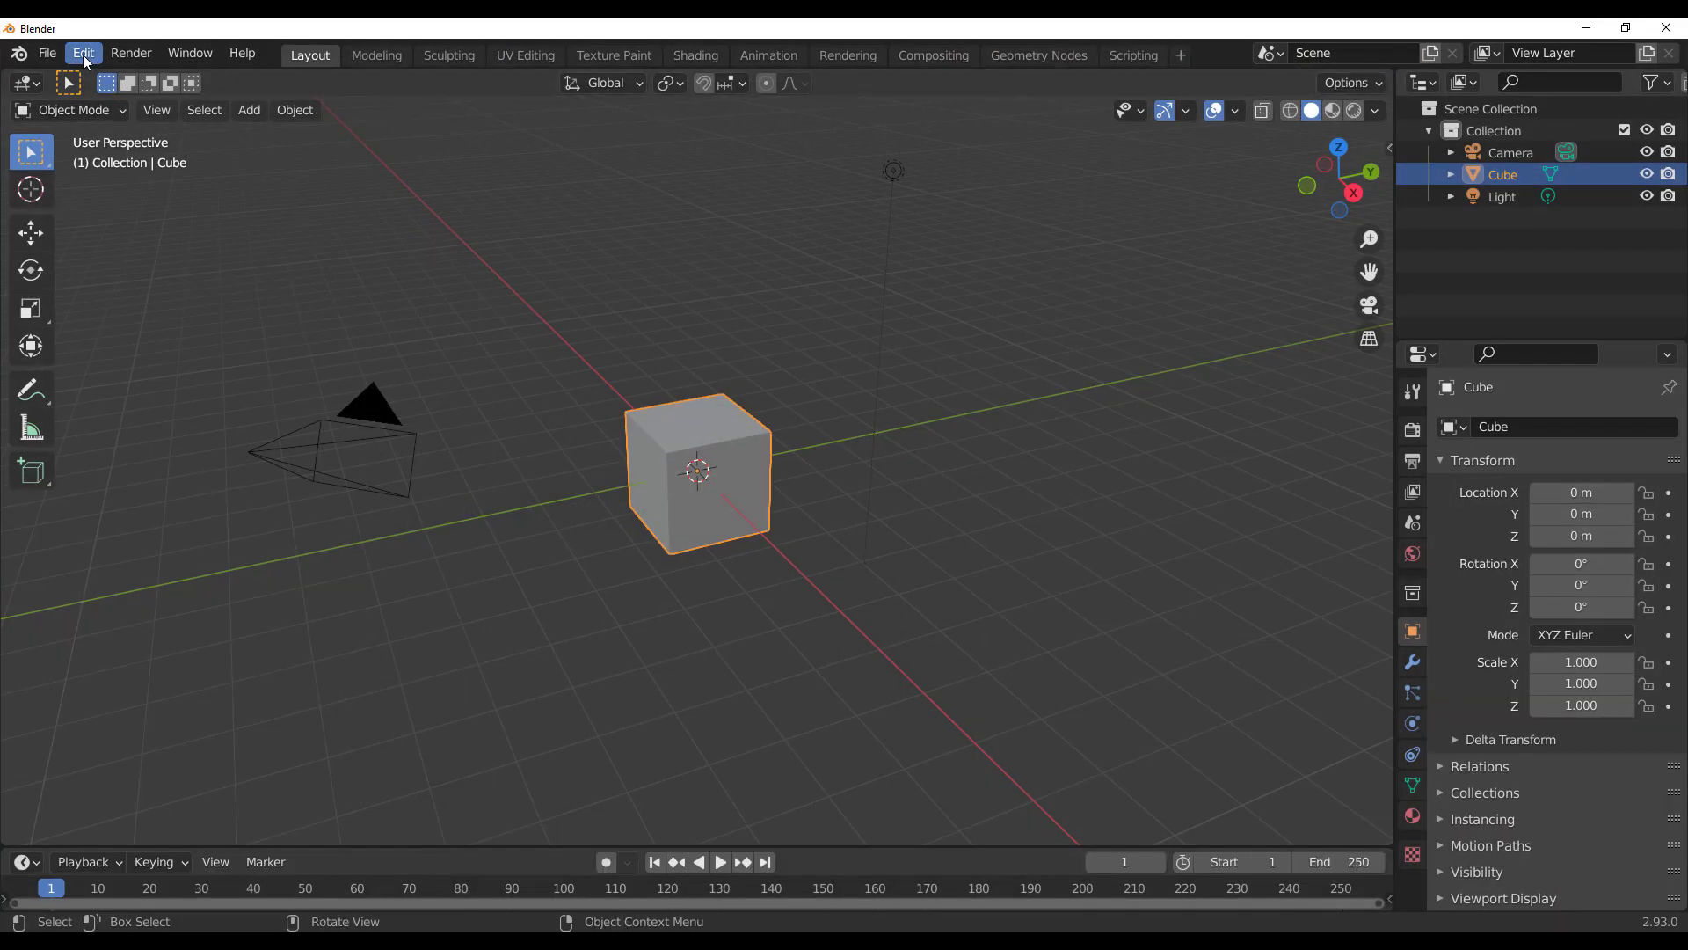
- Check the add-on preferences for the CurveArrayPro + MagicCurve add-on and close them
{"action": "left_click", "coordinate": [83, 54]}
{"action": "left_click", "coordinate": [171, 364]}
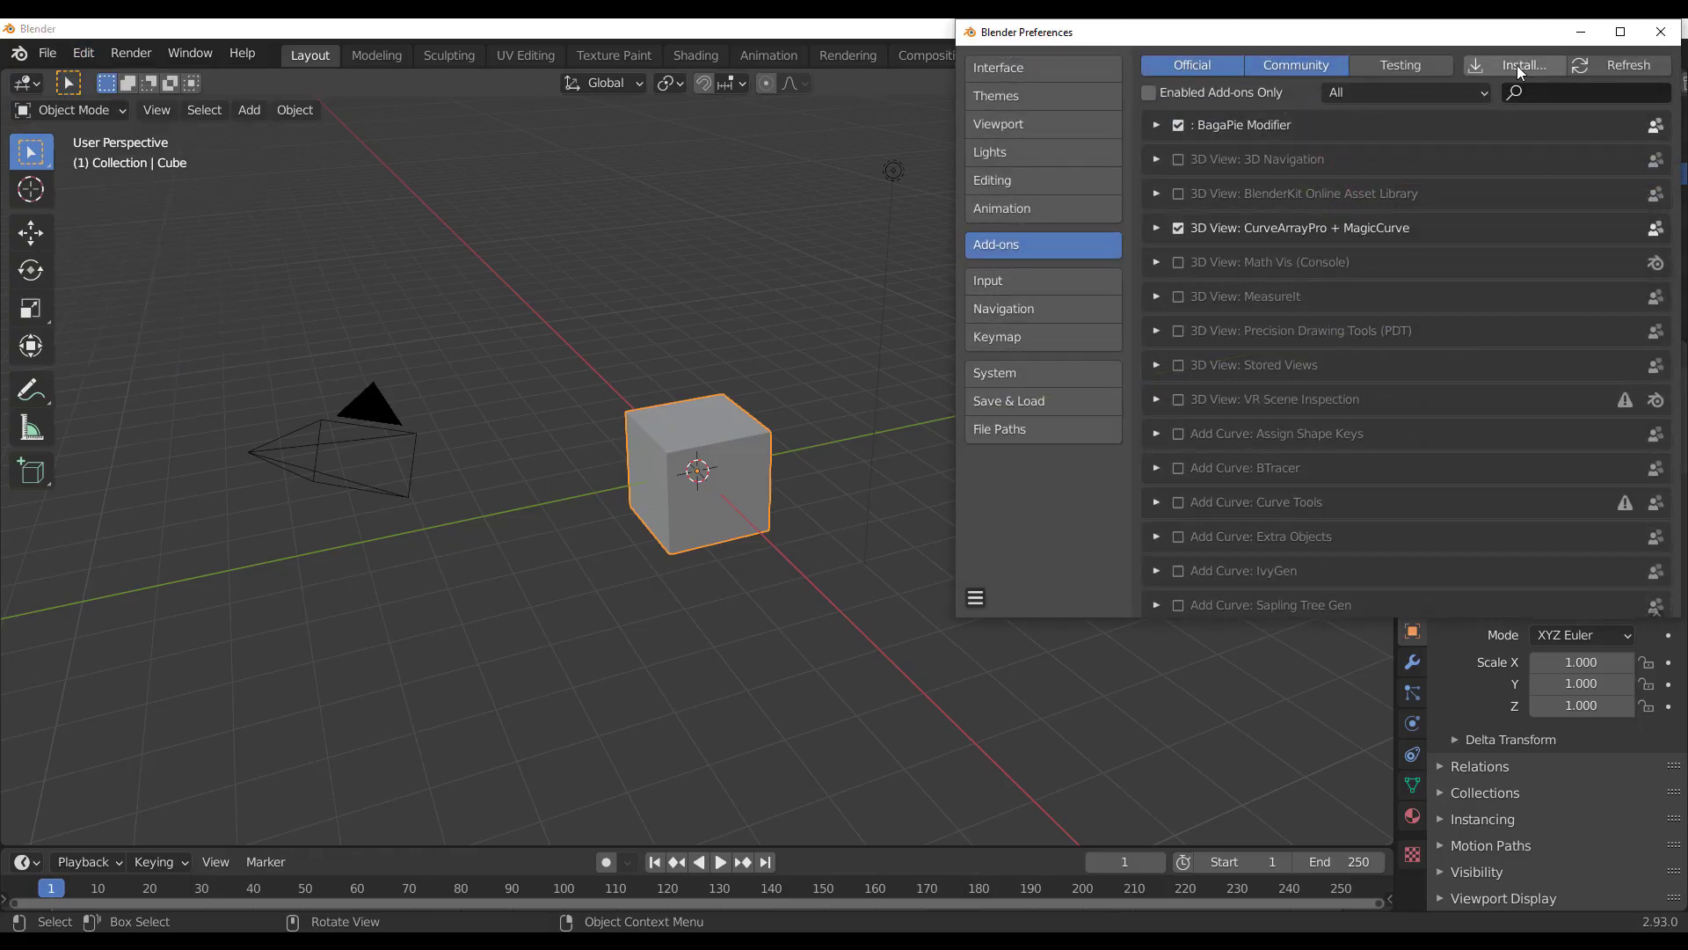
{"action": "left_click", "coordinate": [1658, 35]}
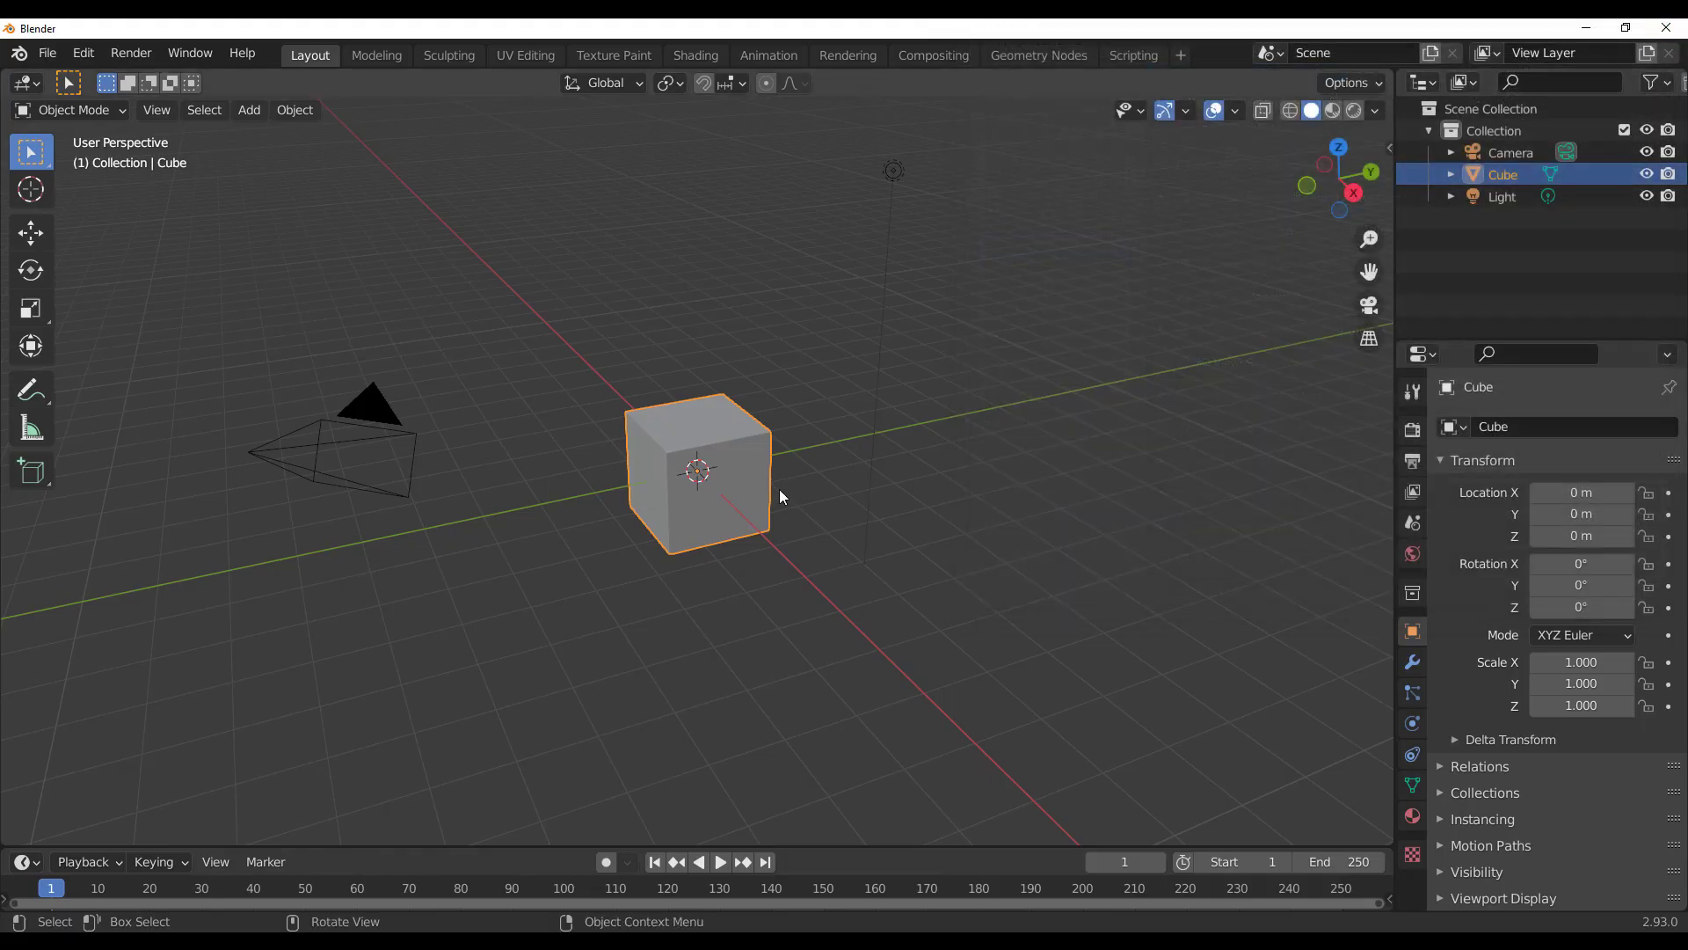
- Show the Curve Array Pro settings beside the 3D viewport
{"action": "key", "text": "n"}
{"action": "left_click", "coordinate": [1383, 425]}
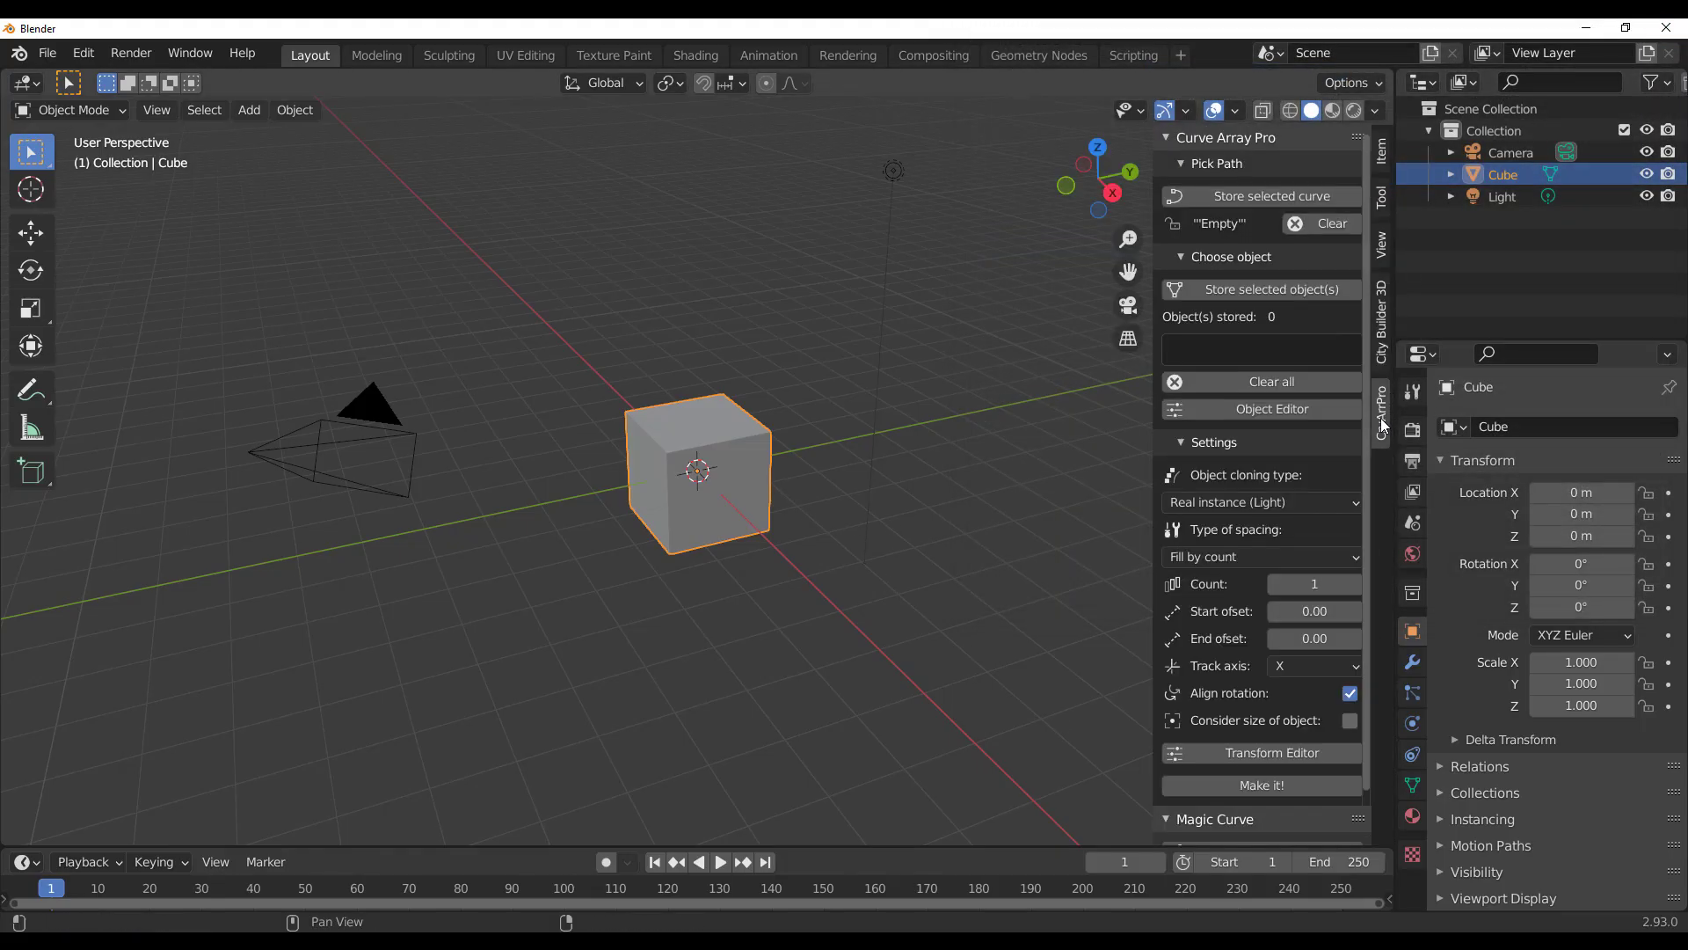
- Move the default cube along the X axis to about -16.3 m, clear of the scene's origin
{"action": "middle_click_drag", "start_coordinate": [850, 506], "coordinate": [754, 516]}
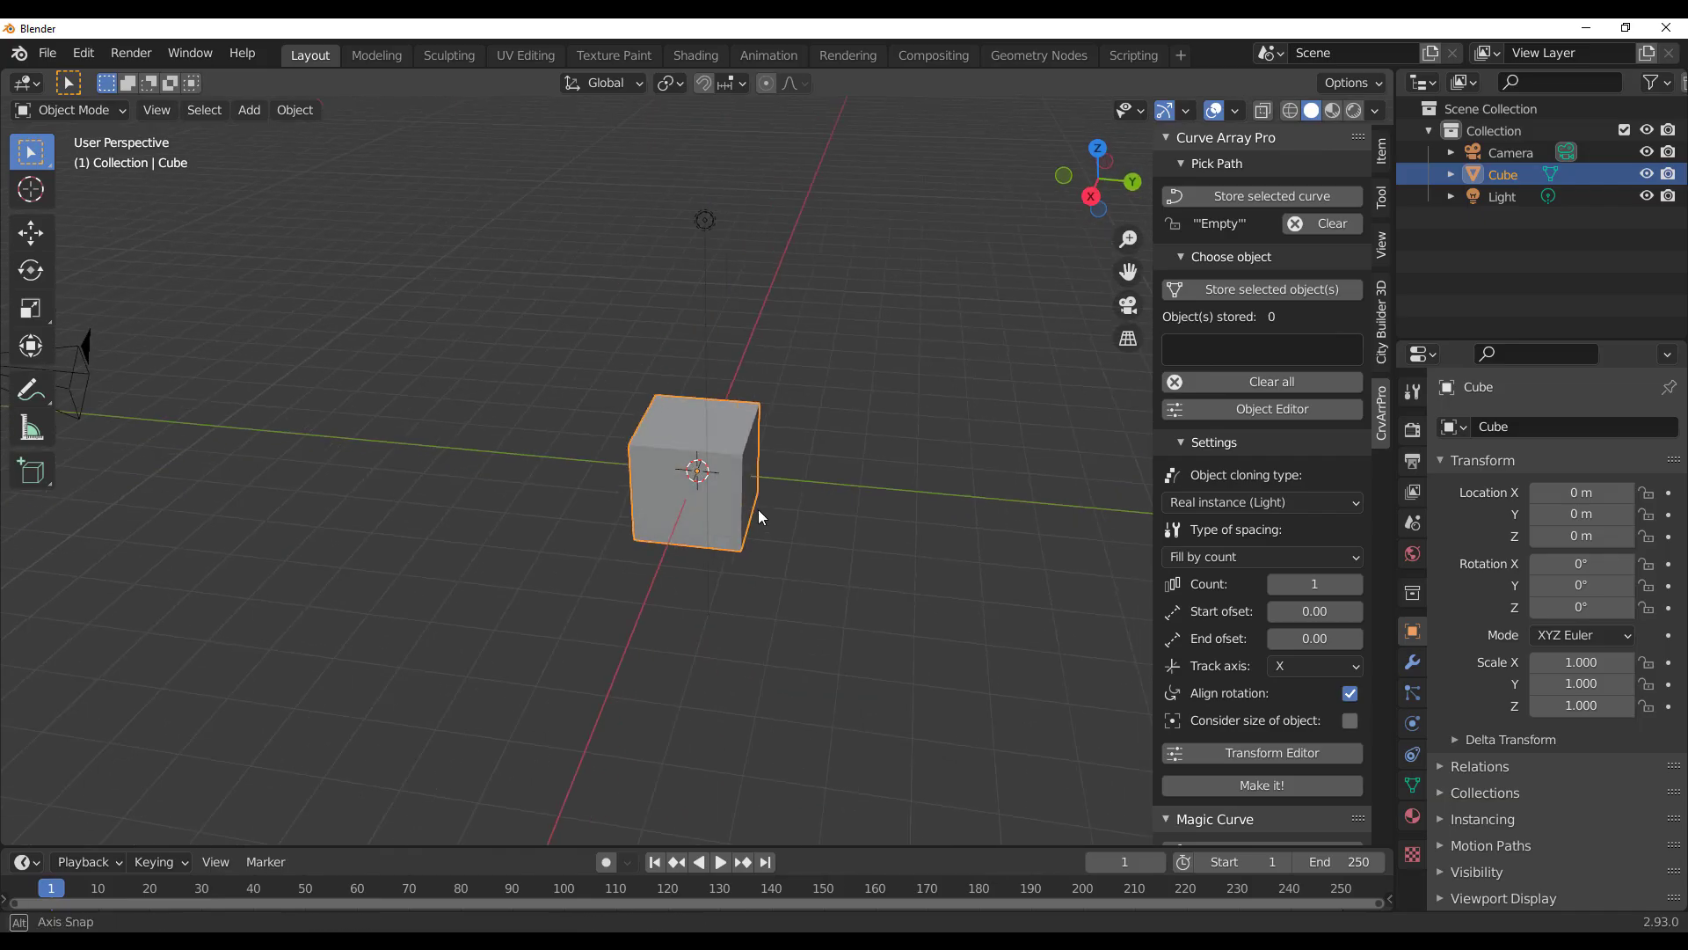
{"action": "left_click", "coordinate": [31, 233]}
{"action": "middle_click_drag", "start_coordinate": [873, 509], "coordinate": [775, 517]}
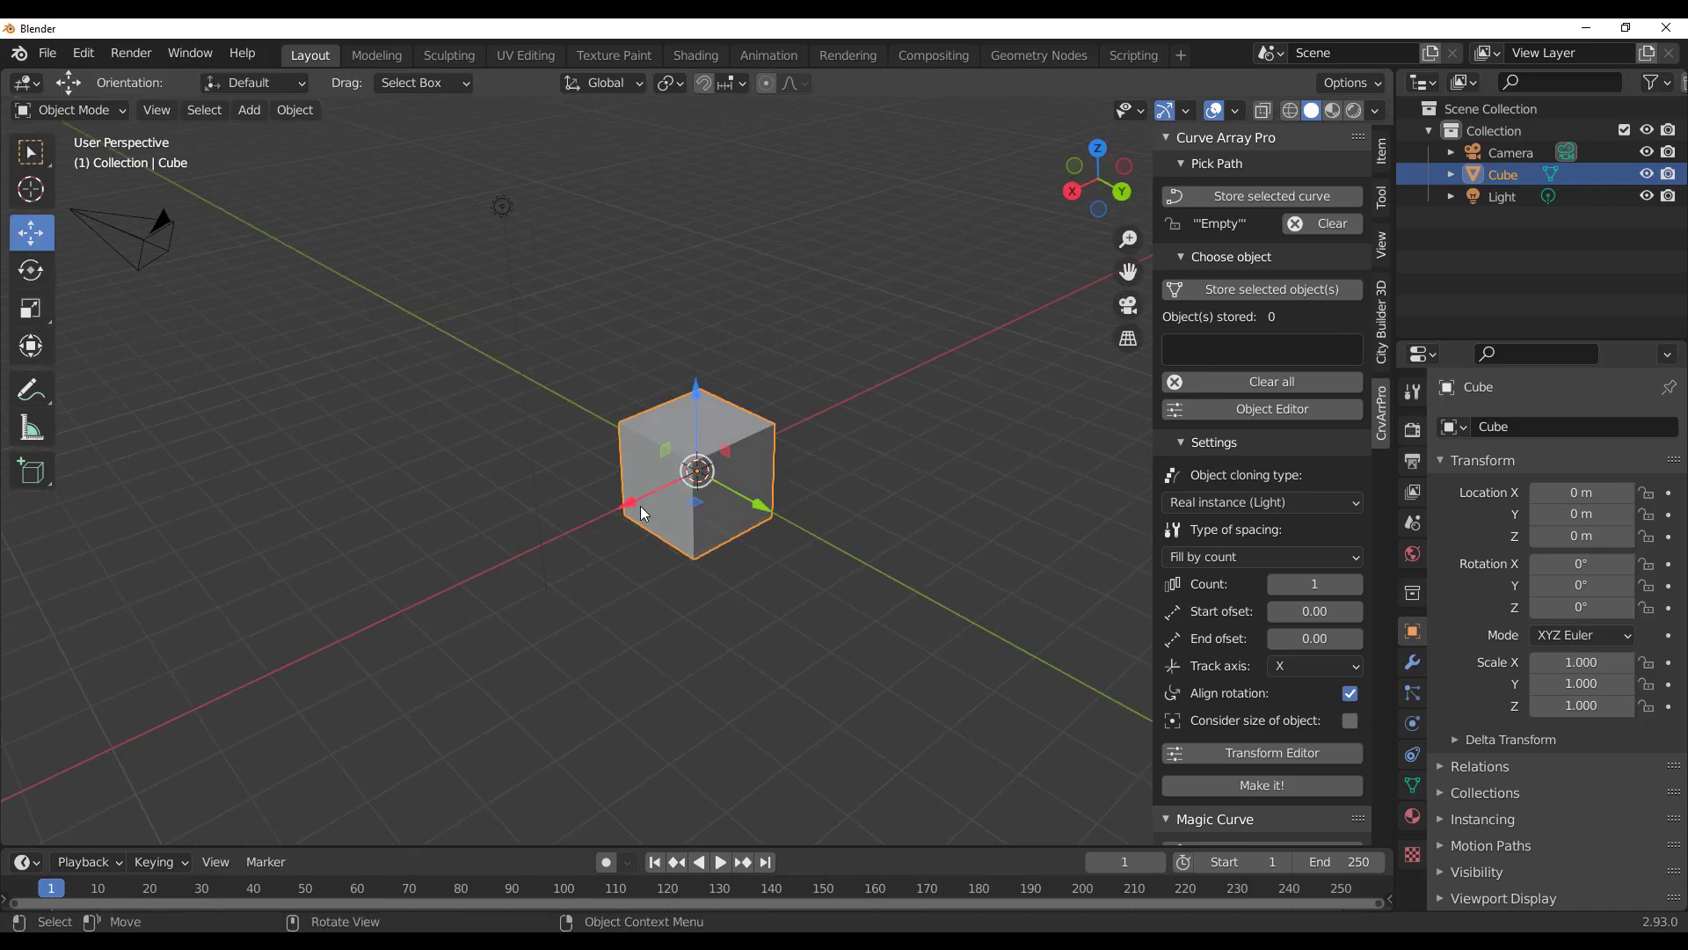
{"action": "left_click_drag", "start_coordinate": [626, 499], "coordinate": [1110, 355]}
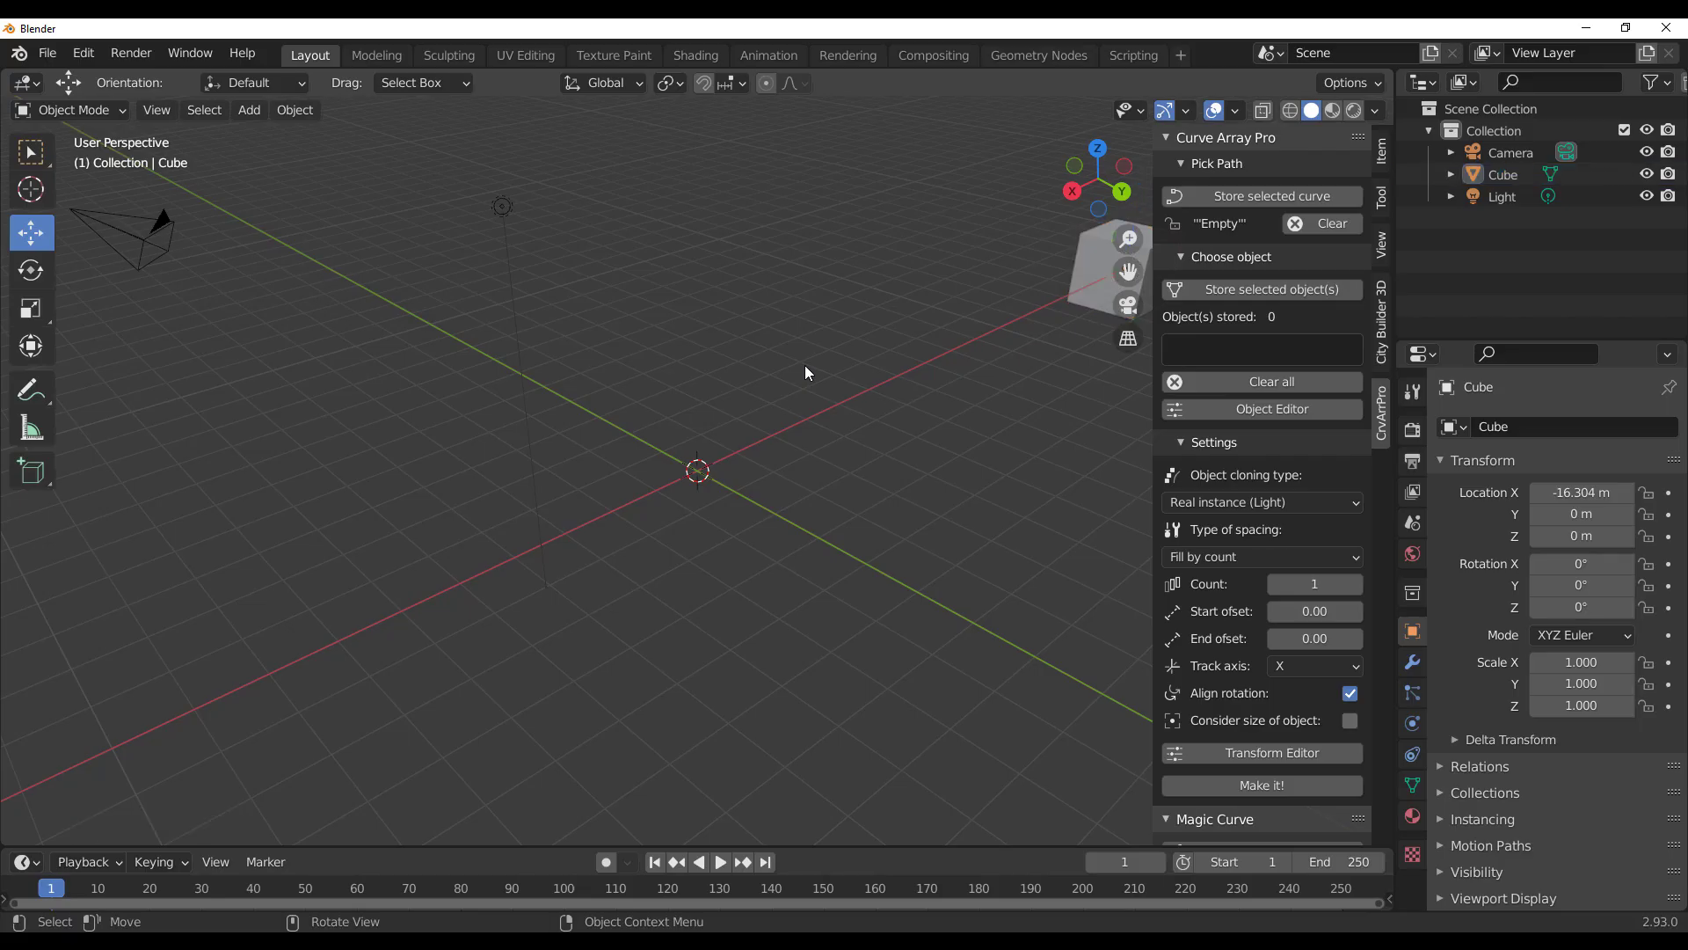
- Add a torus mesh at the origin and scale it up uniformly to about 5.45
{"action": "key", "text": "shift+a"}
{"action": "mouse_move", "coordinate": [778, 367]}
{"action": "left_click", "coordinate": [893, 519]}
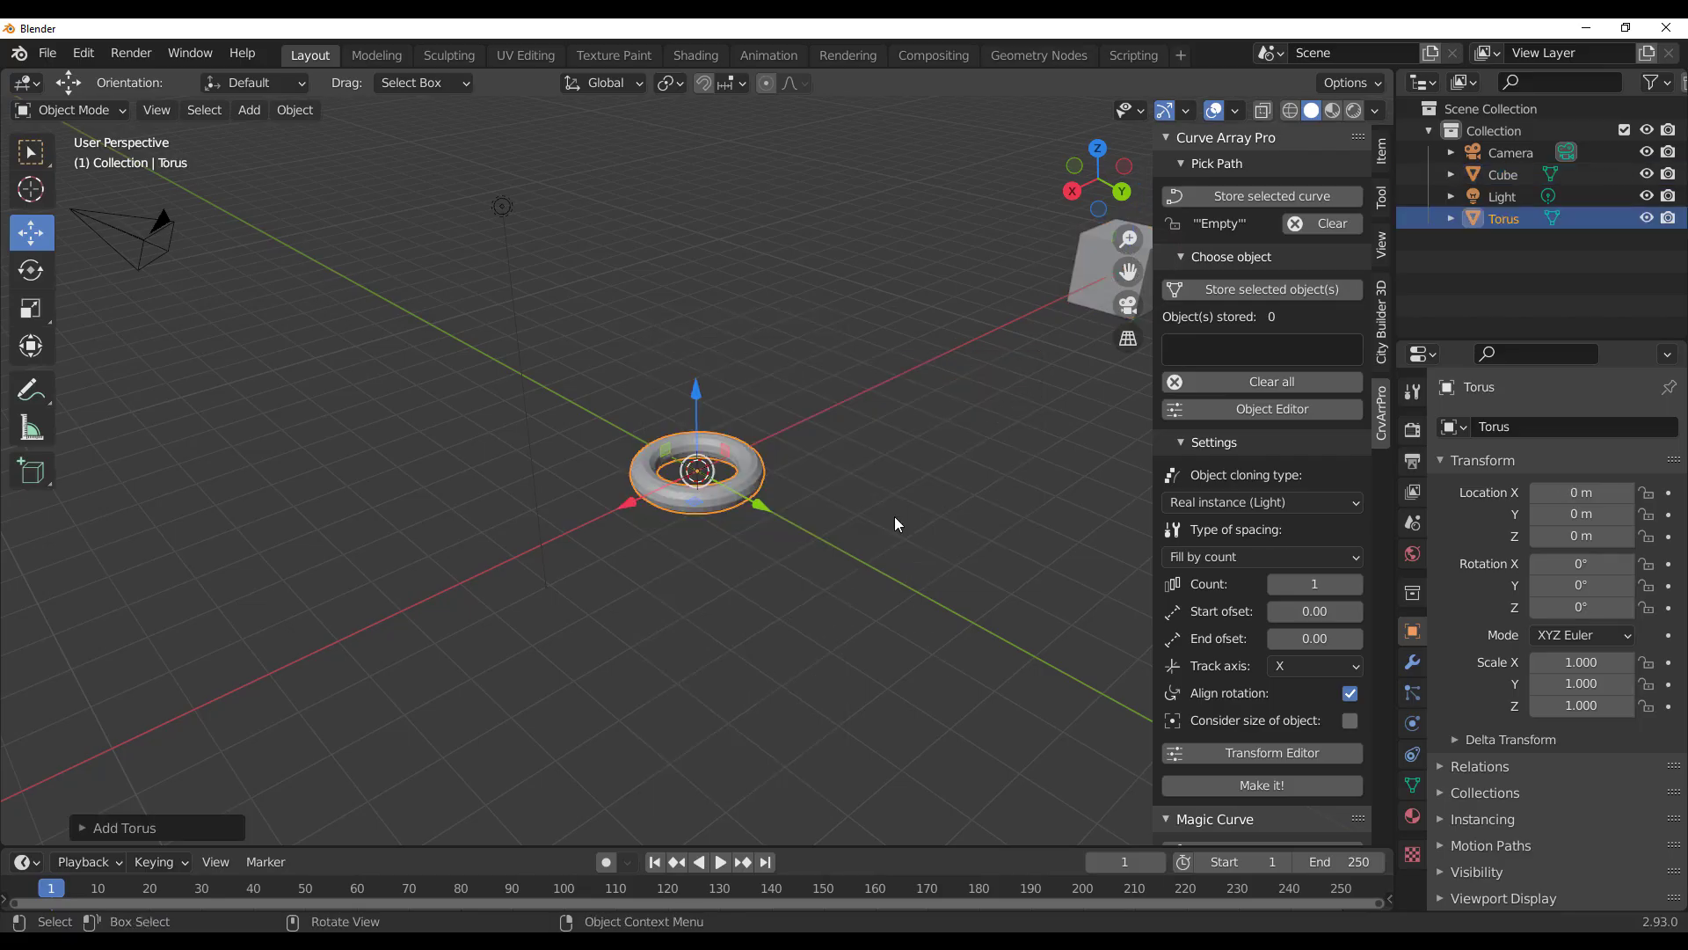
{"action": "key", "text": "s"}
{"action": "left_click", "coordinate": [830, 661]}
{"action": "scroll", "coordinate": [830, 662], "scroll_direction": "down", "scroll_amount": 1}
{"action": "middle_click_drag", "start_coordinate": [737, 645], "coordinate": [706, 612]}
{"action": "scroll", "coordinate": [704, 535], "scroll_direction": "up", "scroll_amount": 3}
{"action": "middle_click_drag", "start_coordinate": [820, 579], "coordinate": [715, 583], "text": "shift"}
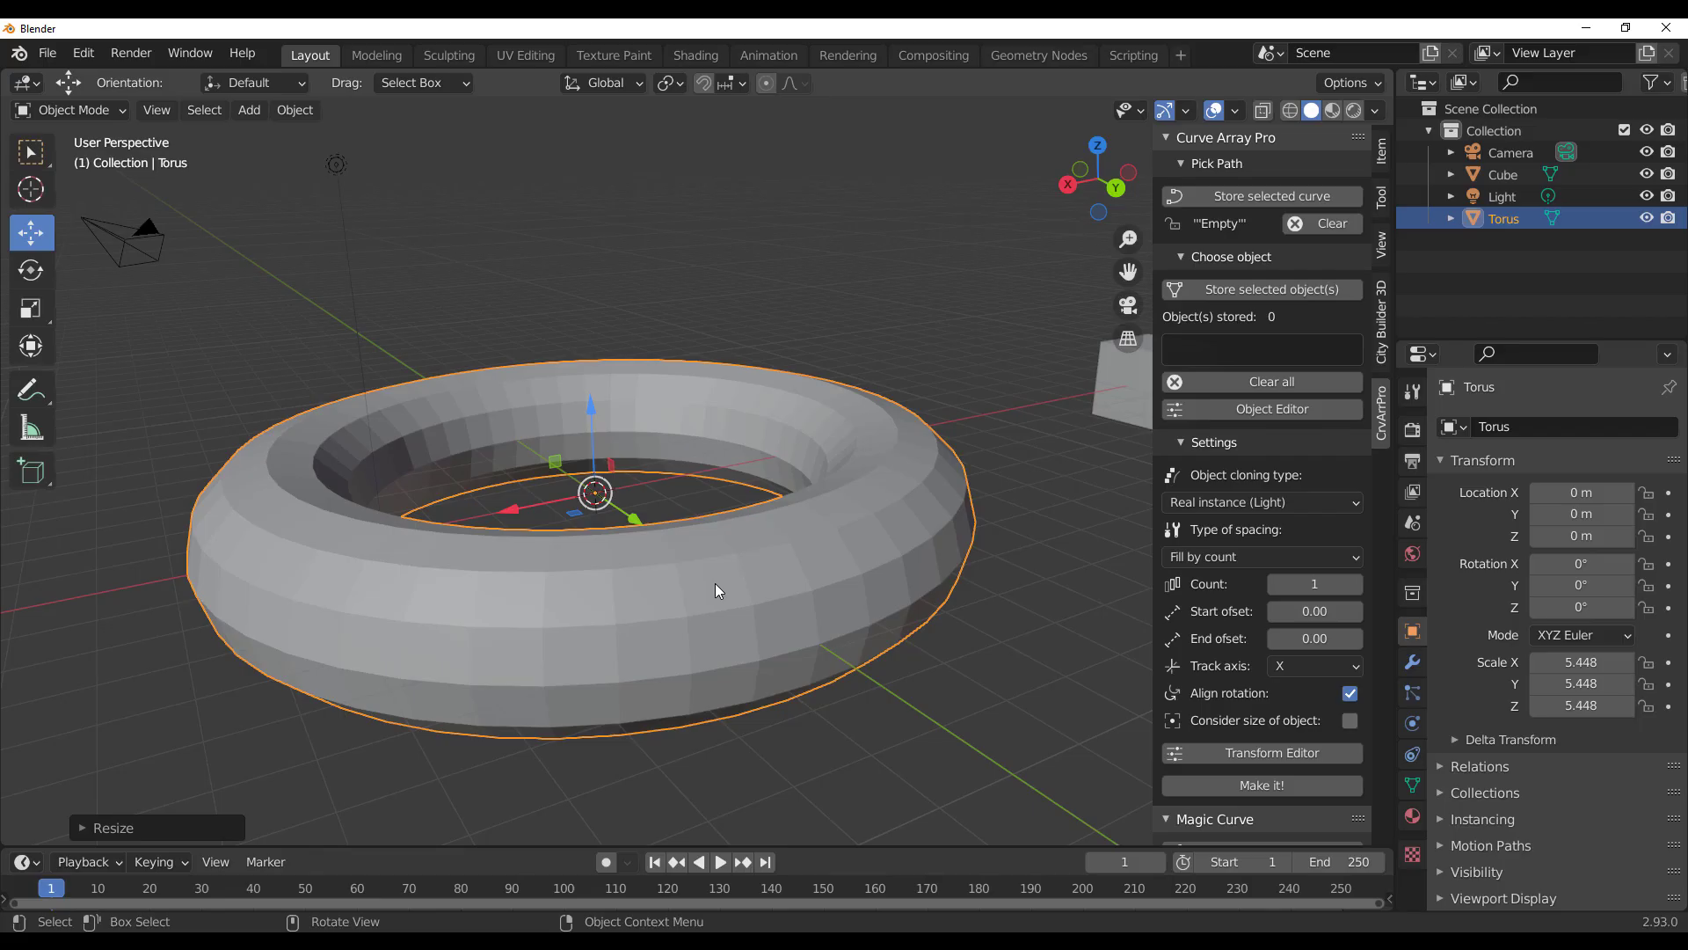
- Create a Magic Curve from the edge loop around the torus's outer side and store it as the array path
{"action": "key", "text": "Tab"}
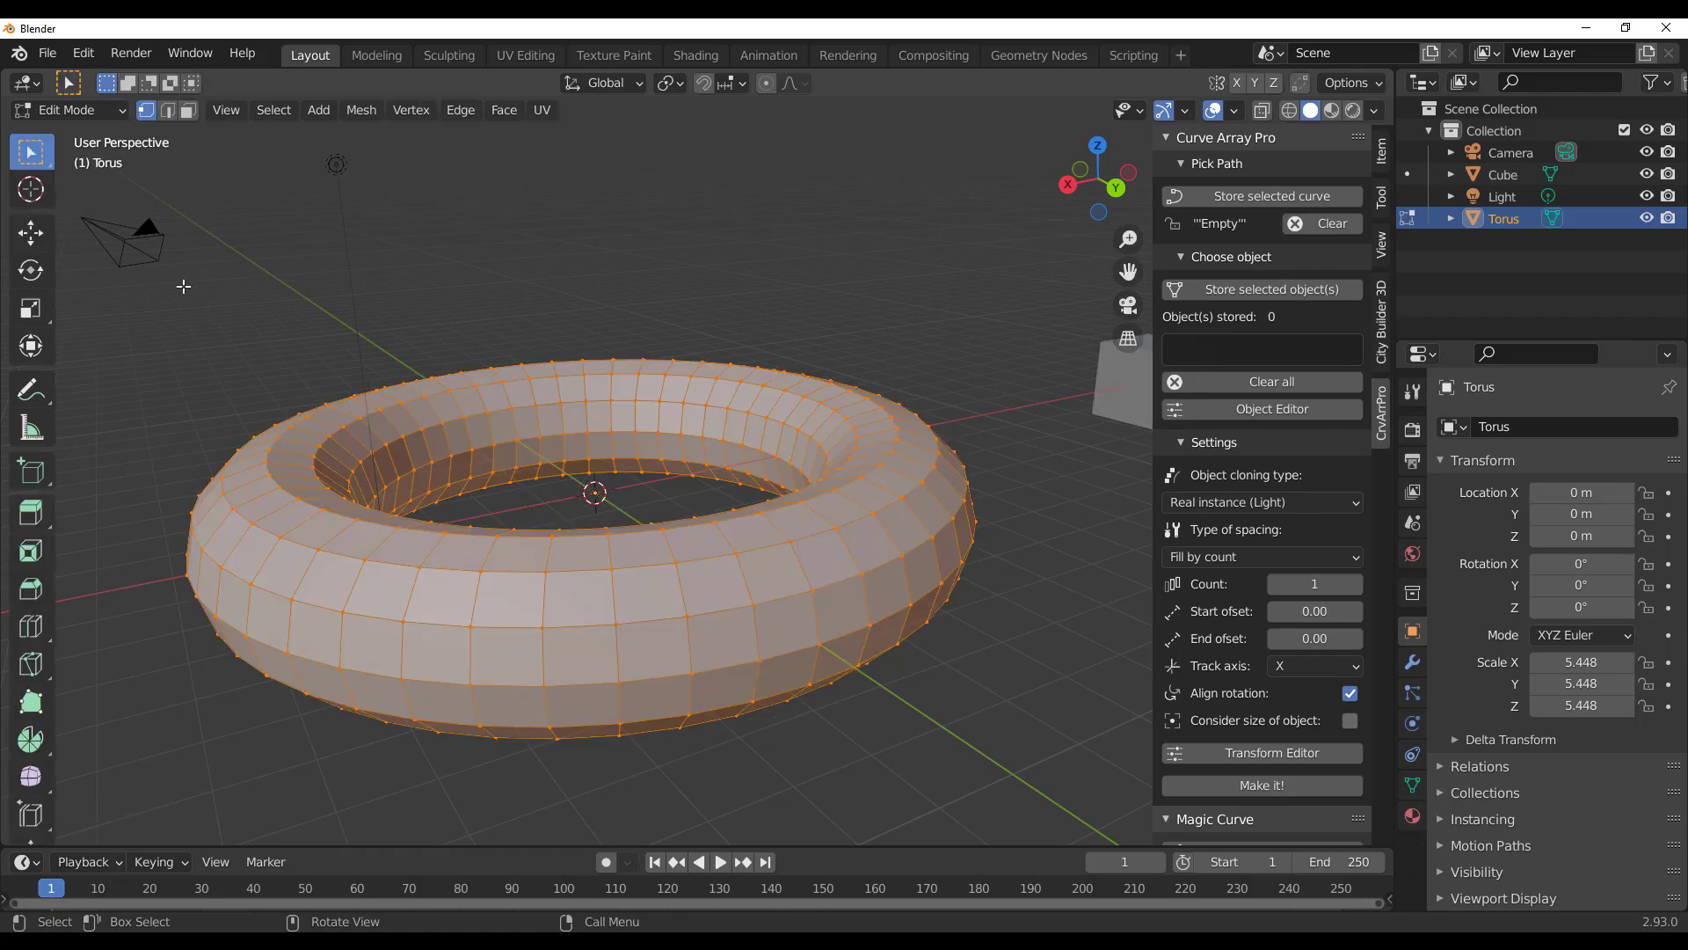
{"action": "left_click", "coordinate": [754, 603]}
{"action": "left_click", "coordinate": [731, 611], "text": "alt"}
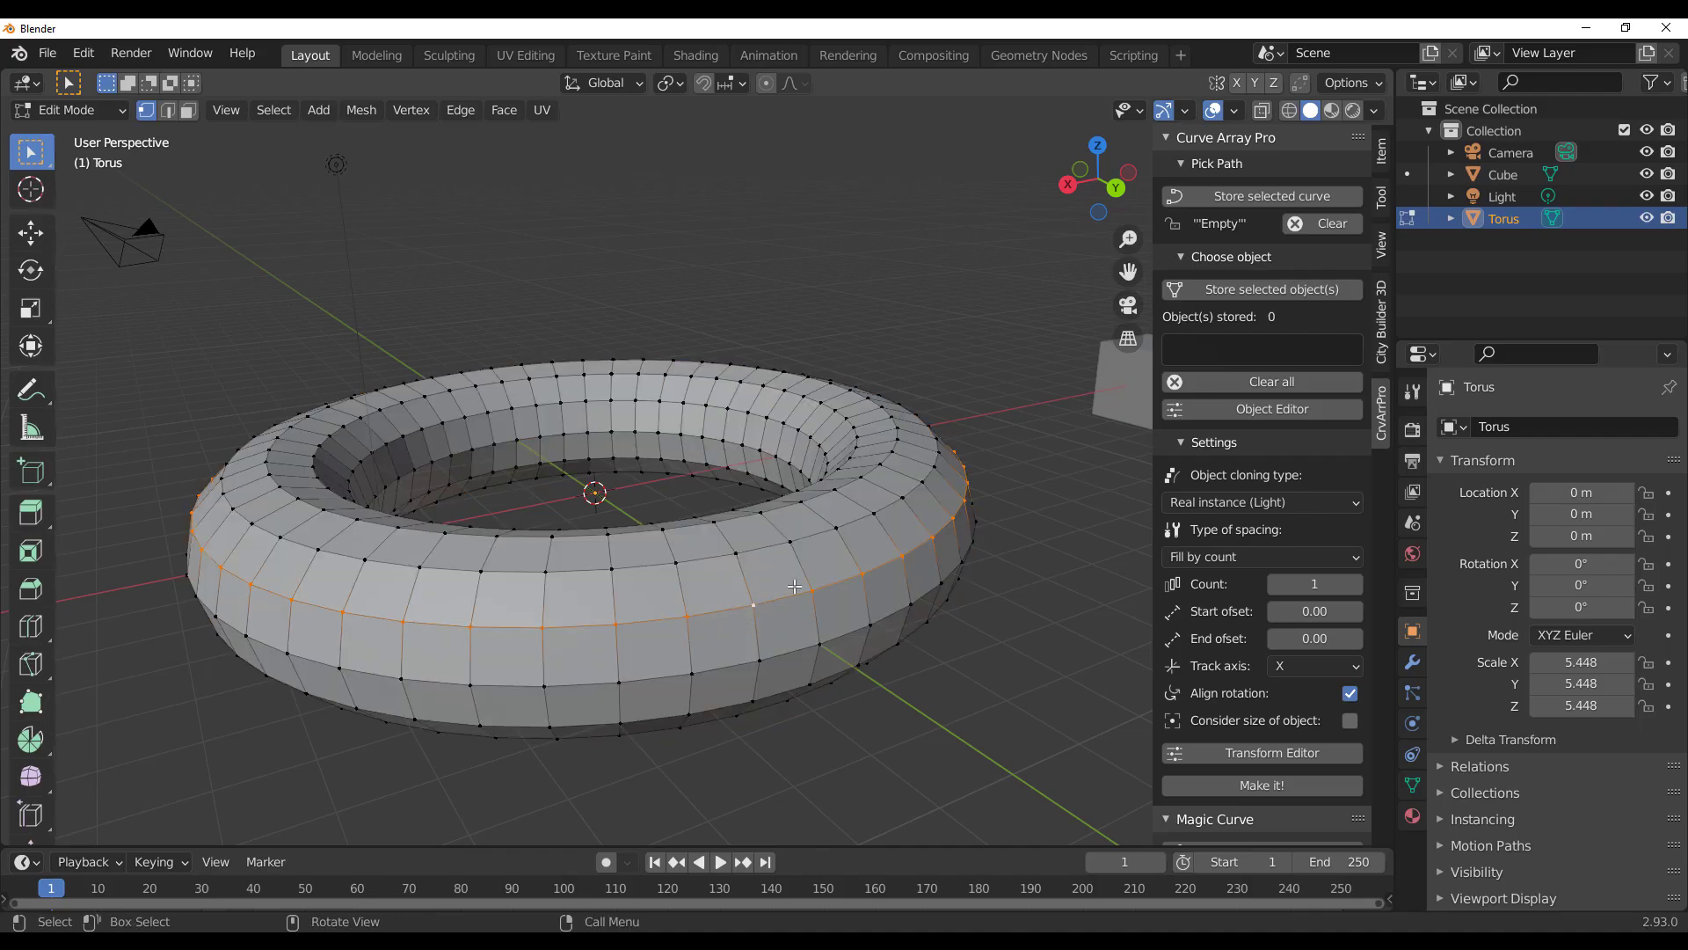
{"action": "scroll", "coordinate": [1260, 229], "scroll_direction": "down", "scroll_amount": 2}
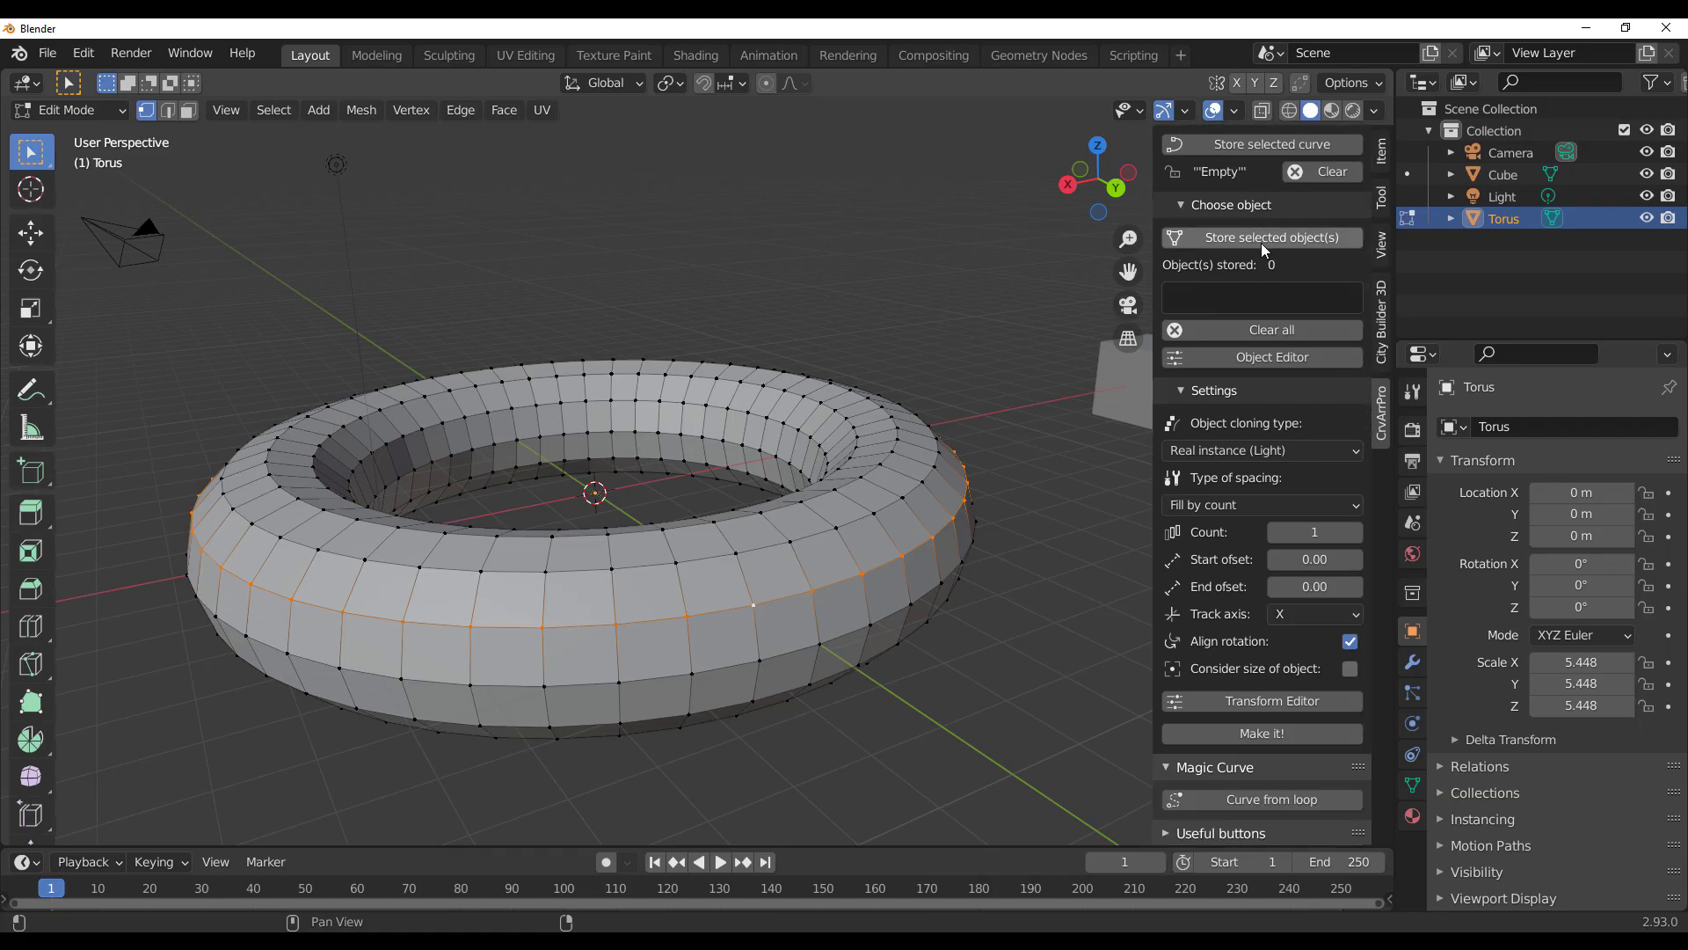
{"action": "left_click", "coordinate": [1270, 802]}
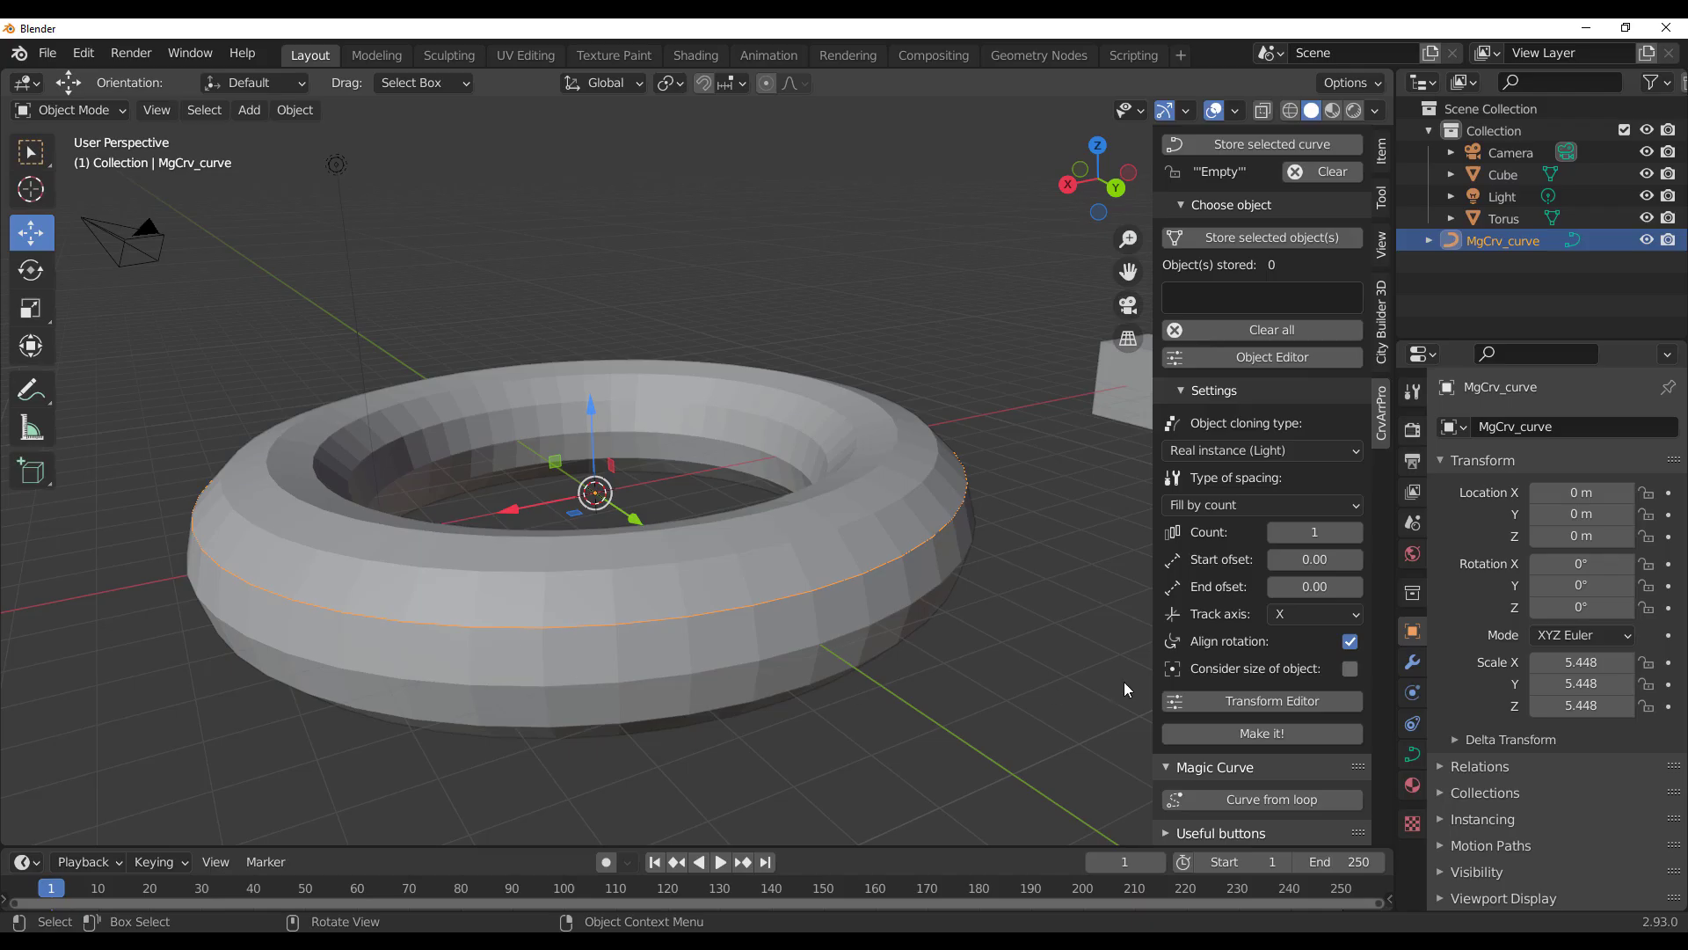
{"action": "scroll", "coordinate": [1271, 745], "scroll_direction": "up", "scroll_amount": 2}
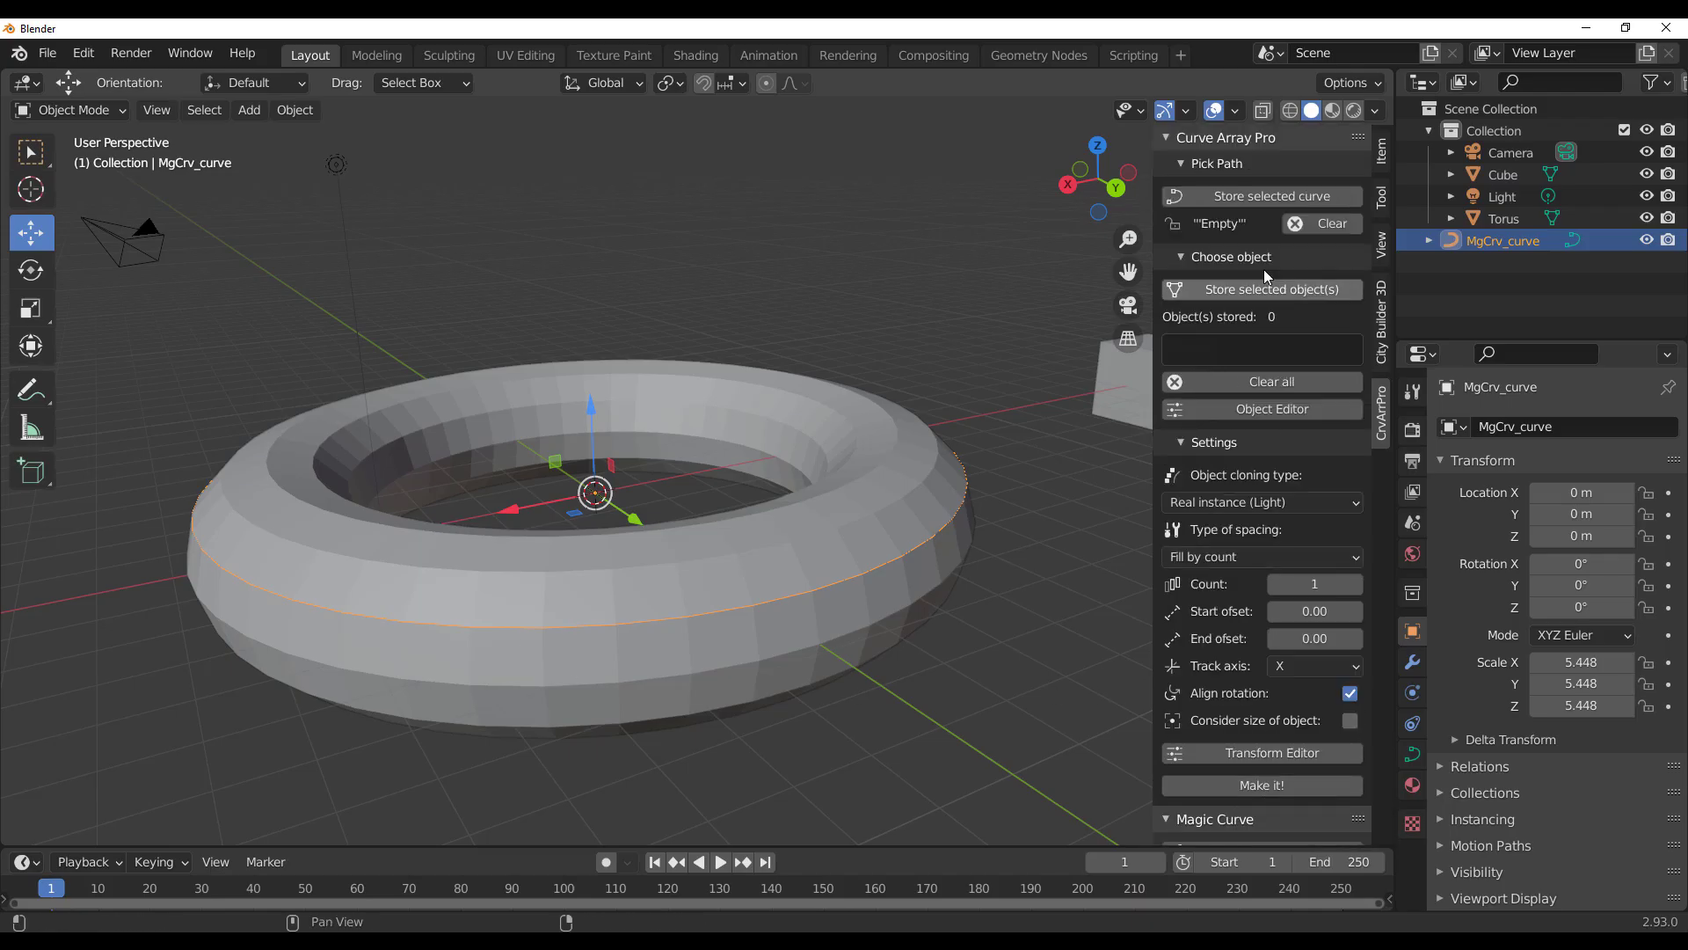
{"action": "left_click", "coordinate": [1239, 204]}
- Place the 3D cursor near the cube and add a monkey mesh there
{"action": "middle_click_drag", "start_coordinate": [914, 352], "coordinate": [626, 496]}
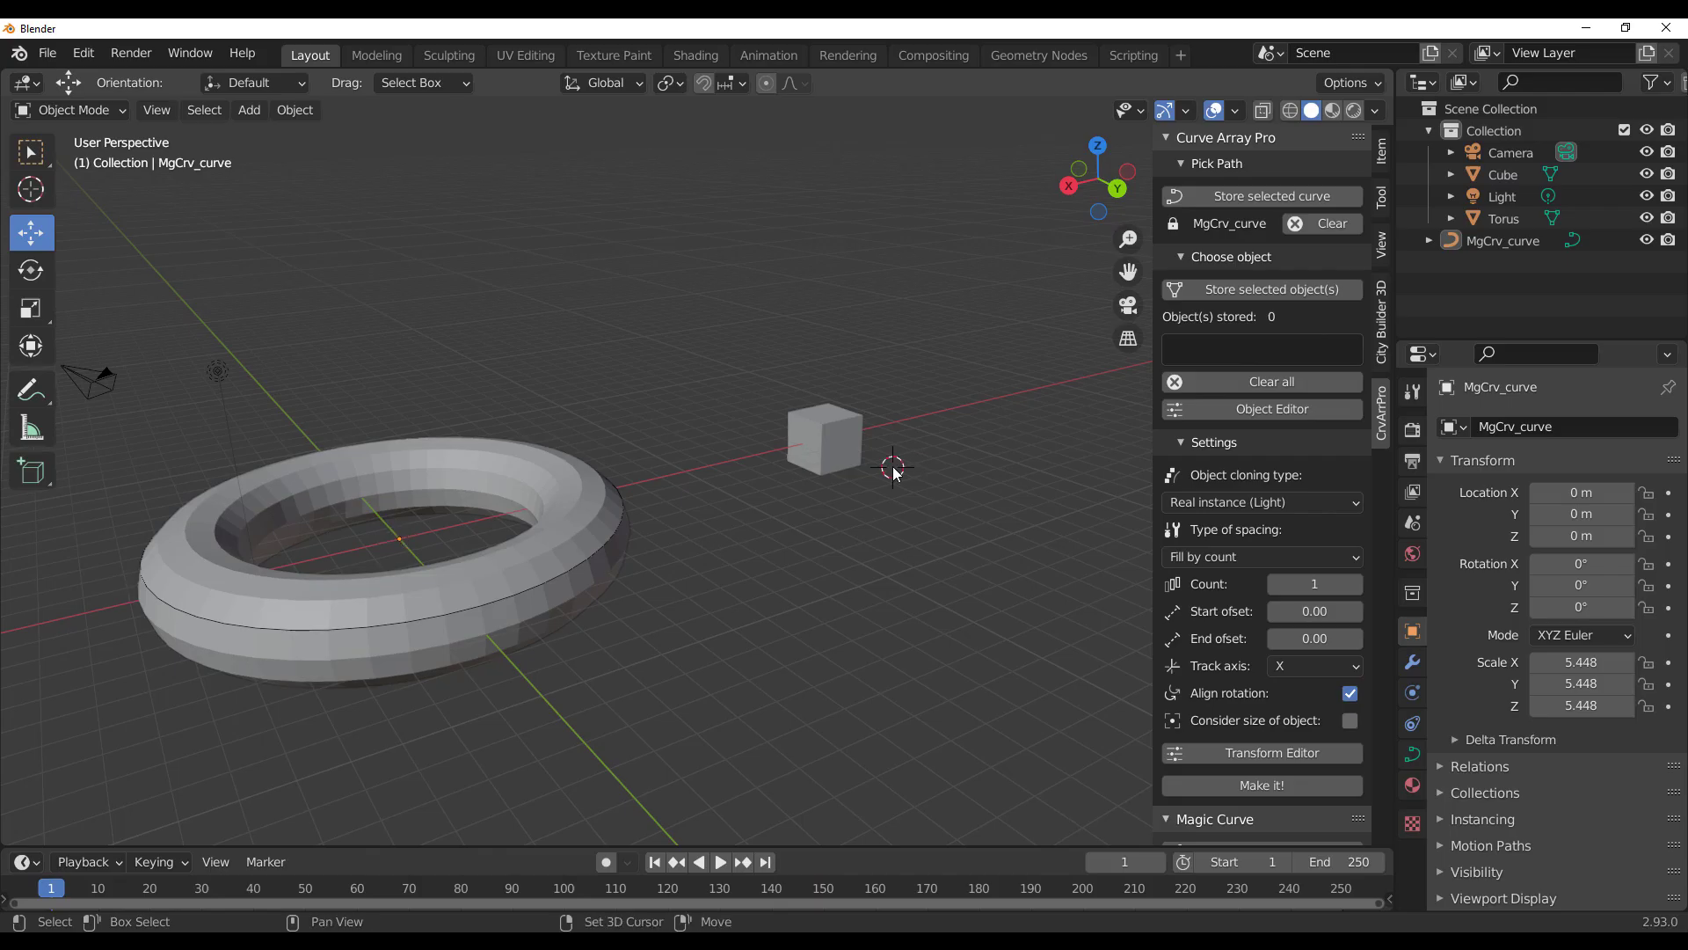
{"action": "key", "text": "shift+a"}
{"action": "mouse_move", "coordinate": [892, 467]}
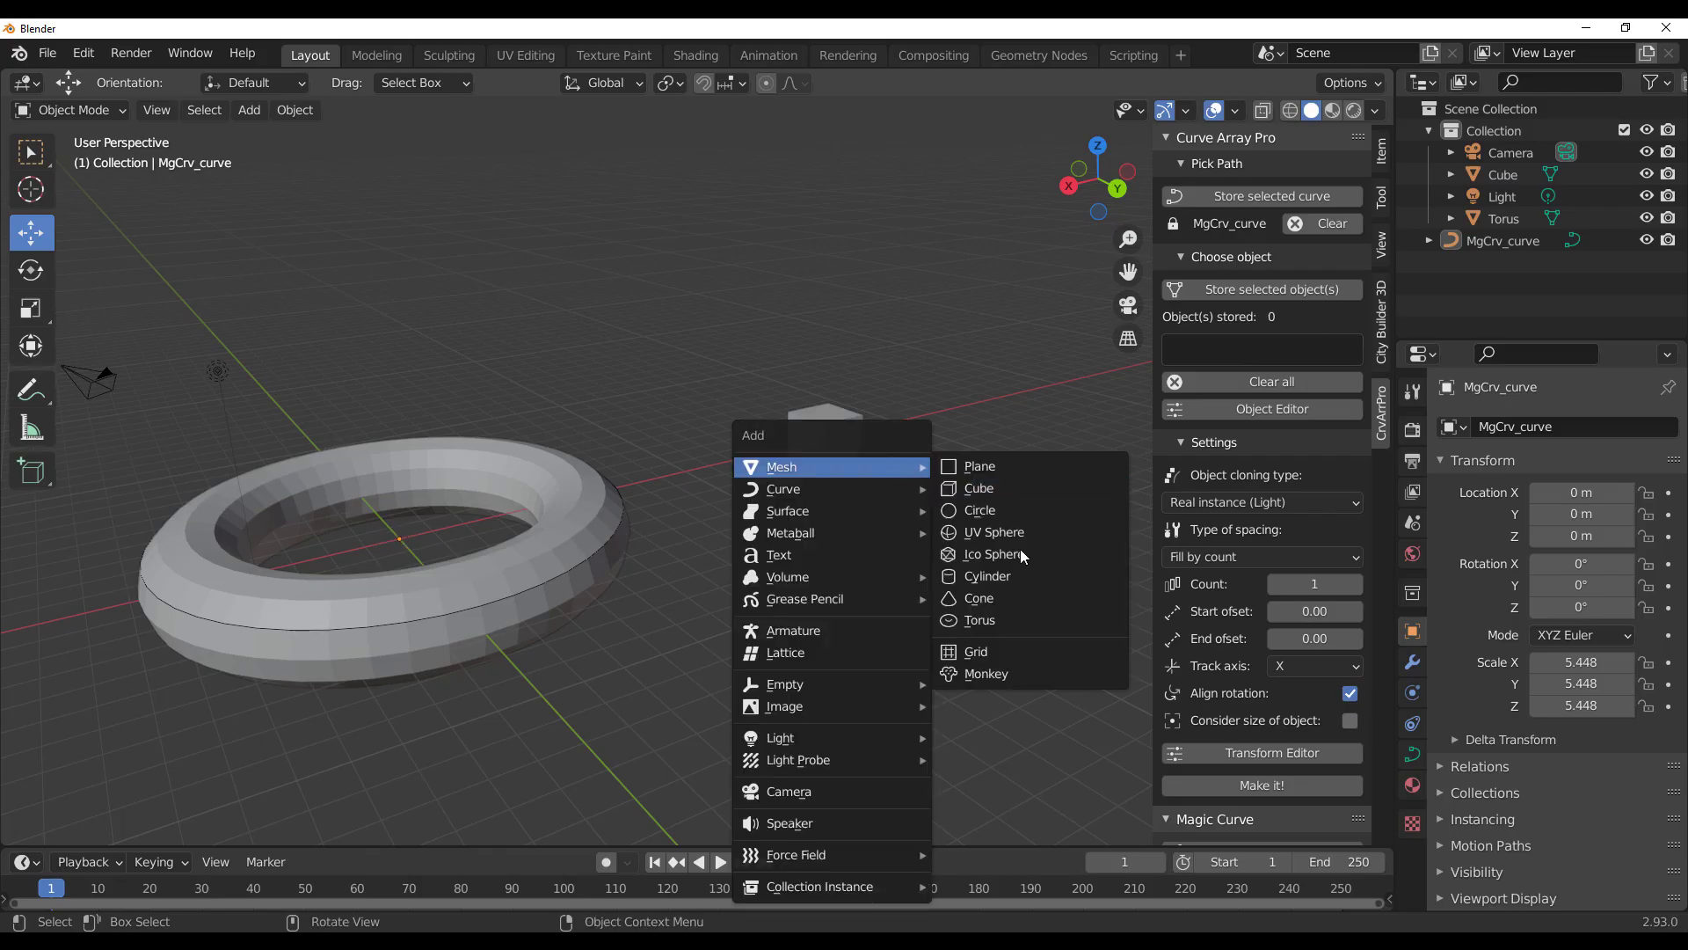
{"action": "left_click", "coordinate": [1009, 674]}
{"action": "middle_click_drag", "start_coordinate": [914, 616], "coordinate": [767, 603]}
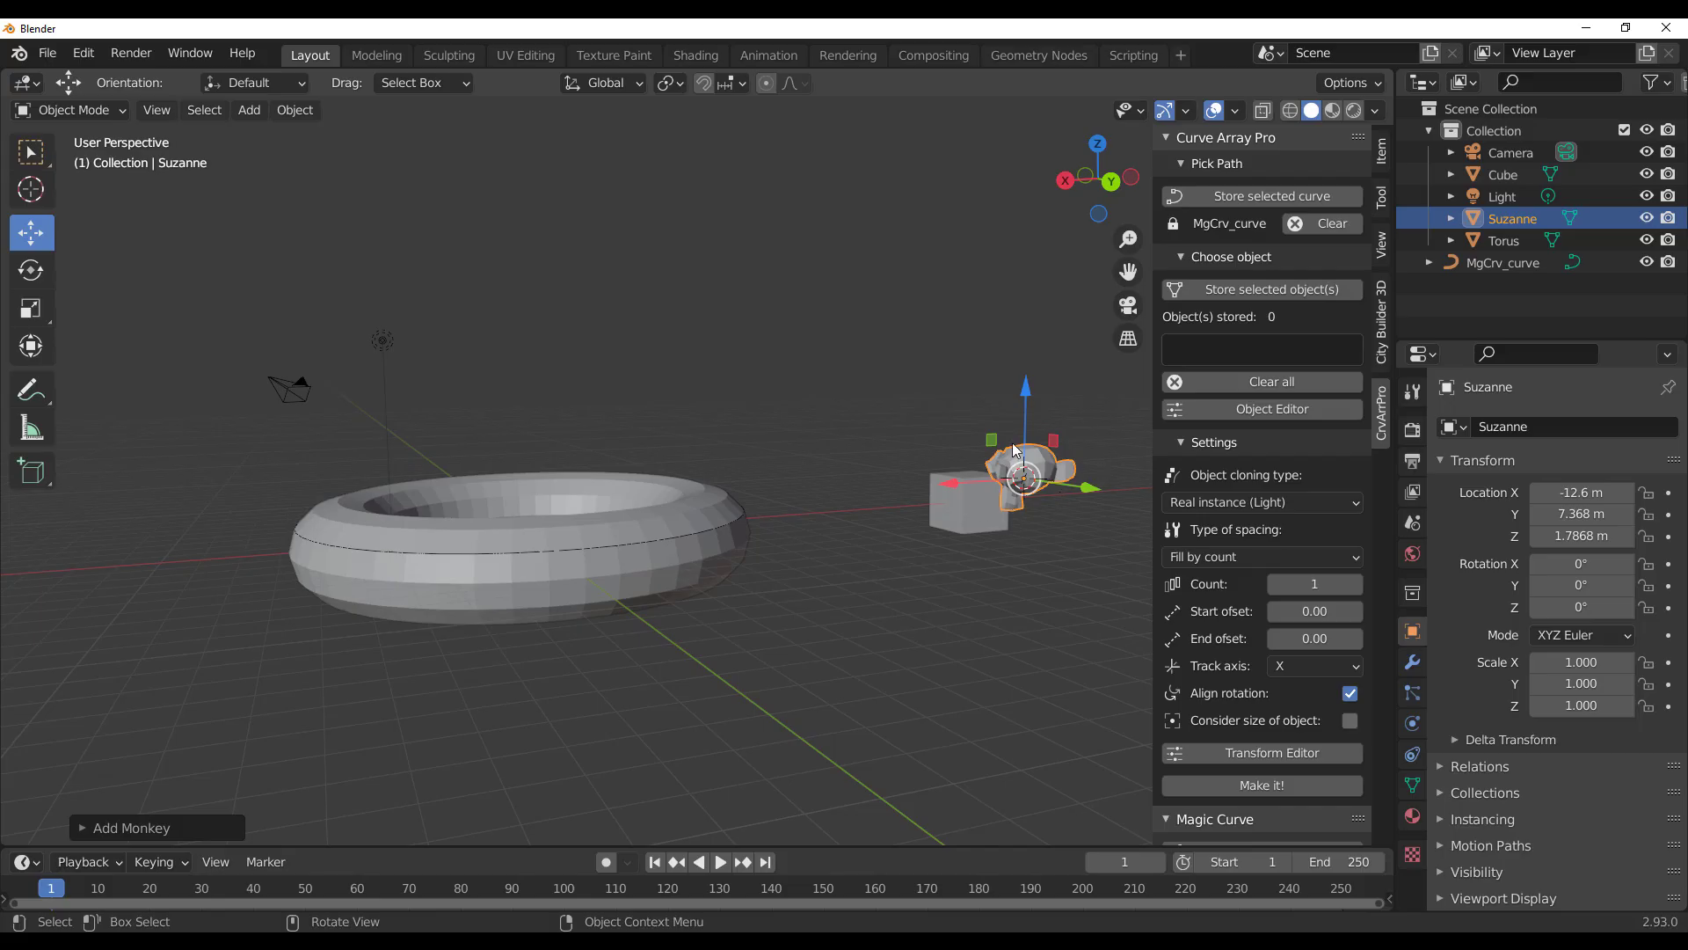
- Store the monkey as the array object and generate the array along the stored curve
{"action": "left_click", "coordinate": [1268, 289]}
{"action": "scroll", "coordinate": [1262, 660], "scroll_direction": "down", "scroll_amount": 2}
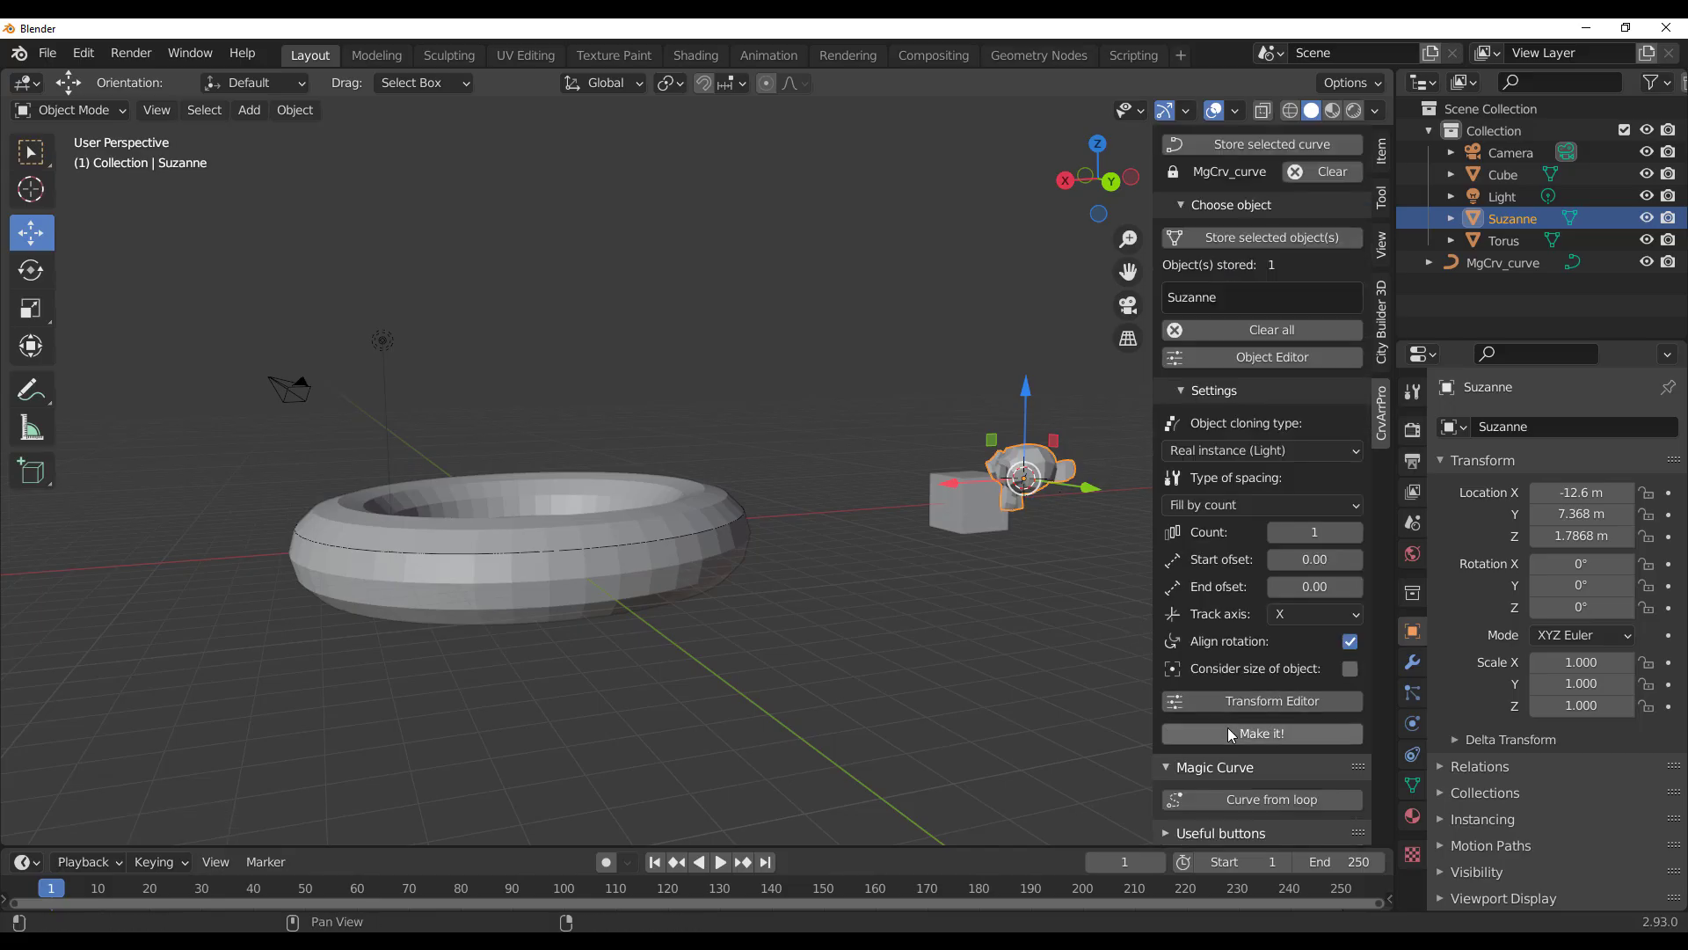
{"action": "left_click", "coordinate": [1264, 736]}
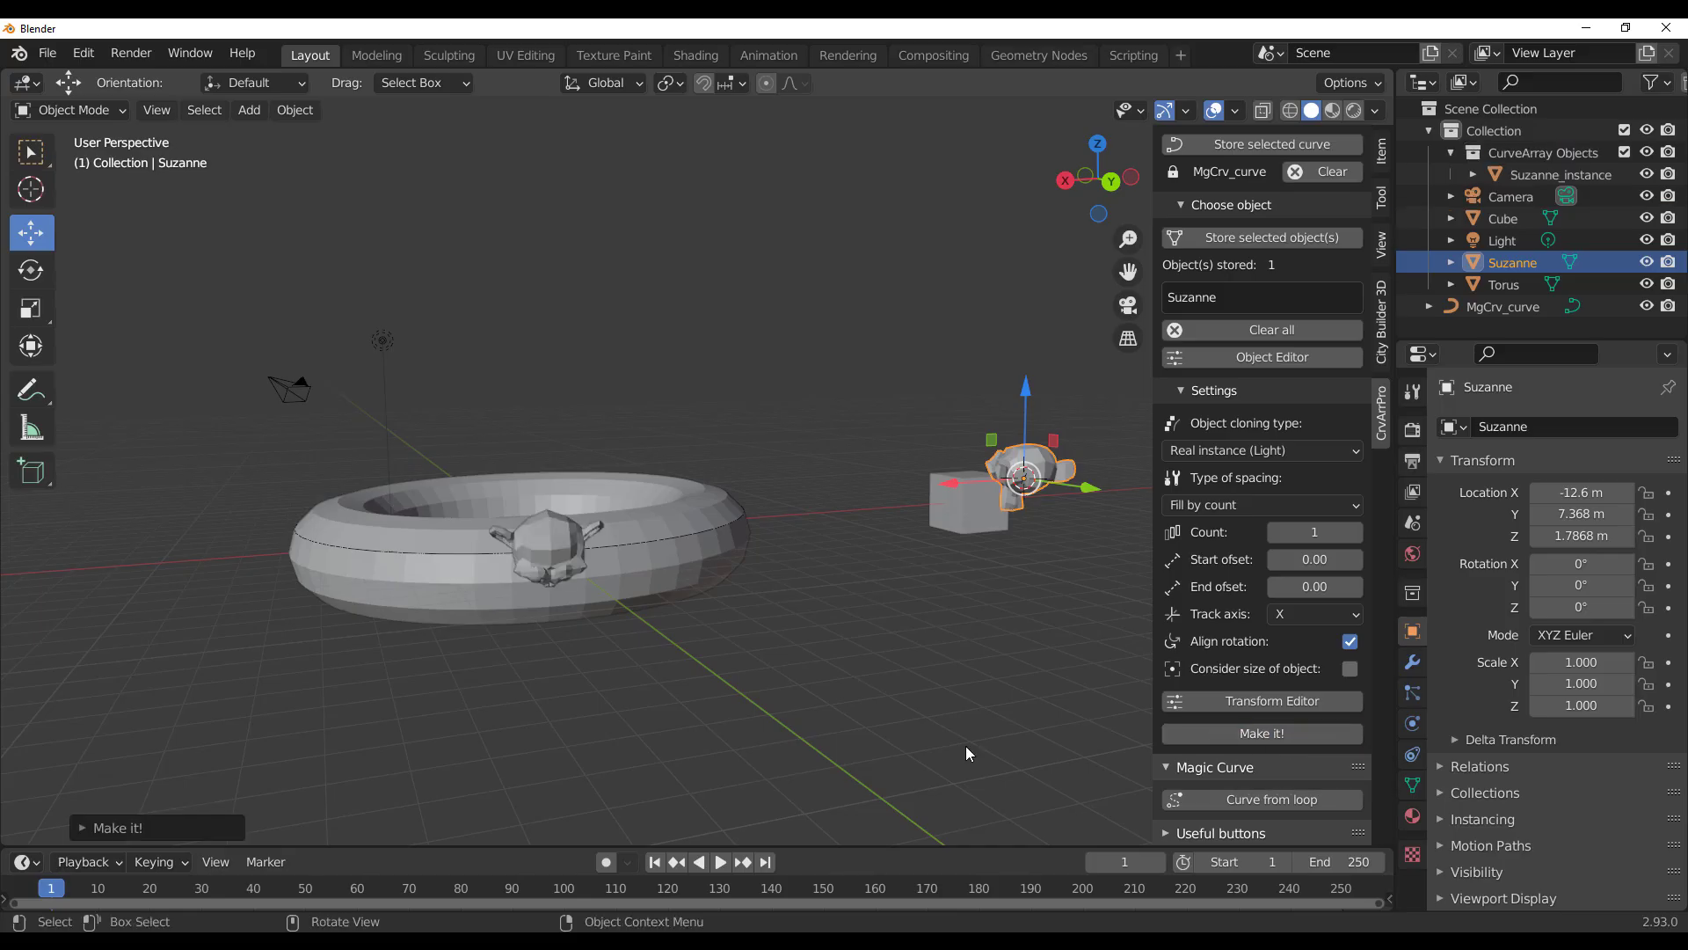
- Set the monkey array's count to 25 in the operation's settings
{"action": "left_click", "coordinate": [123, 828]}
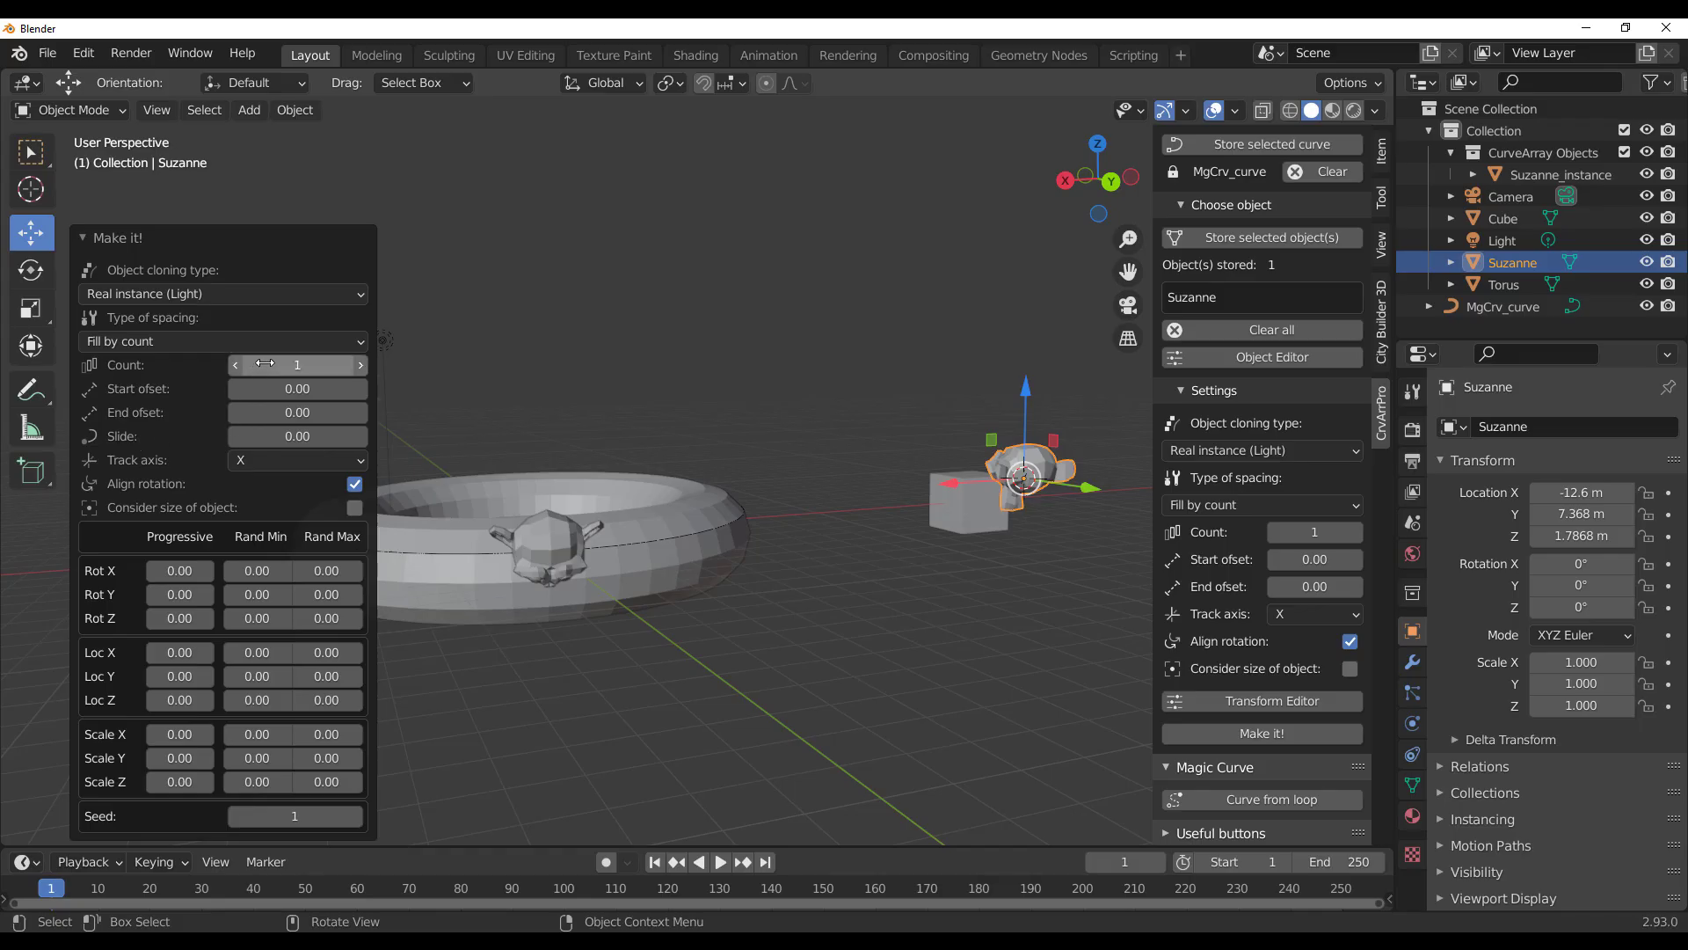
{"action": "left_click_drag", "start_coordinate": [297, 365], "coordinate": [509, 365]}
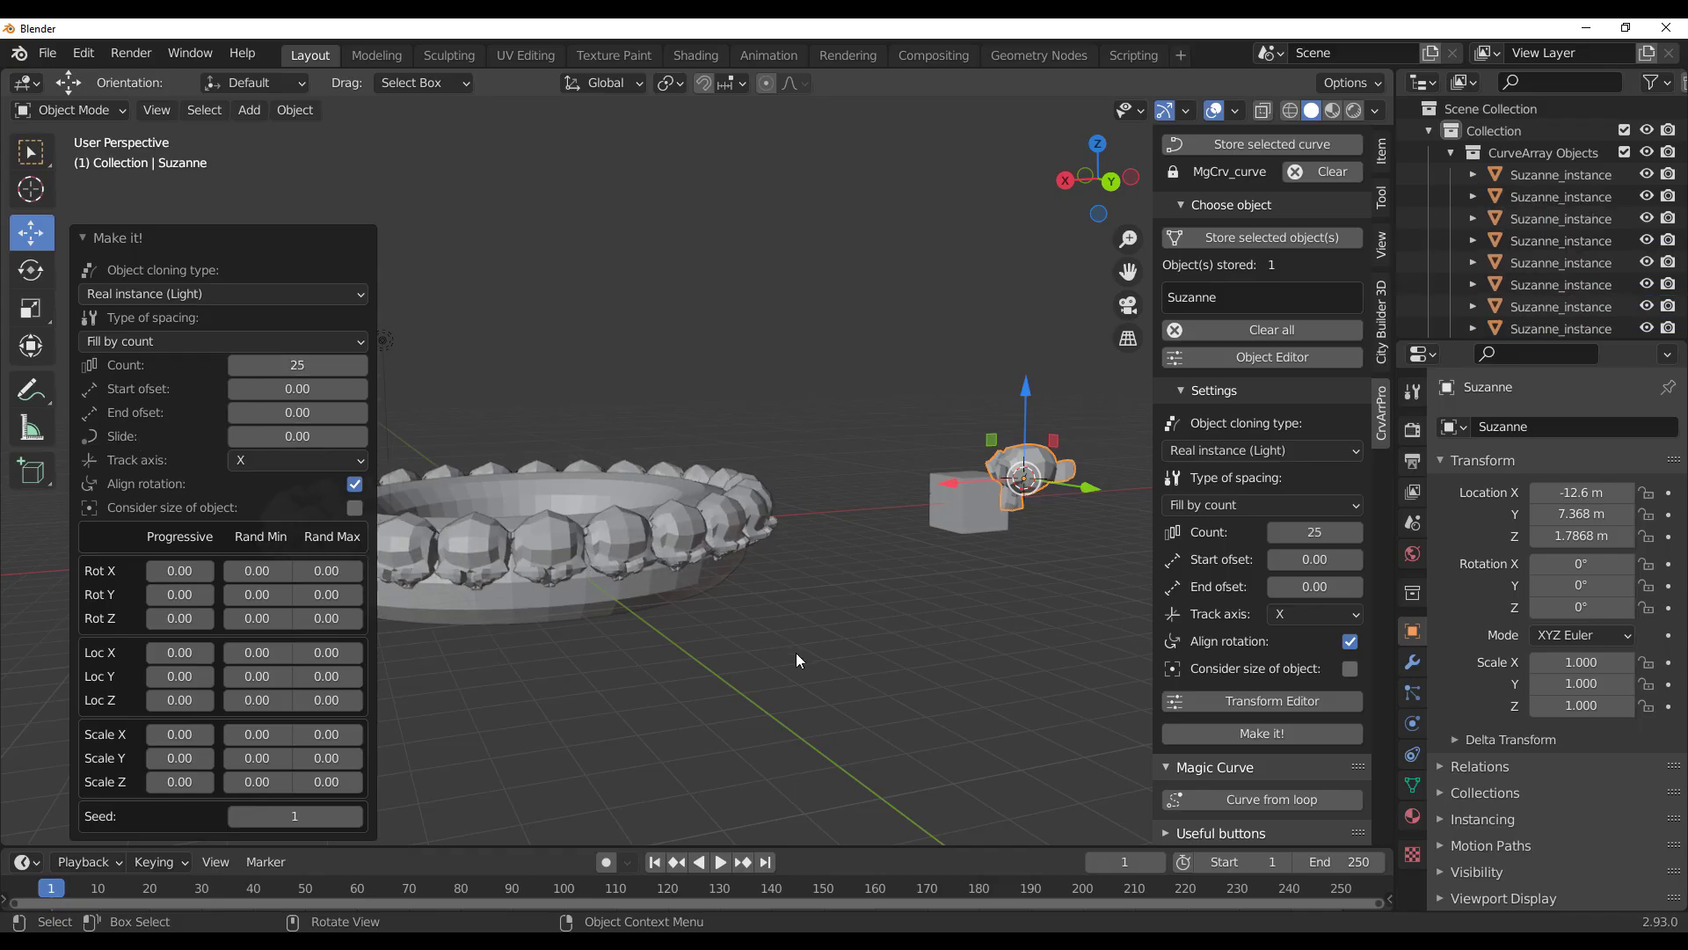
{"action": "middle_click_drag", "start_coordinate": [683, 656], "coordinate": [454, 652]}
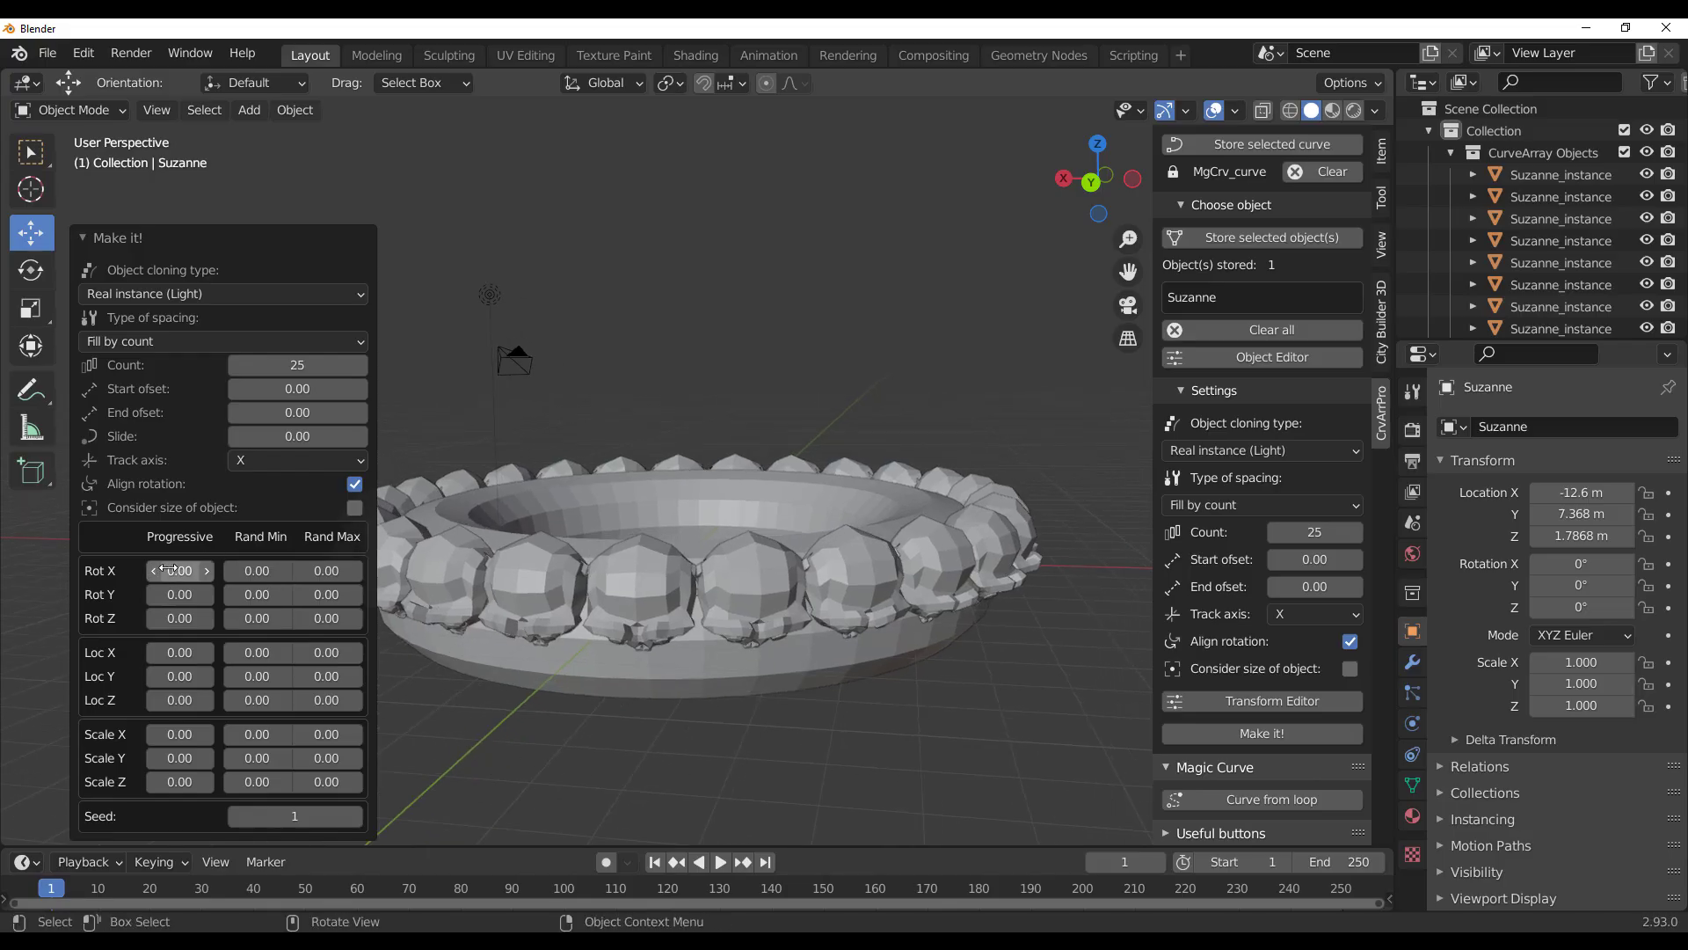
- Set the array's progressive X rotation to -2.13
{"action": "left_click_drag", "start_coordinate": [176, 571], "coordinate": [132, 570]}
{"action": "middle_click_drag", "start_coordinate": [451, 663], "coordinate": [687, 709]}
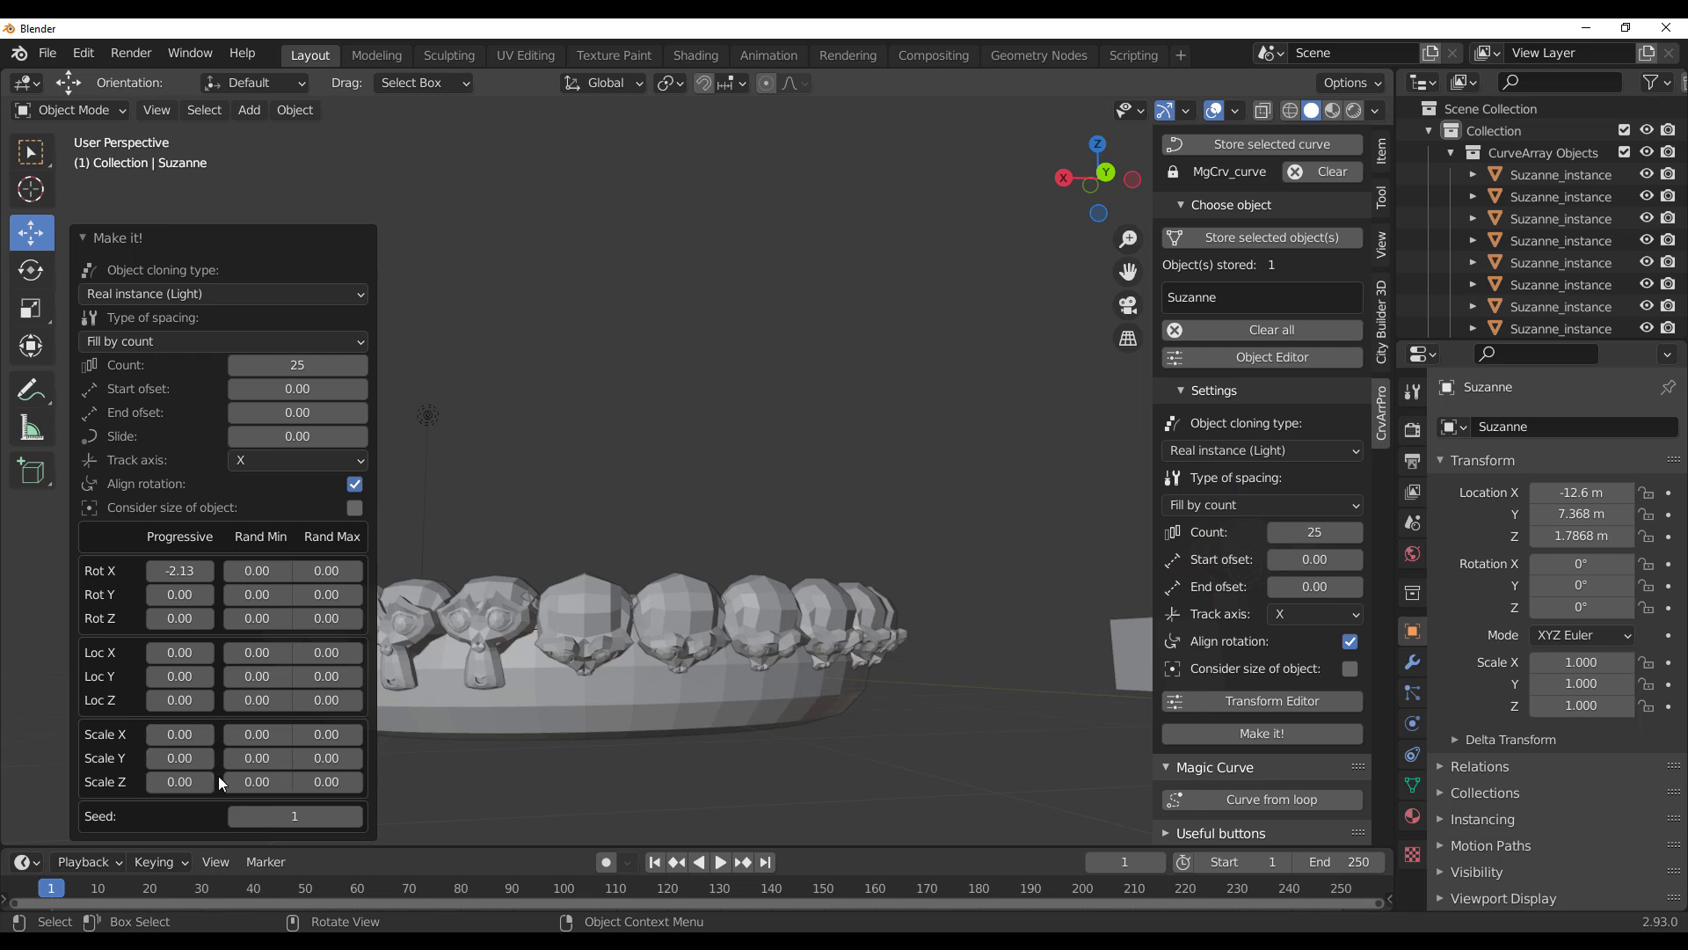
{"action": "middle_click_drag", "start_coordinate": [834, 711], "coordinate": [937, 761]}
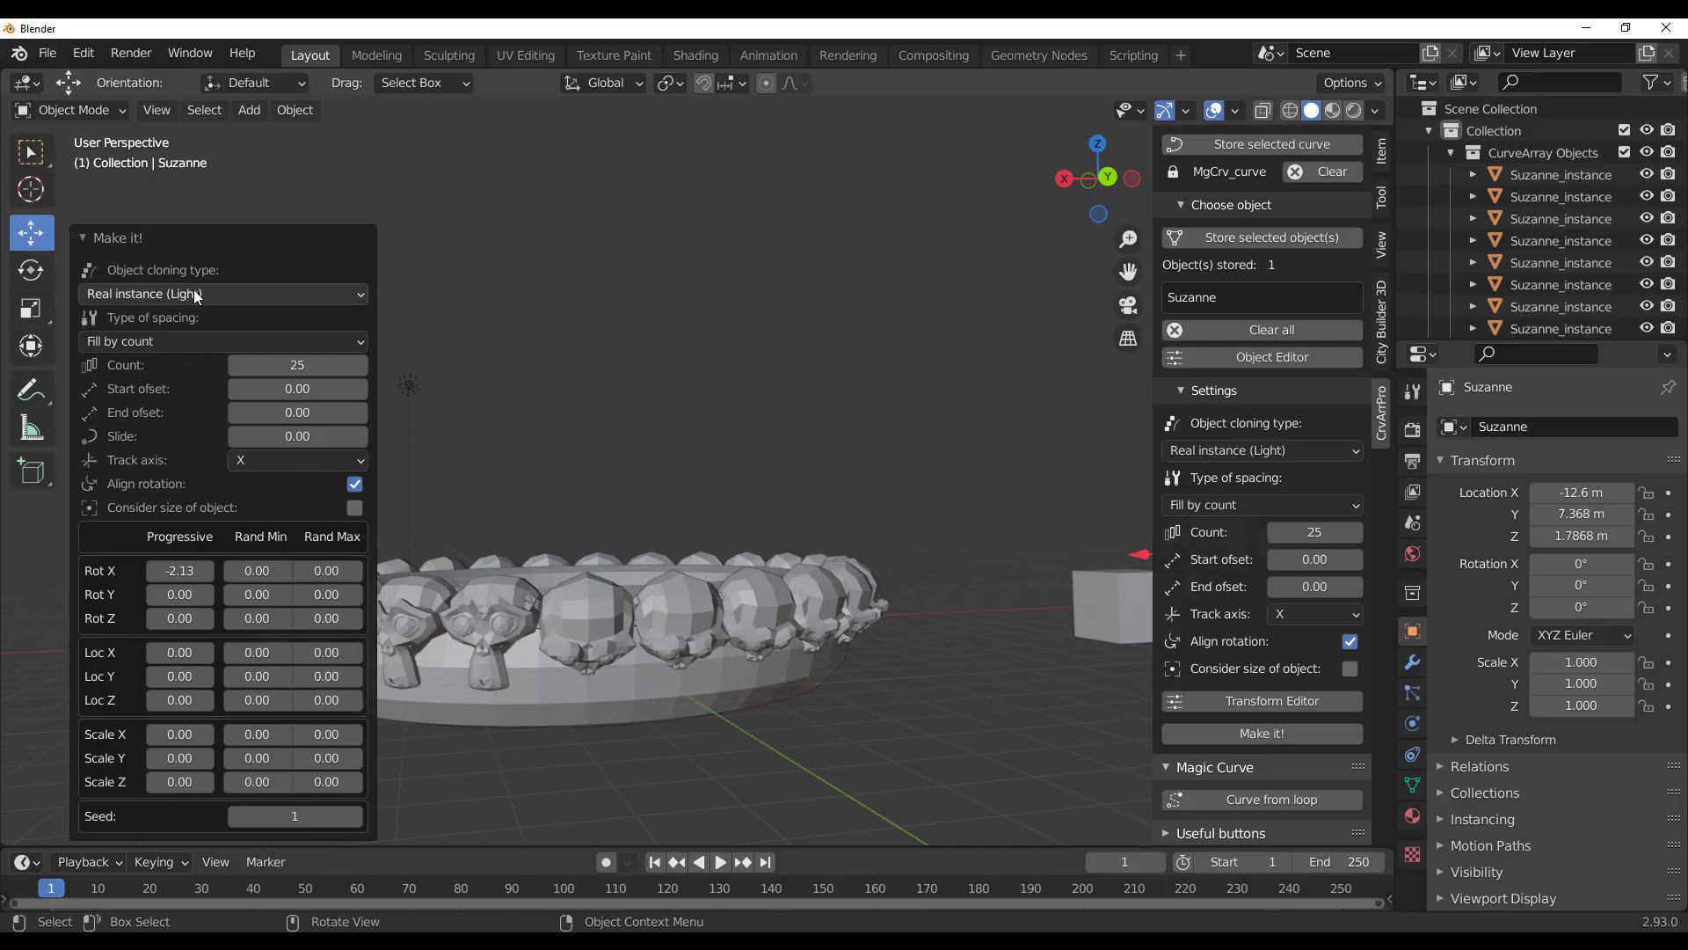
- Try the Fill by offset spacing type on the monkey array and return it to Fill by count
{"action": "left_click", "coordinate": [229, 293]}
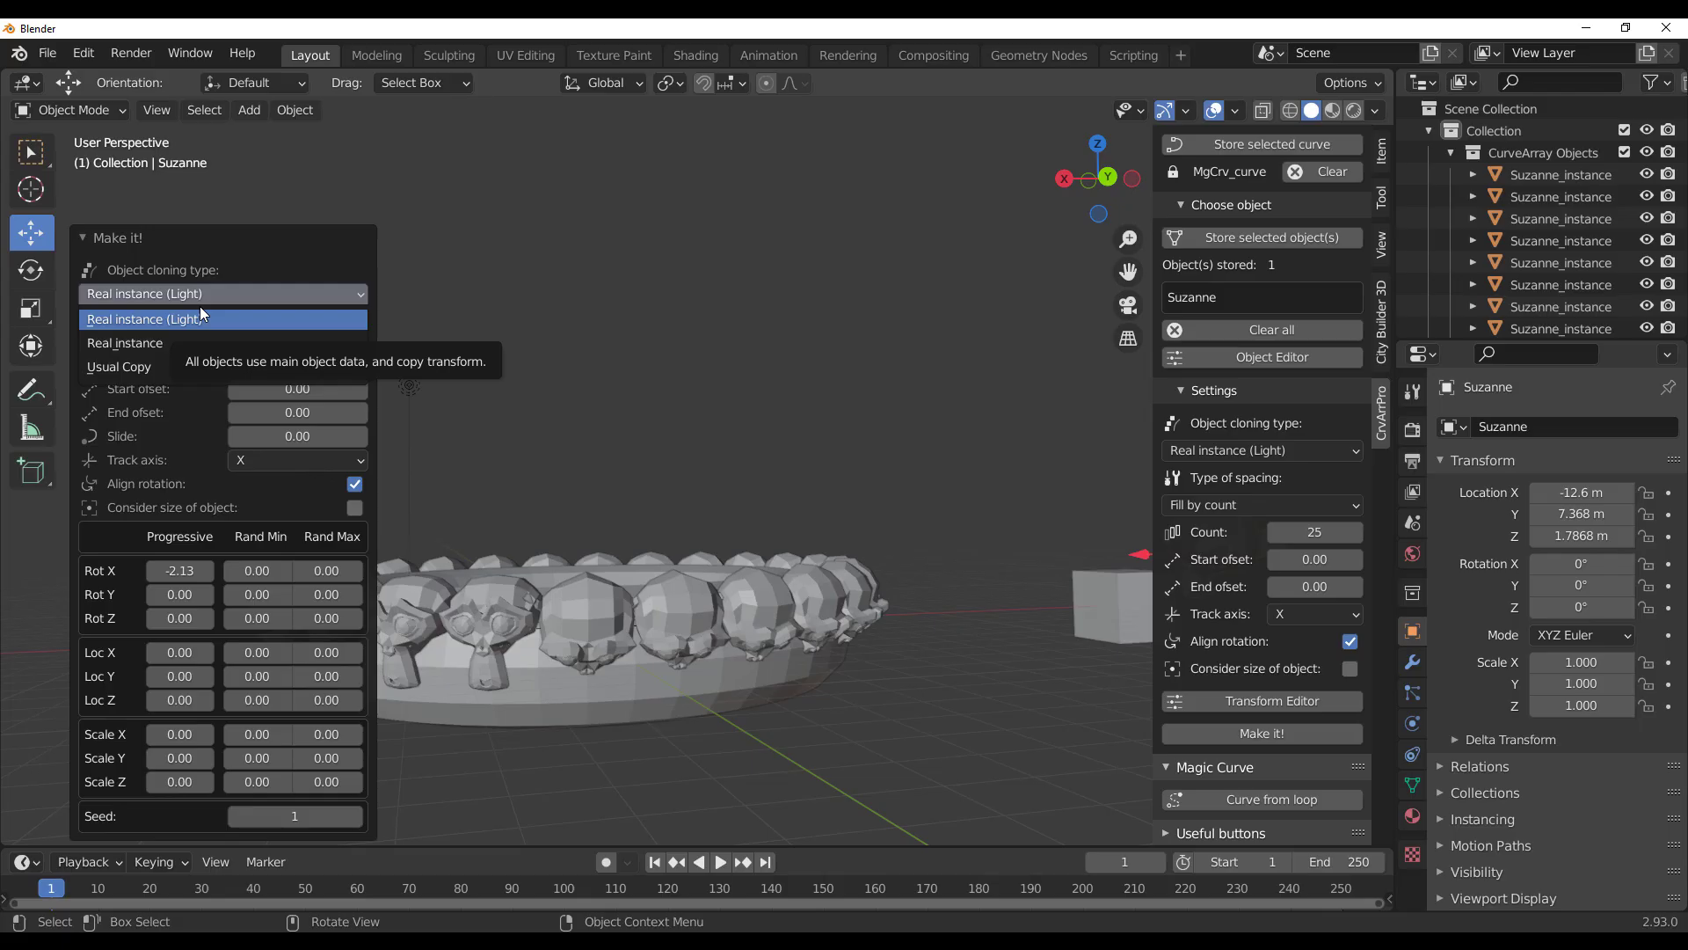
{"action": "left_click", "coordinate": [188, 396]}
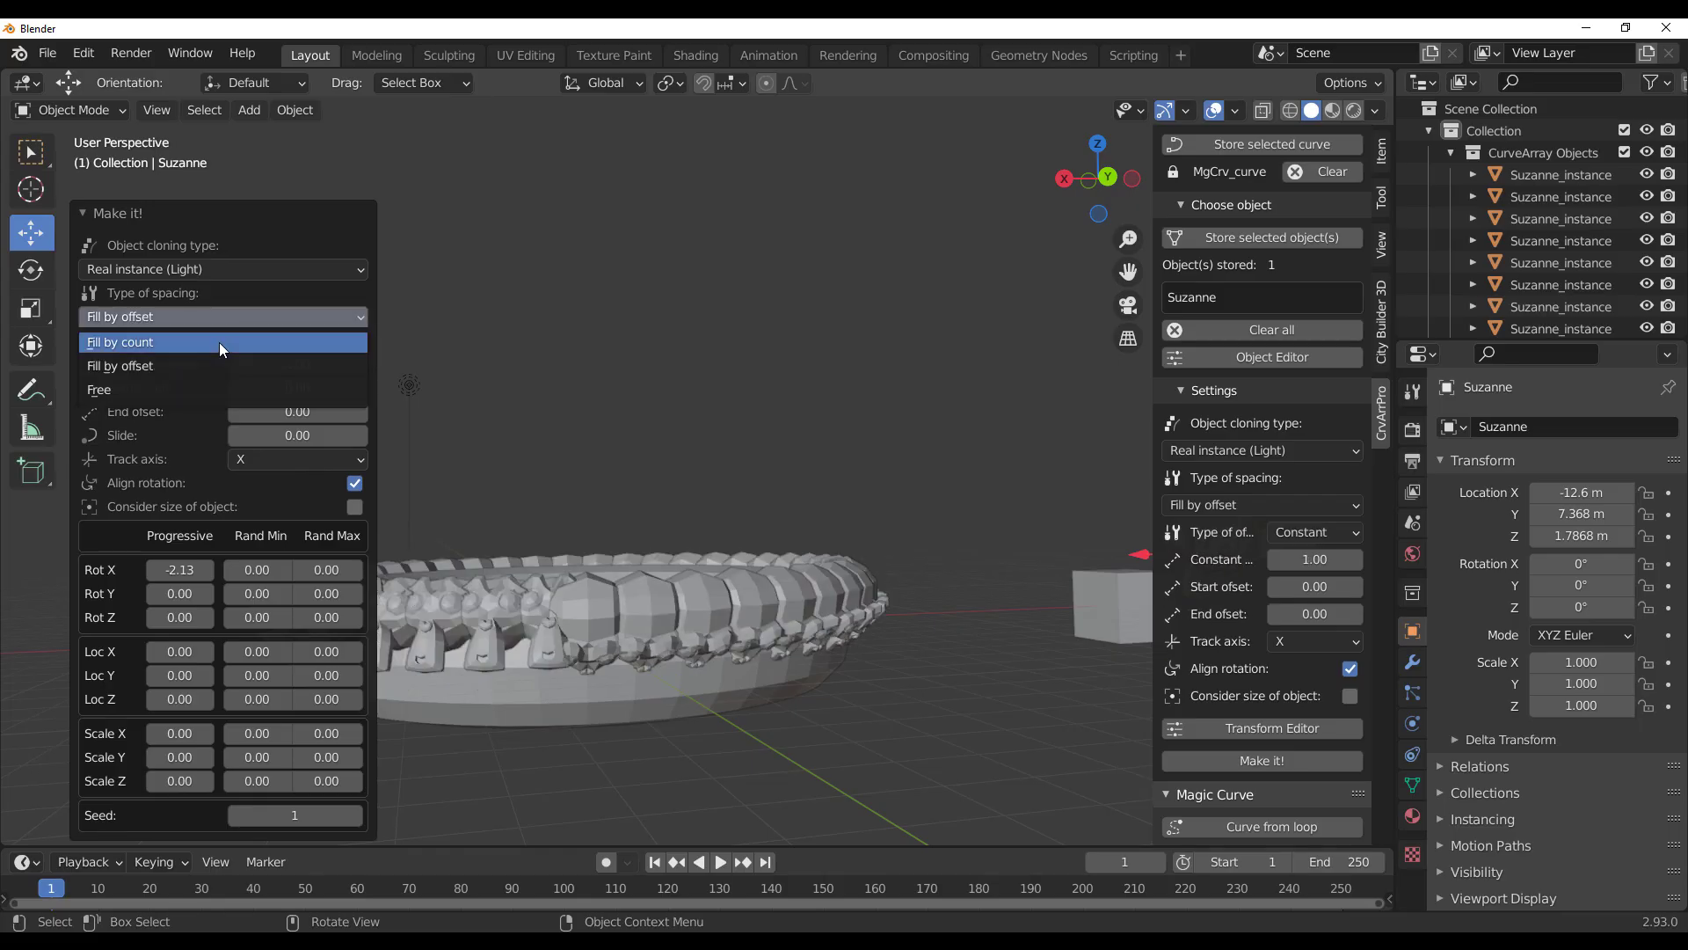
{"action": "left_click", "coordinate": [219, 341]}
{"action": "middle_click_drag", "start_coordinate": [707, 492], "coordinate": [690, 493]}
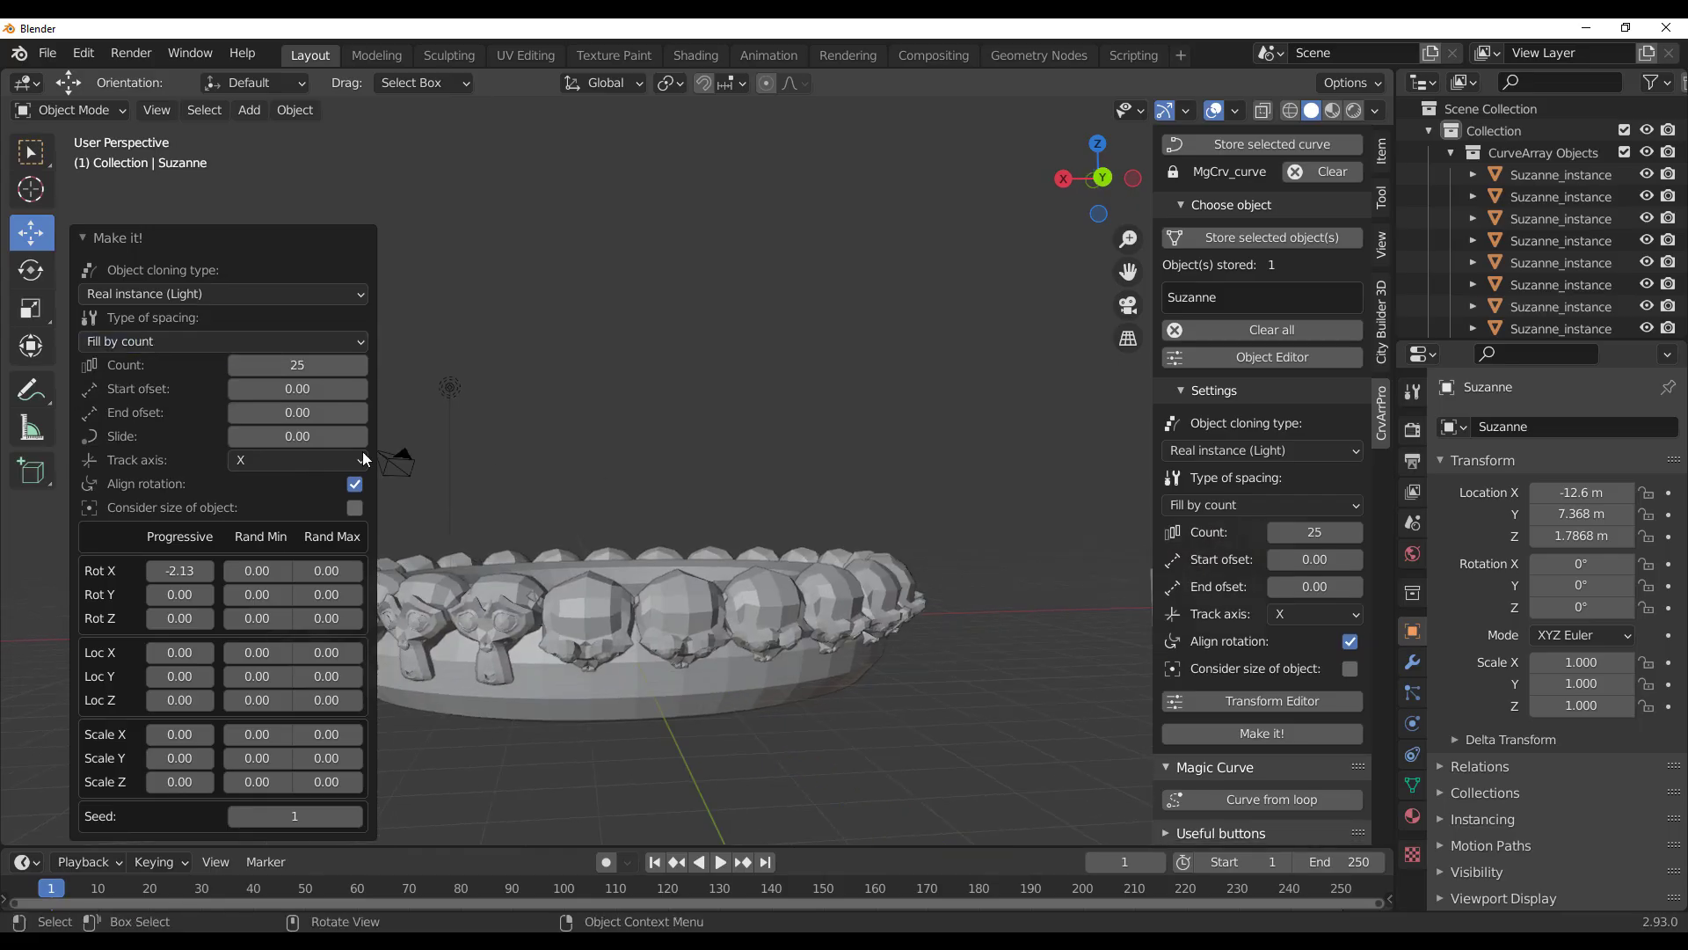
- Set the monkey array's type of spacing to Free
{"action": "left_click", "coordinate": [122, 347]}
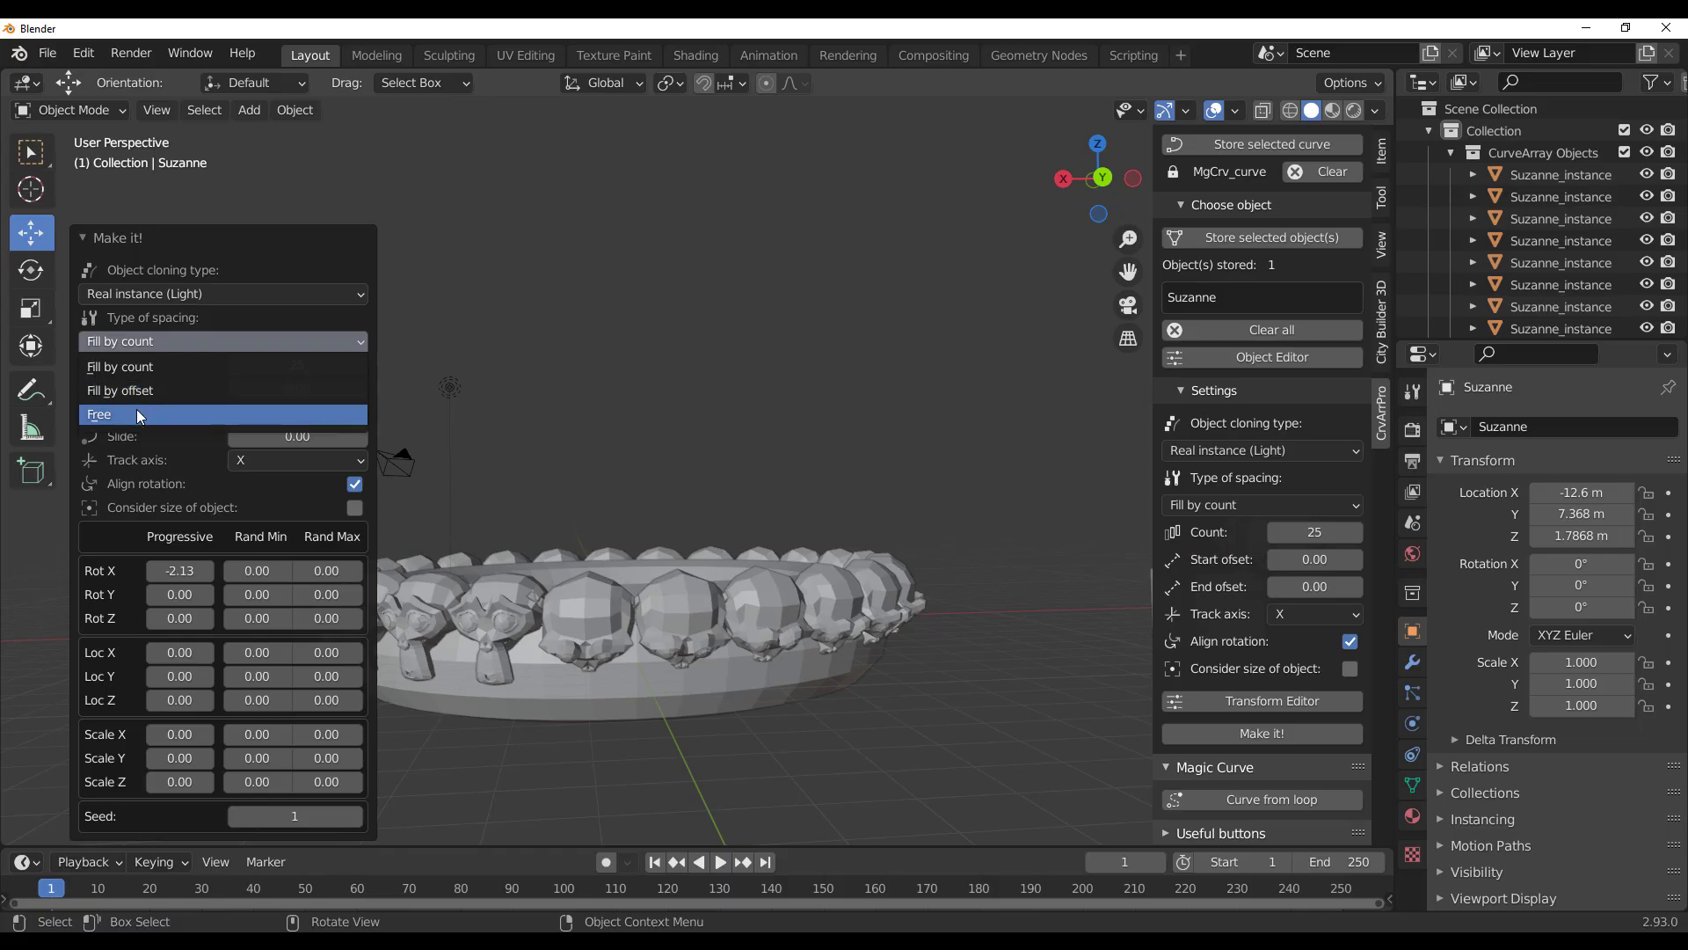
{"action": "left_click", "coordinate": [135, 410]}
{"action": "middle_click_drag", "start_coordinate": [598, 513], "coordinate": [719, 573]}
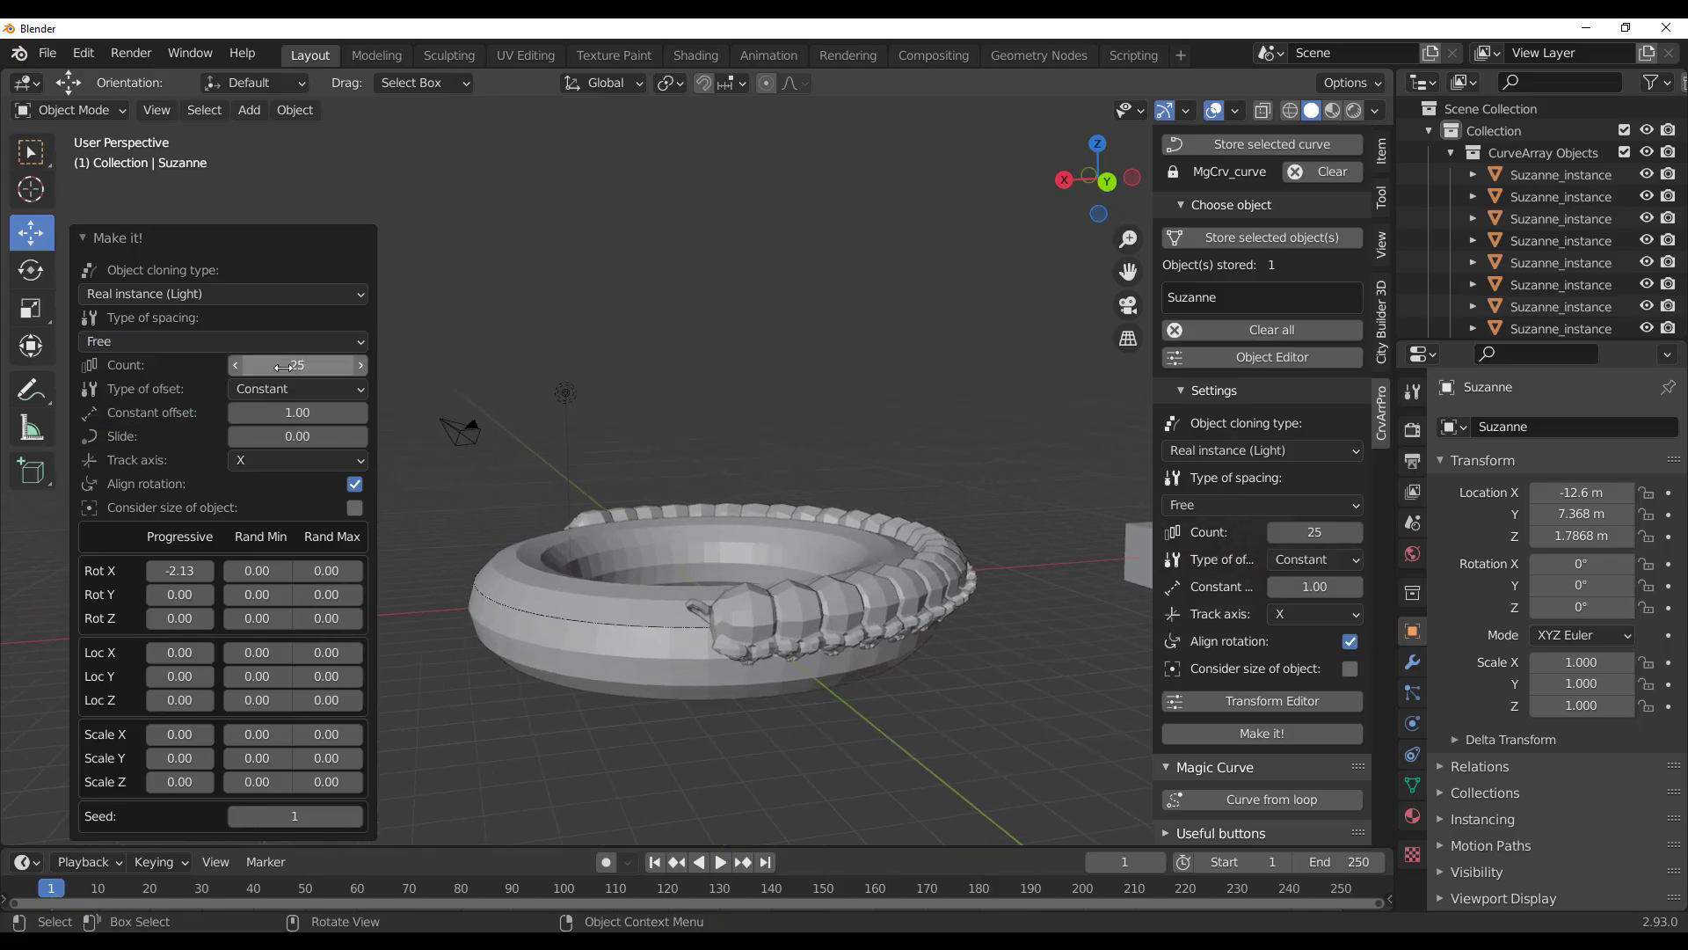
- Try a count of 22 and a constant offset of 1.87 on the free-spaced monkey array, and undo the array
{"action": "left_click_drag", "start_coordinate": [281, 365], "coordinate": [352, 365]}
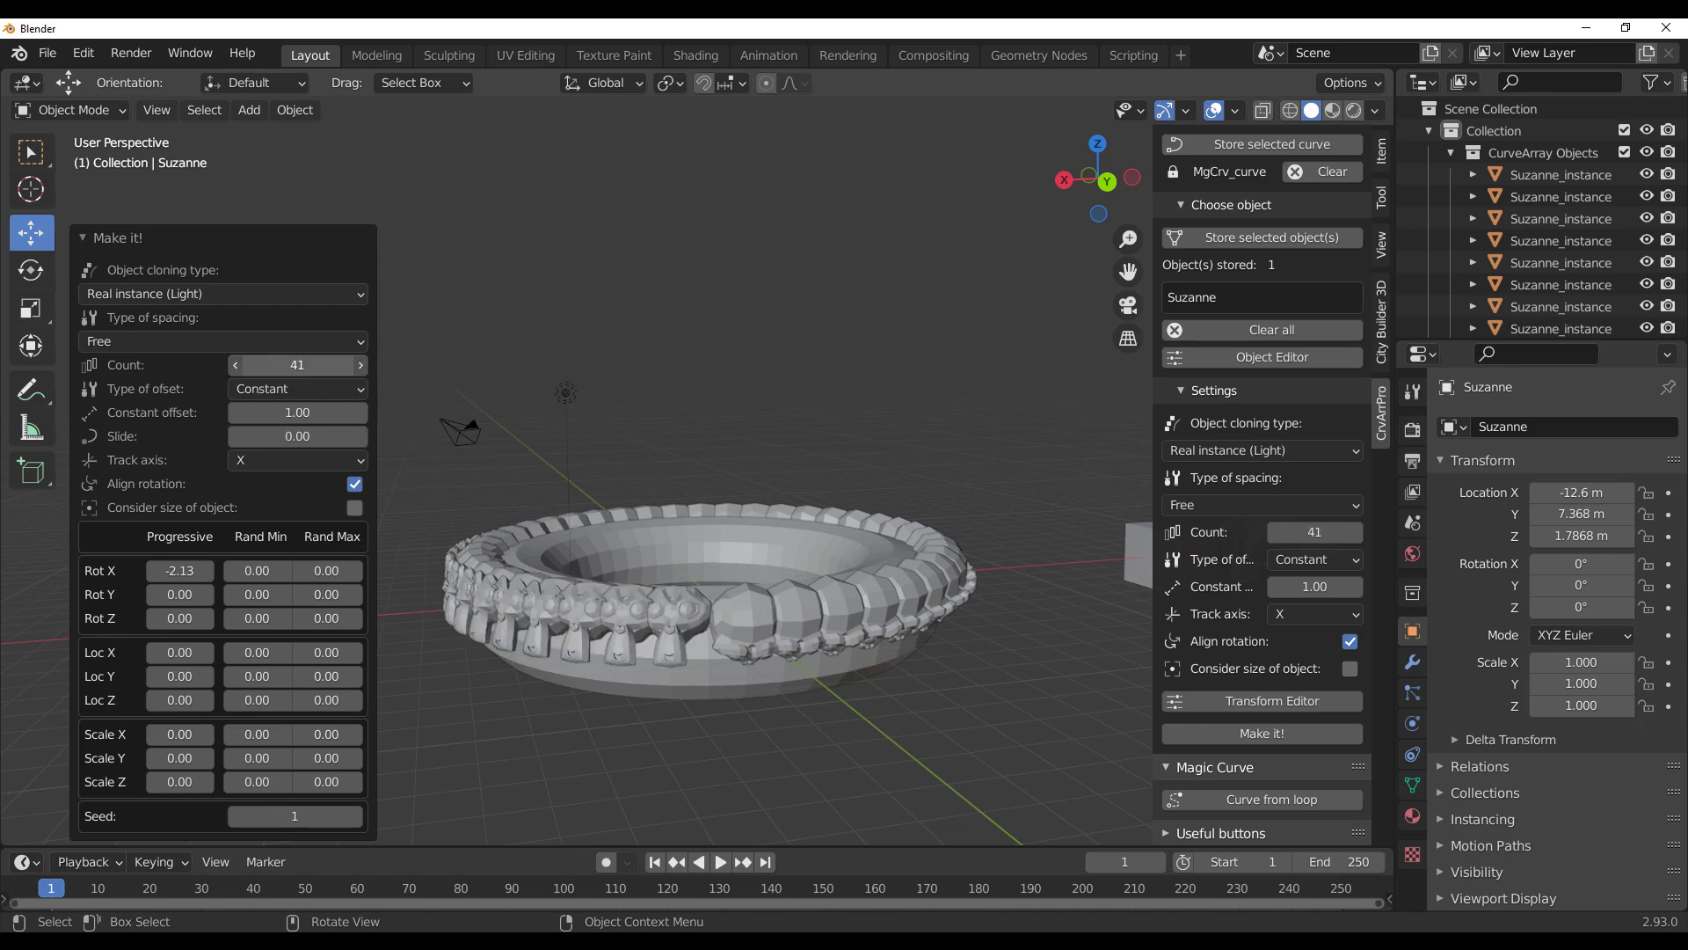
{"action": "mouse_move", "coordinate": [283, 413]}
{"action": "left_mouse_down"}
{"action": "mouse_move", "coordinate": [194, 413]}
{"action": "mouse_move", "coordinate": [294, 412]}
{"action": "mouse_move", "coordinate": [297, 364]}
{"action": "mouse_move", "coordinate": [306, 410]}
{"action": "left_mouse_up"}
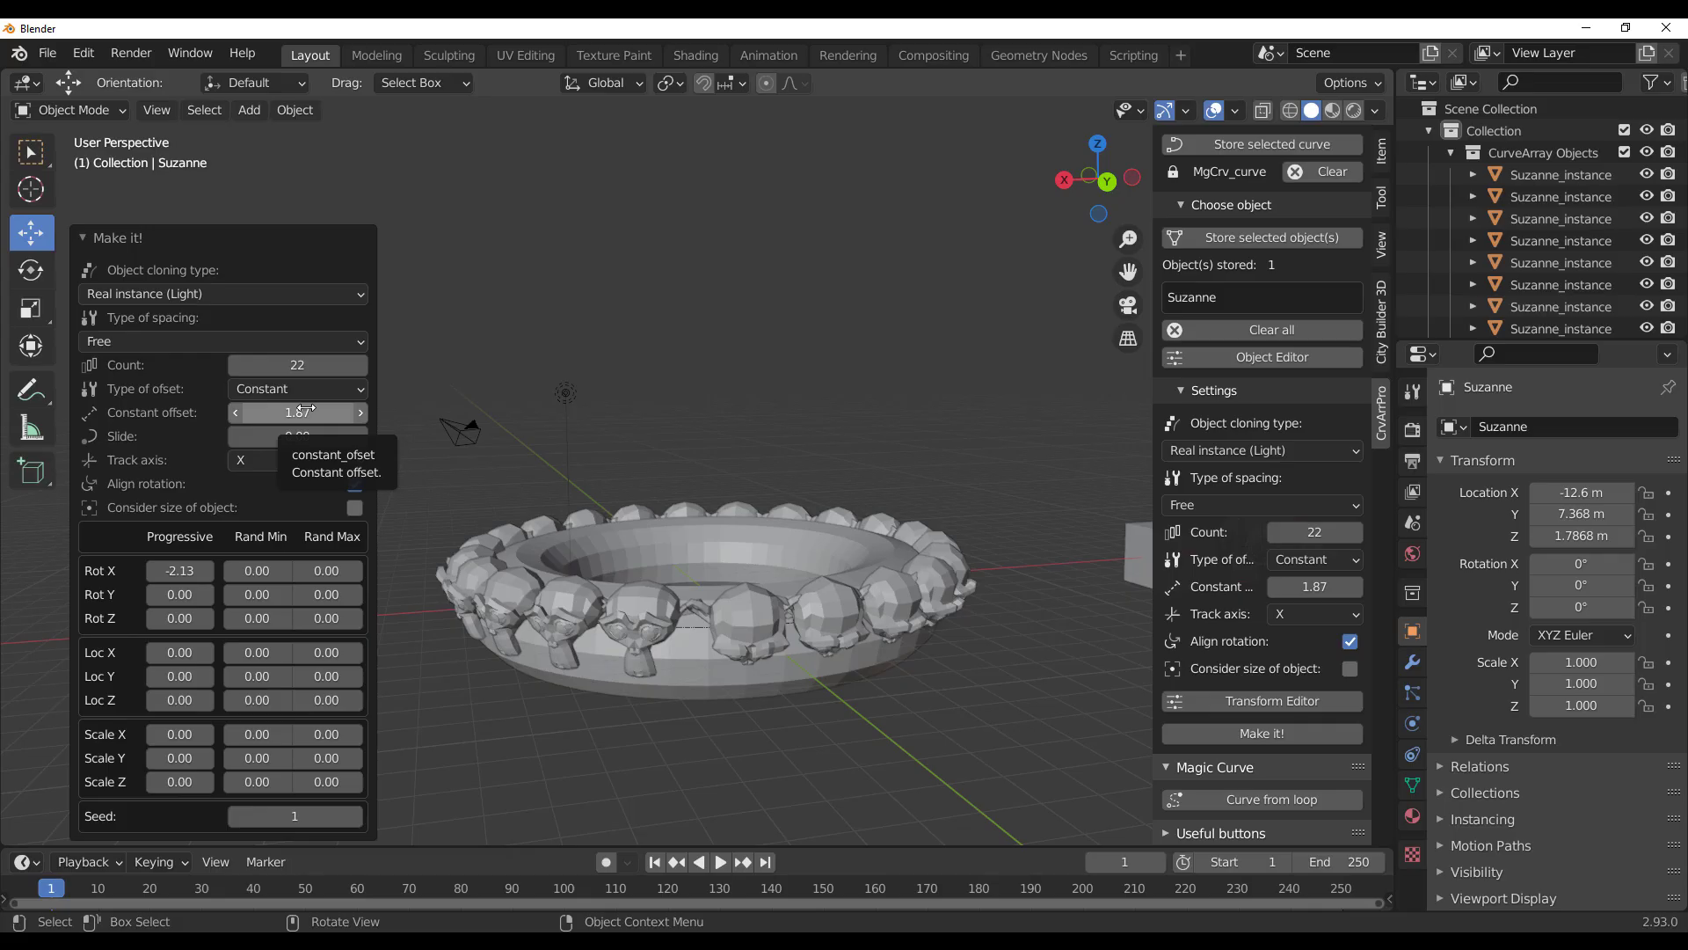
{"action": "left_click", "coordinate": [844, 410]}
{"action": "key", "text": "ctrl+z"}
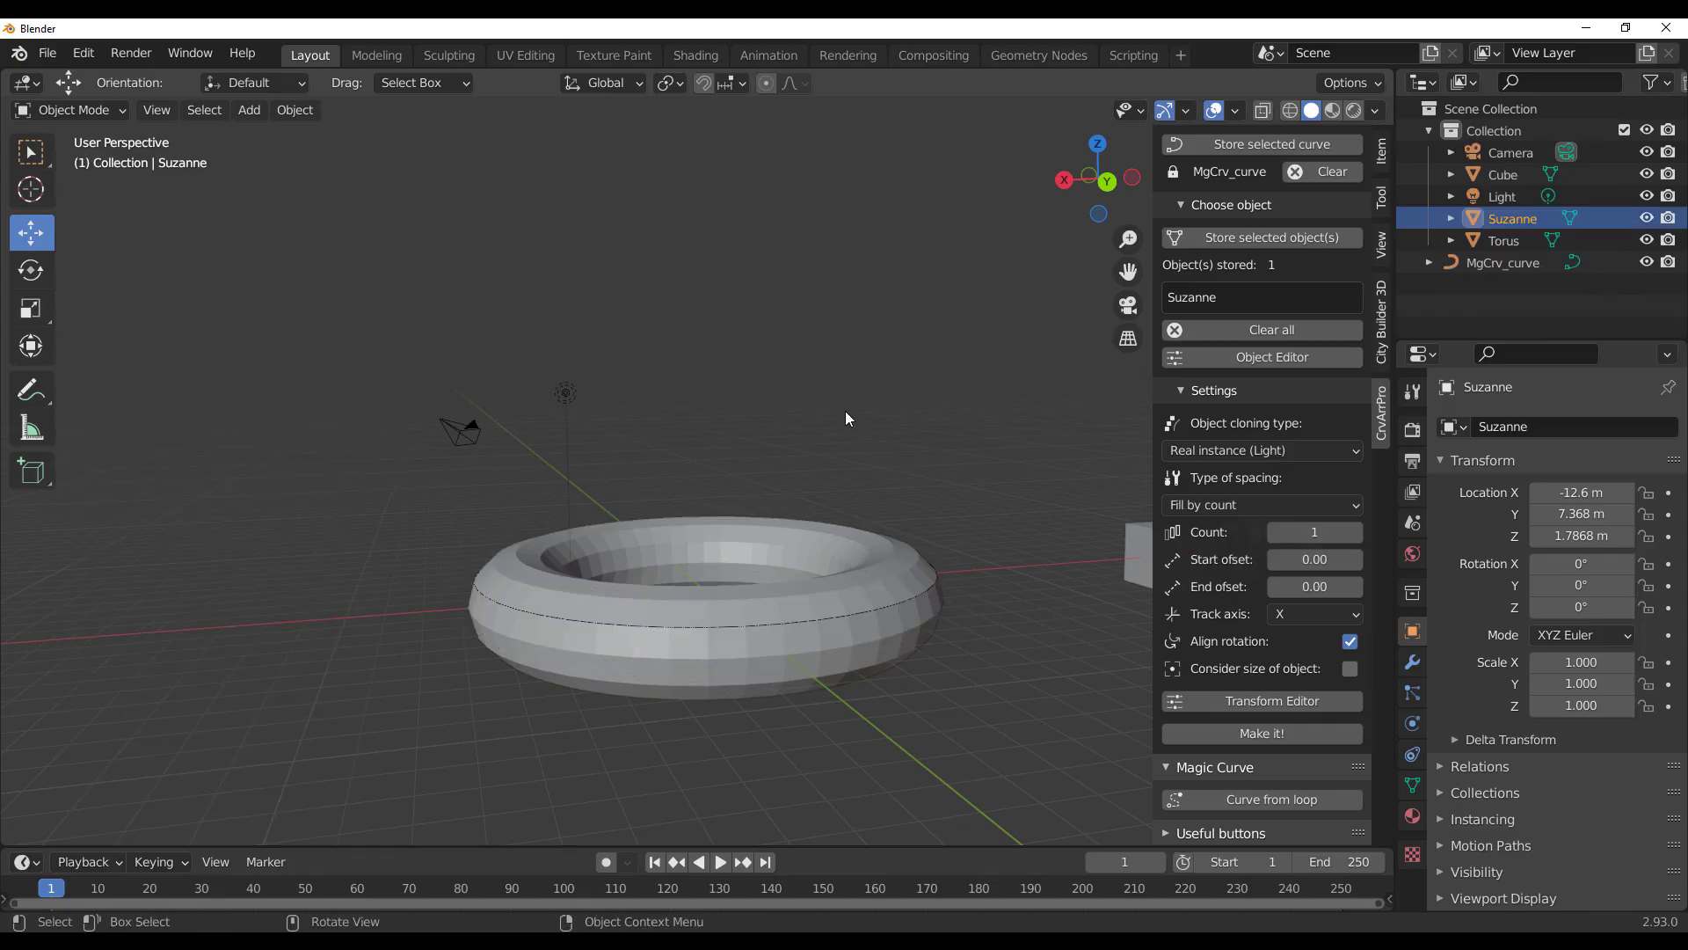
- Shape the cube into a hollow stepped block with beveled edges, insetting its top face about 0.24 m and extruding it about 1.38 m
{"action": "middle_click_drag", "start_coordinate": [949, 496], "coordinate": [703, 688]}
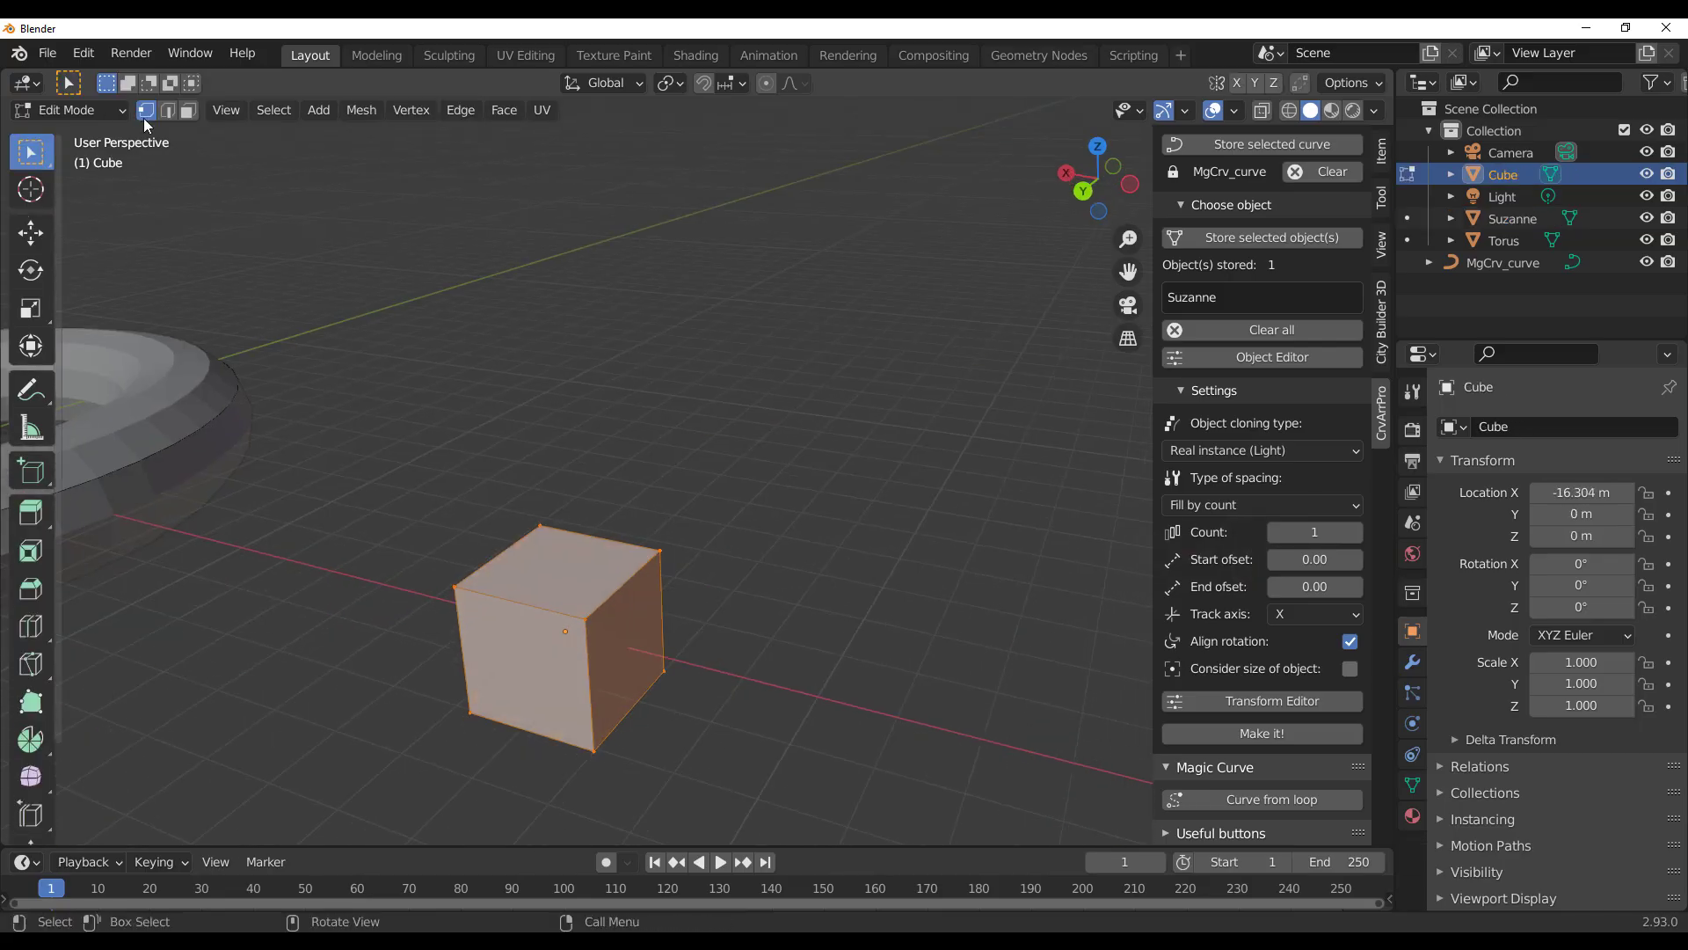
{"action": "key", "text": "i"}
{"action": "key", "text": "e"}
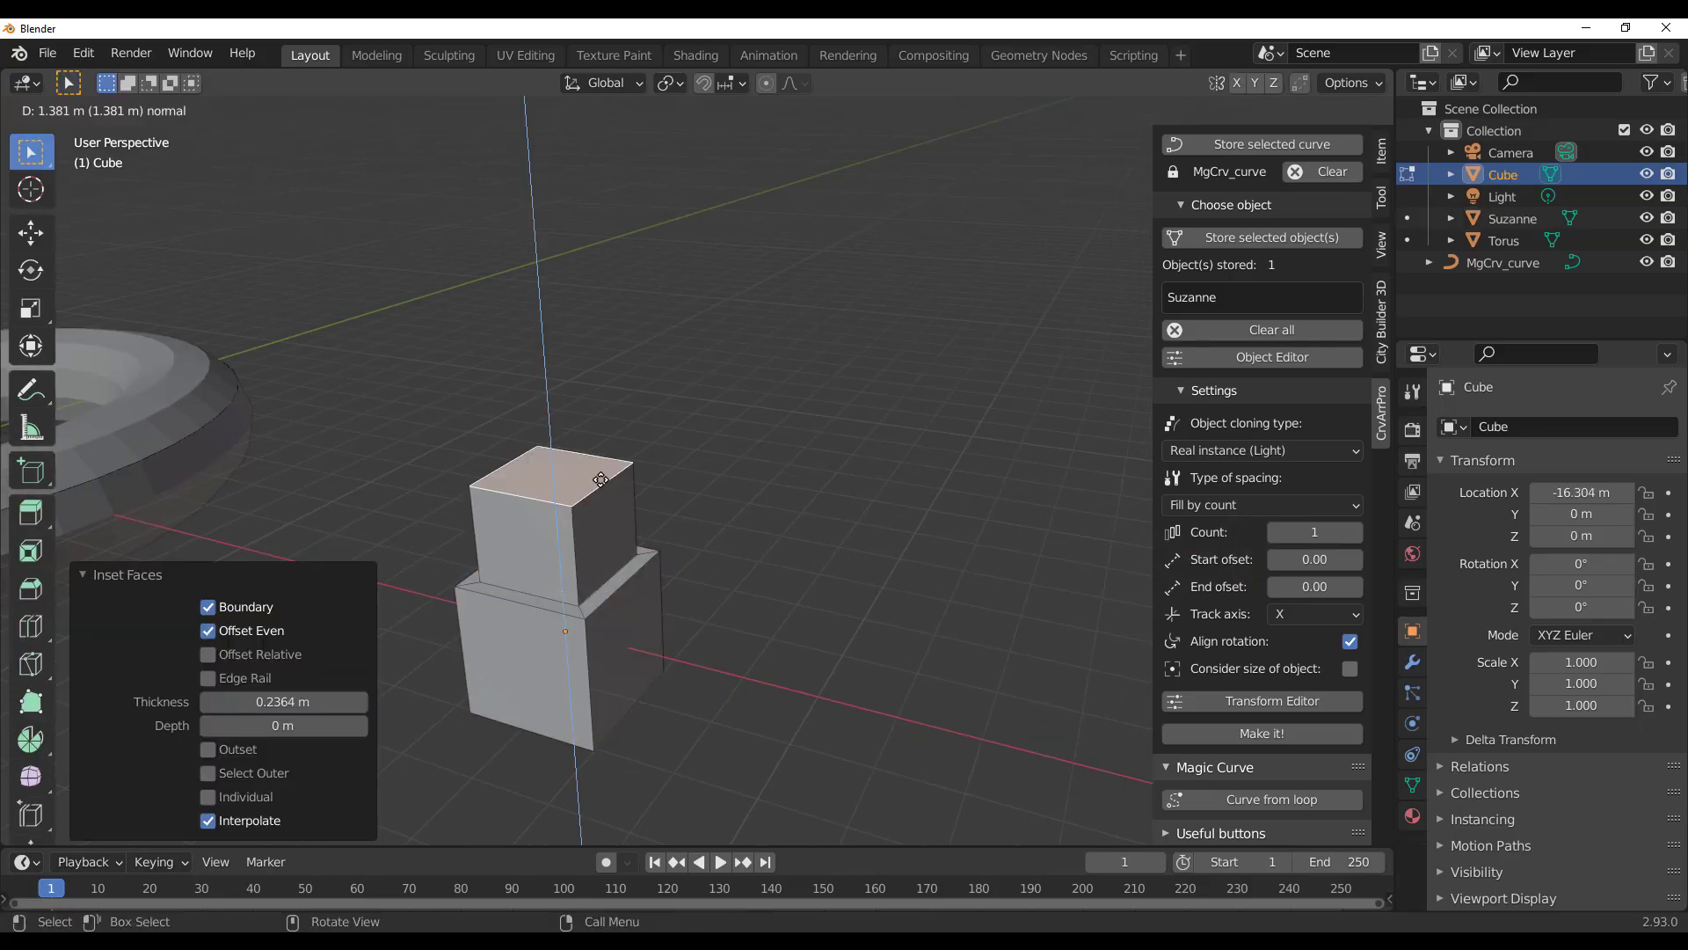
{"action": "left_click", "coordinate": [600, 479]}
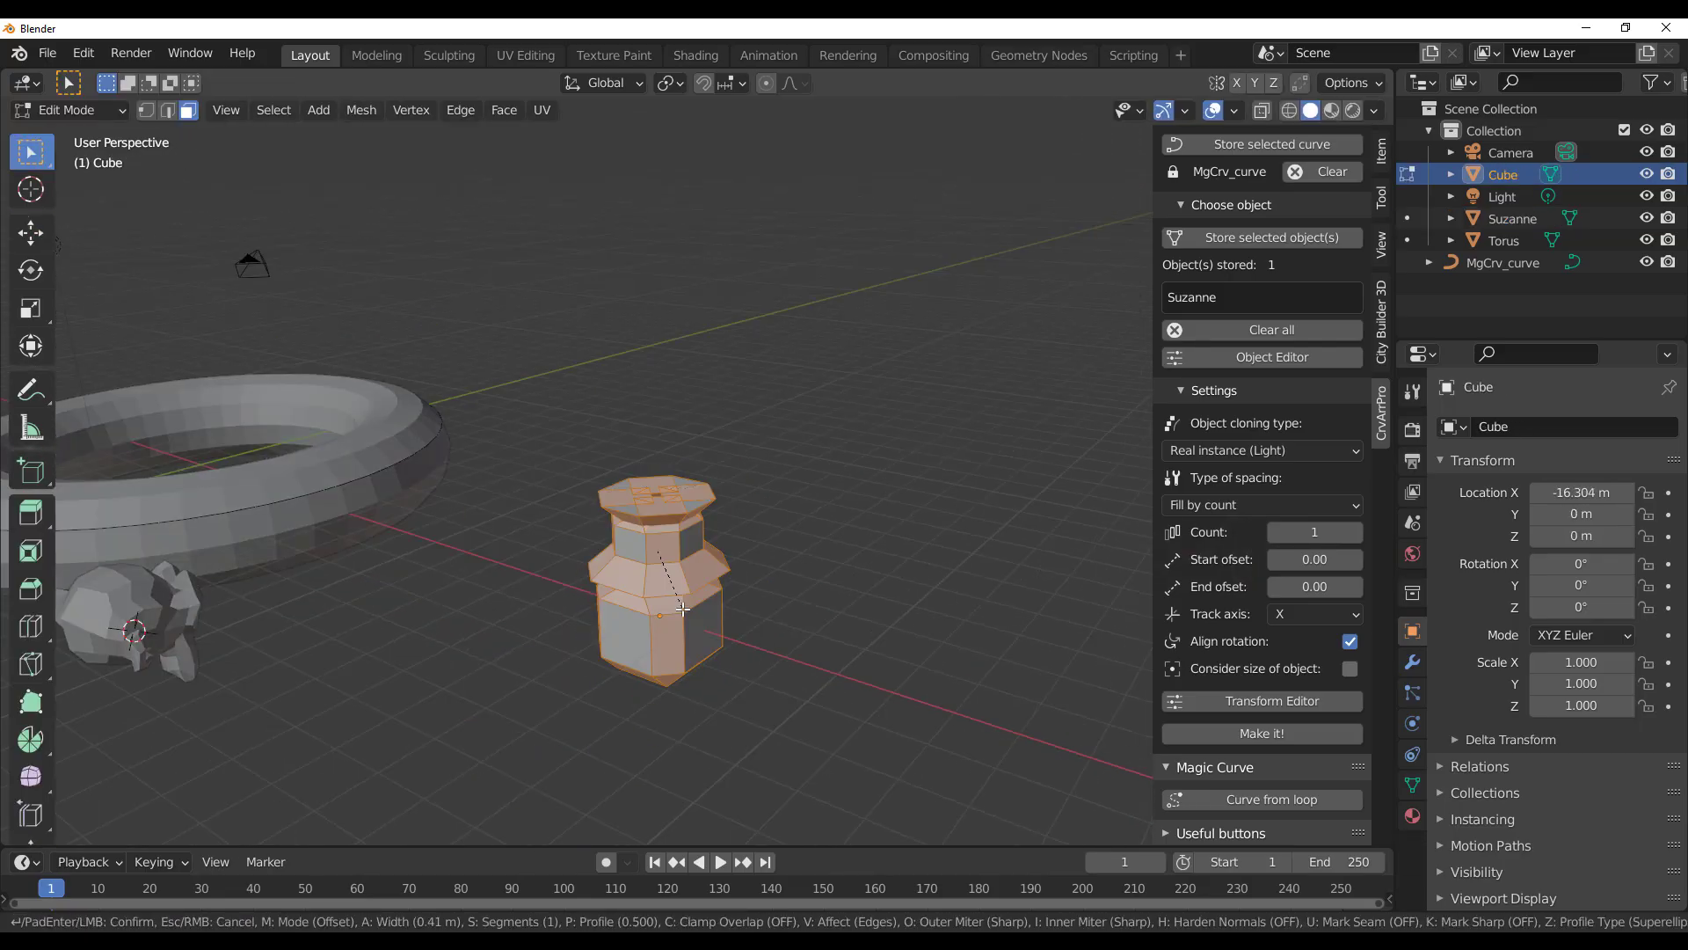
{"action": "key", "text": "Tab"}
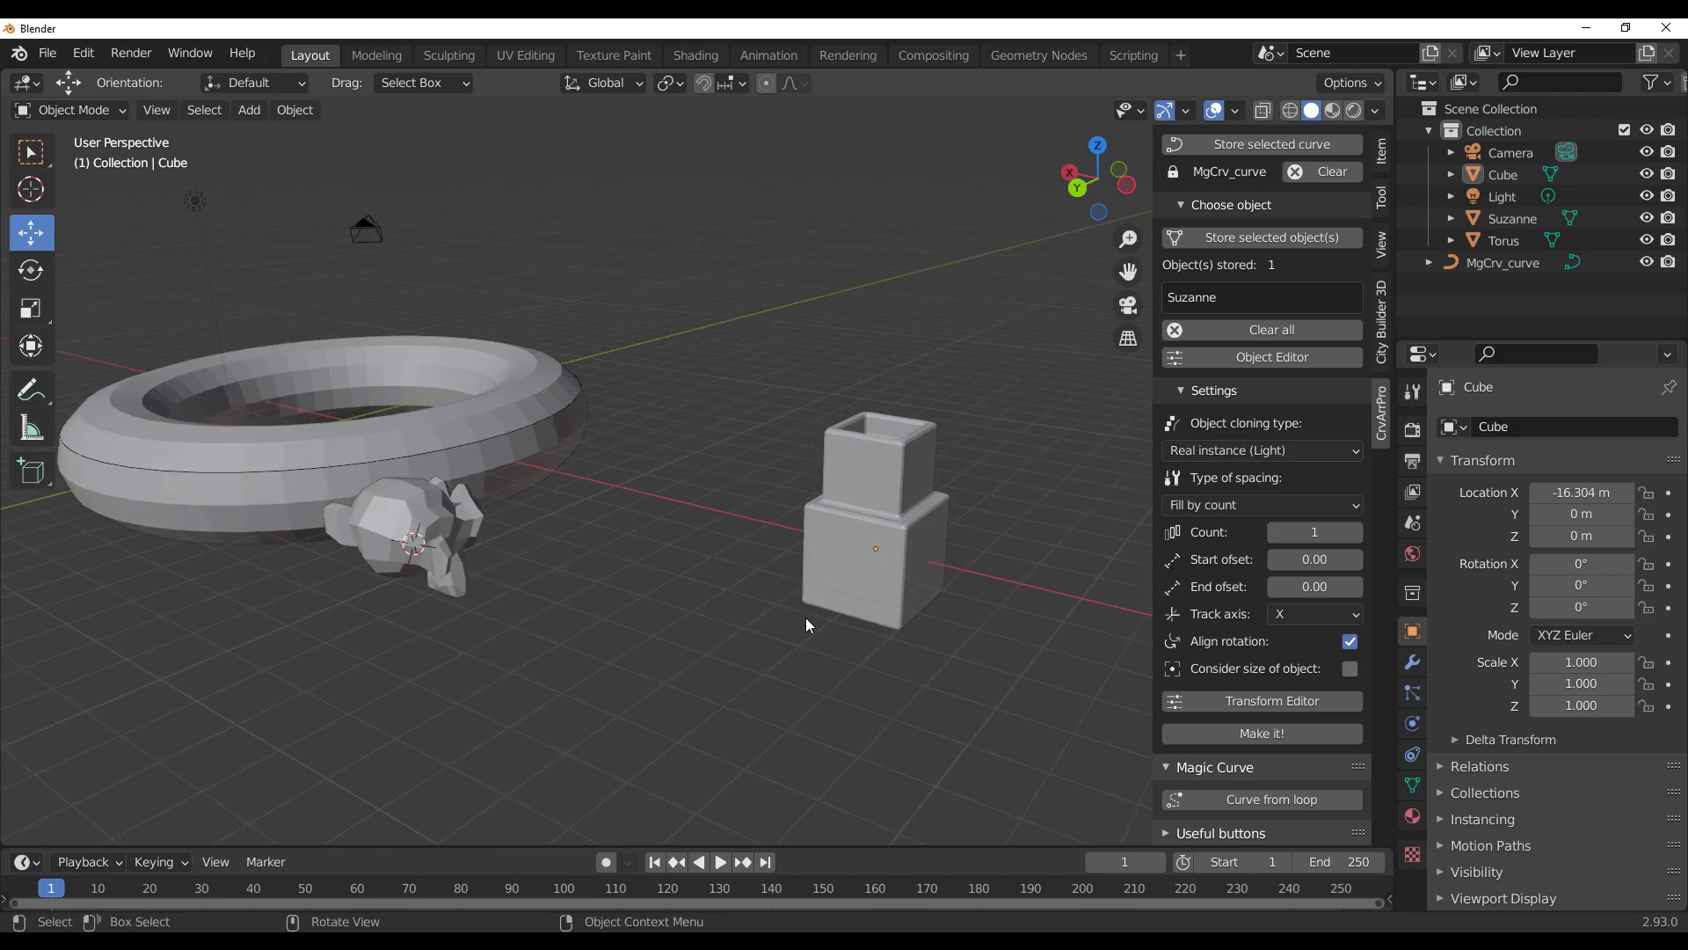
- Store the modified cube as a second array object alongside Suzanne and generate the array on the stored curve
{"action": "left_click", "coordinate": [905, 463]}
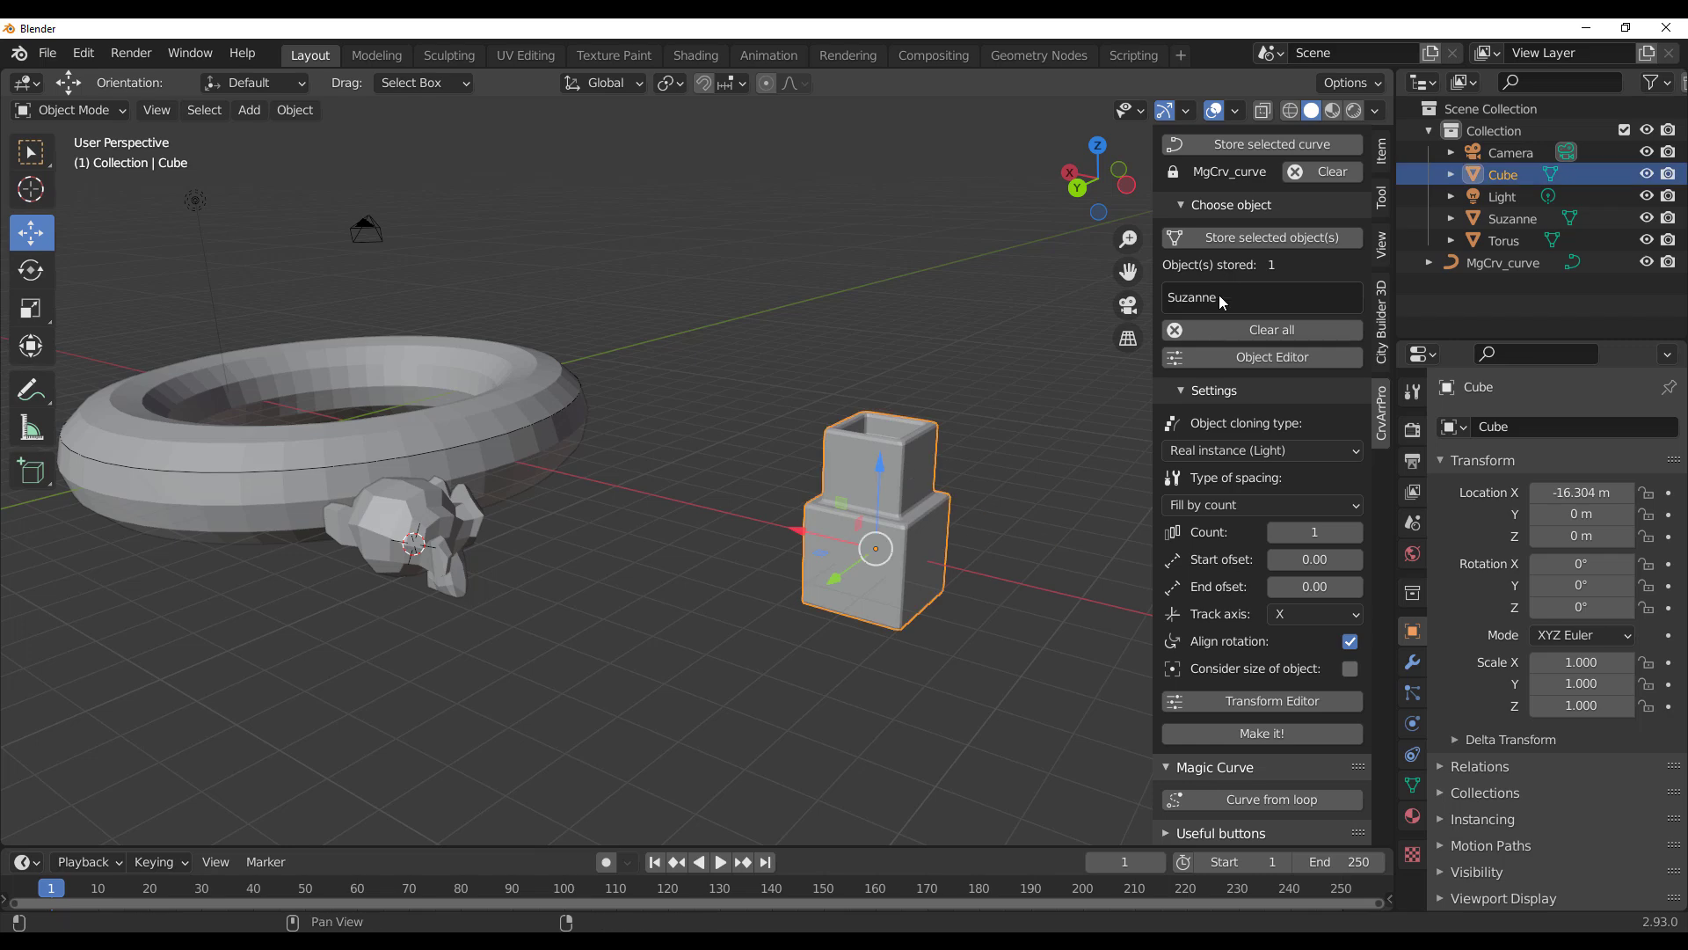
{"action": "left_click", "coordinate": [1247, 239]}
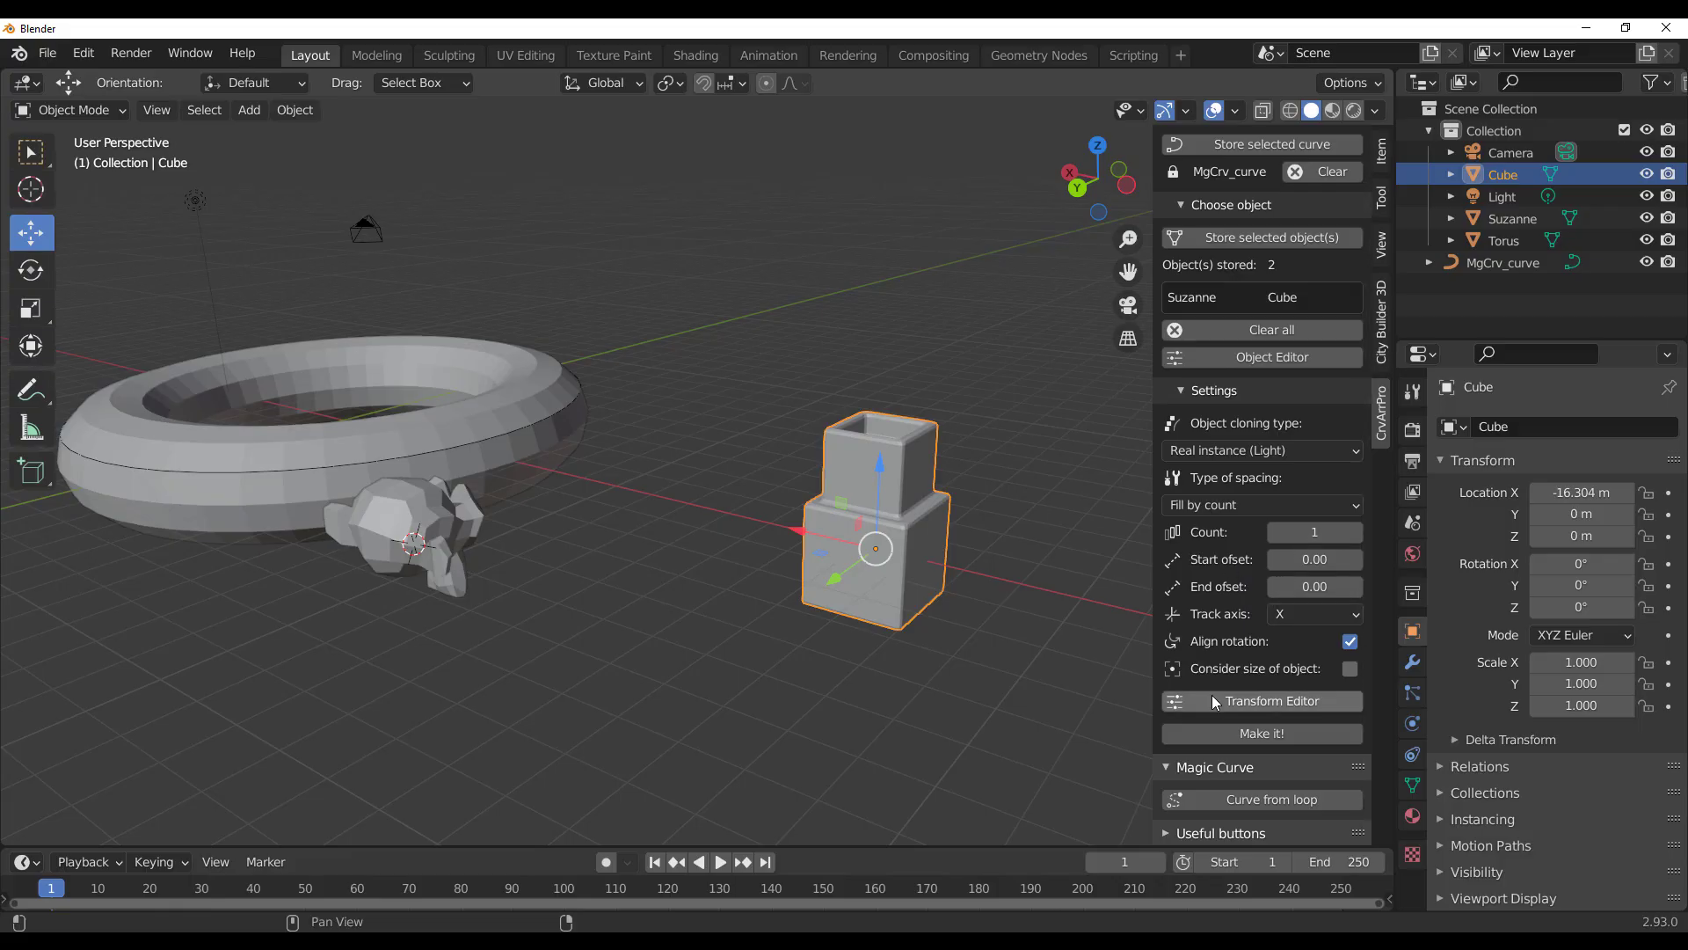
{"action": "left_click", "coordinate": [1259, 734]}
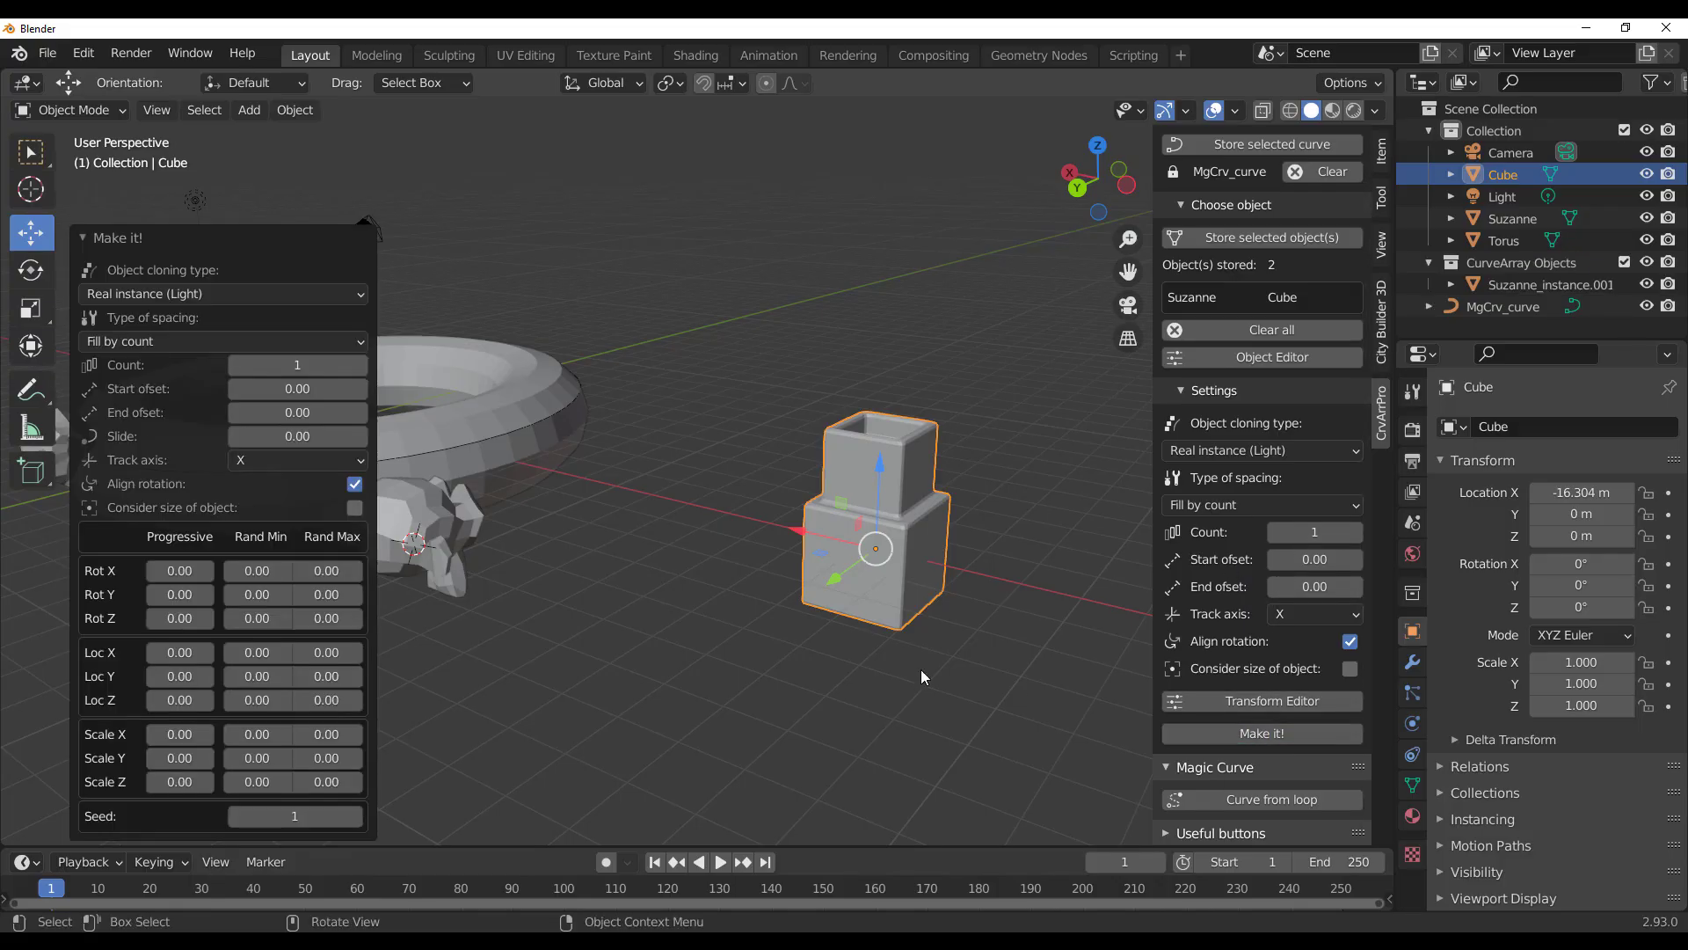
- Set the combined monkey and cube array's count to 18 around the torus
{"action": "scroll", "coordinate": [603, 445], "scroll_direction": "down", "scroll_amount": 2}
{"action": "scroll", "coordinate": [604, 446], "scroll_direction": "down", "scroll_amount": 3}
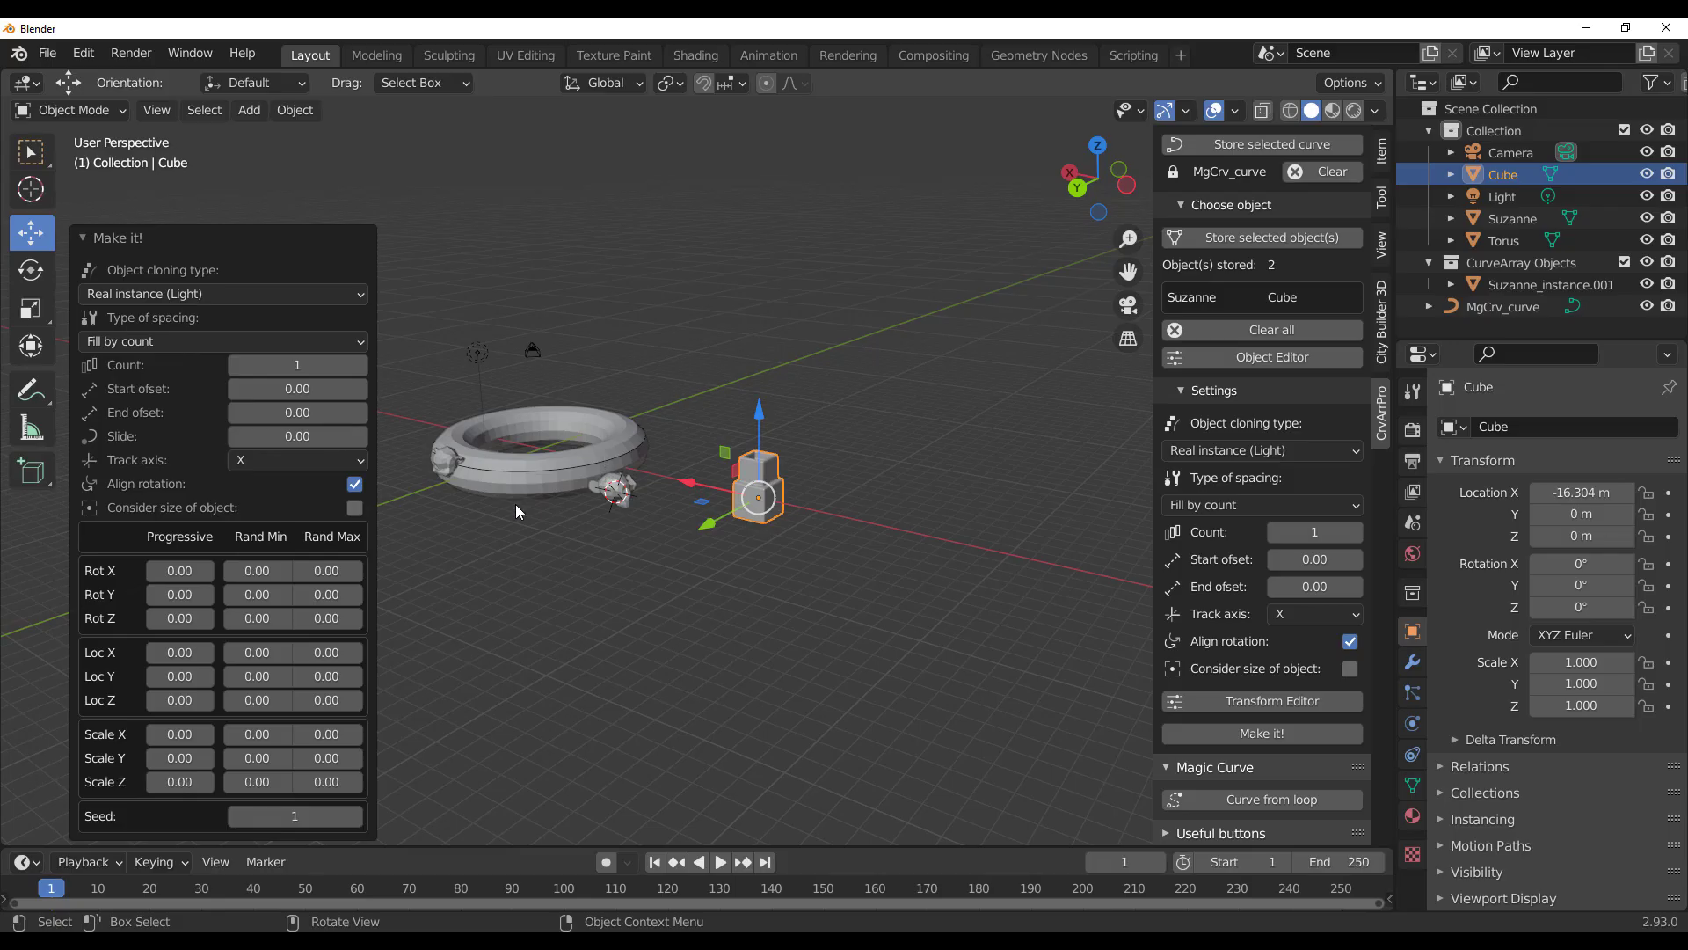
{"action": "middle_click_drag", "start_coordinate": [563, 527], "coordinate": [774, 573], "text": "shift"}
{"action": "scroll", "coordinate": [577, 461], "scroll_direction": "up", "scroll_amount": 4}
{"action": "middle_click_drag", "start_coordinate": [577, 461], "coordinate": [867, 642]}
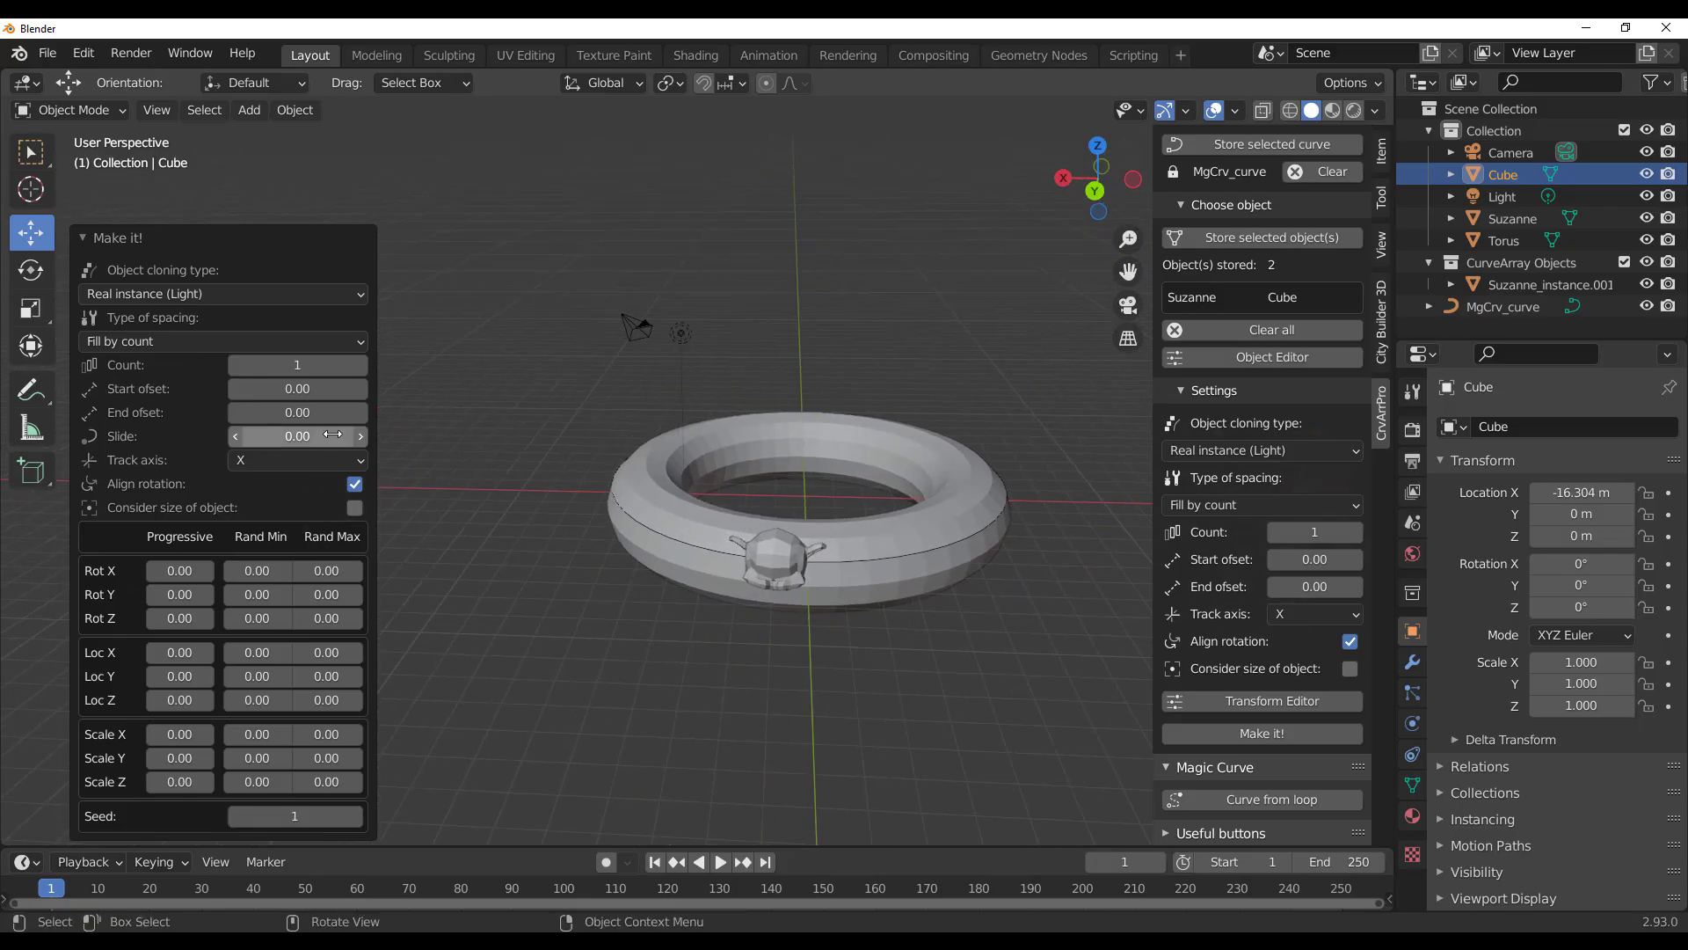
{"action": "left_click_drag", "start_coordinate": [294, 370], "coordinate": [415, 370]}
{"action": "middle_click_drag", "start_coordinate": [924, 625], "coordinate": [897, 537]}
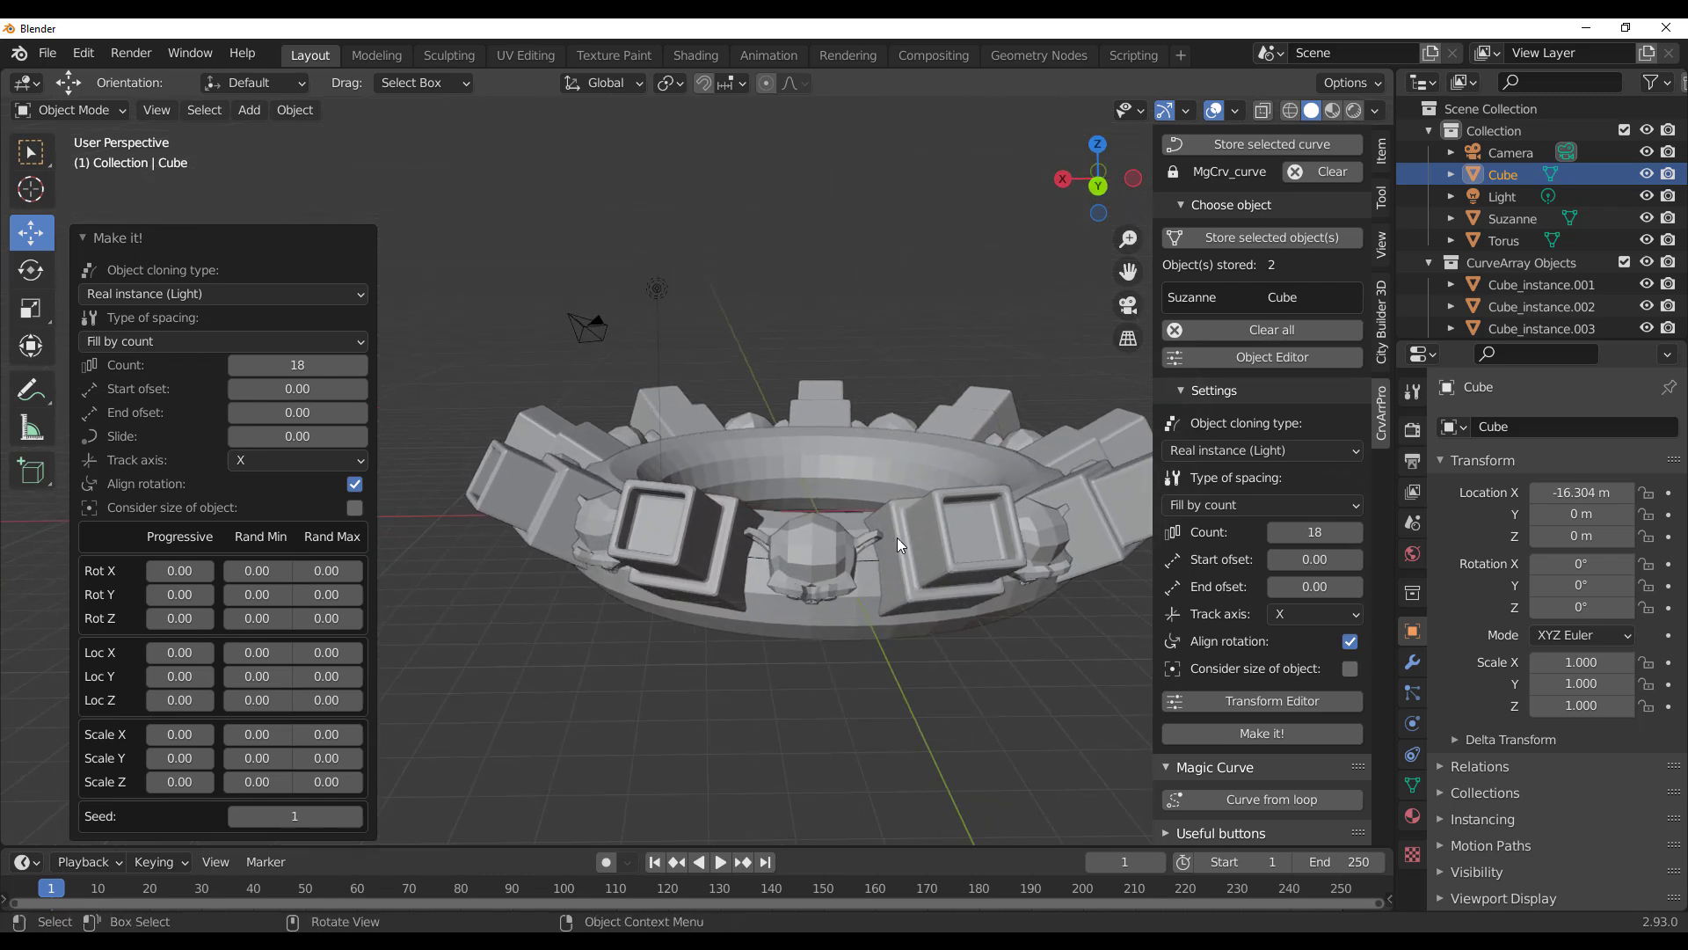
- Set the array's random X rotation range to a minimum of -180 and a maximum of -45
{"action": "left_click", "coordinate": [257, 571]}
{"action": "type", "text": "-180"}
{"action": "key", "text": "Return"}
{"action": "left_click", "coordinate": [327, 571]}
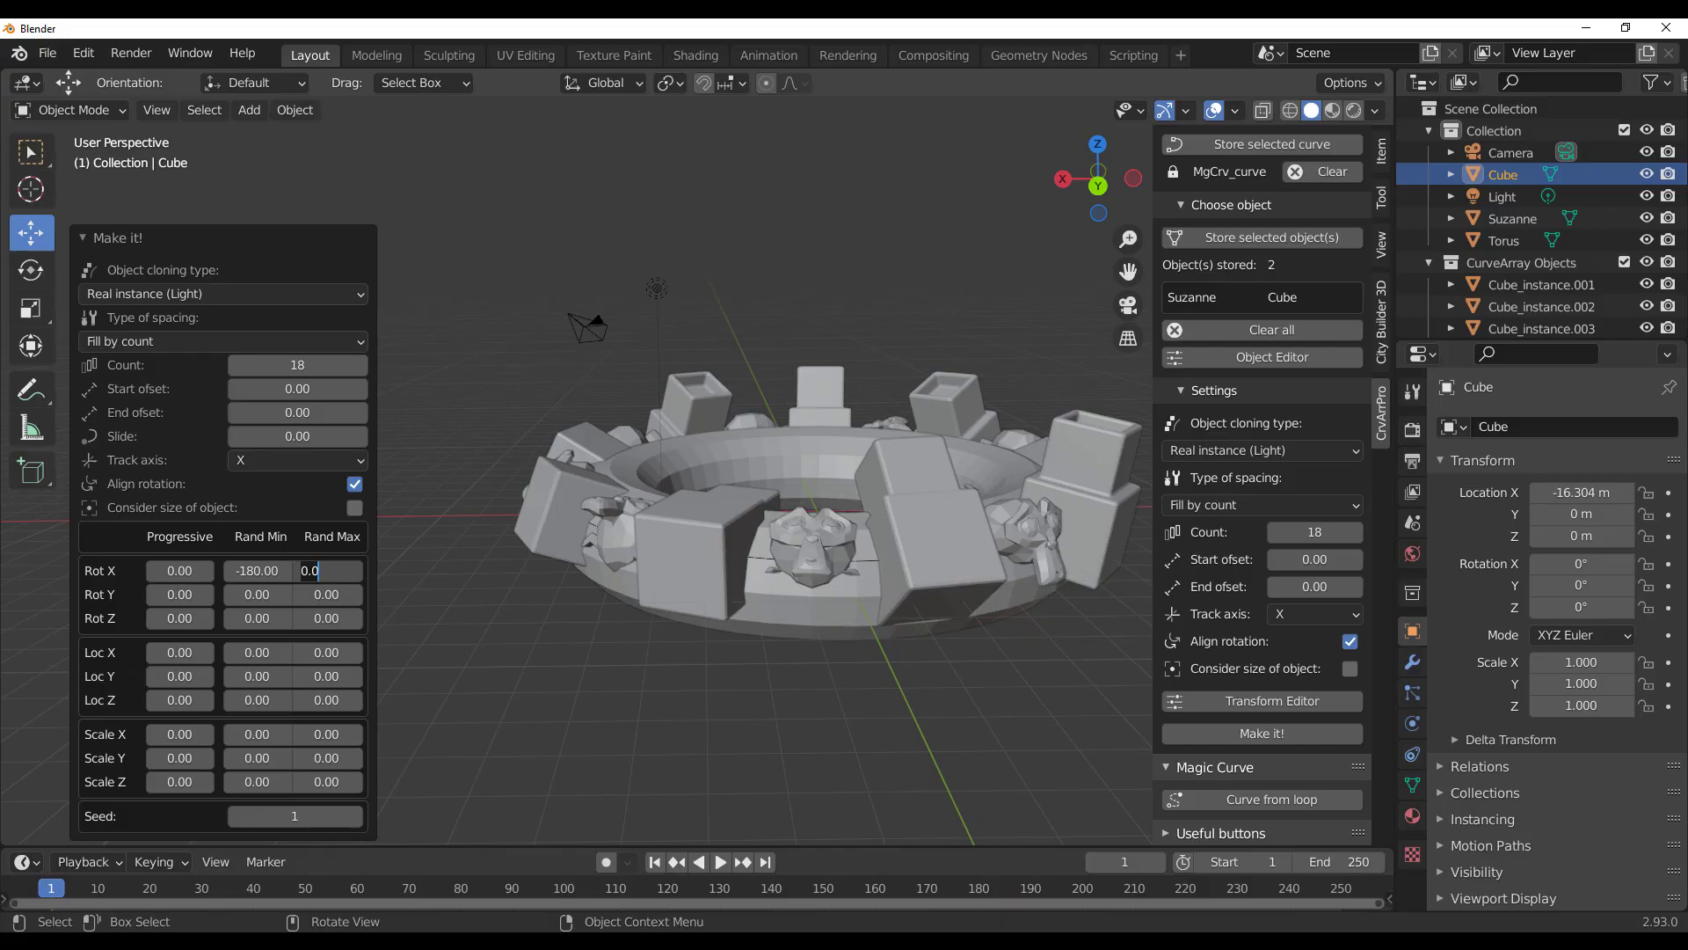
{"action": "type", "text": "-45"}
{"action": "key", "text": "Return"}
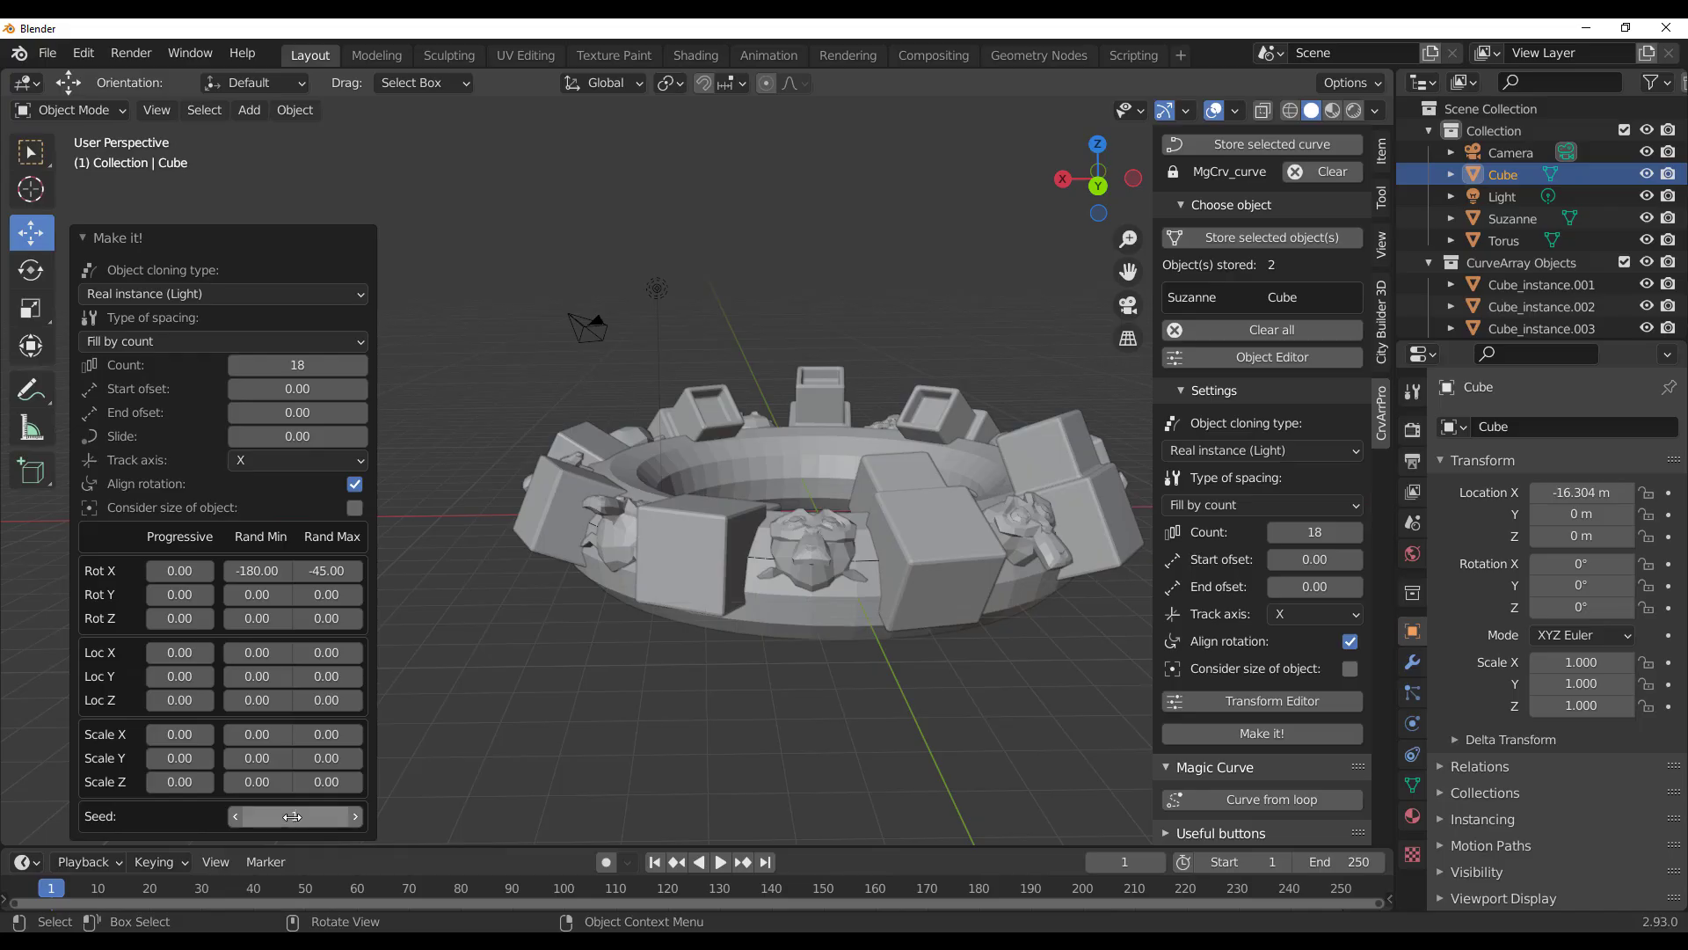
- Set the array's random seed to 4 and open the minimum random X rotation for editing
{"action": "left_click_drag", "start_coordinate": [291, 816], "coordinate": [326, 816]}
{"action": "left_click", "coordinate": [257, 570]}
{"action": "left_click", "coordinate": [266, 570]}
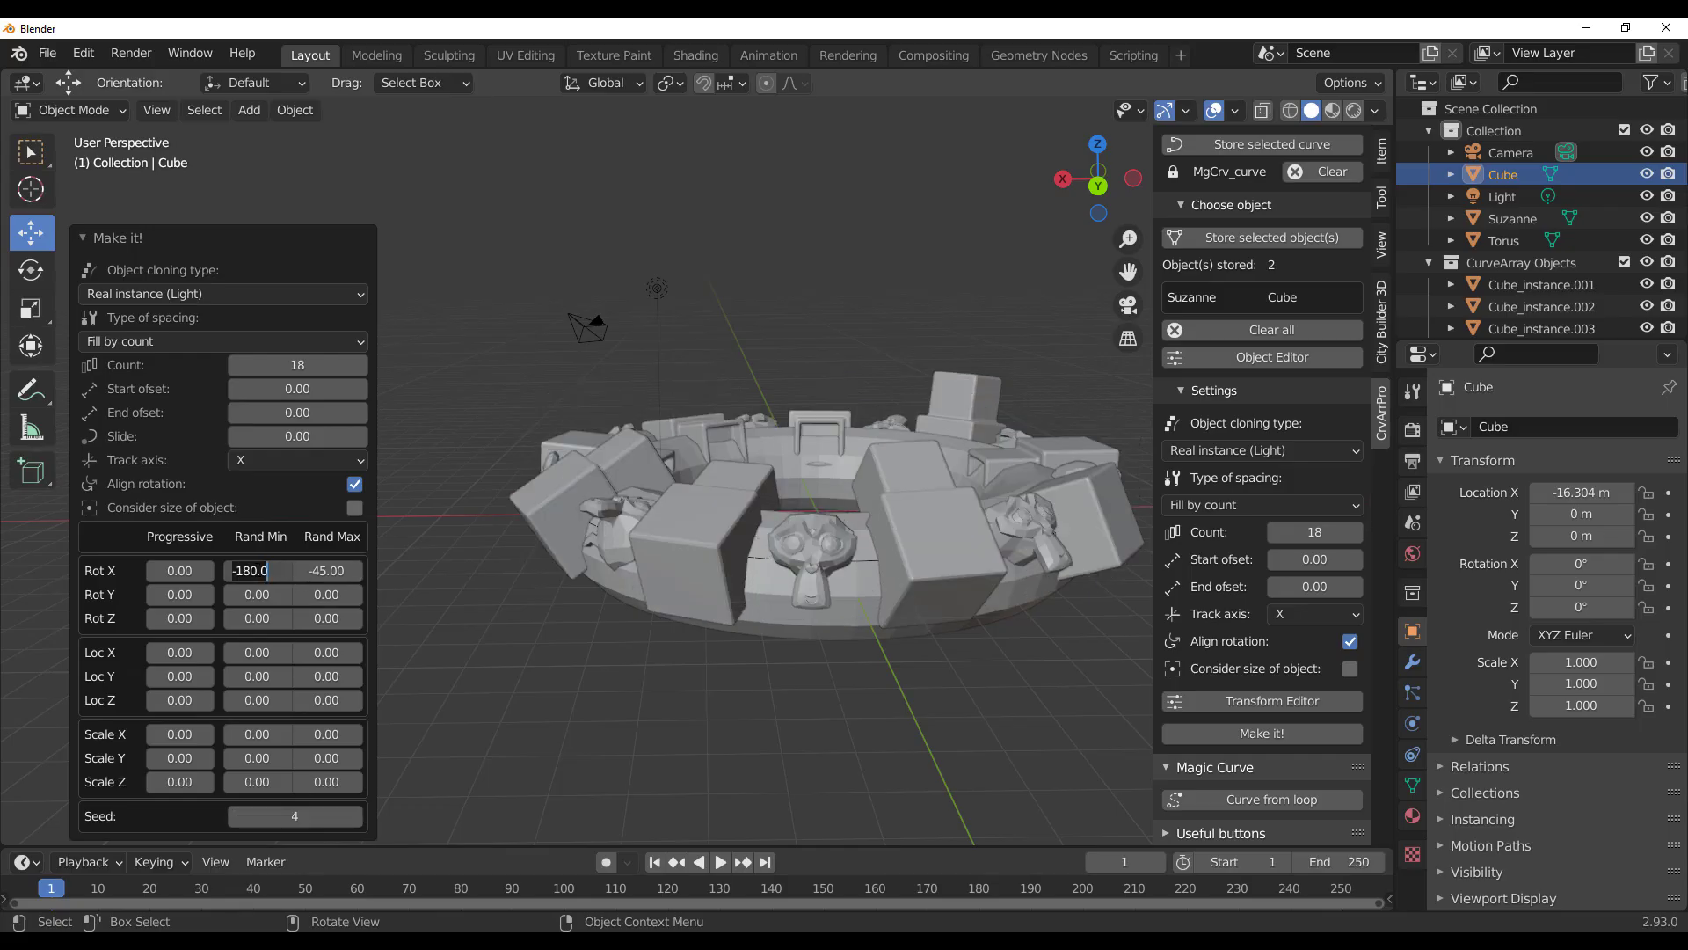
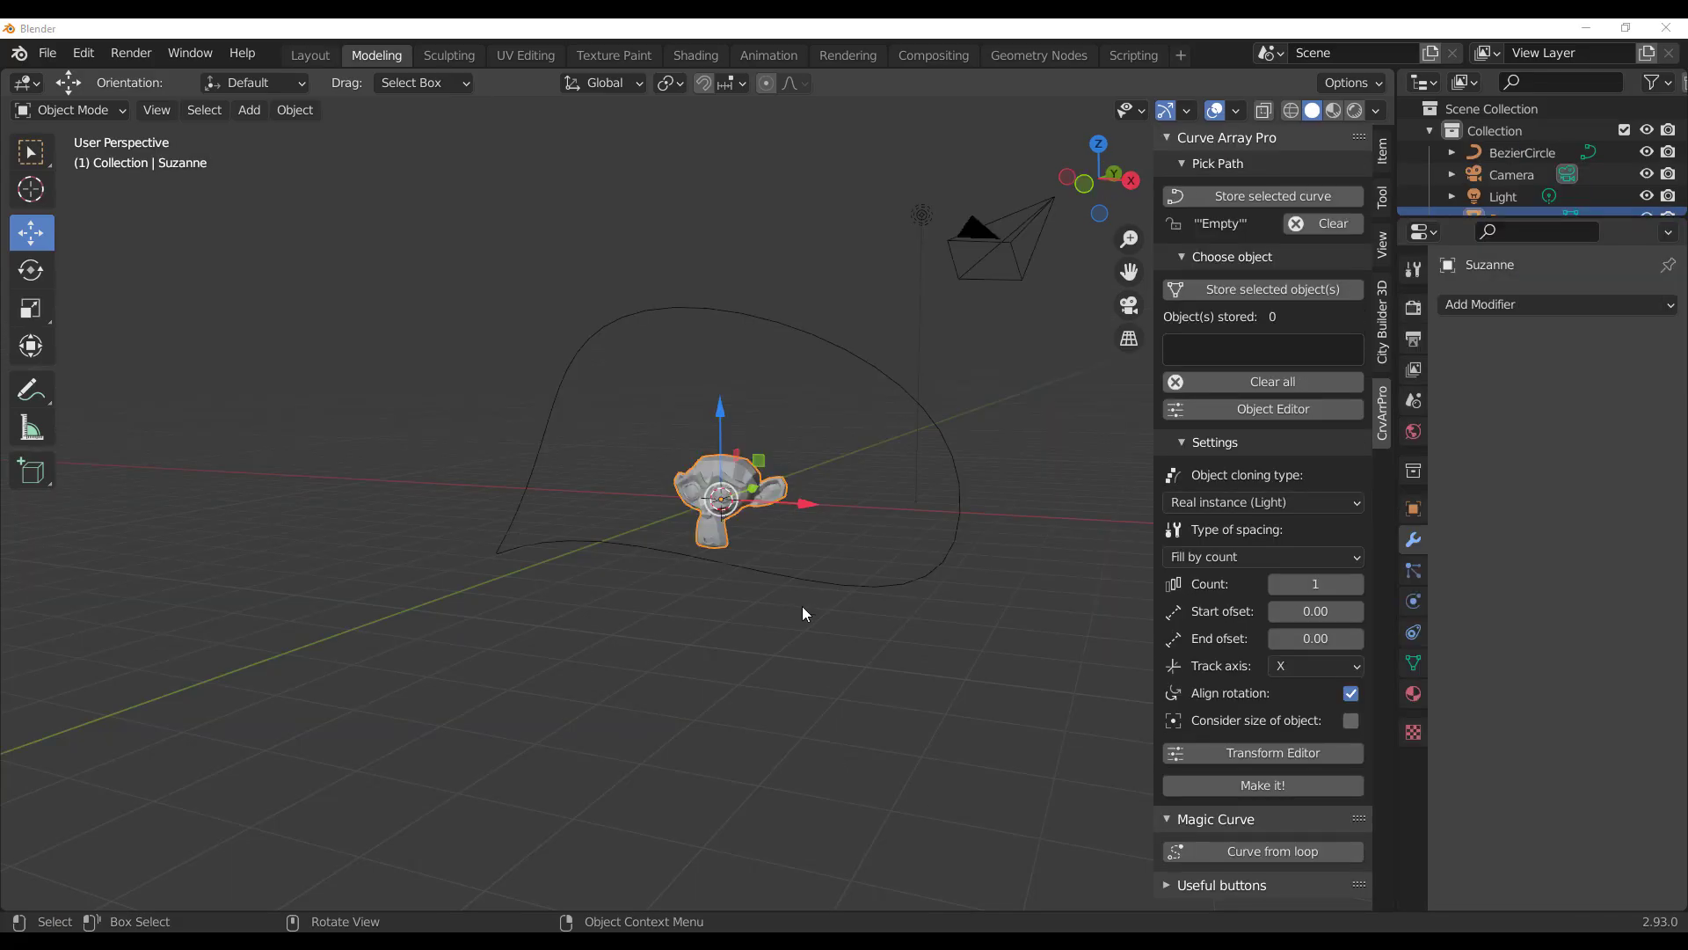
- Add an Array modifier to the monkey head with the Fit Curve fit type and BezierCircle as its curve
{"action": "scroll", "coordinate": [802, 605], "scroll_direction": "down", "scroll_amount": 5}
{"action": "middle_click_drag", "start_coordinate": [841, 643], "coordinate": [825, 696]}
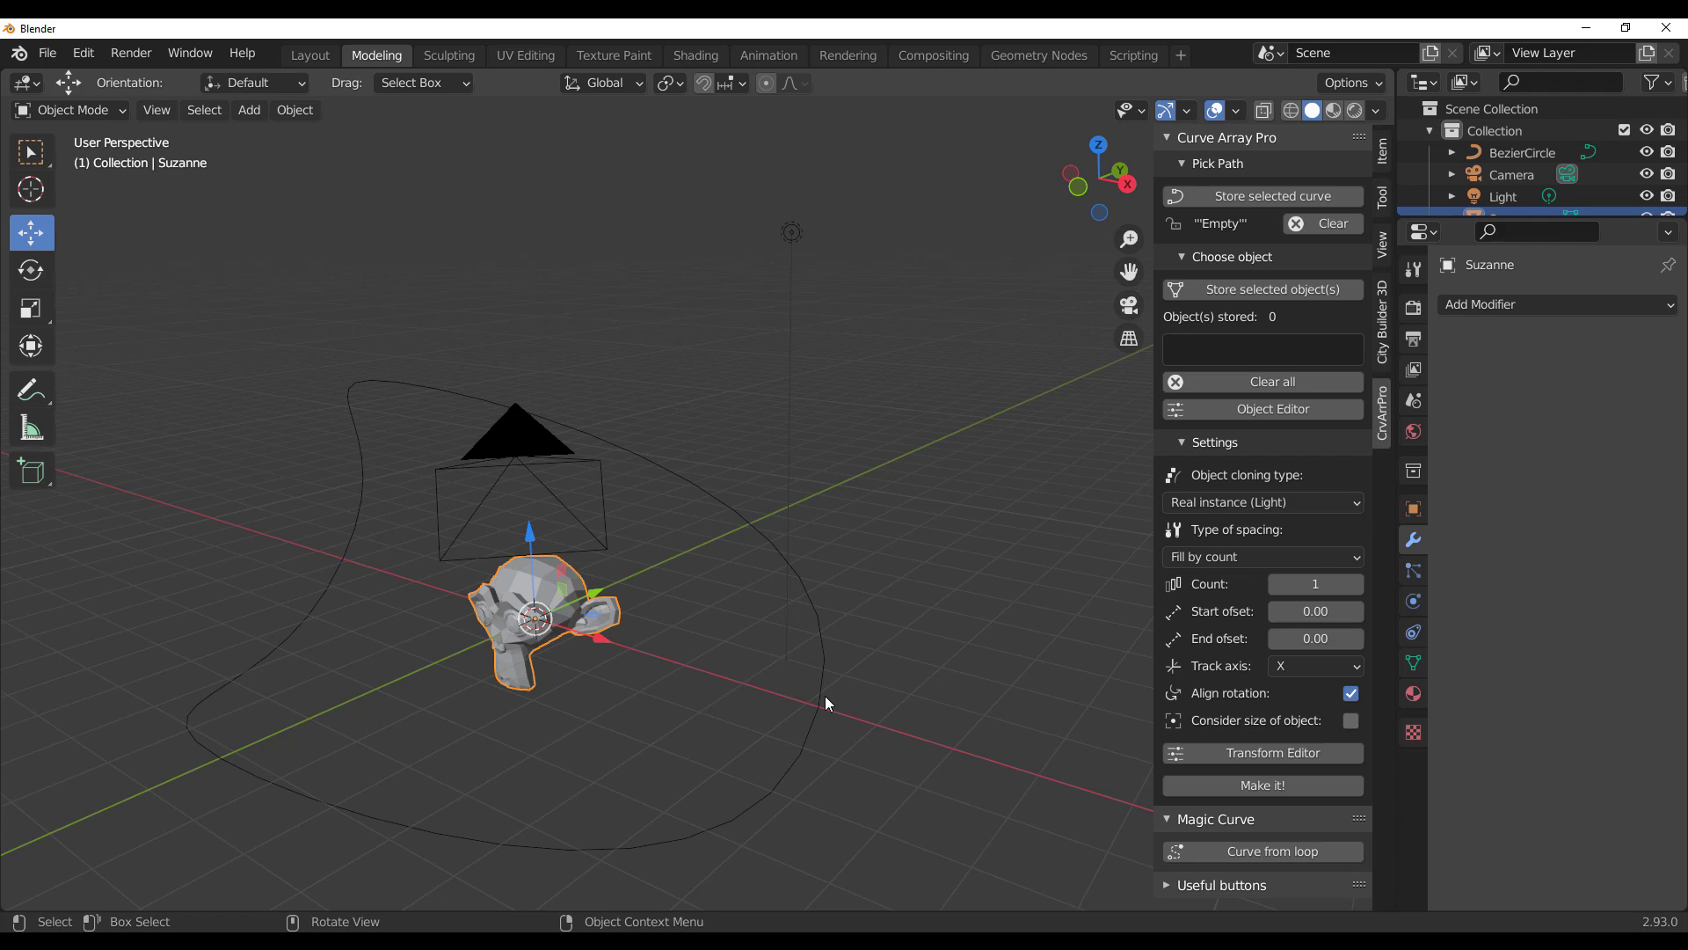
{"action": "middle_click_drag", "start_coordinate": [826, 701], "coordinate": [609, 666]}
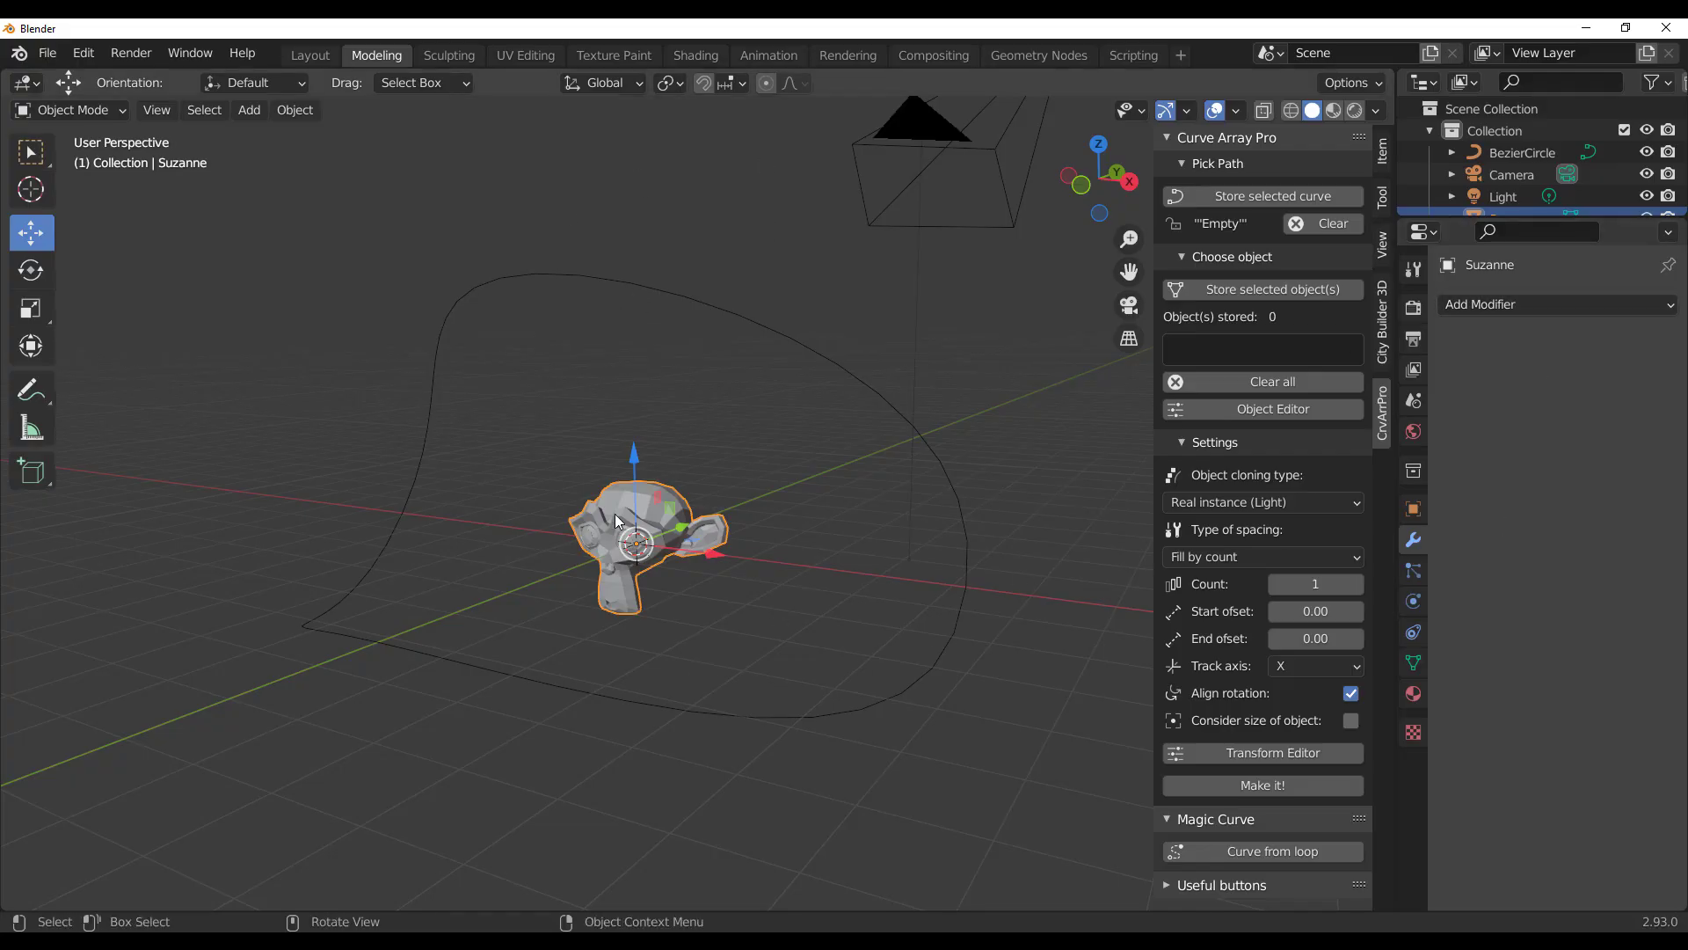
{"action": "left_click", "coordinate": [1566, 303]}
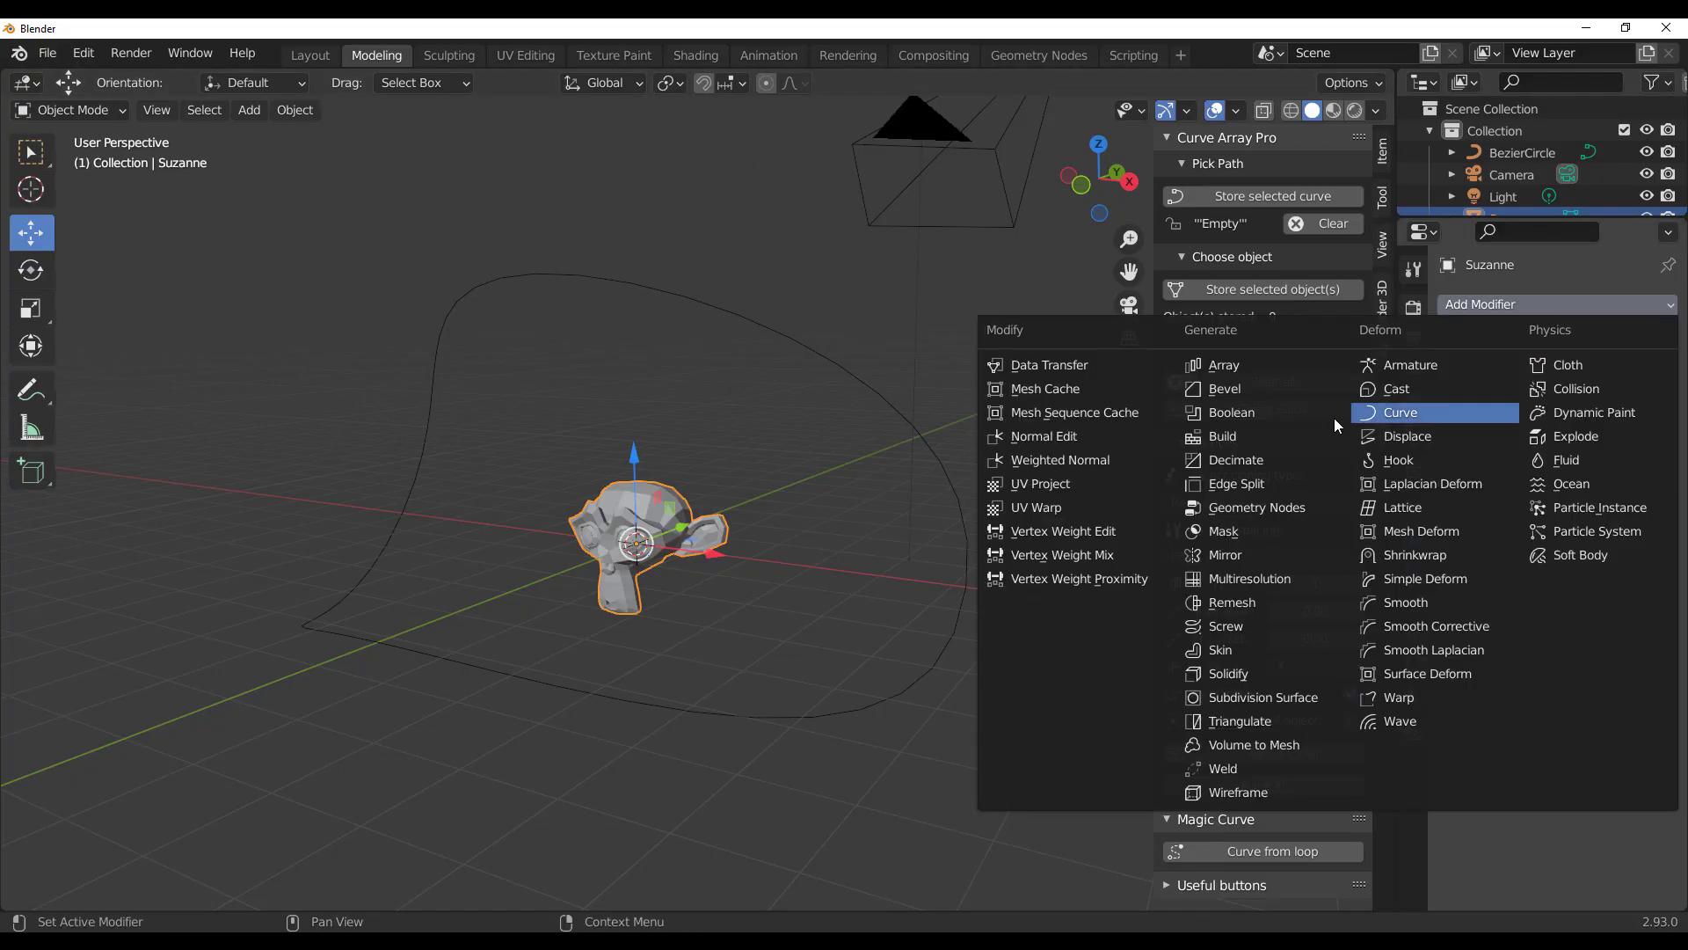
{"action": "left_click", "coordinate": [1231, 365]}
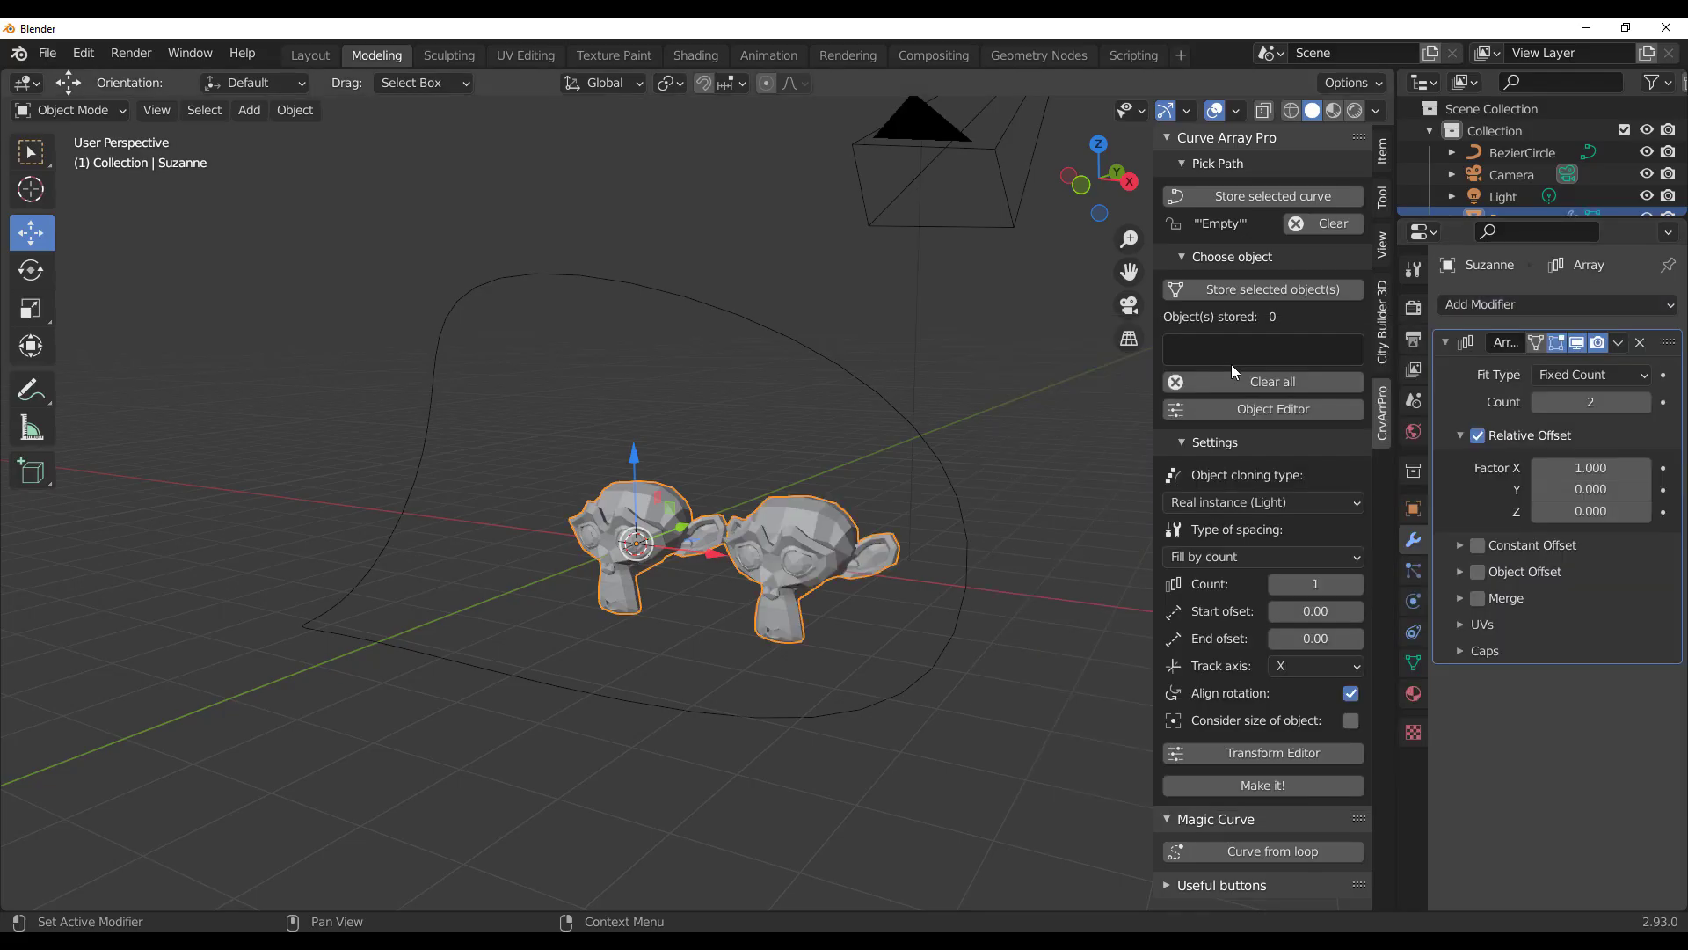
{"action": "left_click", "coordinate": [1582, 375]}
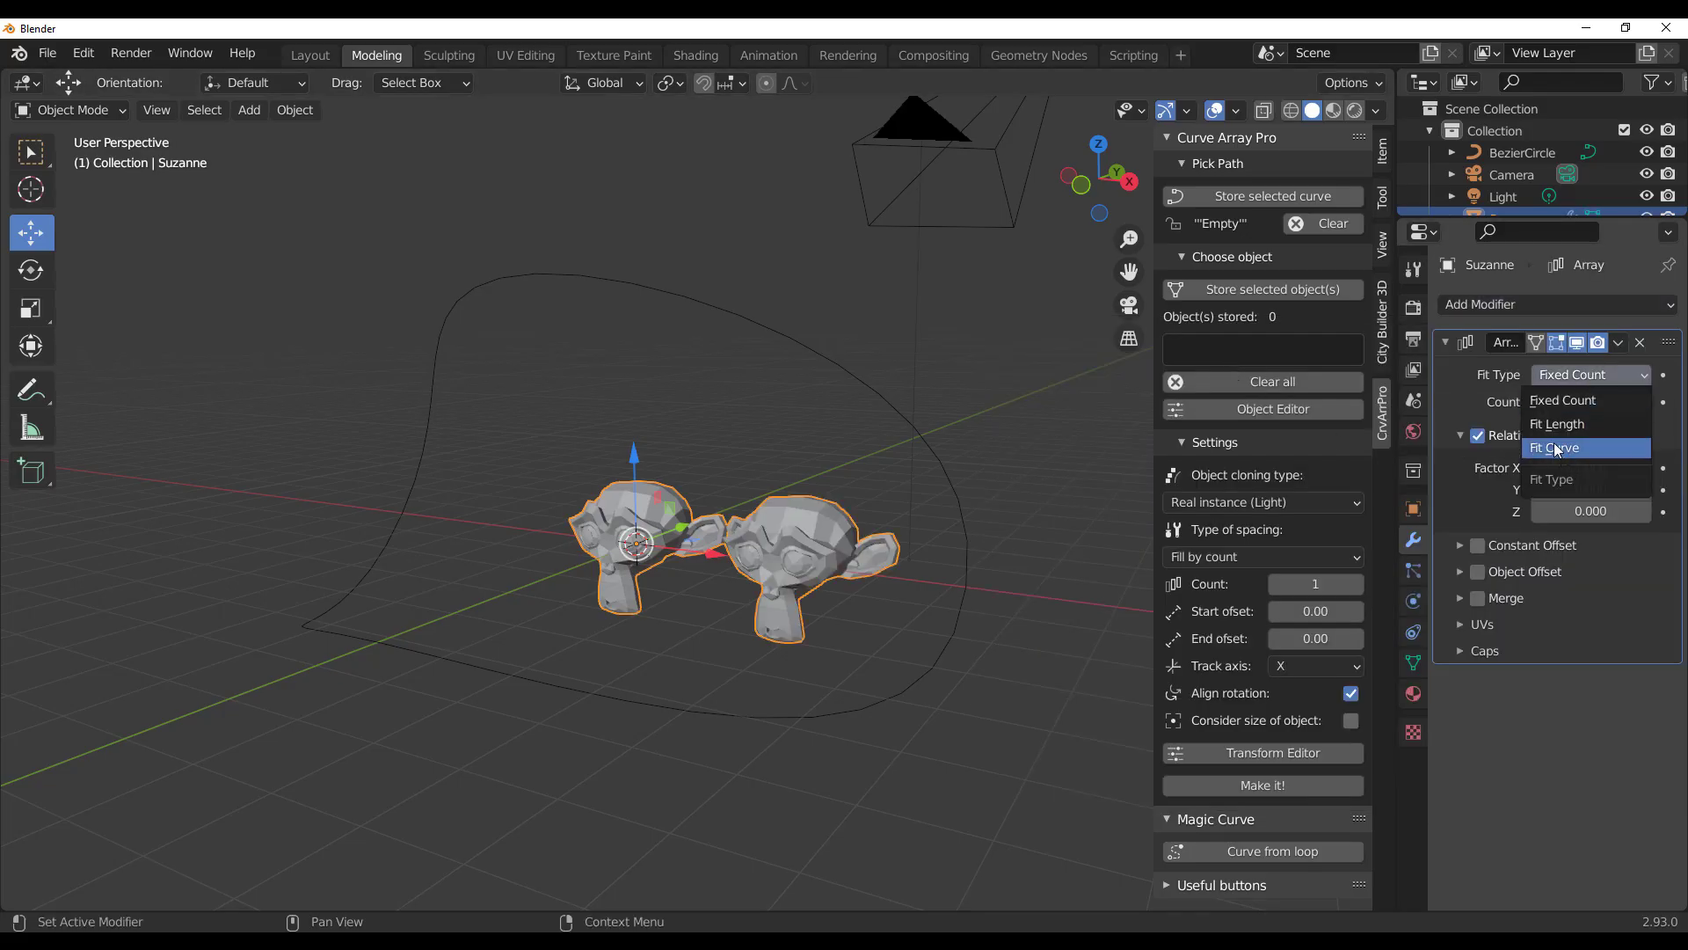
{"action": "left_click", "coordinate": [1559, 447]}
{"action": "left_click", "coordinate": [1596, 401]}
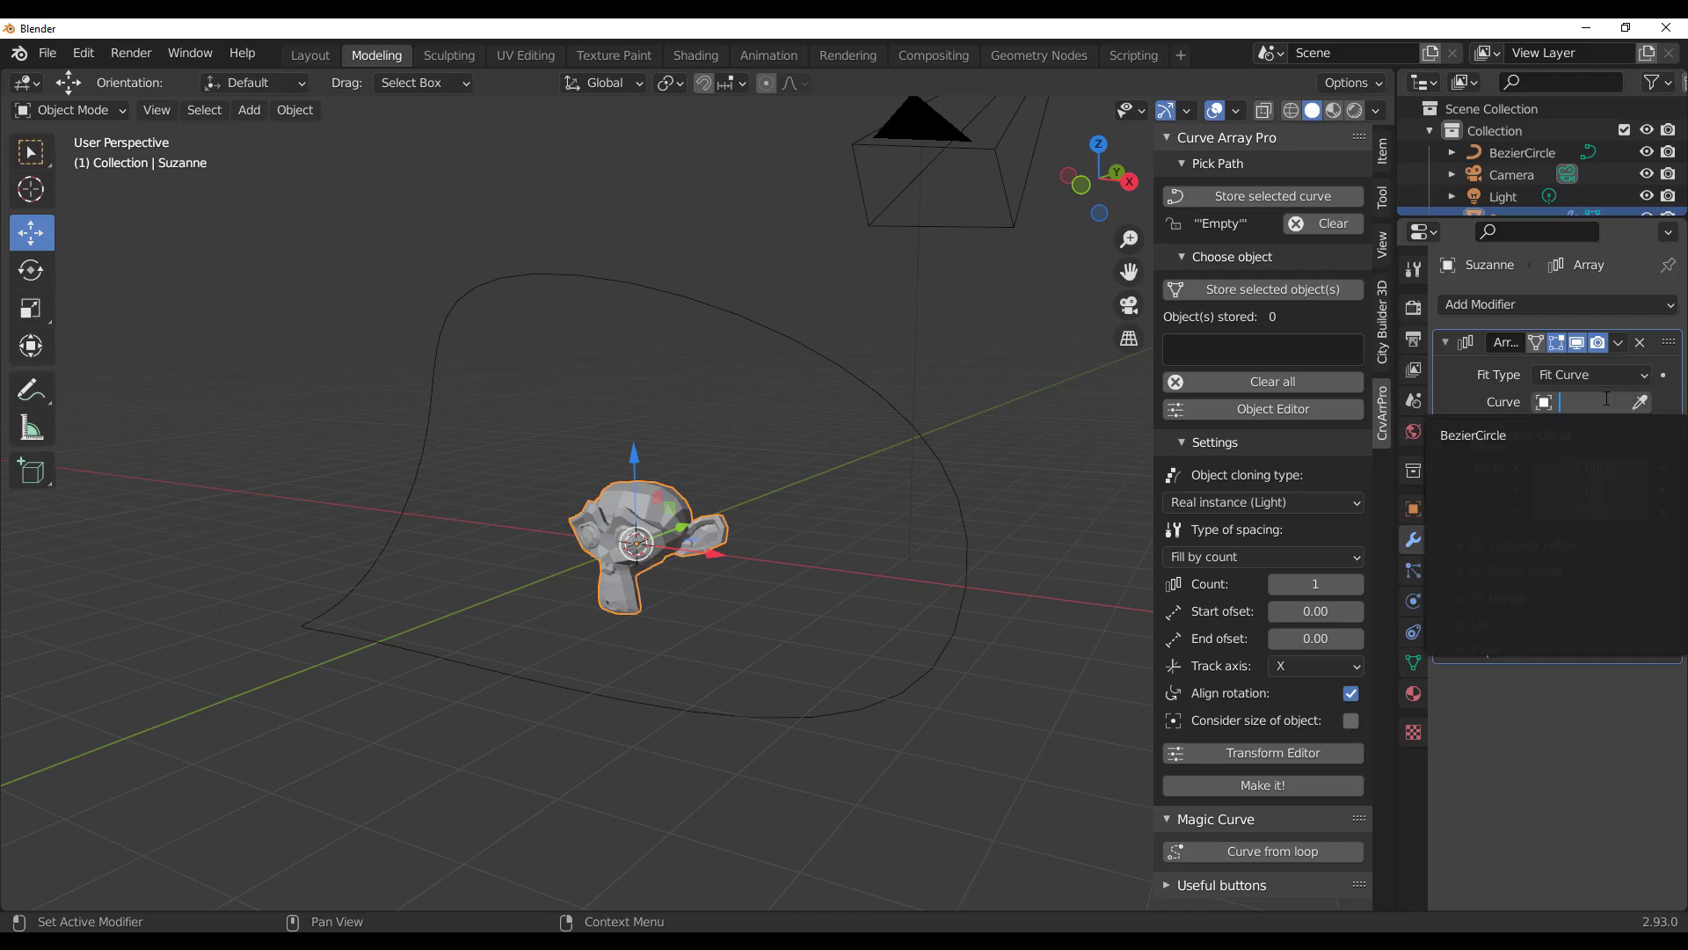
{"action": "left_click", "coordinate": [1529, 435]}
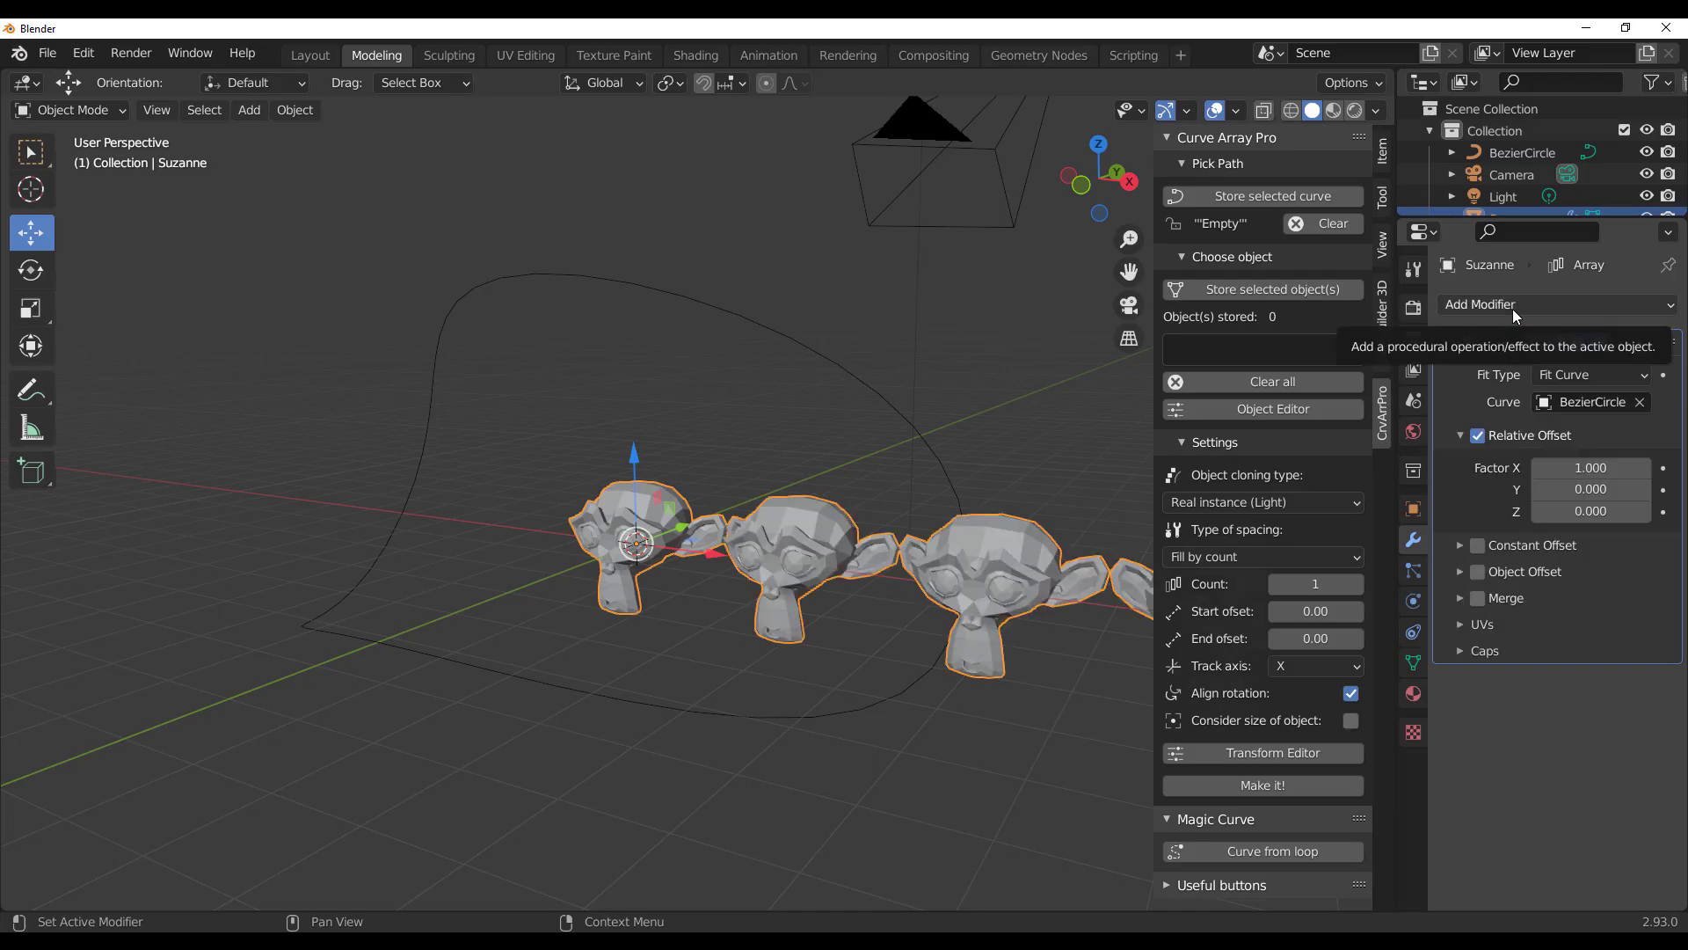
- Add a Curve modifier to the arrayed monkey head with BezierCircle as the curve object
{"action": "left_click", "coordinate": [1513, 311]}
{"action": "left_click", "coordinate": [1433, 419]}
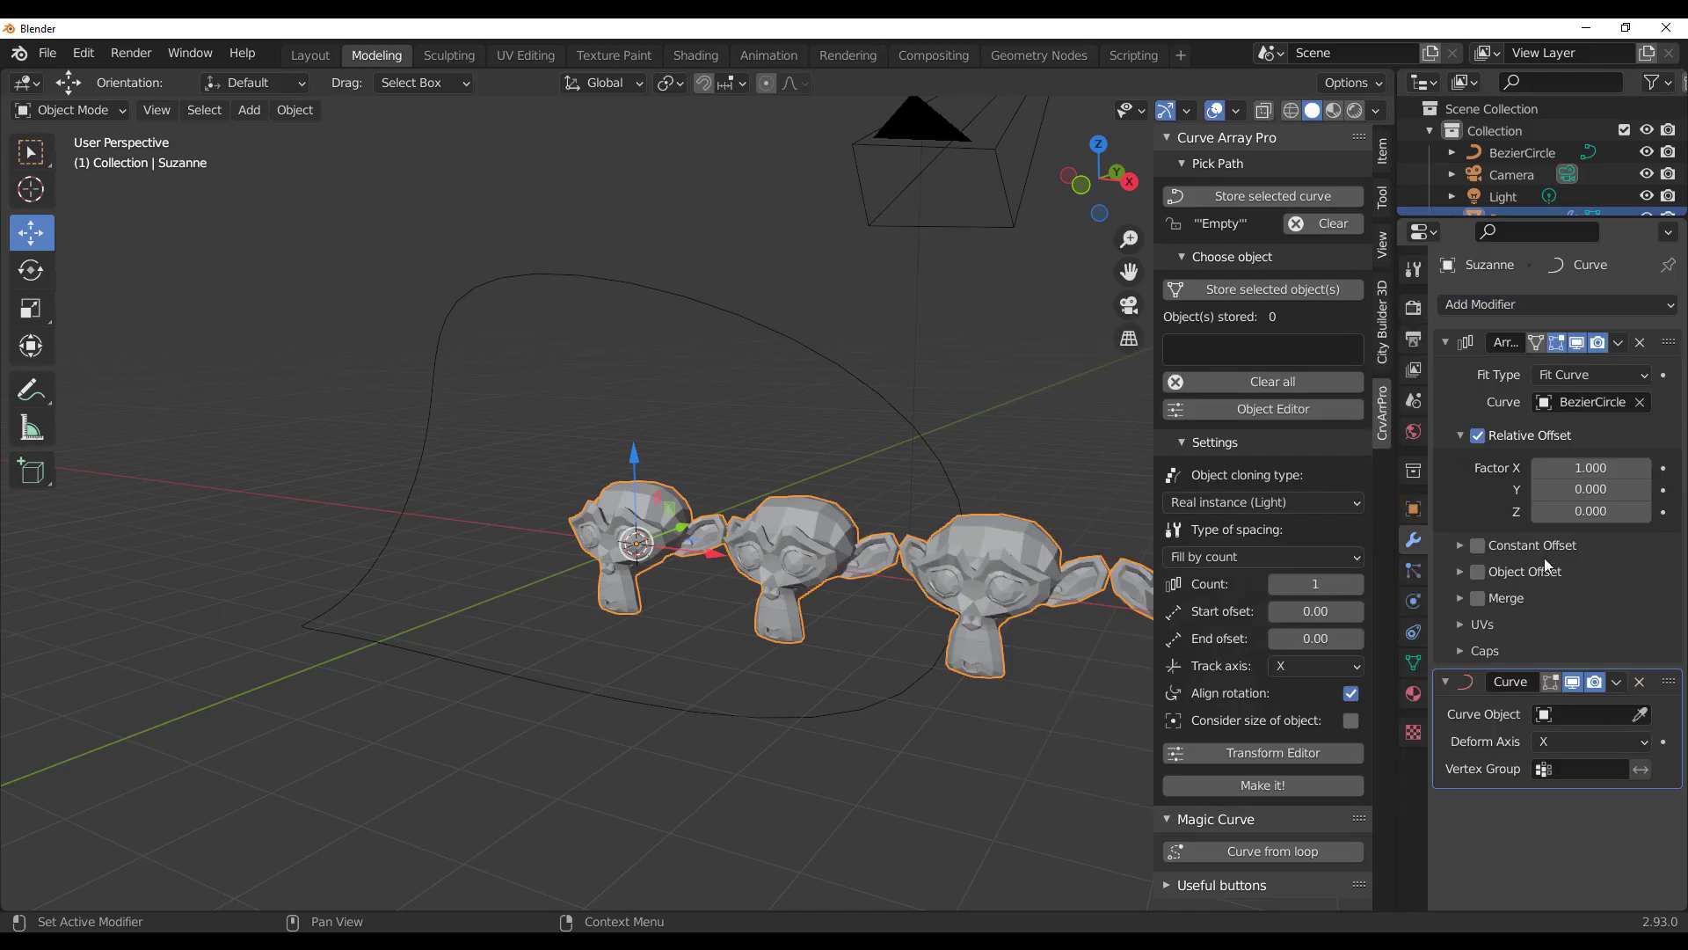
{"action": "left_click", "coordinate": [1580, 712]}
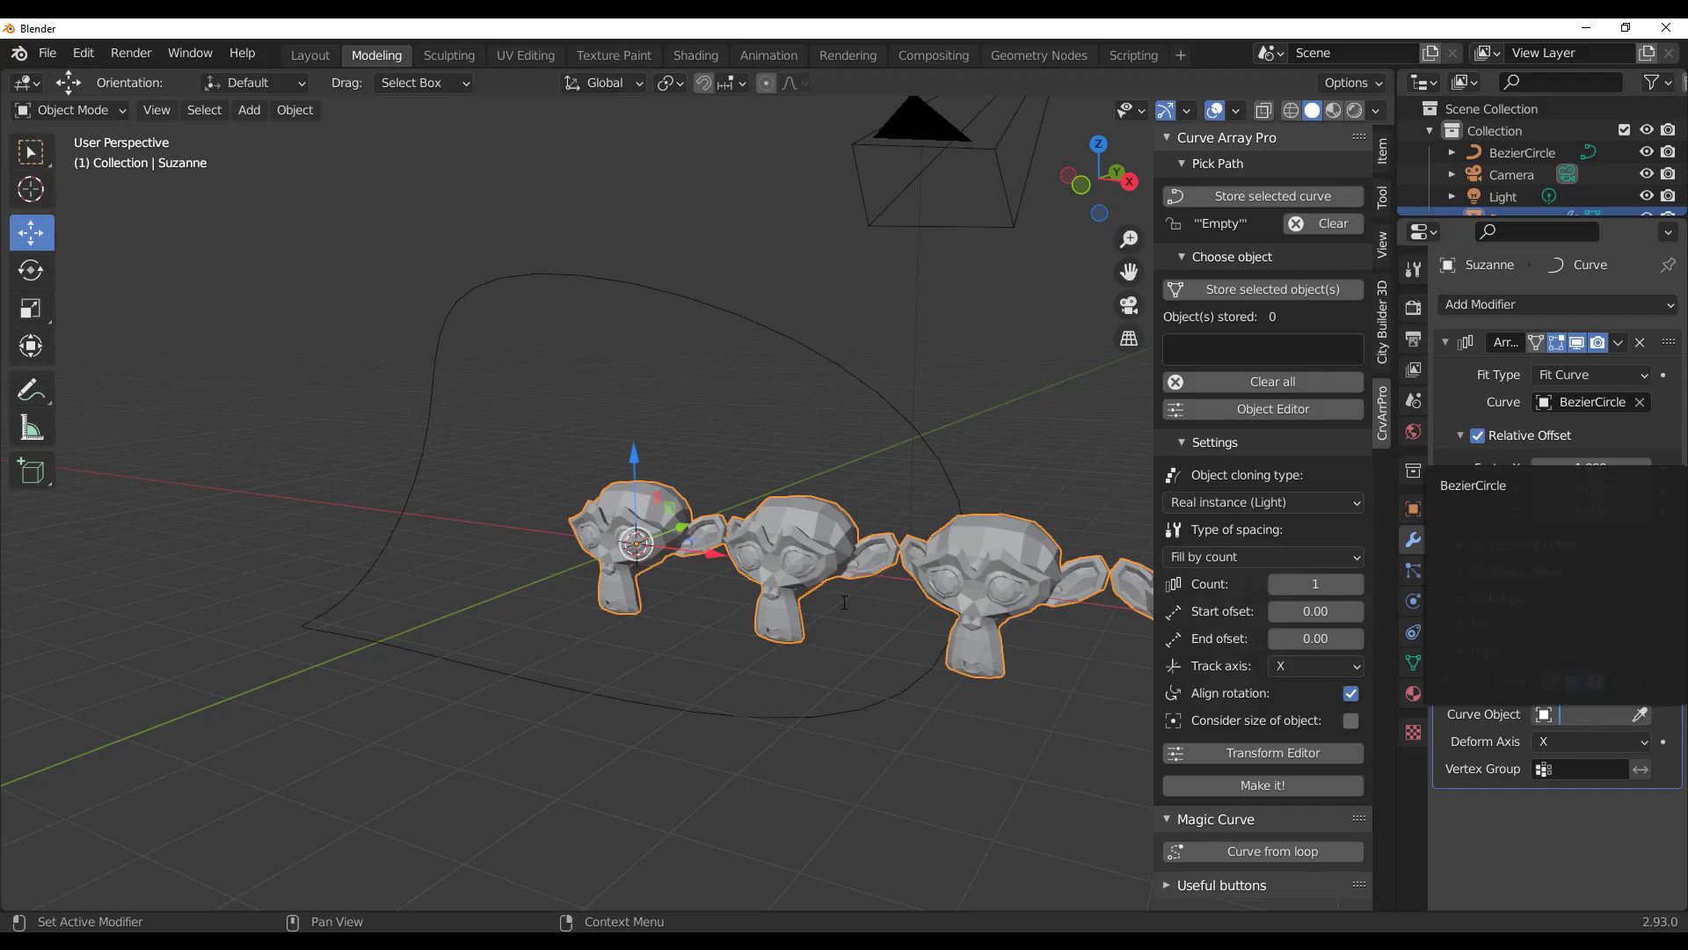
{"action": "left_click", "coordinate": [1582, 487]}
- Examine the shape of the monkey heads along the curve, up close and from several sides
{"action": "middle_click_drag", "start_coordinate": [732, 524], "coordinate": [587, 554]}
{"action": "scroll", "coordinate": [623, 559], "scroll_direction": "up", "scroll_amount": 6}
{"action": "middle_click_drag", "start_coordinate": [587, 554], "coordinate": [800, 453], "text": "shift"}
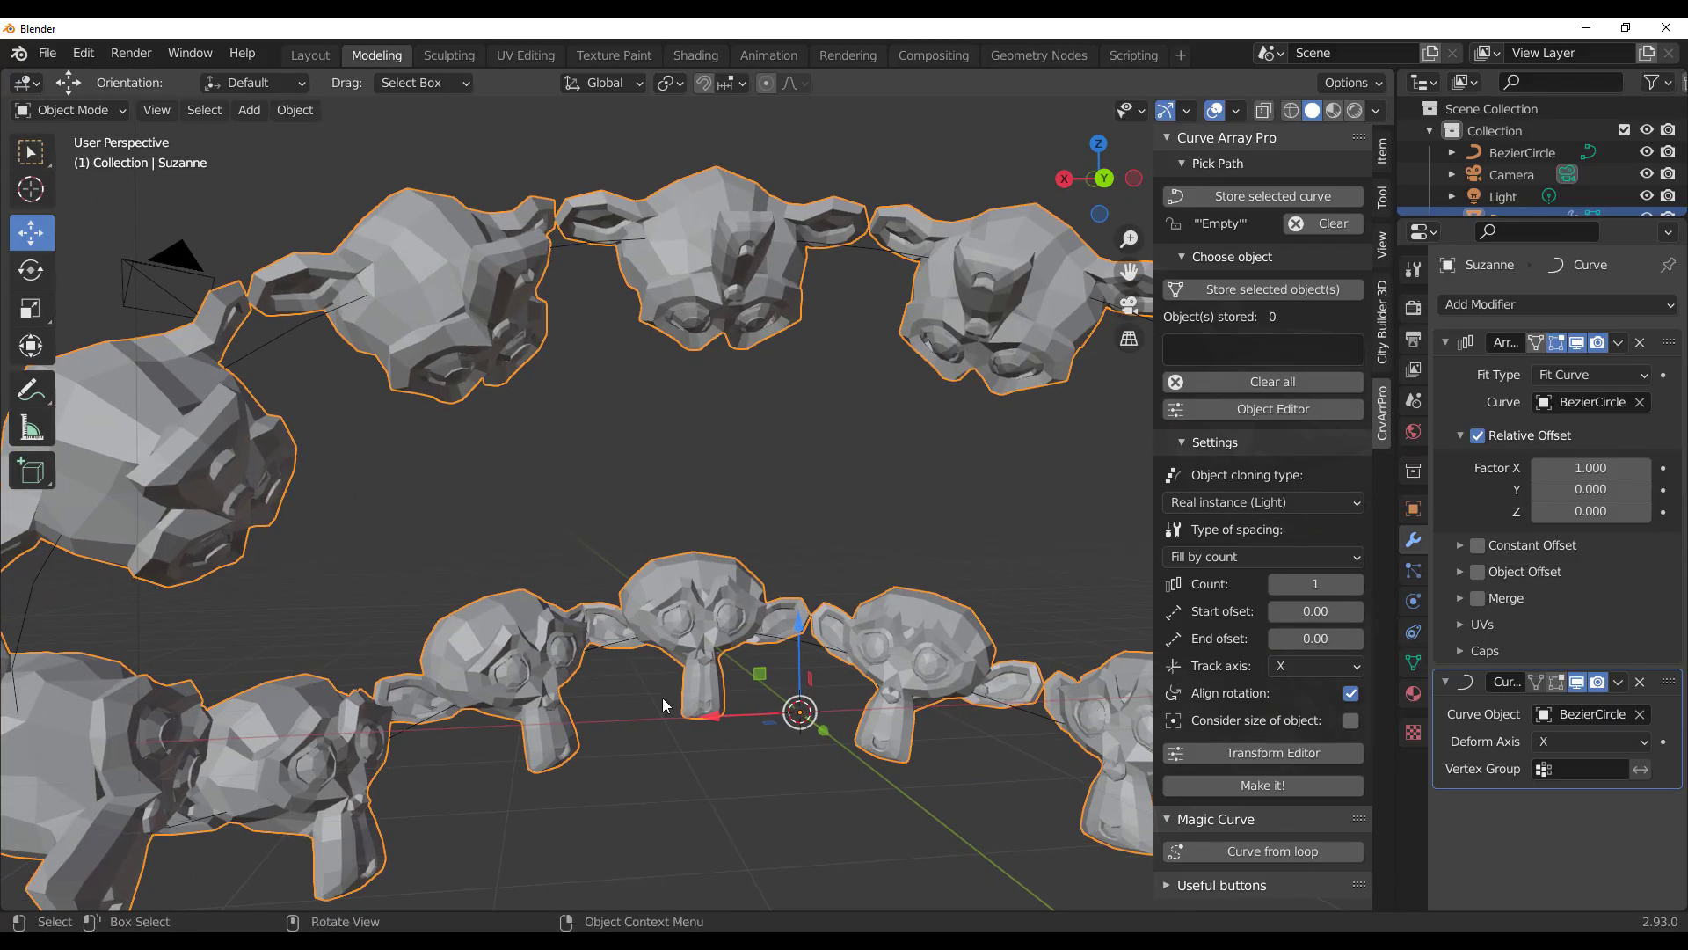
{"action": "scroll", "coordinate": [712, 670], "scroll_direction": "down", "scroll_amount": 6}
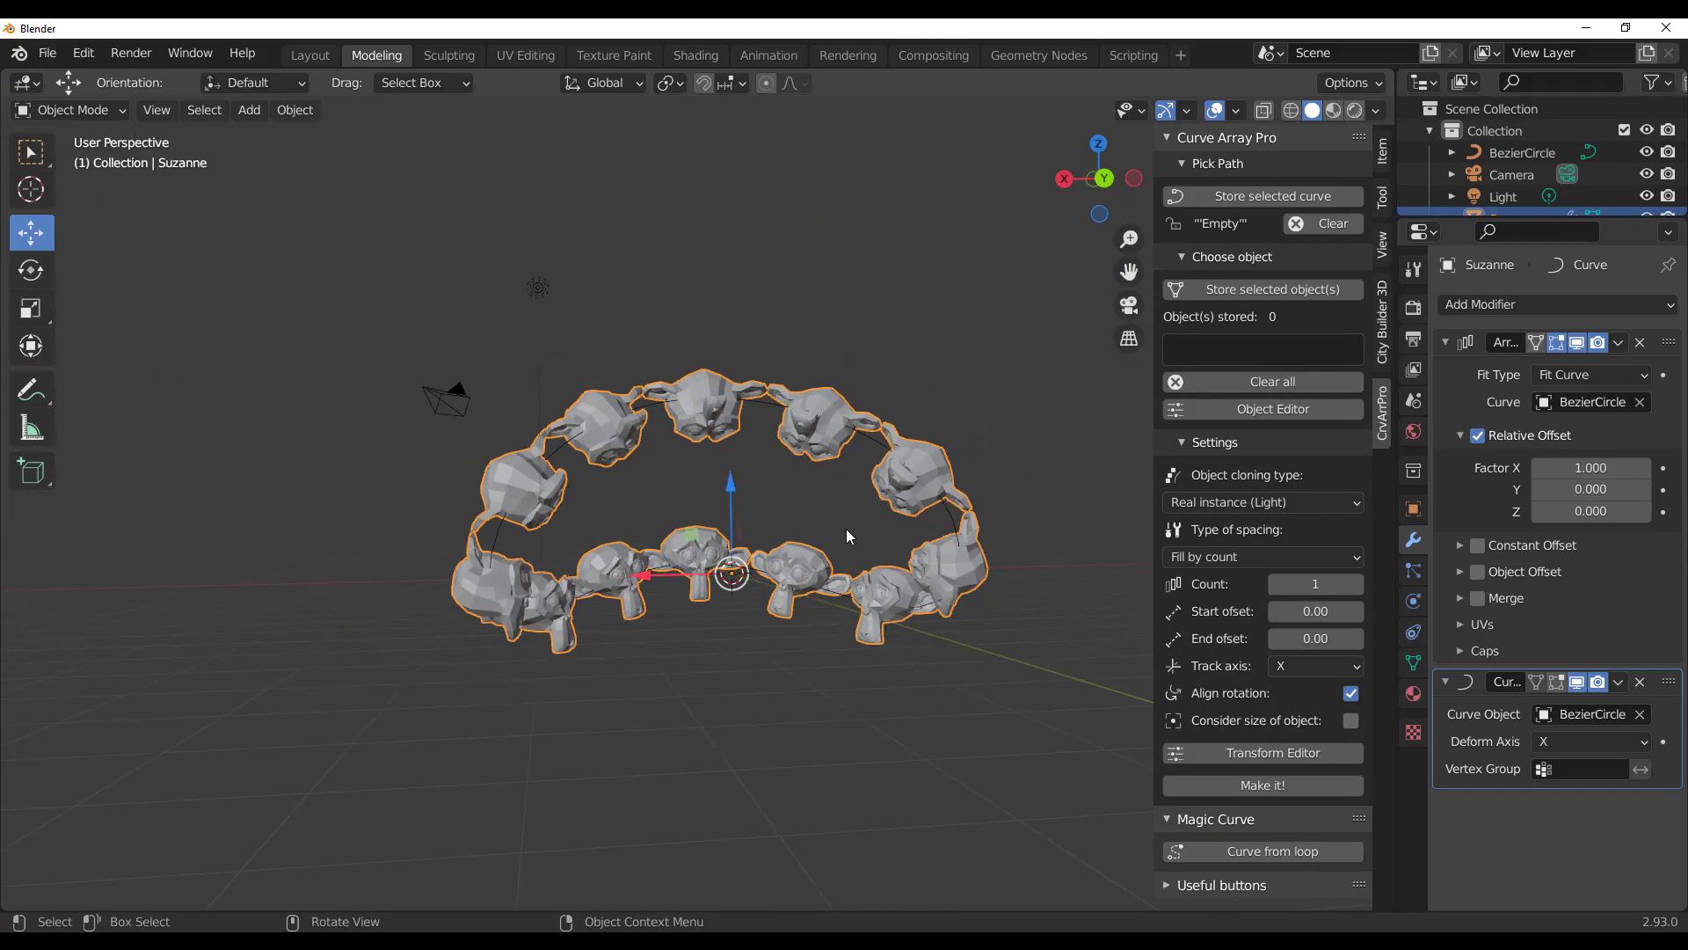
{"action": "scroll", "coordinate": [853, 524], "scroll_direction": "up", "scroll_amount": 3}
{"action": "middle_click_drag", "start_coordinate": [866, 513], "coordinate": [827, 589]}
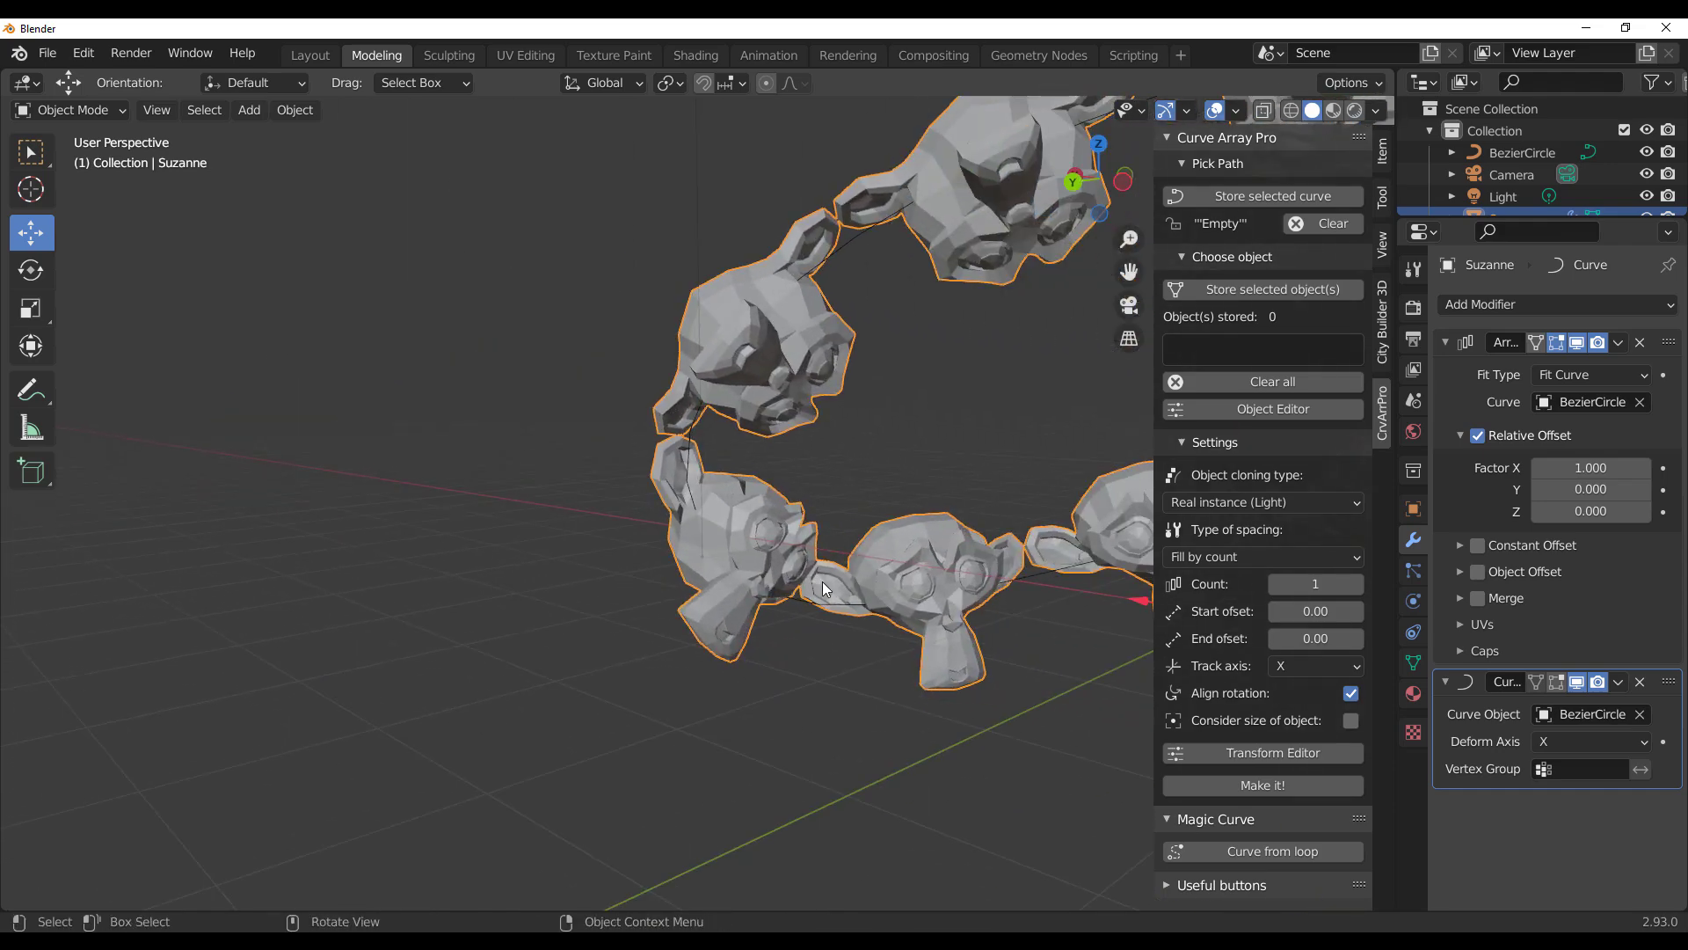
{"action": "scroll", "coordinate": [763, 707], "scroll_direction": "down", "scroll_amount": 5}
{"action": "middle_click_drag", "start_coordinate": [768, 700], "coordinate": [1001, 629]}
{"action": "middle_click_drag", "start_coordinate": [695, 591], "coordinate": [868, 577]}
{"action": "scroll", "coordinate": [811, 688], "scroll_direction": "up", "scroll_amount": 4}
{"action": "middle_click_drag", "start_coordinate": [811, 688], "coordinate": [769, 651]}
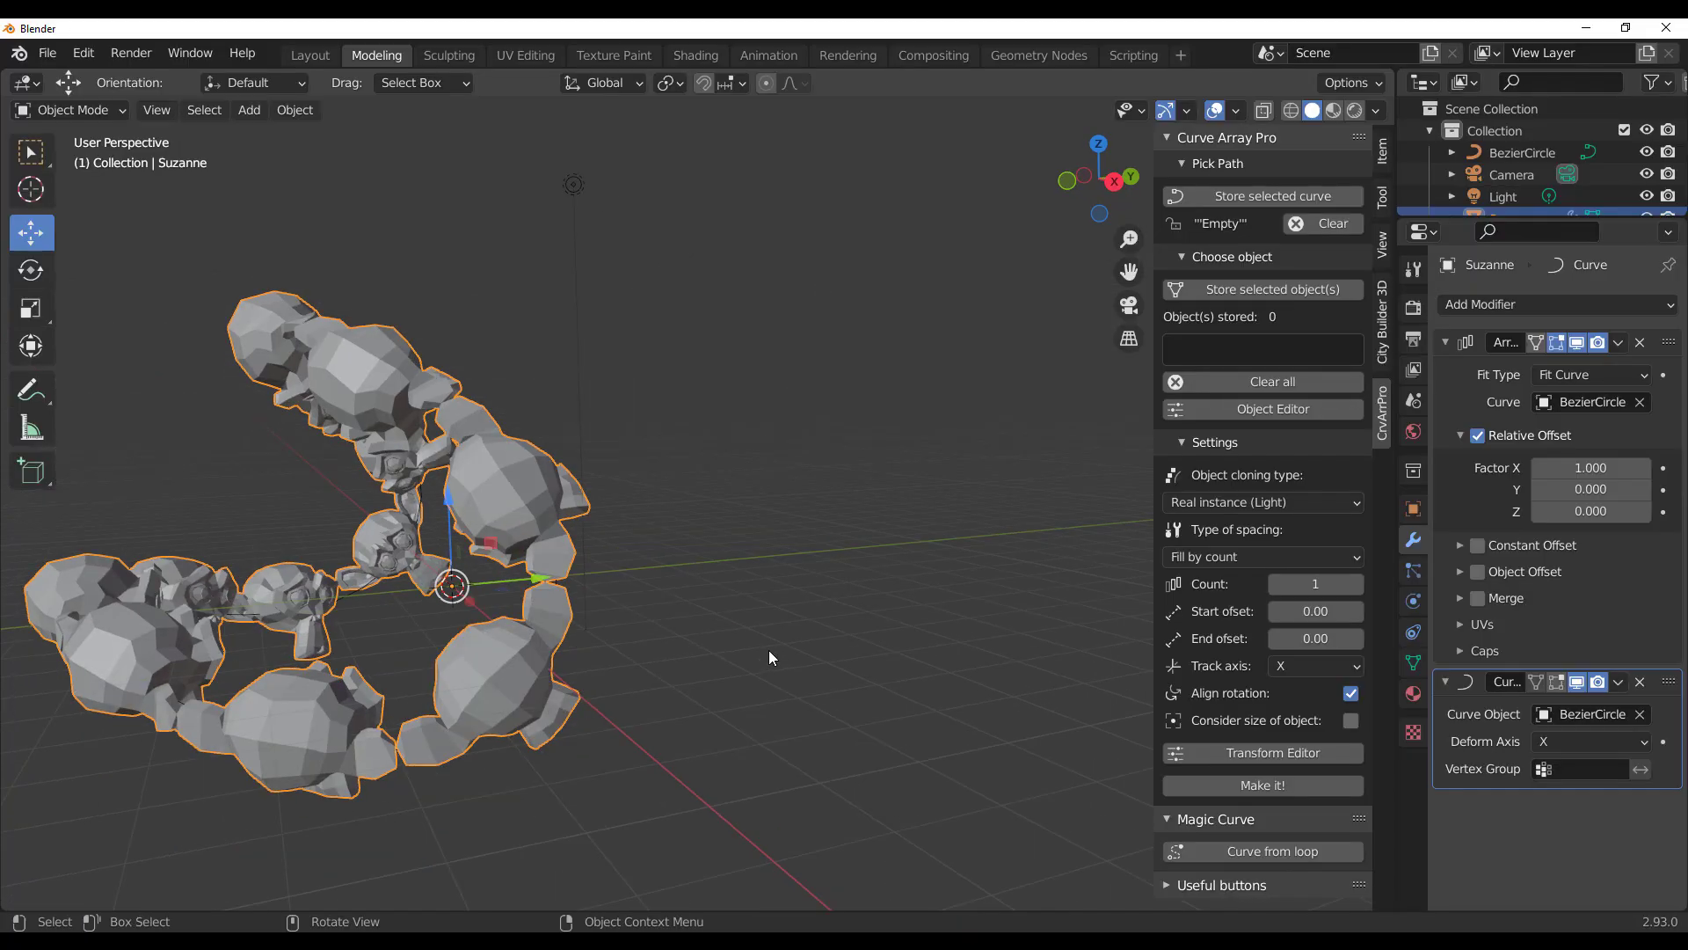
{"action": "scroll", "coordinate": [769, 651], "scroll_direction": "up", "scroll_amount": 3}
{"action": "scroll", "coordinate": [766, 683], "scroll_direction": "down", "scroll_amount": 4}
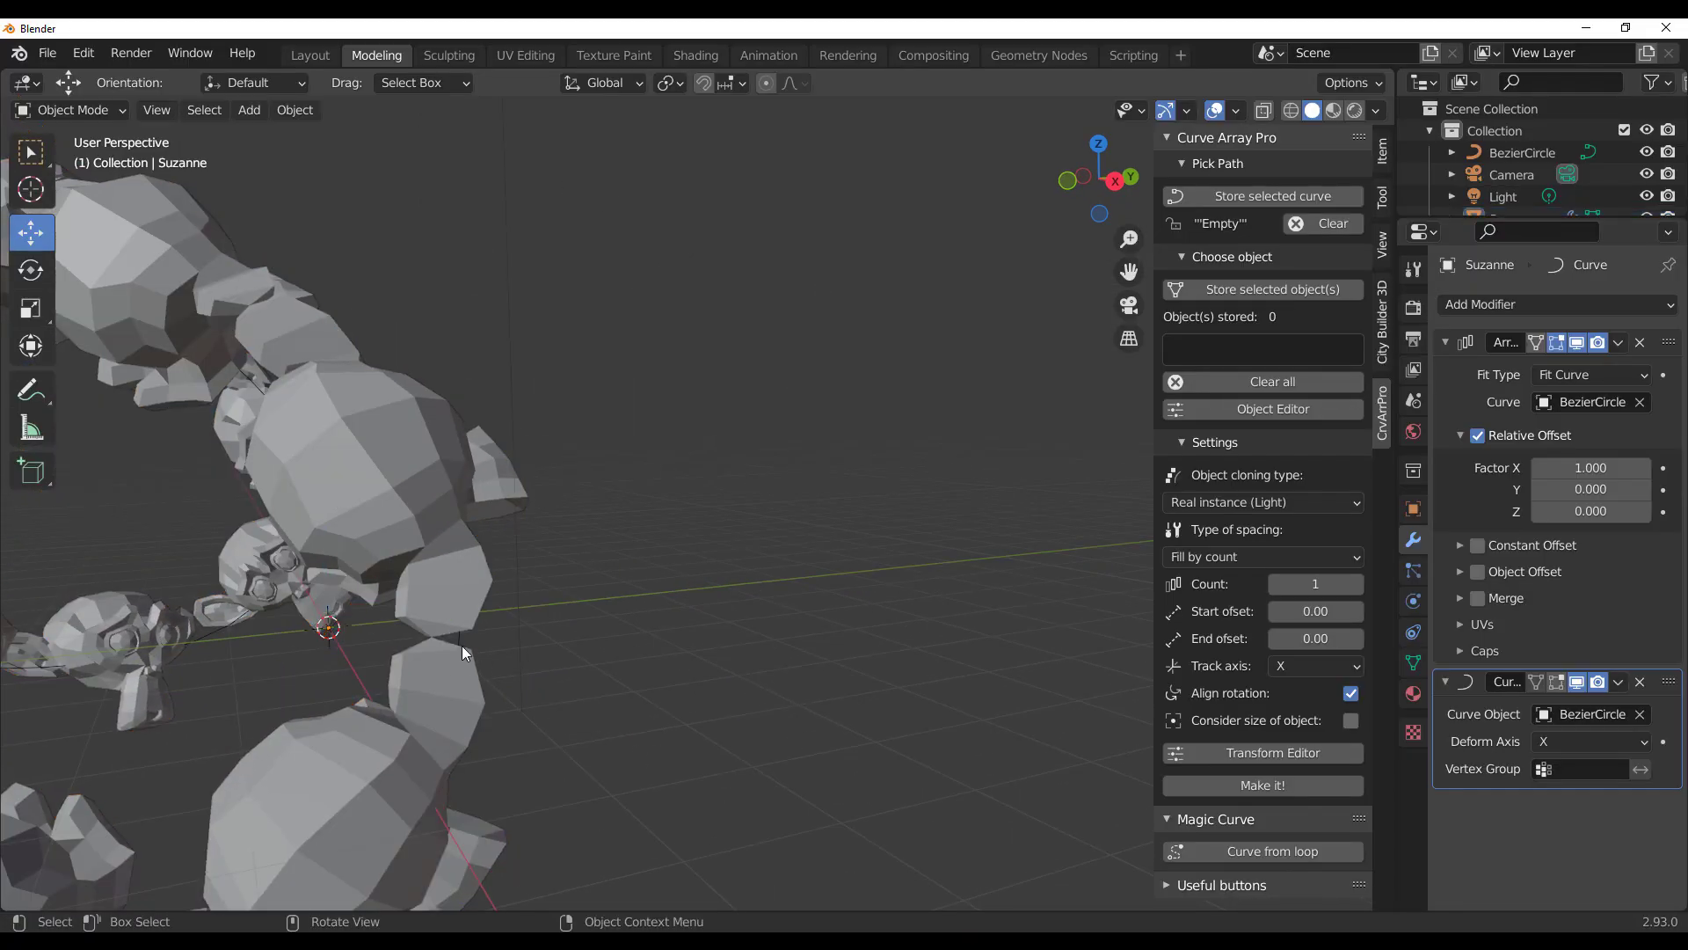
- Duplicate the Bezier circle and move the copy about 18.5 m along Y, clear of the monkey array
{"action": "left_click", "coordinate": [459, 637]}
{"action": "scroll", "coordinate": [557, 662], "scroll_direction": "down", "scroll_amount": 4}
{"action": "scroll", "coordinate": [876, 605], "scroll_direction": "down", "scroll_amount": 3}
{"action": "scroll", "coordinate": [875, 605], "scroll_direction": "up", "scroll_amount": 2}
{"action": "middle_click_drag", "start_coordinate": [876, 605], "coordinate": [663, 686], "text": "shift"}
{"action": "key", "text": "shift+d"}
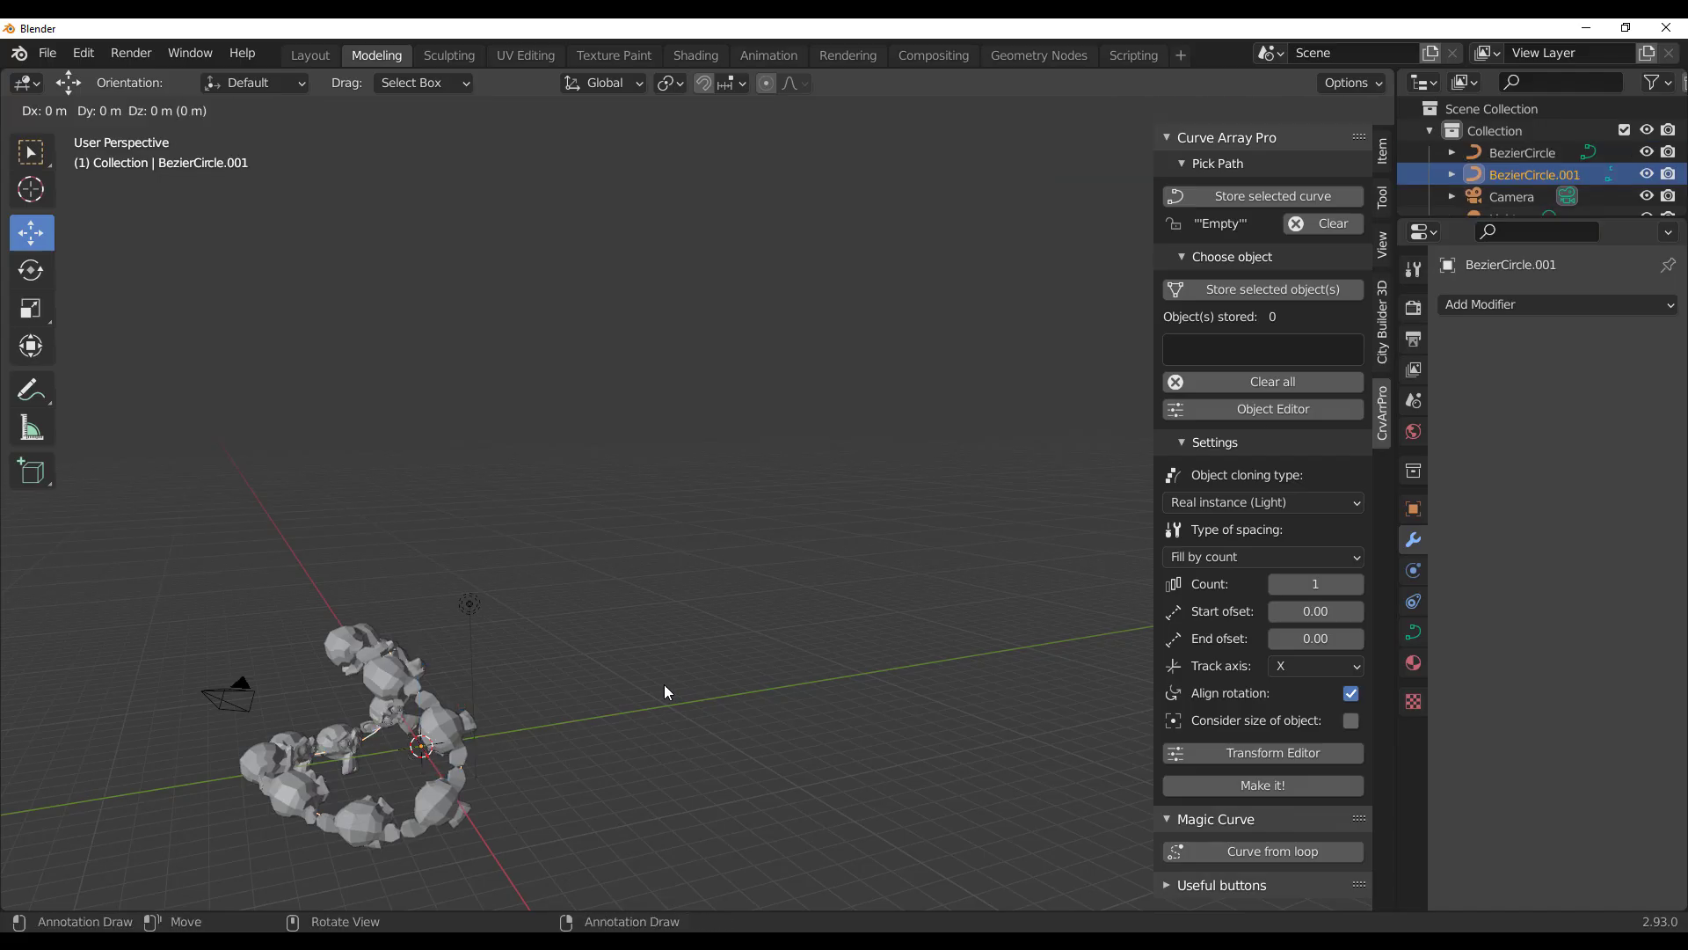
{"action": "key", "text": "Escape"}
{"action": "left_click_drag", "start_coordinate": [515, 737], "coordinate": [973, 683]}
- Add a new monkey mesh at the world origin and store it as the object for Curve Array Pro
{"action": "key", "text": "shift+a"}
{"action": "mouse_move", "coordinate": [616, 491]}
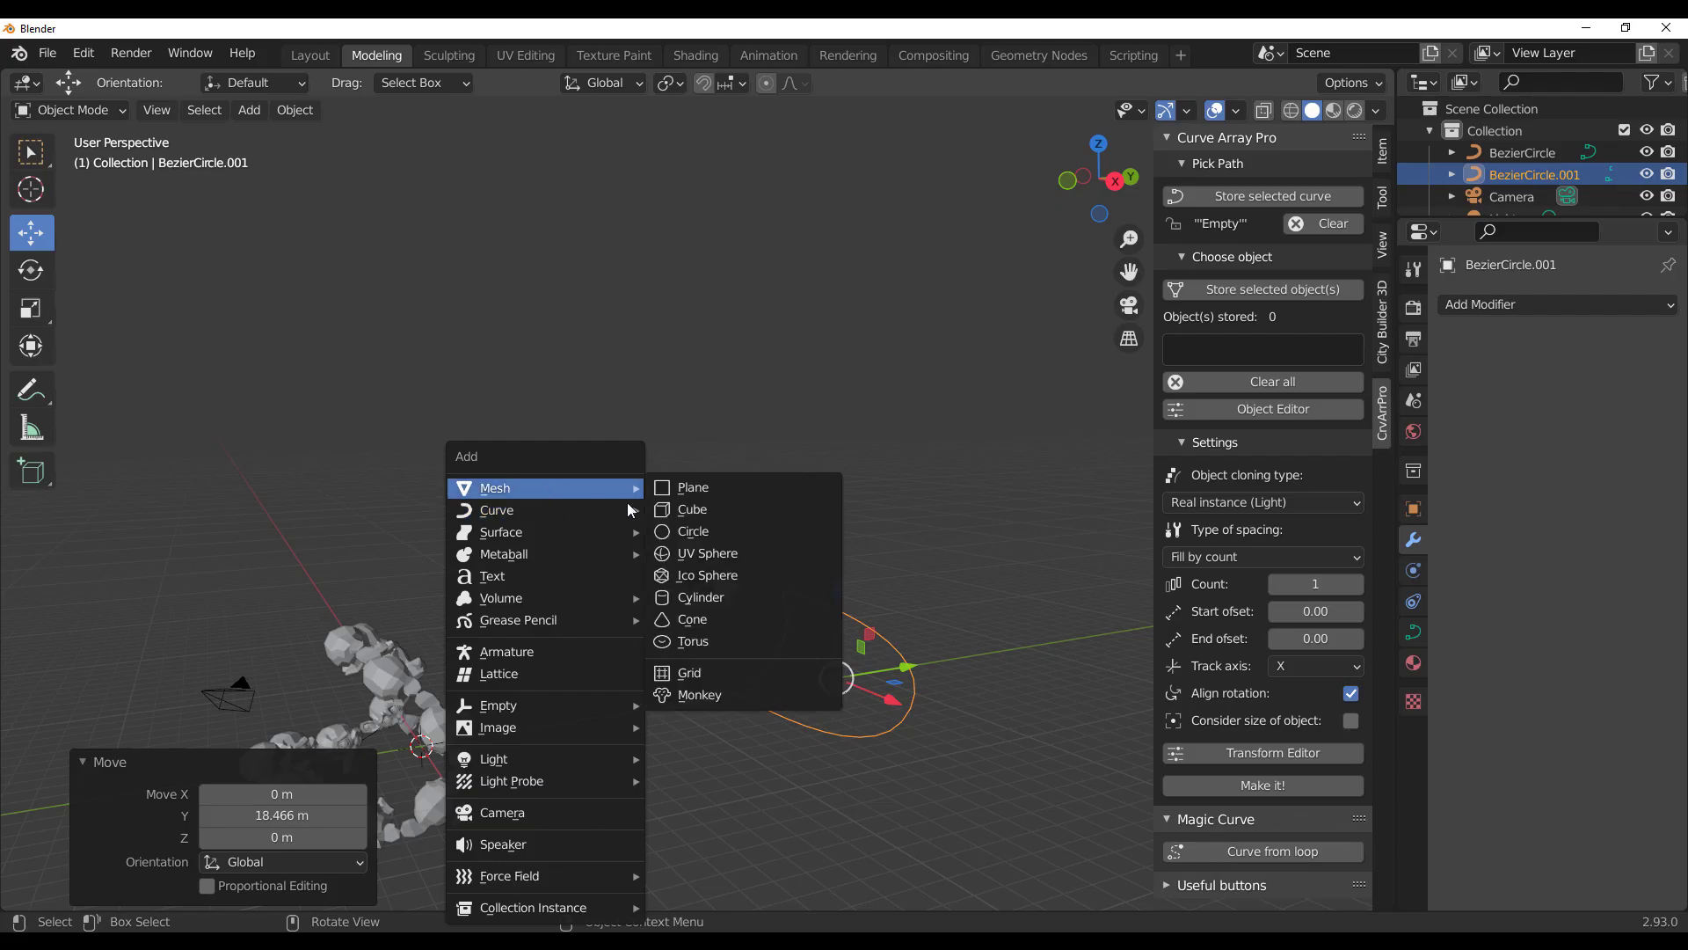
{"action": "left_click", "coordinate": [720, 693]}
{"action": "middle_click_drag", "start_coordinate": [608, 772], "coordinate": [758, 722], "text": "shift"}
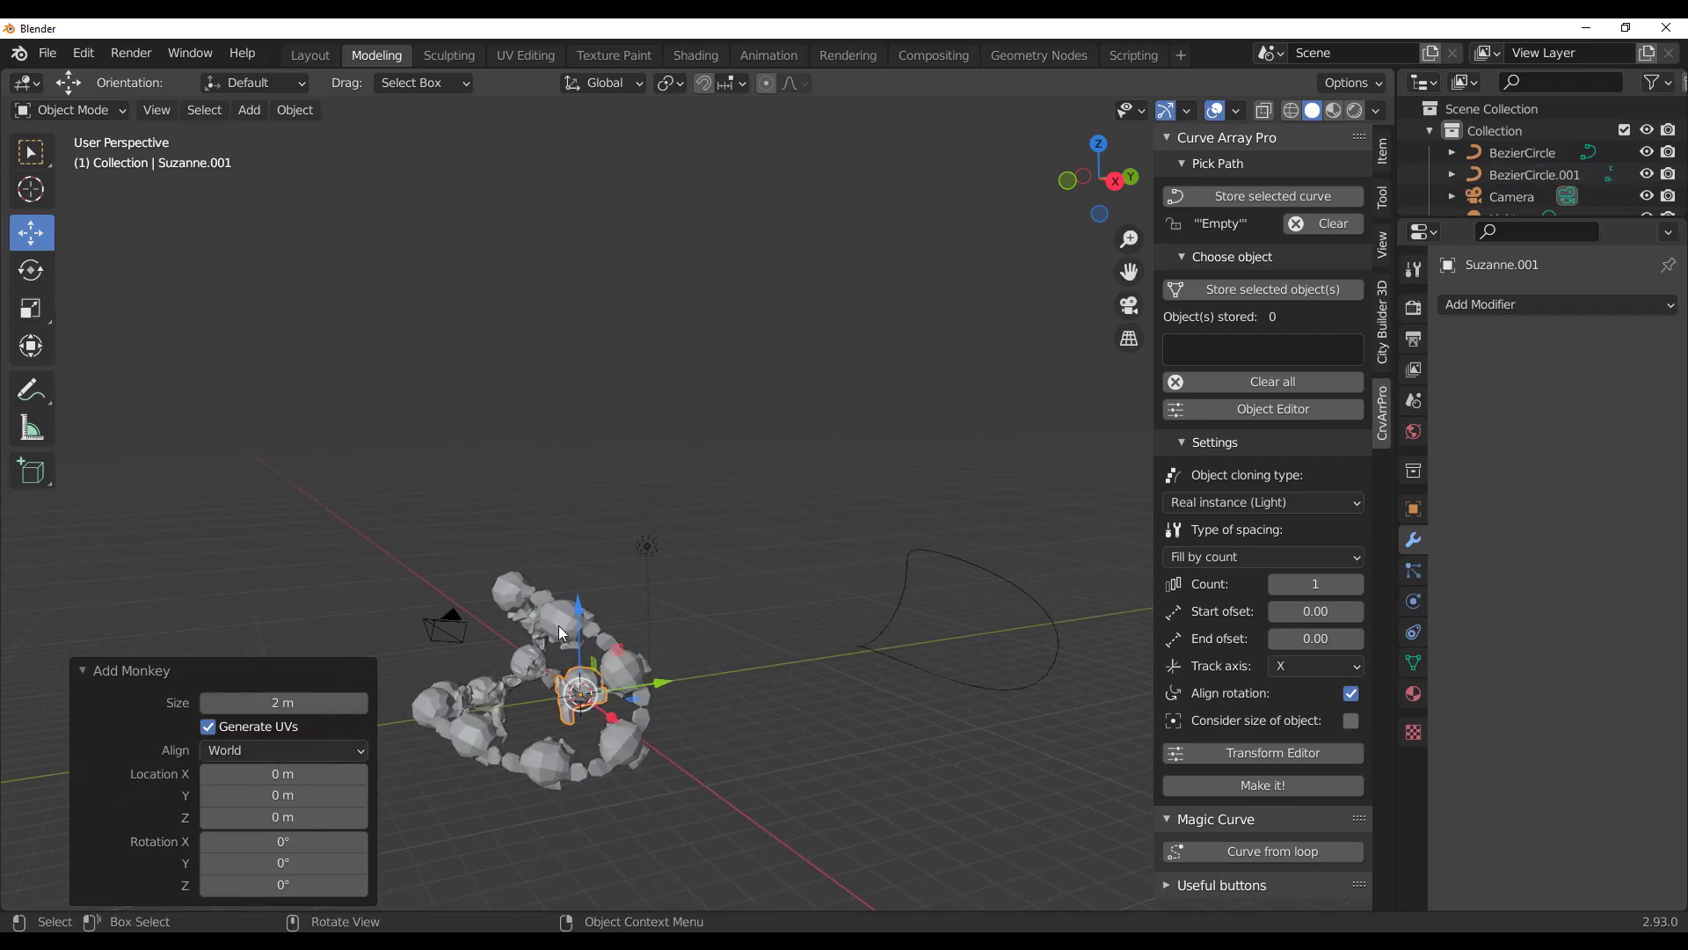
{"action": "left_click", "coordinate": [1274, 293]}
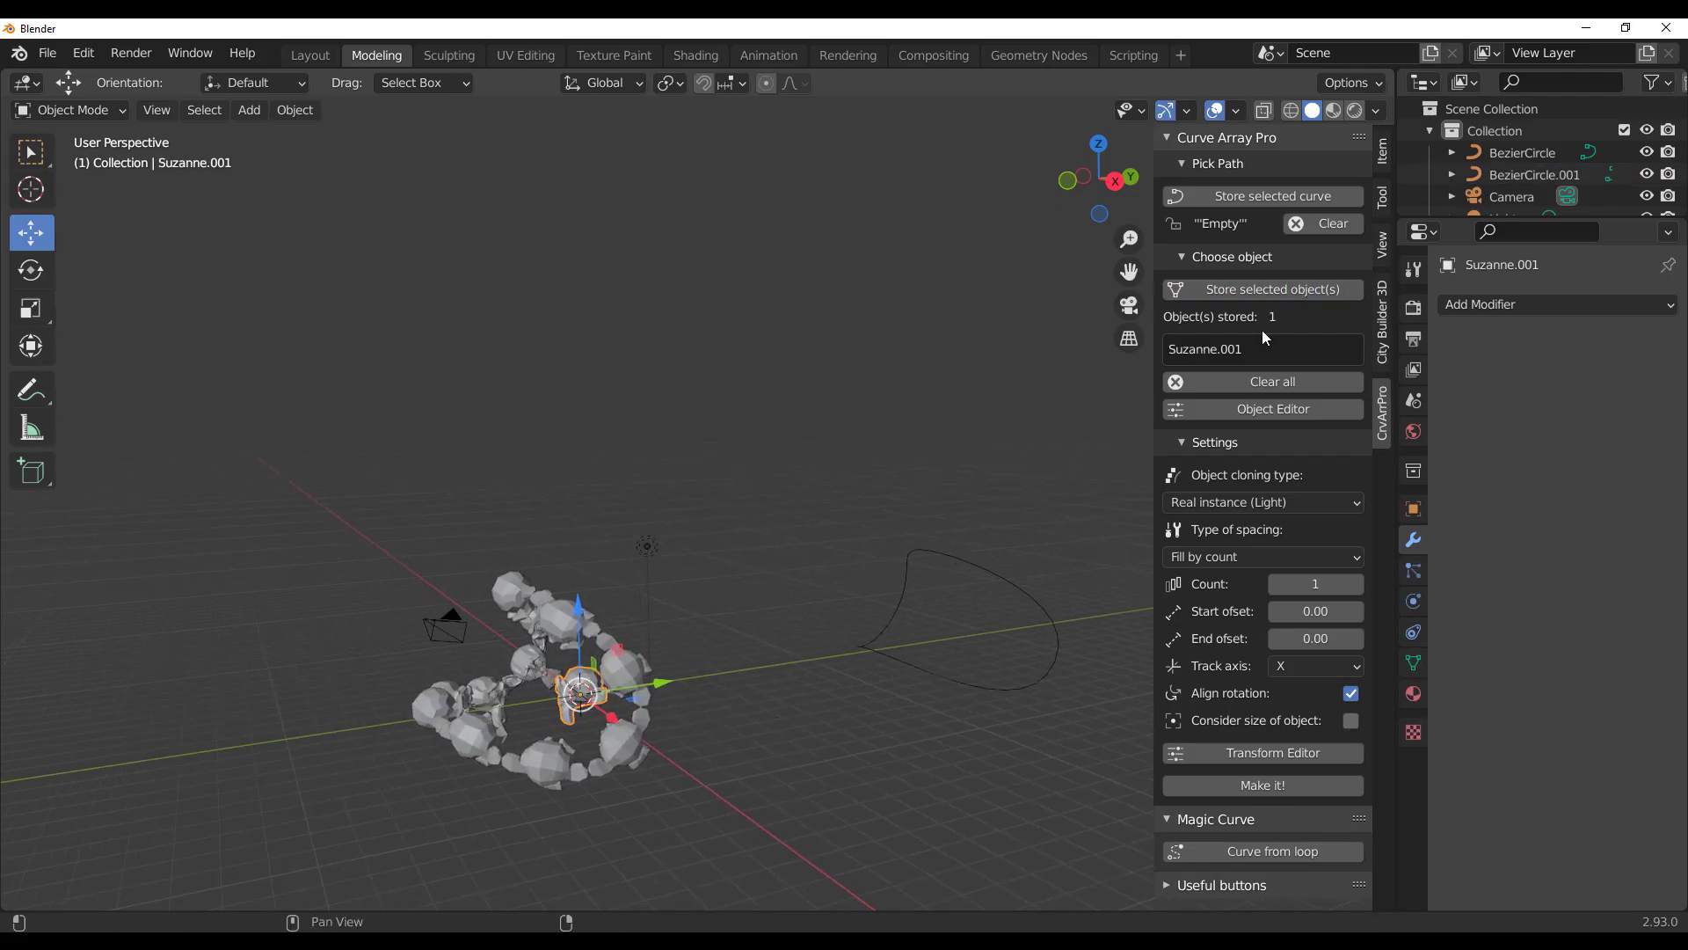
- Store the duplicated Bezier circle as the Curve Array Pro path and array the stored monkey along it with a count of 22
{"action": "left_click", "coordinate": [983, 568]}
{"action": "left_click", "coordinate": [1240, 199]}
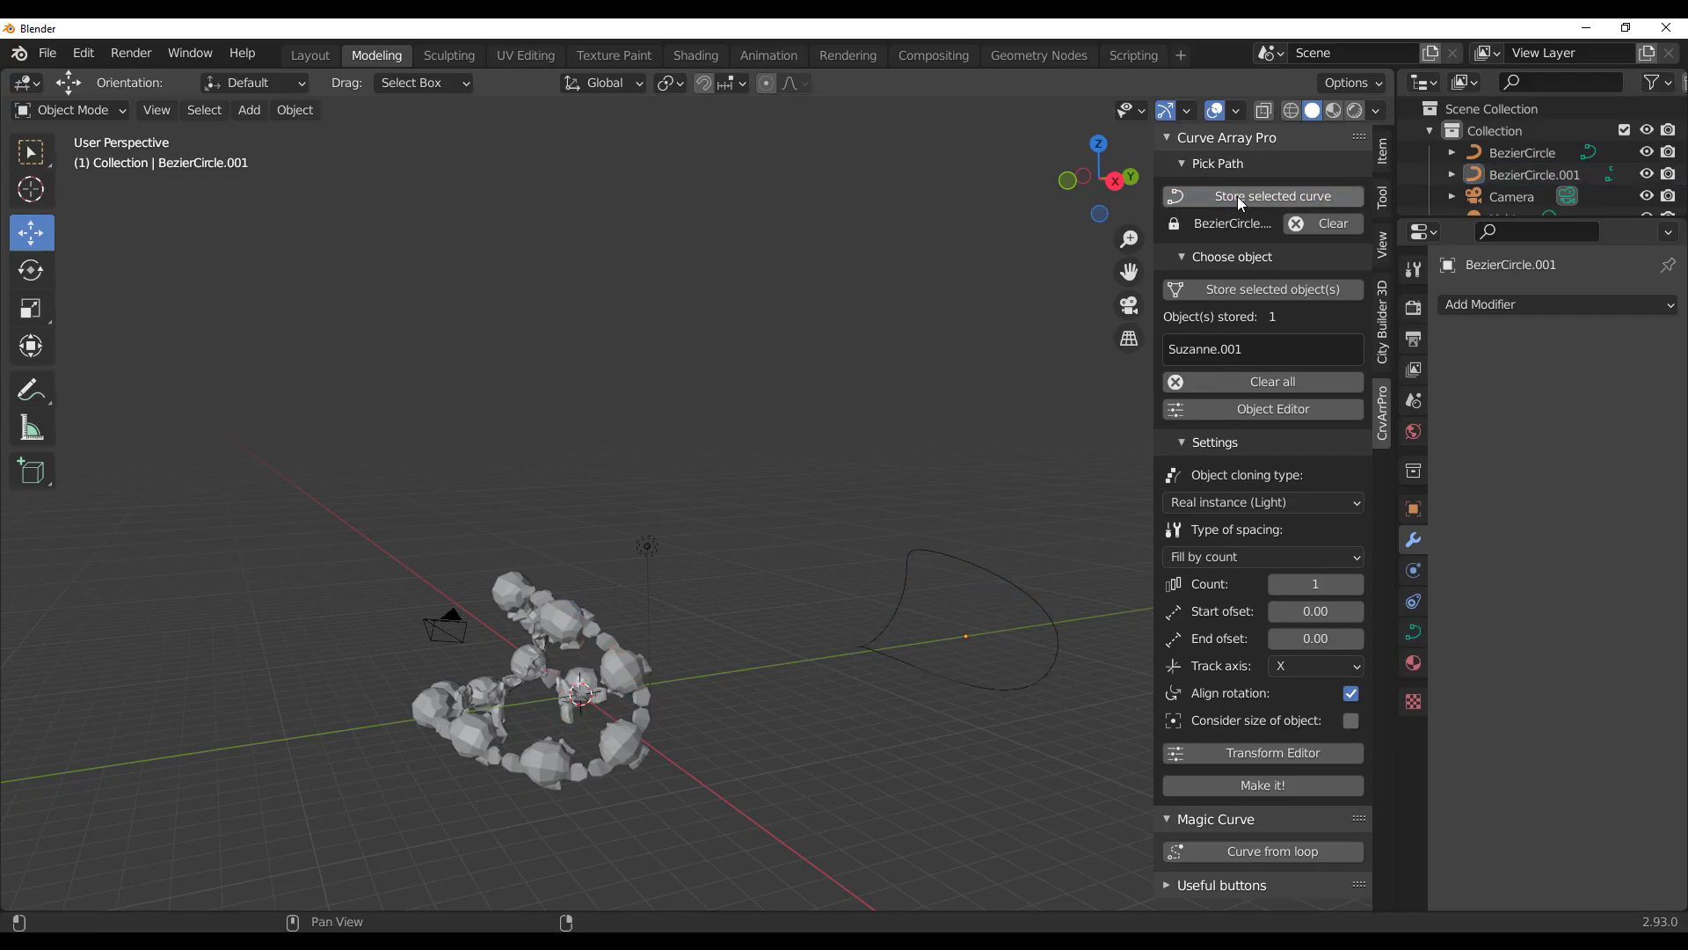
{"action": "left_click", "coordinate": [1268, 785]}
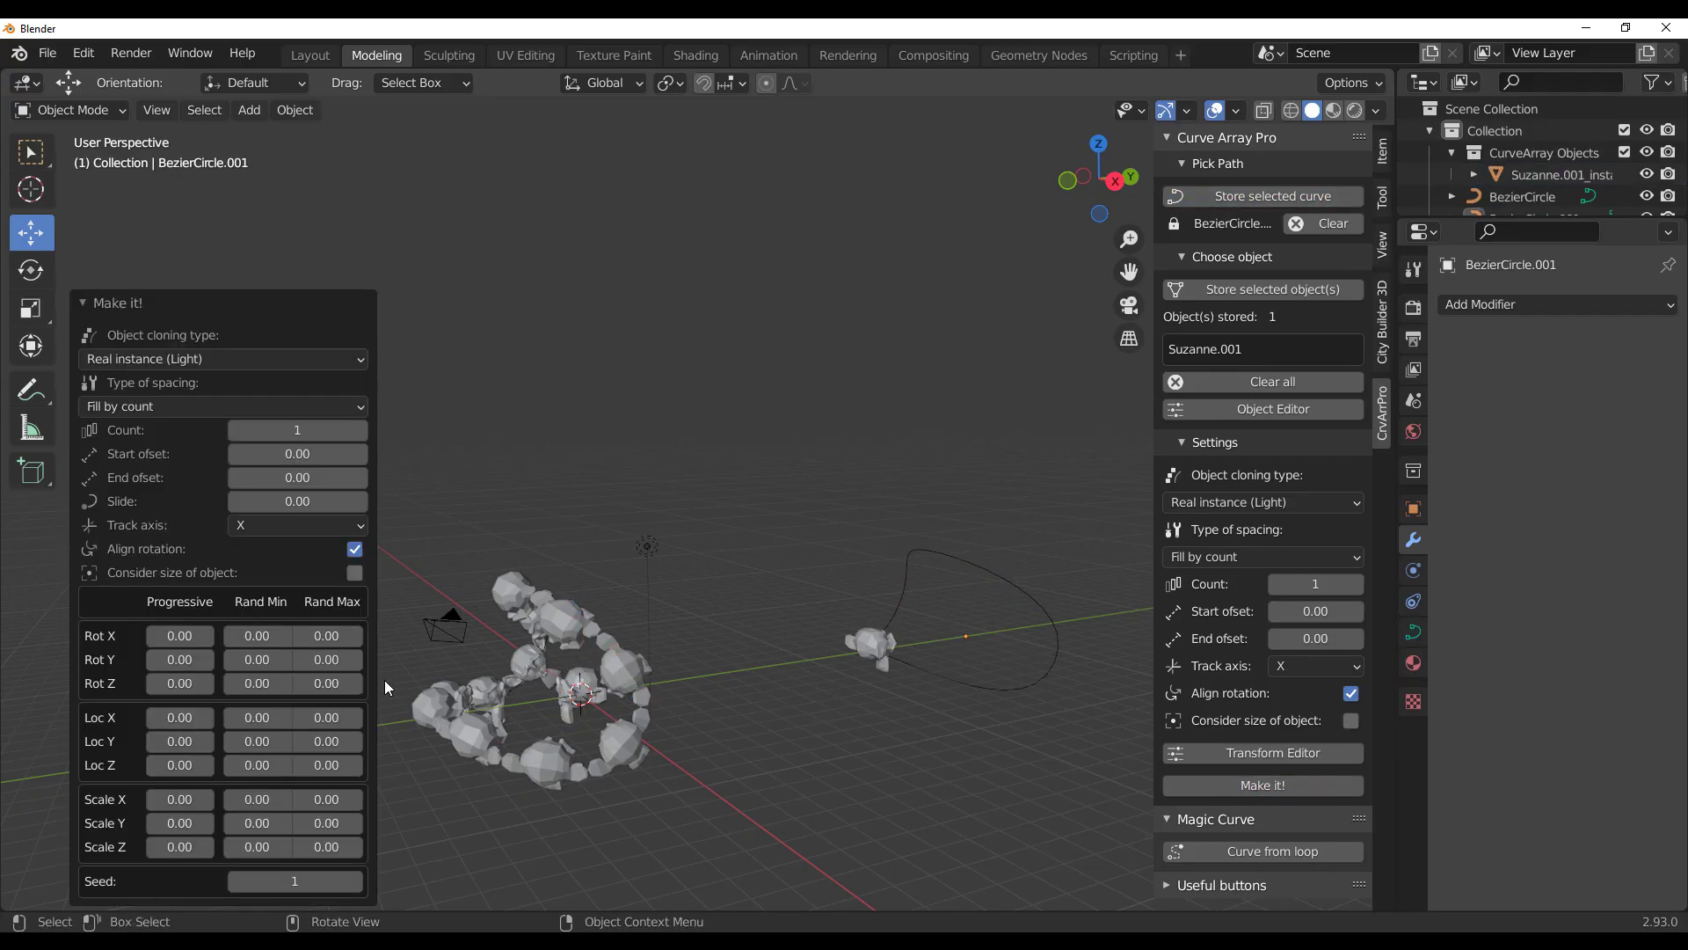
{"action": "left_click_drag", "start_coordinate": [273, 430], "coordinate": [343, 431]}
- Compare the monkey heads in the Curve Array Pro array with those in the modifier-based array, up close and from several sides
{"action": "middle_click_drag", "start_coordinate": [911, 569], "coordinate": [584, 519]}
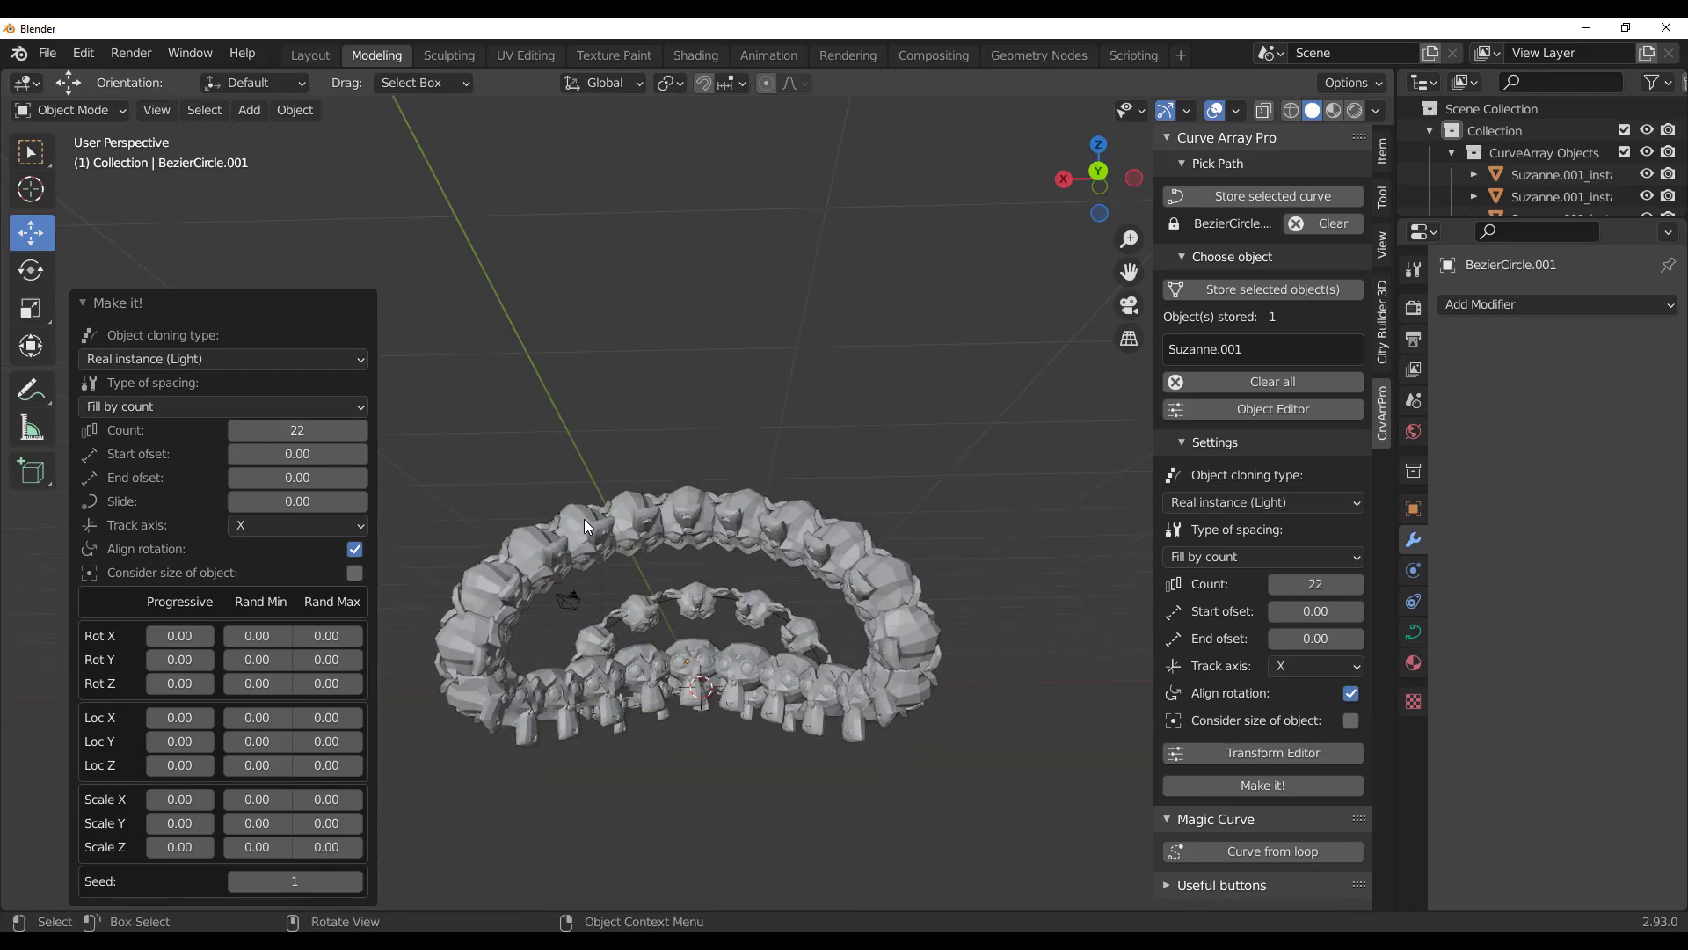
{"action": "scroll", "coordinate": [693, 586], "scroll_direction": "up", "scroll_amount": 3}
{"action": "middle_click_drag", "start_coordinate": [693, 585], "coordinate": [778, 387], "text": "shift"}
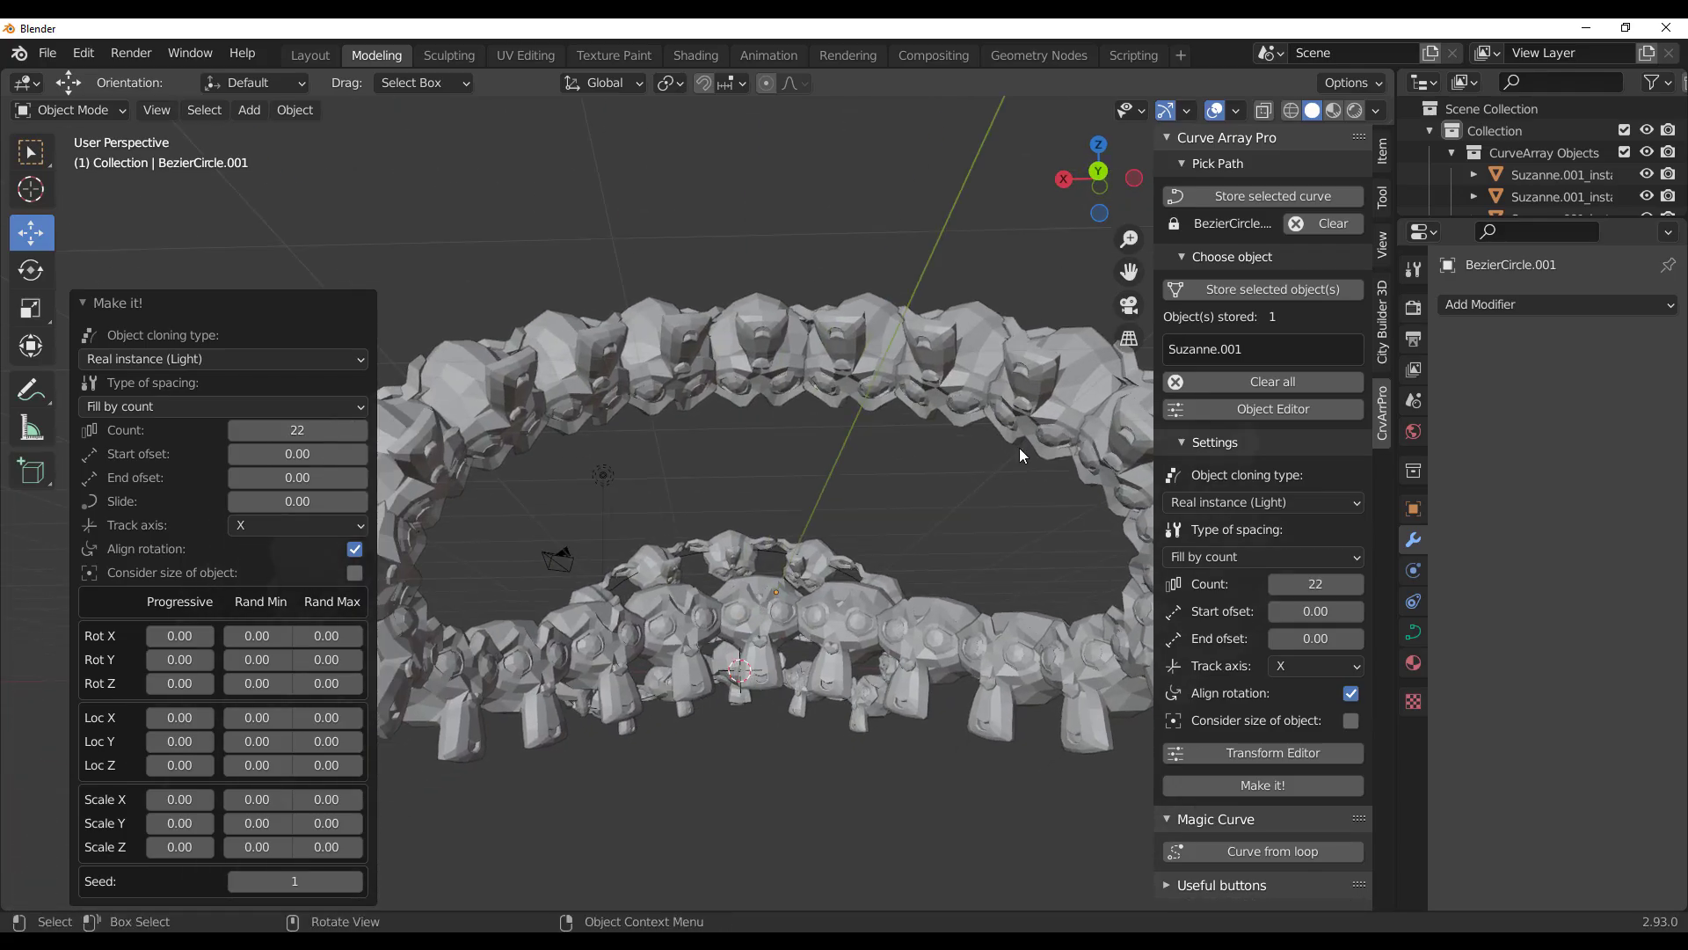
{"action": "middle_click_drag", "start_coordinate": [754, 655], "coordinate": [620, 662]}
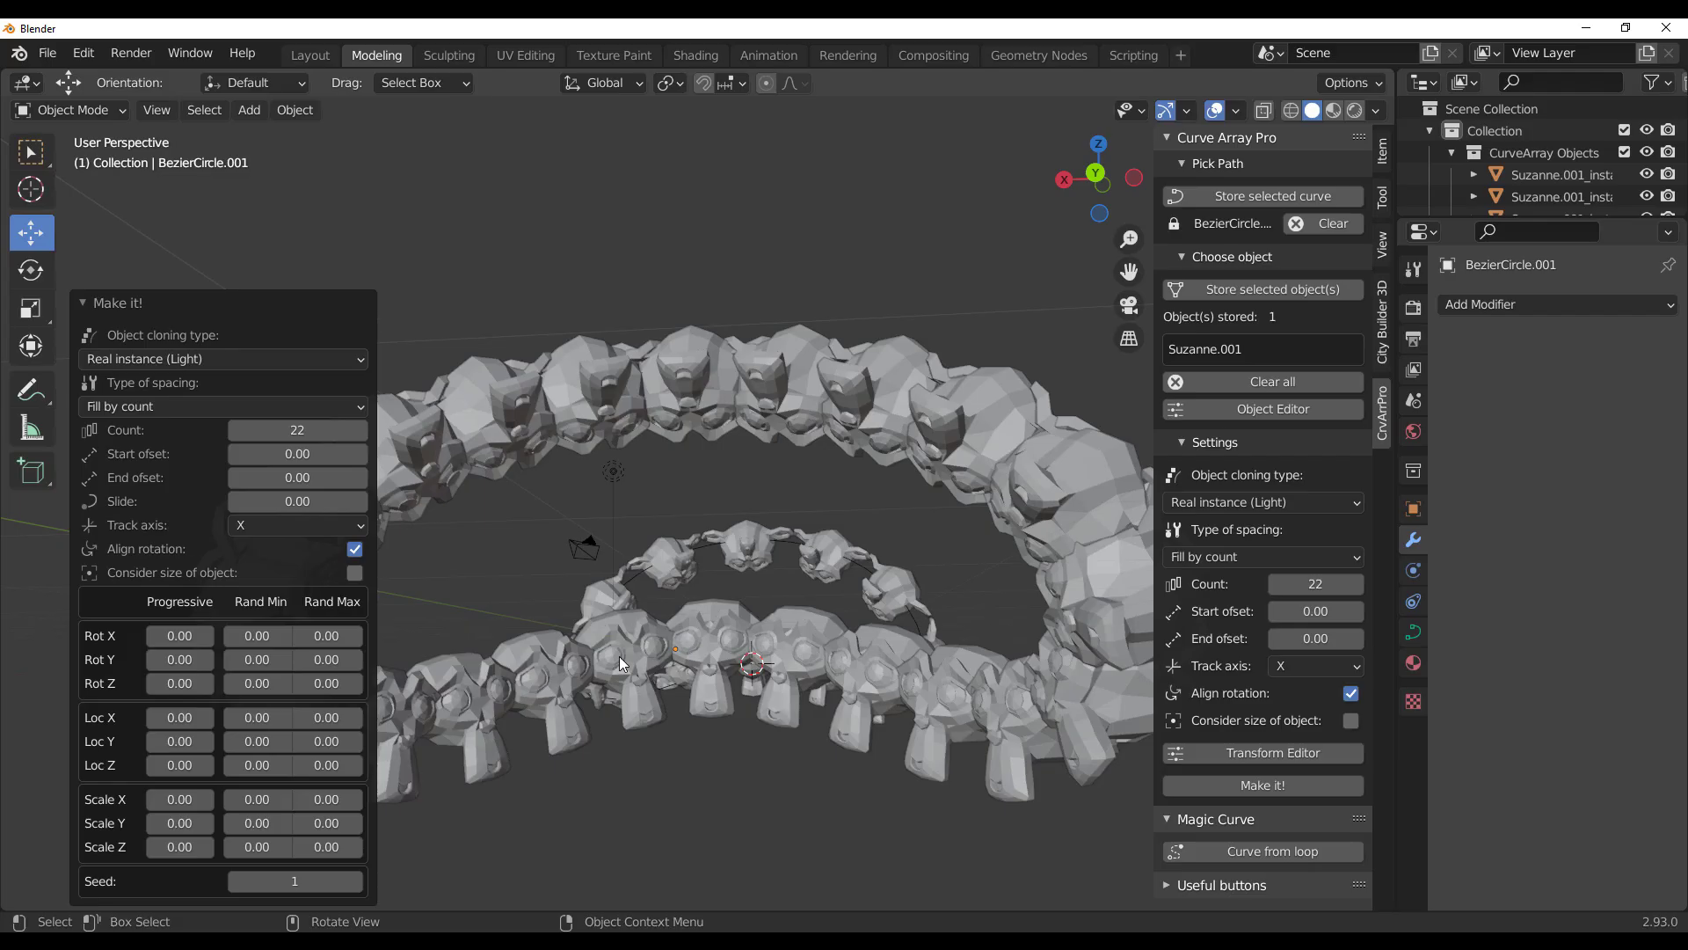
{"action": "middle_click_drag", "start_coordinate": [619, 656], "coordinate": [952, 743]}
{"action": "scroll", "coordinate": [754, 626], "scroll_direction": "down", "scroll_amount": 4}
{"action": "scroll", "coordinate": [802, 608], "scroll_direction": "up", "scroll_amount": 3}
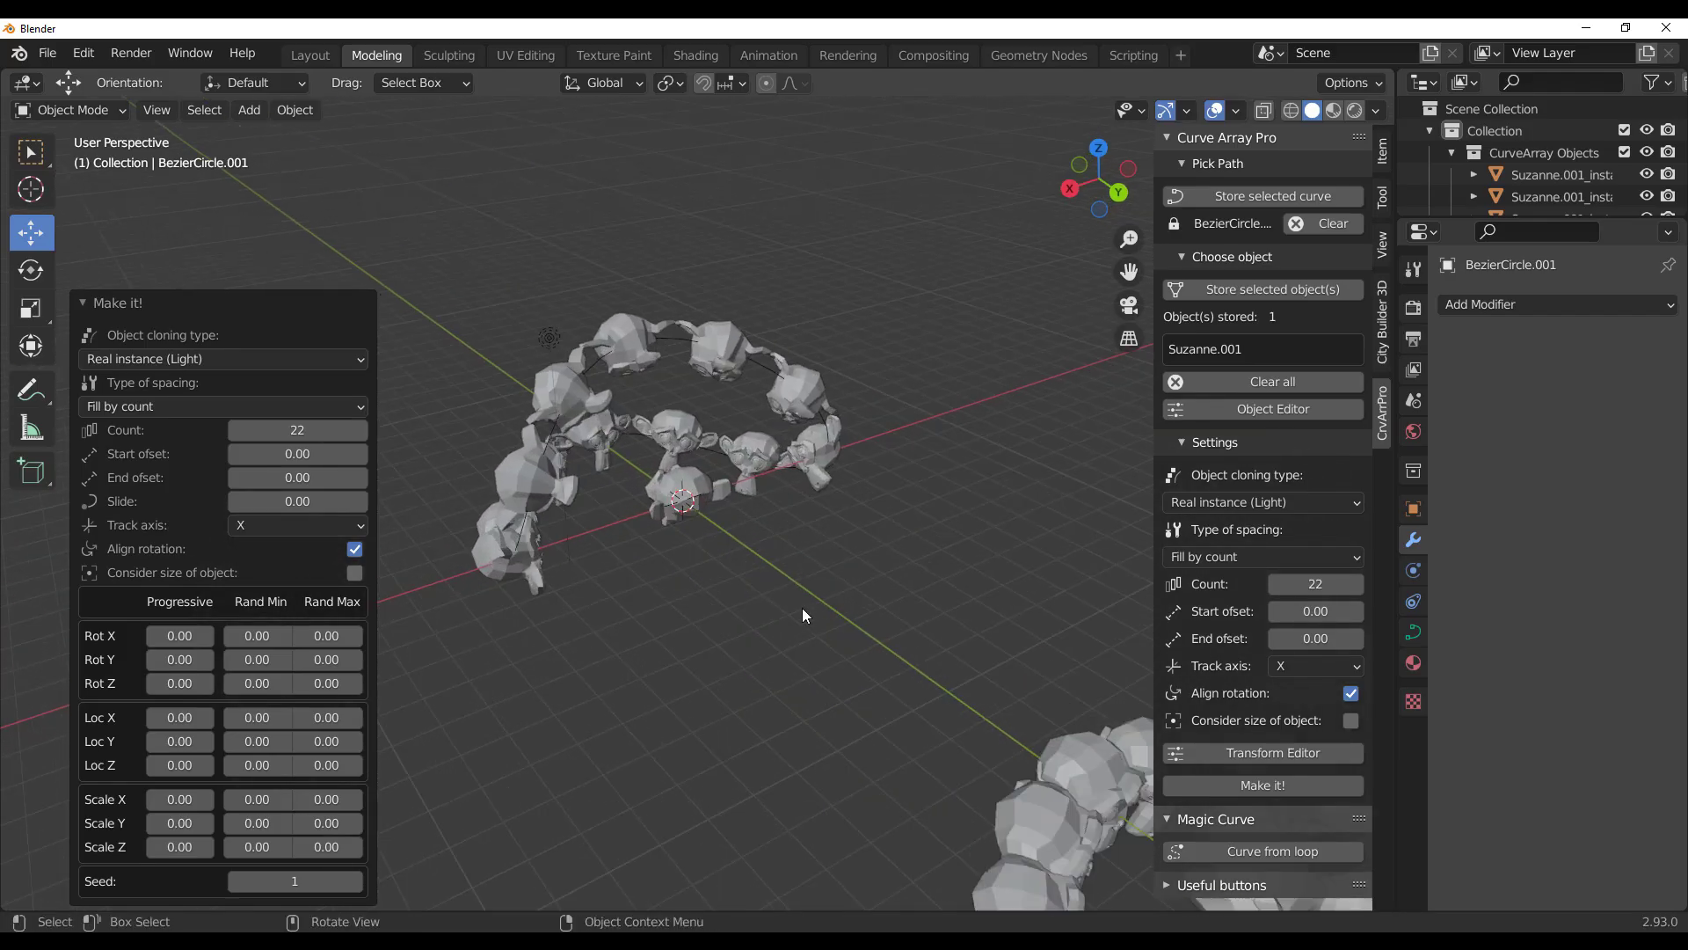
{"action": "middle_click_drag", "start_coordinate": [802, 608], "coordinate": [920, 842], "text": "shift"}
{"action": "scroll", "coordinate": [725, 572], "scroll_direction": "up", "scroll_amount": 4}
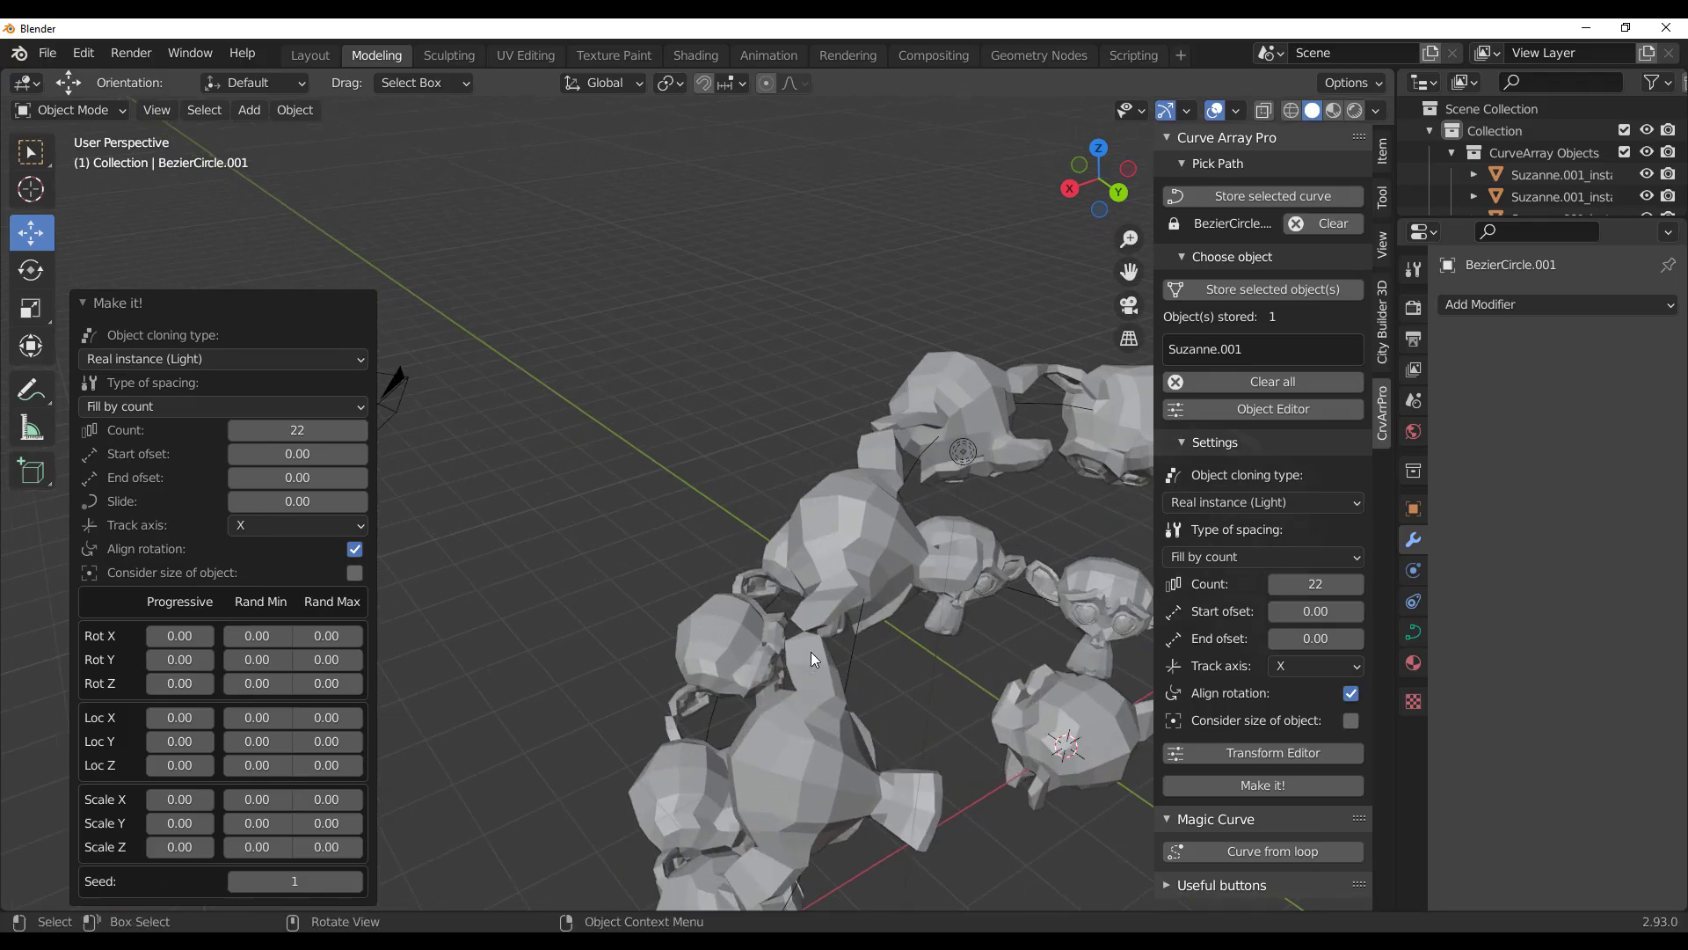
{"action": "middle_click_drag", "start_coordinate": [893, 723], "coordinate": [334, 381], "text": "shift"}
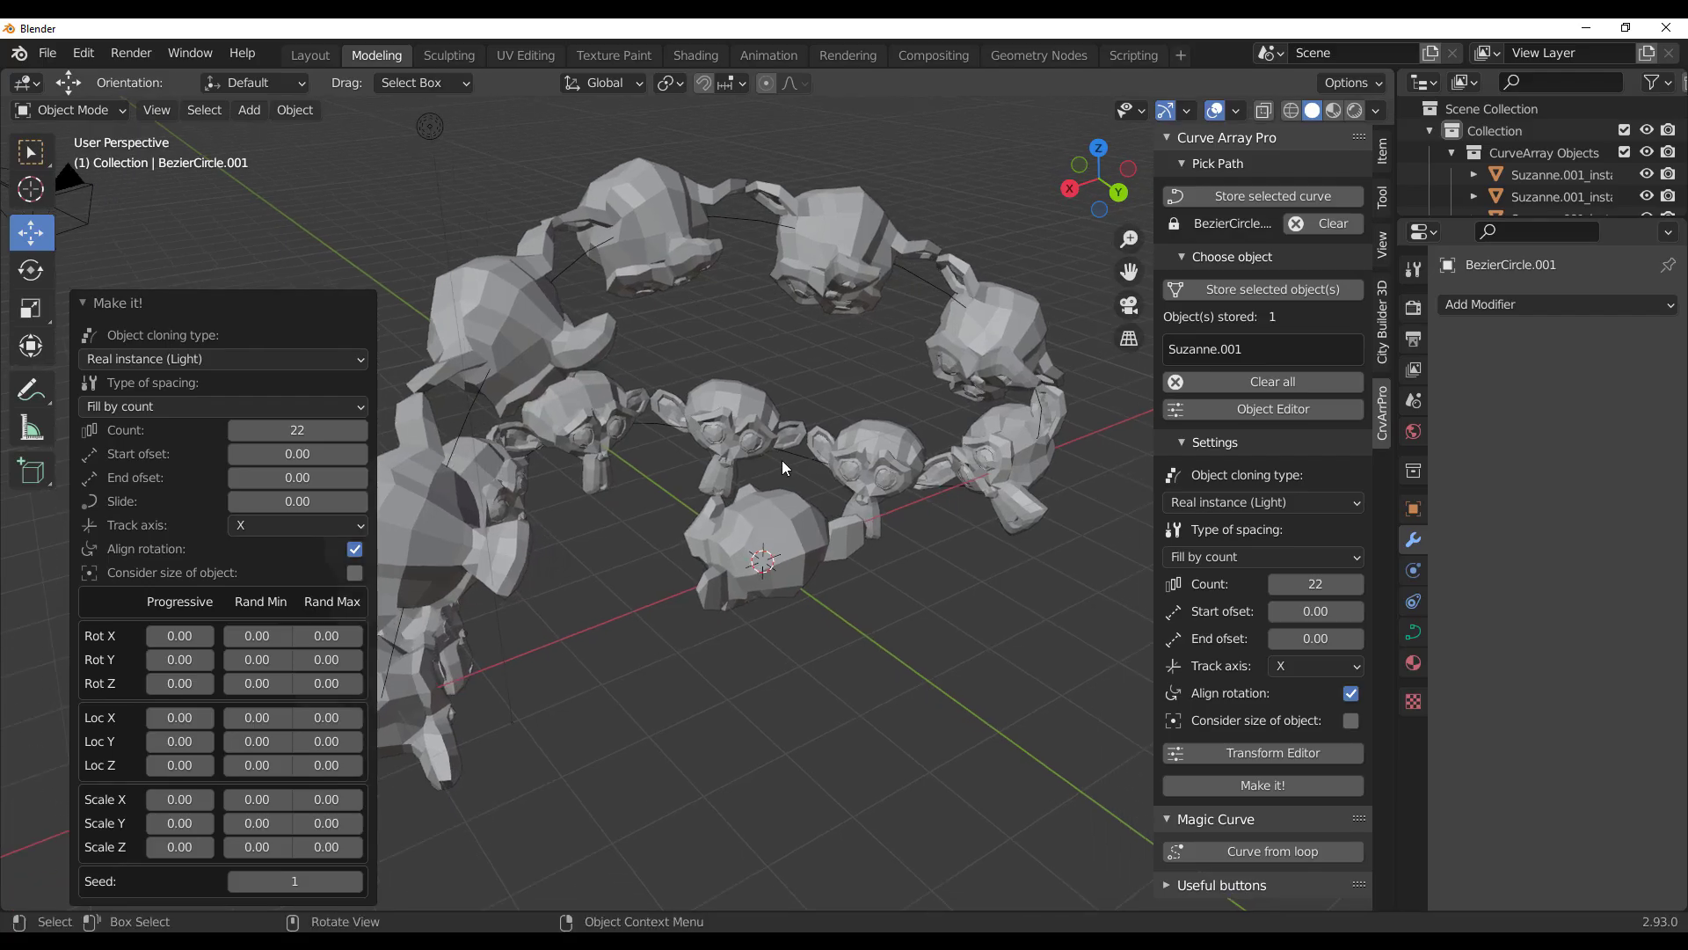
{"action": "scroll", "coordinate": [782, 461], "scroll_direction": "down", "scroll_amount": 8}
{"action": "middle_click_drag", "start_coordinate": [762, 456], "coordinate": [732, 419]}
{"action": "scroll", "coordinate": [746, 619], "scroll_direction": "up", "scroll_amount": 5}
{"action": "middle_click_drag", "start_coordinate": [747, 619], "coordinate": [958, 671]}
{"action": "scroll", "coordinate": [714, 593], "scroll_direction": "down", "scroll_amount": 4}
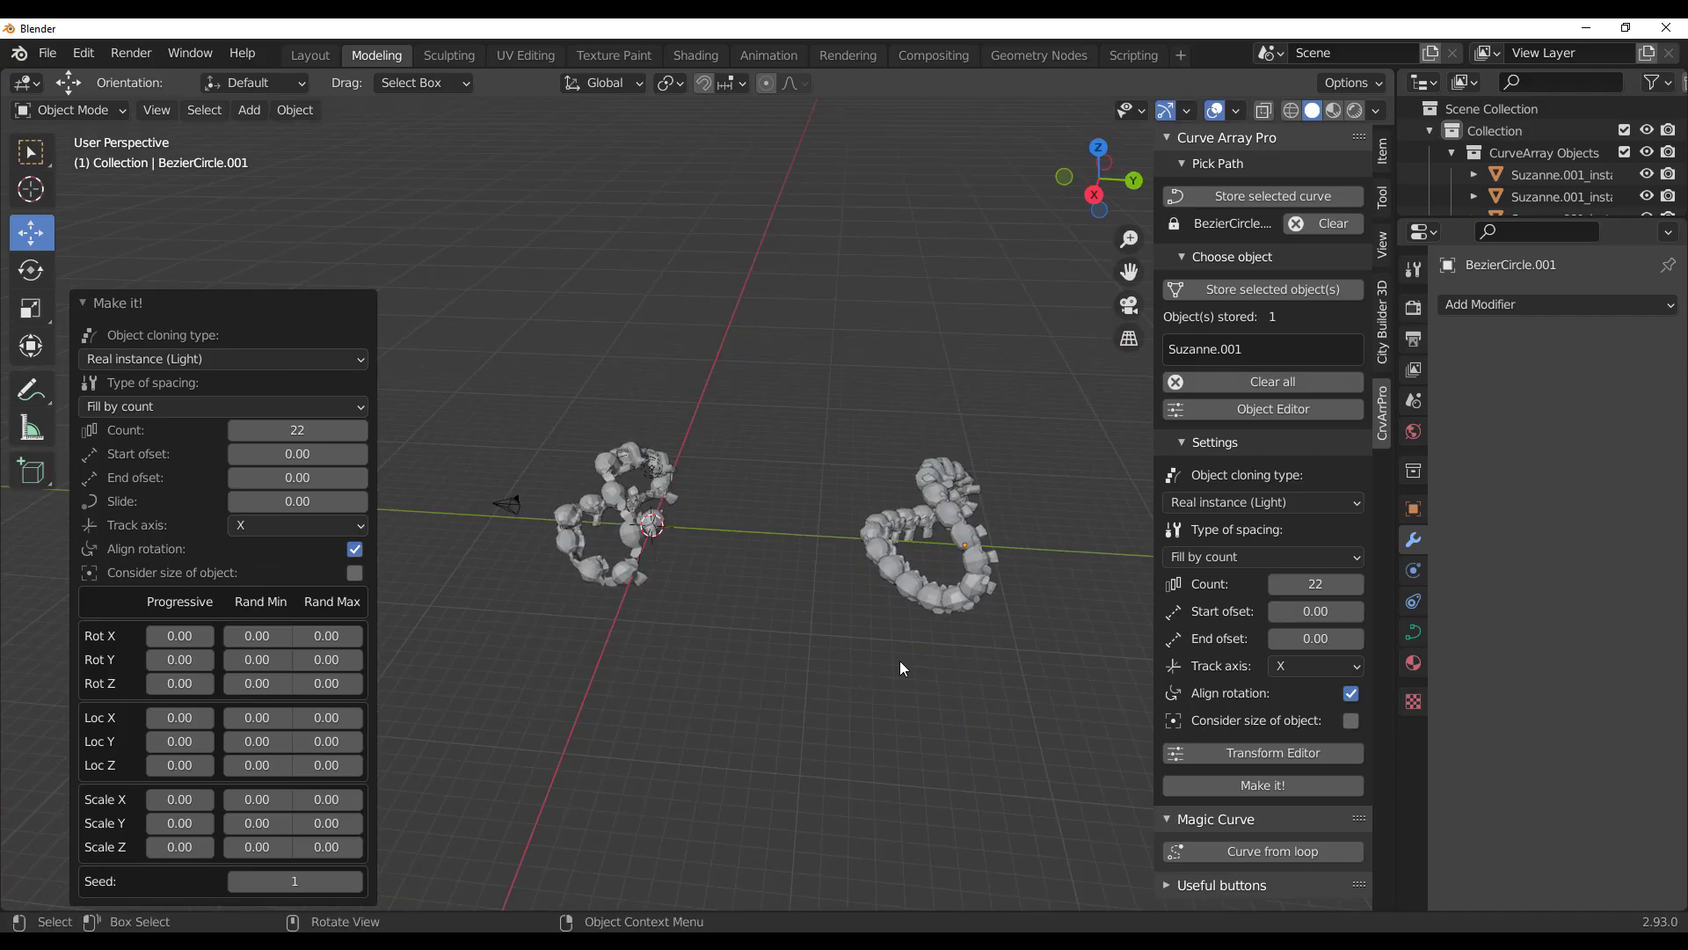
{"action": "middle_click_drag", "start_coordinate": [863, 441], "coordinate": [752, 437]}
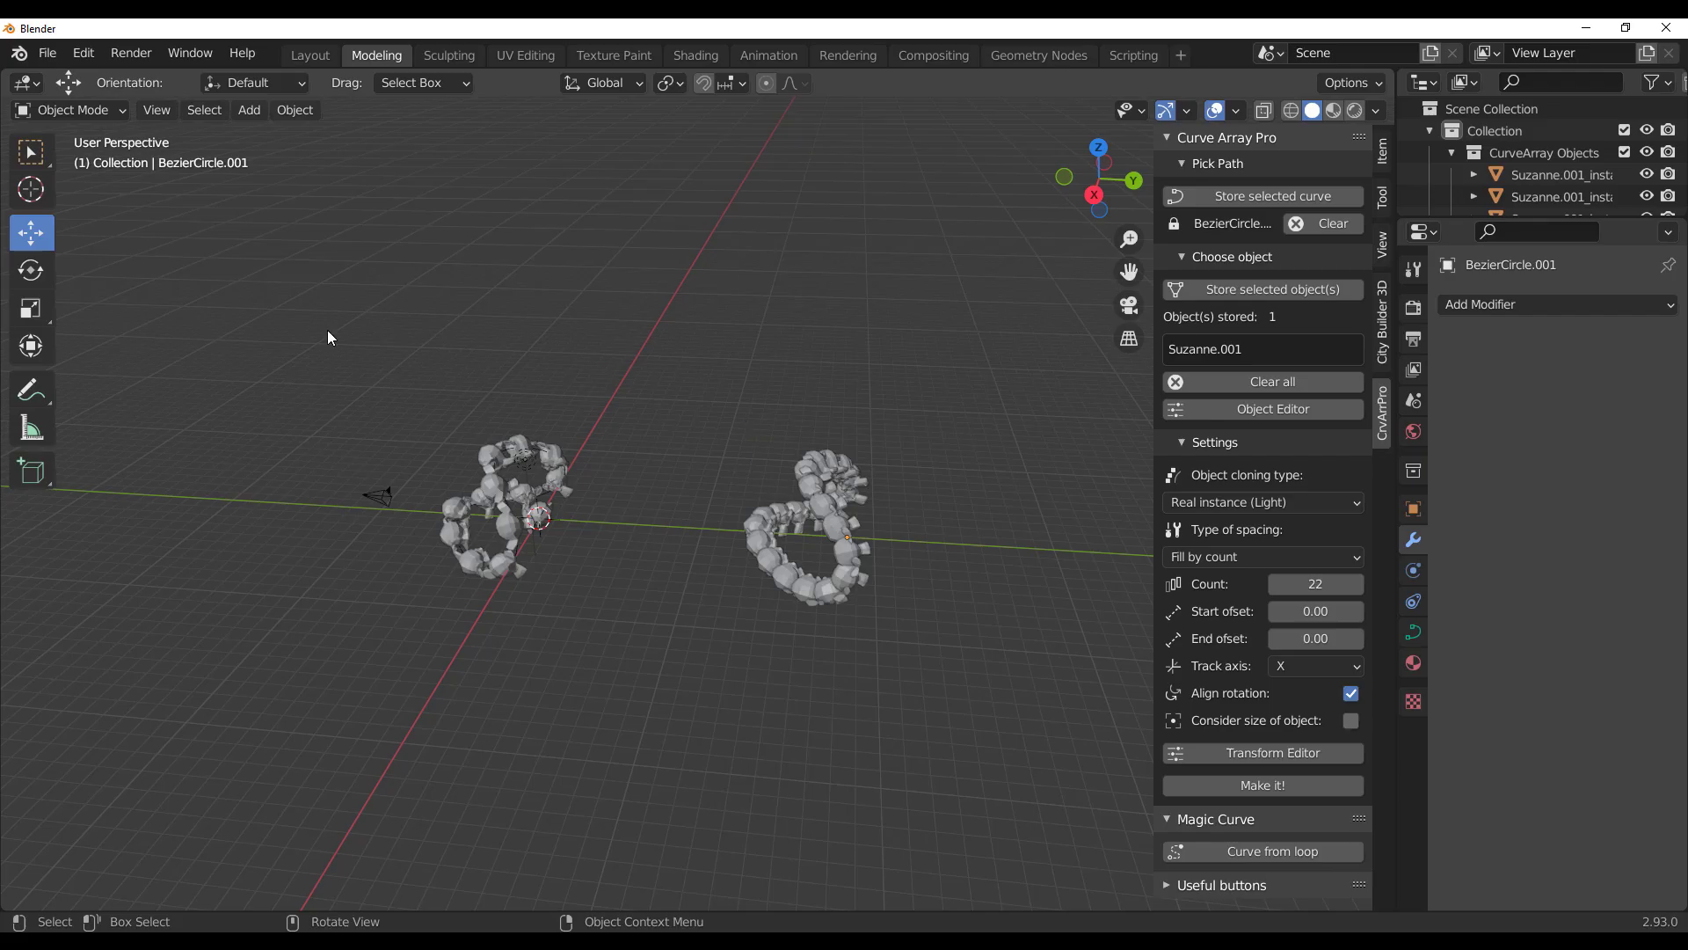
- Start a new General file
{"action": "left_click", "coordinate": [47, 54]}
{"action": "mouse_move", "coordinate": [79, 79]}
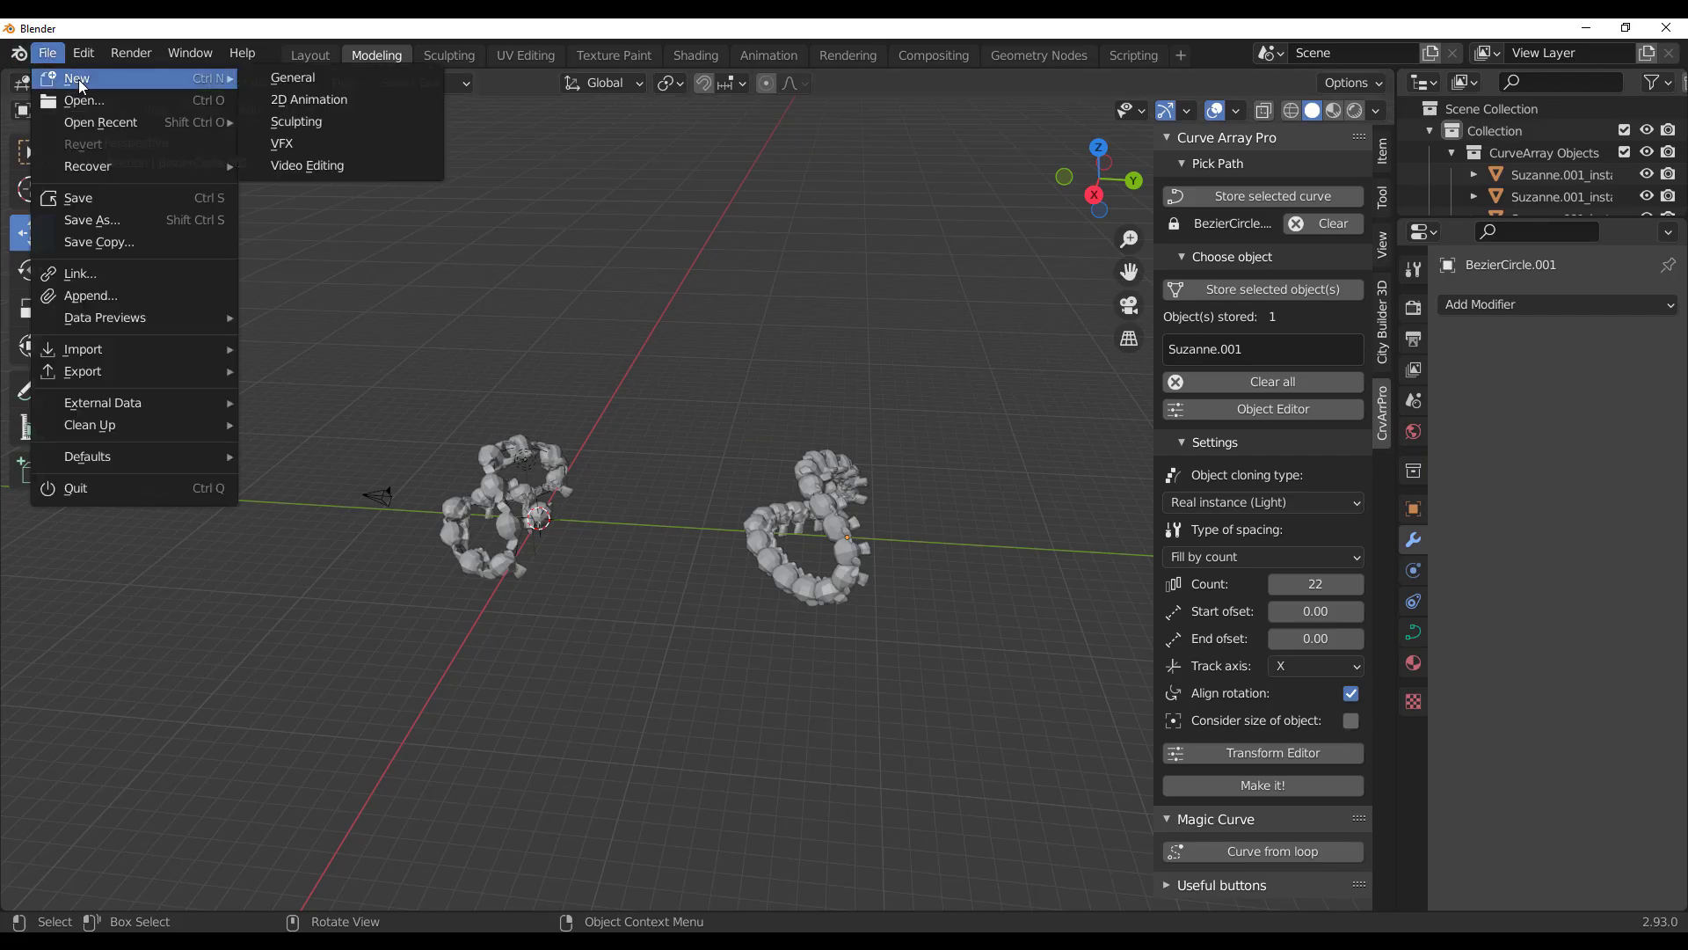
{"action": "left_click", "coordinate": [339, 71]}
{"action": "left_click", "coordinate": [925, 519]}
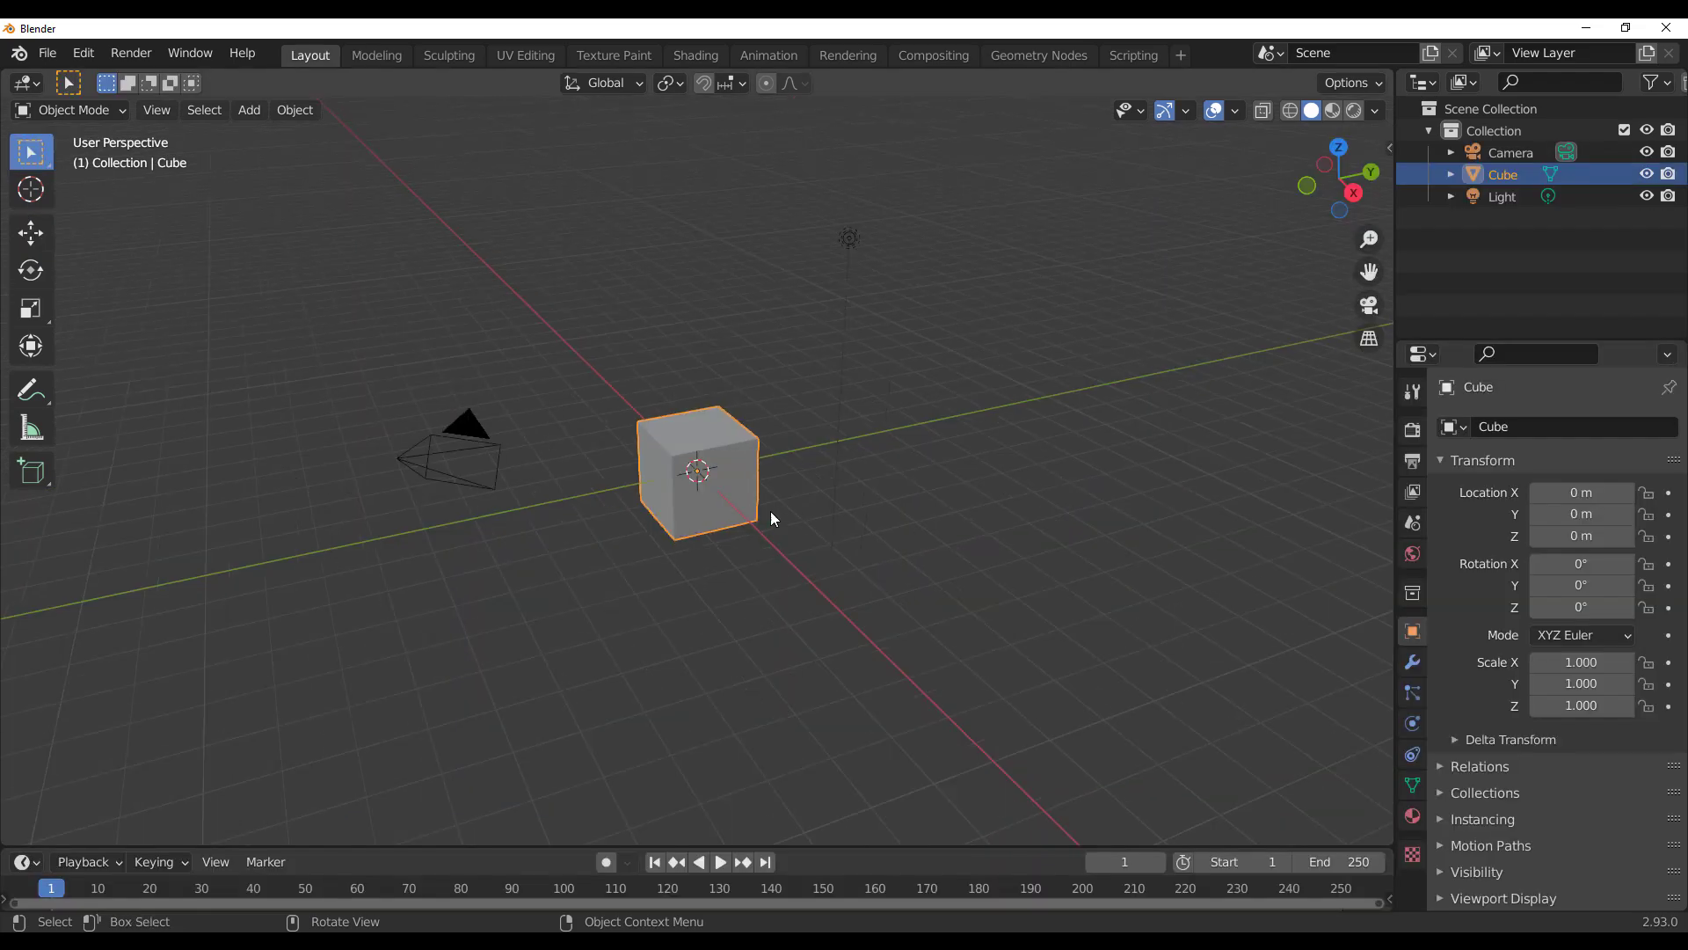
- Add a monkey mesh about 2.9 m and a cylinder about 5.7 m along Y from the default cube
{"action": "middle_click_drag", "start_coordinate": [770, 519], "coordinate": [712, 524]}
{"action": "key", "text": "shift+a"}
{"action": "mouse_move", "coordinate": [789, 471]}
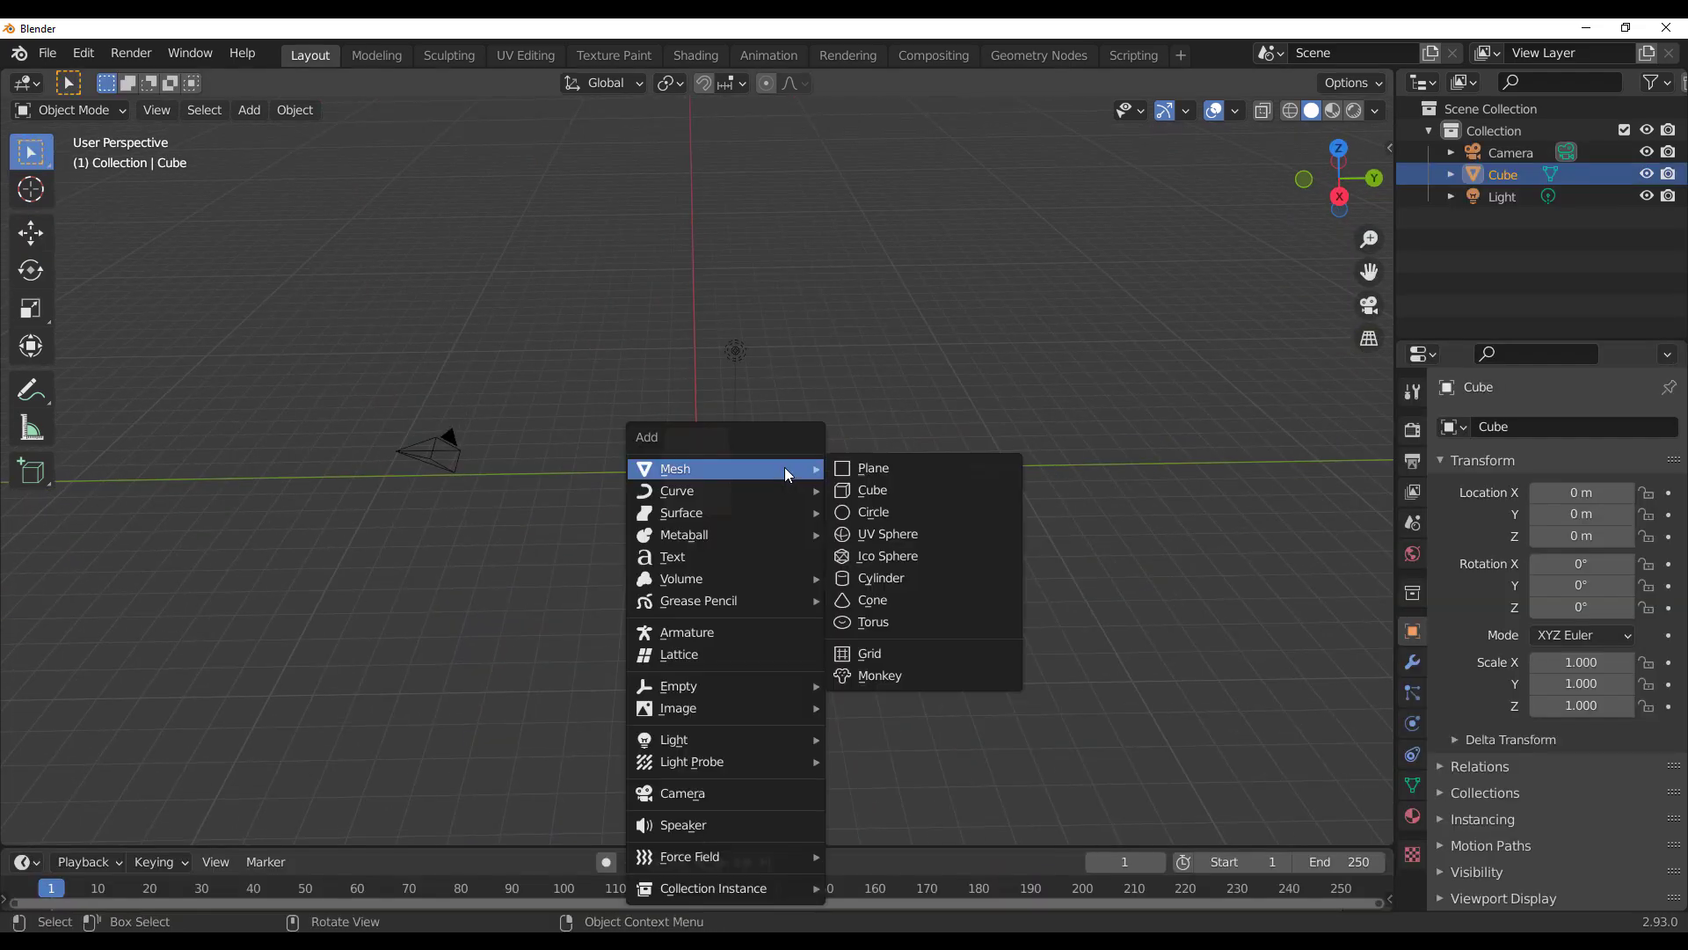
{"action": "left_click", "coordinate": [922, 683]}
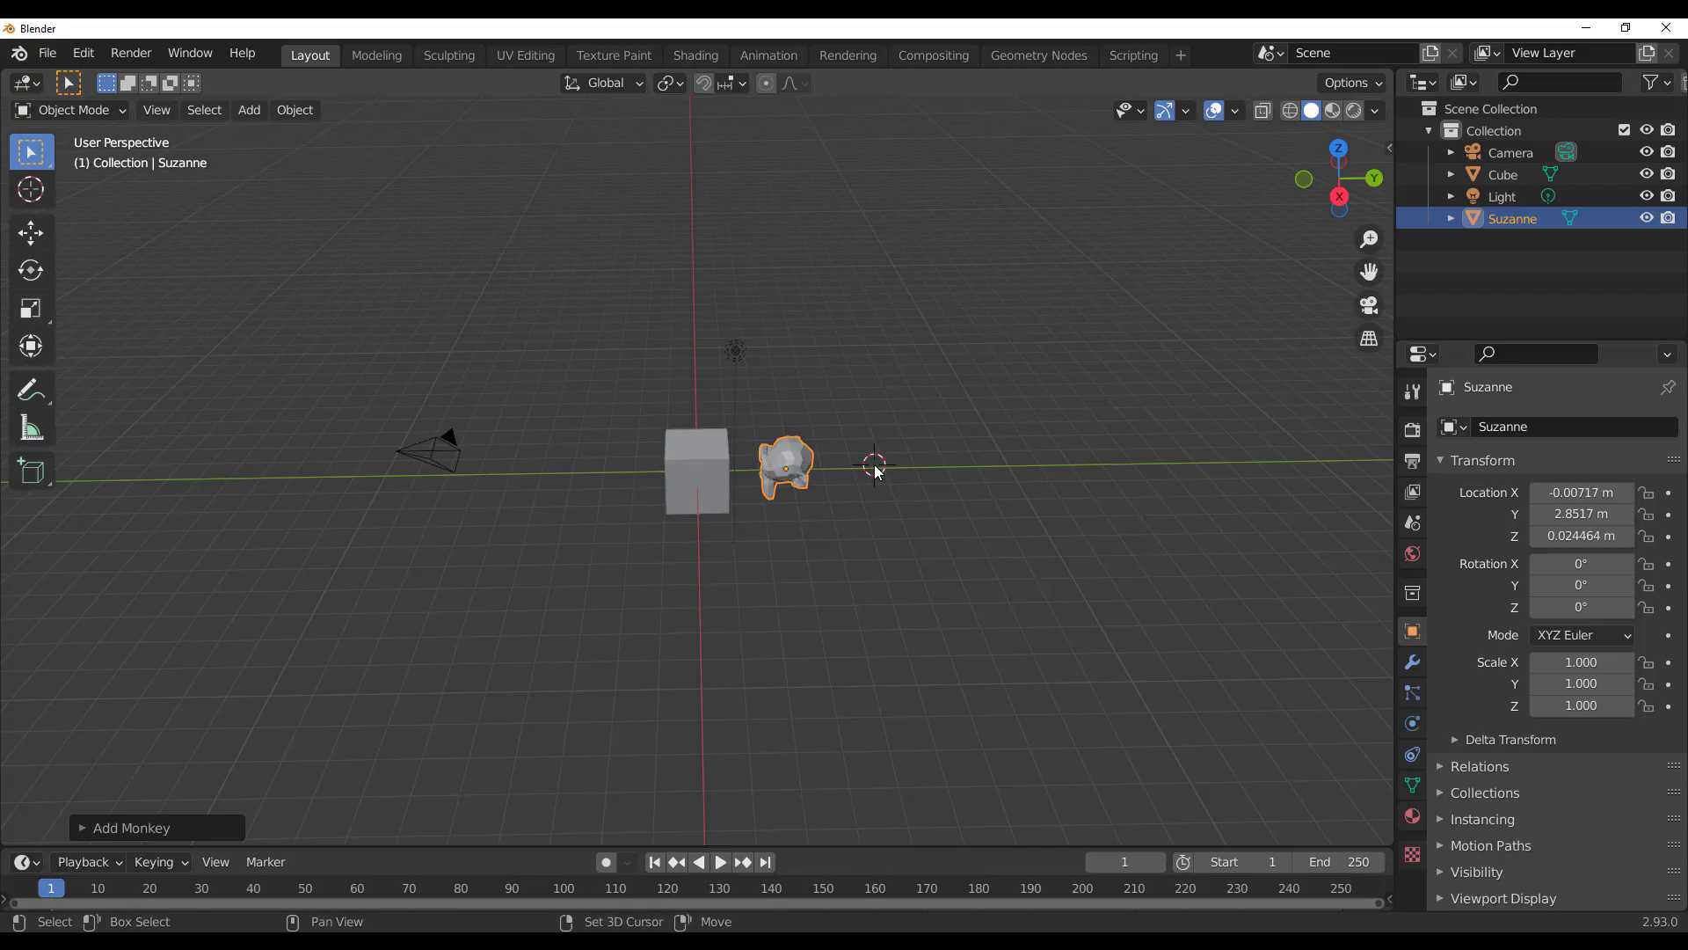
{"action": "key", "text": "shift+a"}
{"action": "mouse_move", "coordinate": [903, 477]}
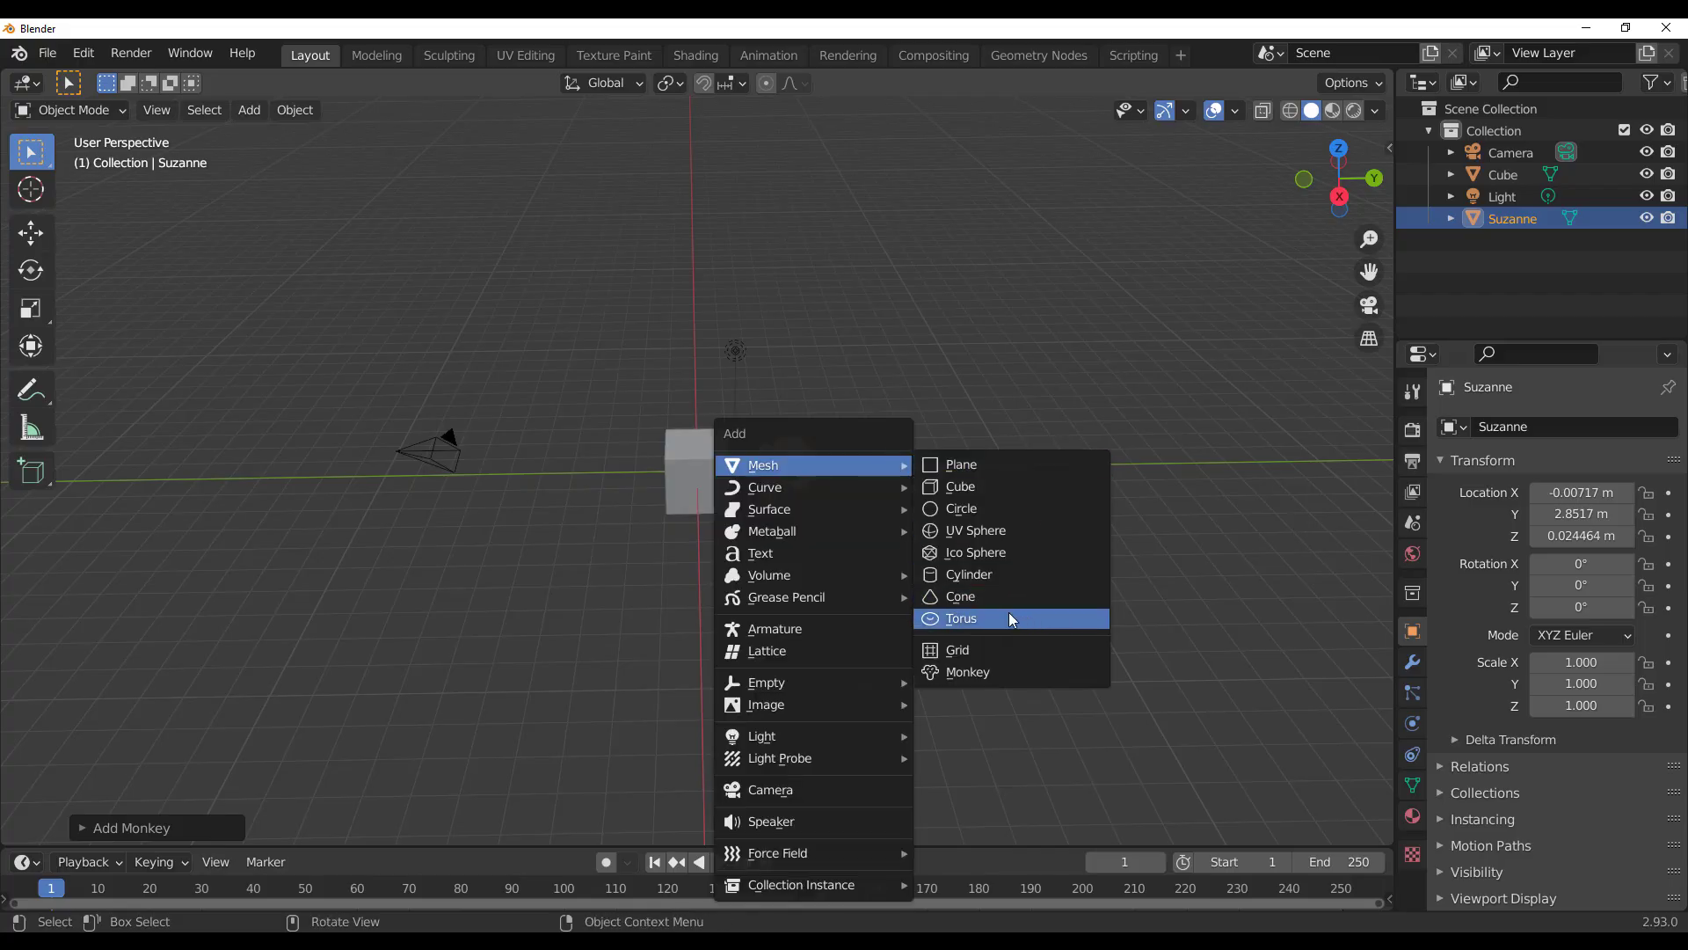
{"action": "left_click", "coordinate": [990, 573]}
- Add a UV sphere and move it along Y past the cylinder, to about 10.1 m
{"action": "key", "text": "shift+a"}
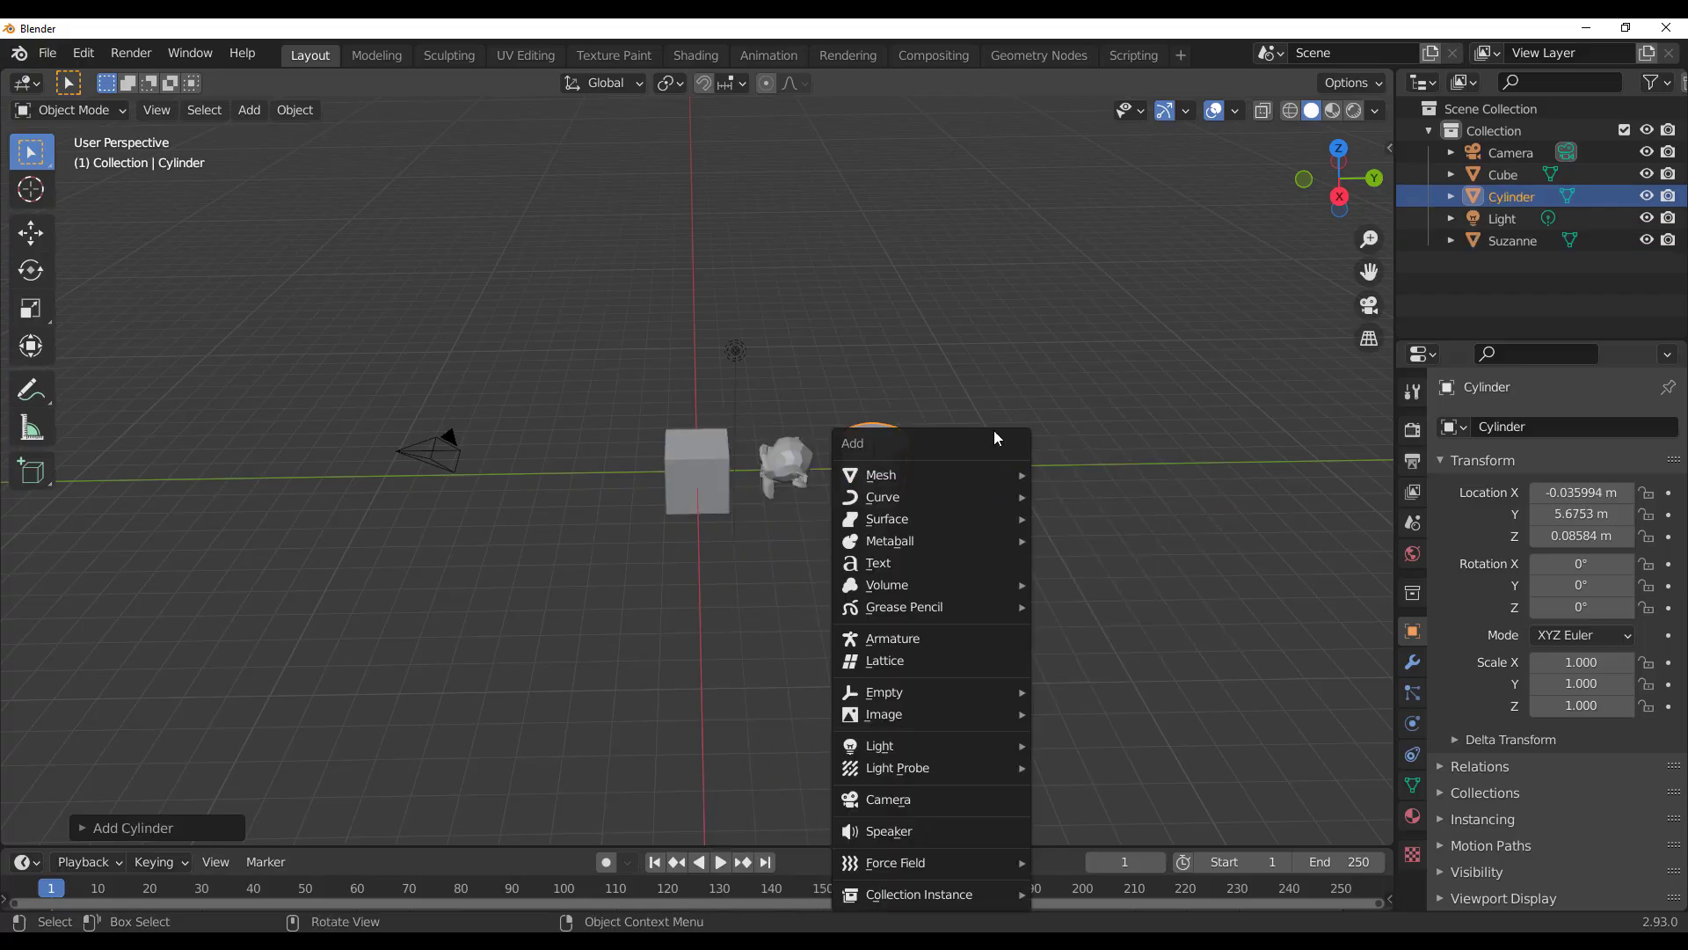
{"action": "mouse_move", "coordinate": [972, 473]}
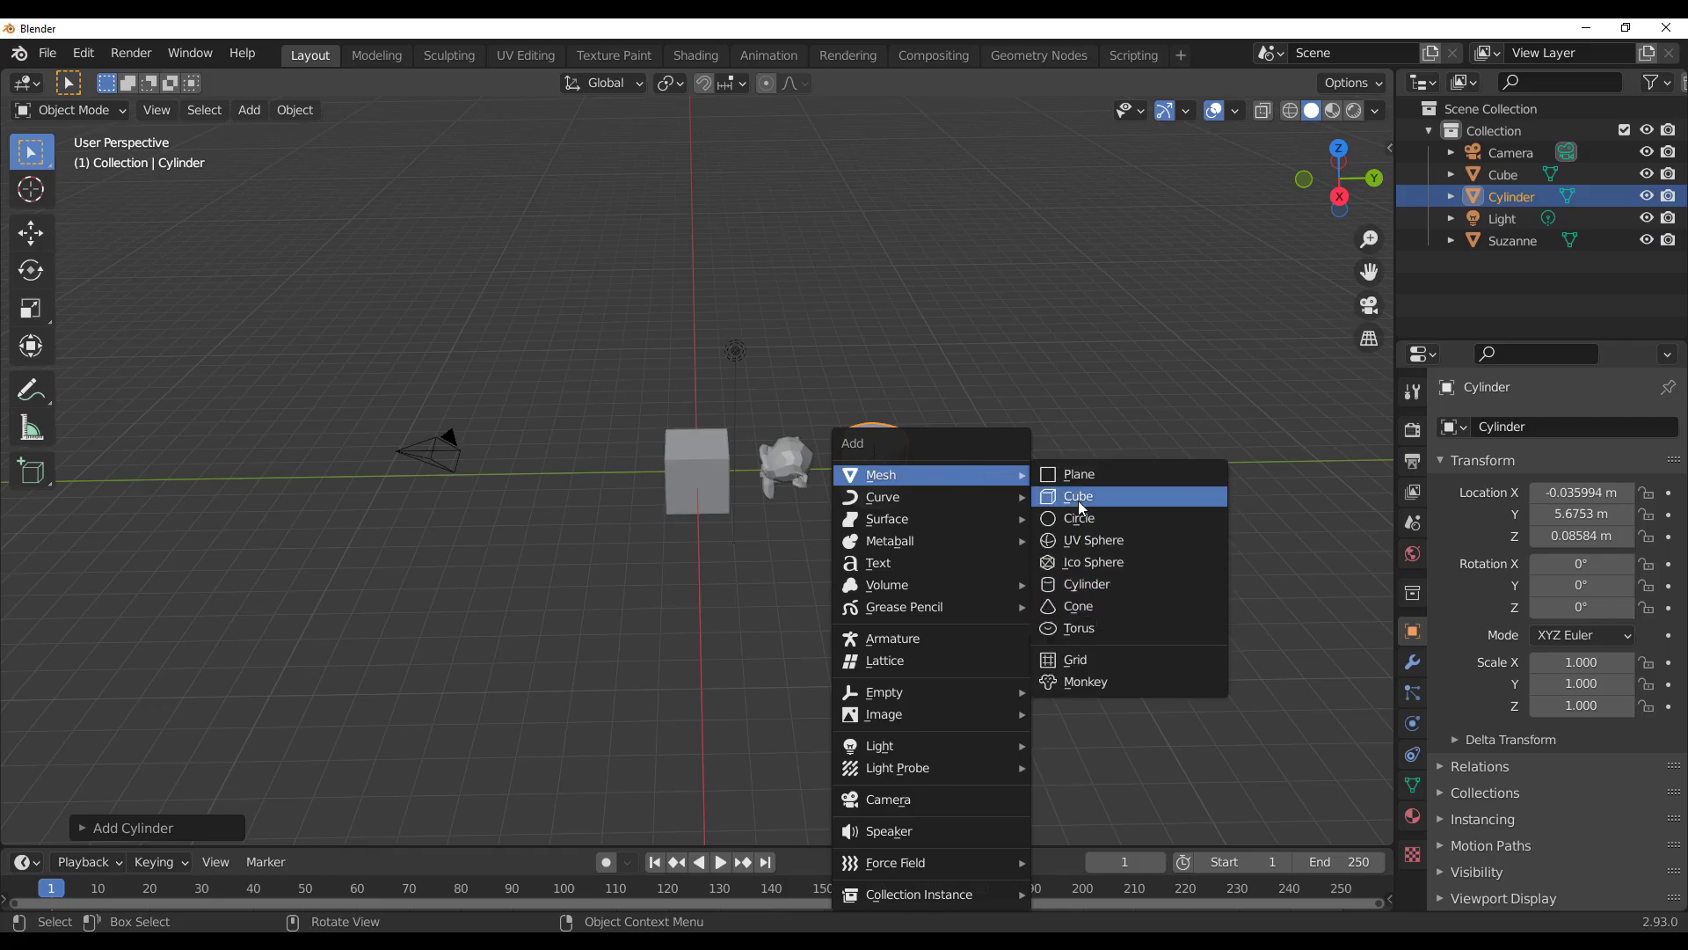
{"action": "left_click", "coordinate": [1095, 540]}
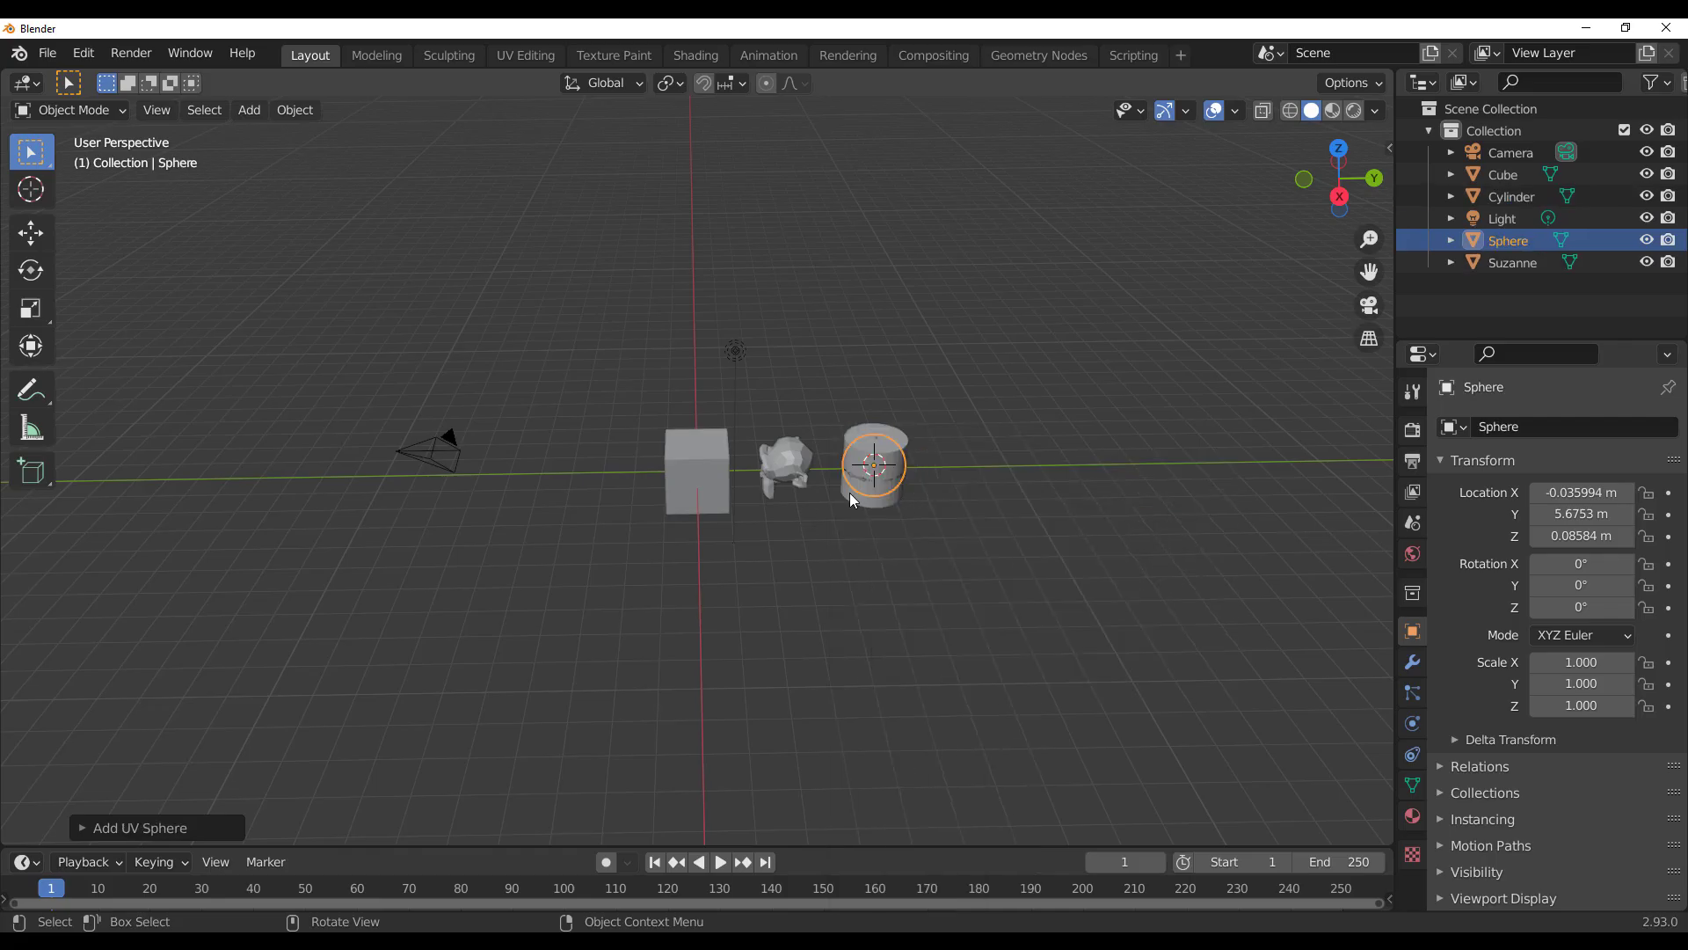
{"action": "left_click", "coordinate": [29, 236]}
{"action": "left_click_drag", "start_coordinate": [965, 468], "coordinate": [1102, 463]}
{"action": "left_click", "coordinate": [619, 633]}
- Place the 3D cursor on empty ground near the cube and add a NURBS path there
{"action": "right_click", "coordinate": [633, 636], "text": "shift"}
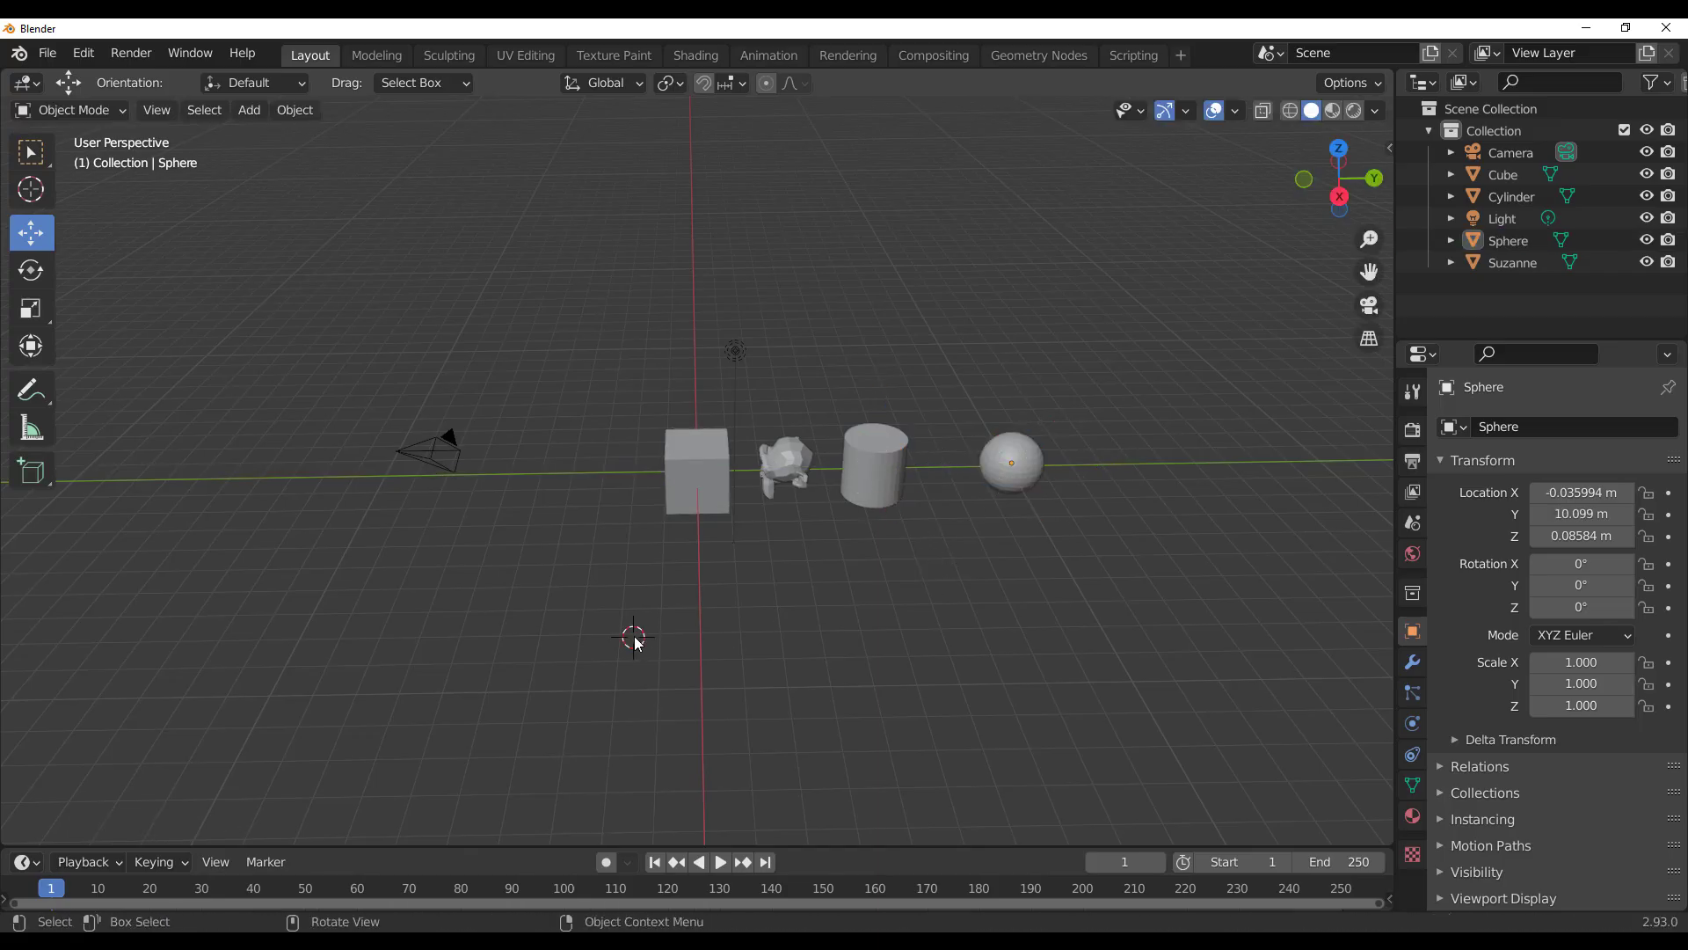
{"action": "key", "text": "shift+a"}
{"action": "mouse_move", "coordinate": [583, 514]}
{"action": "left_click", "coordinate": [753, 614]}
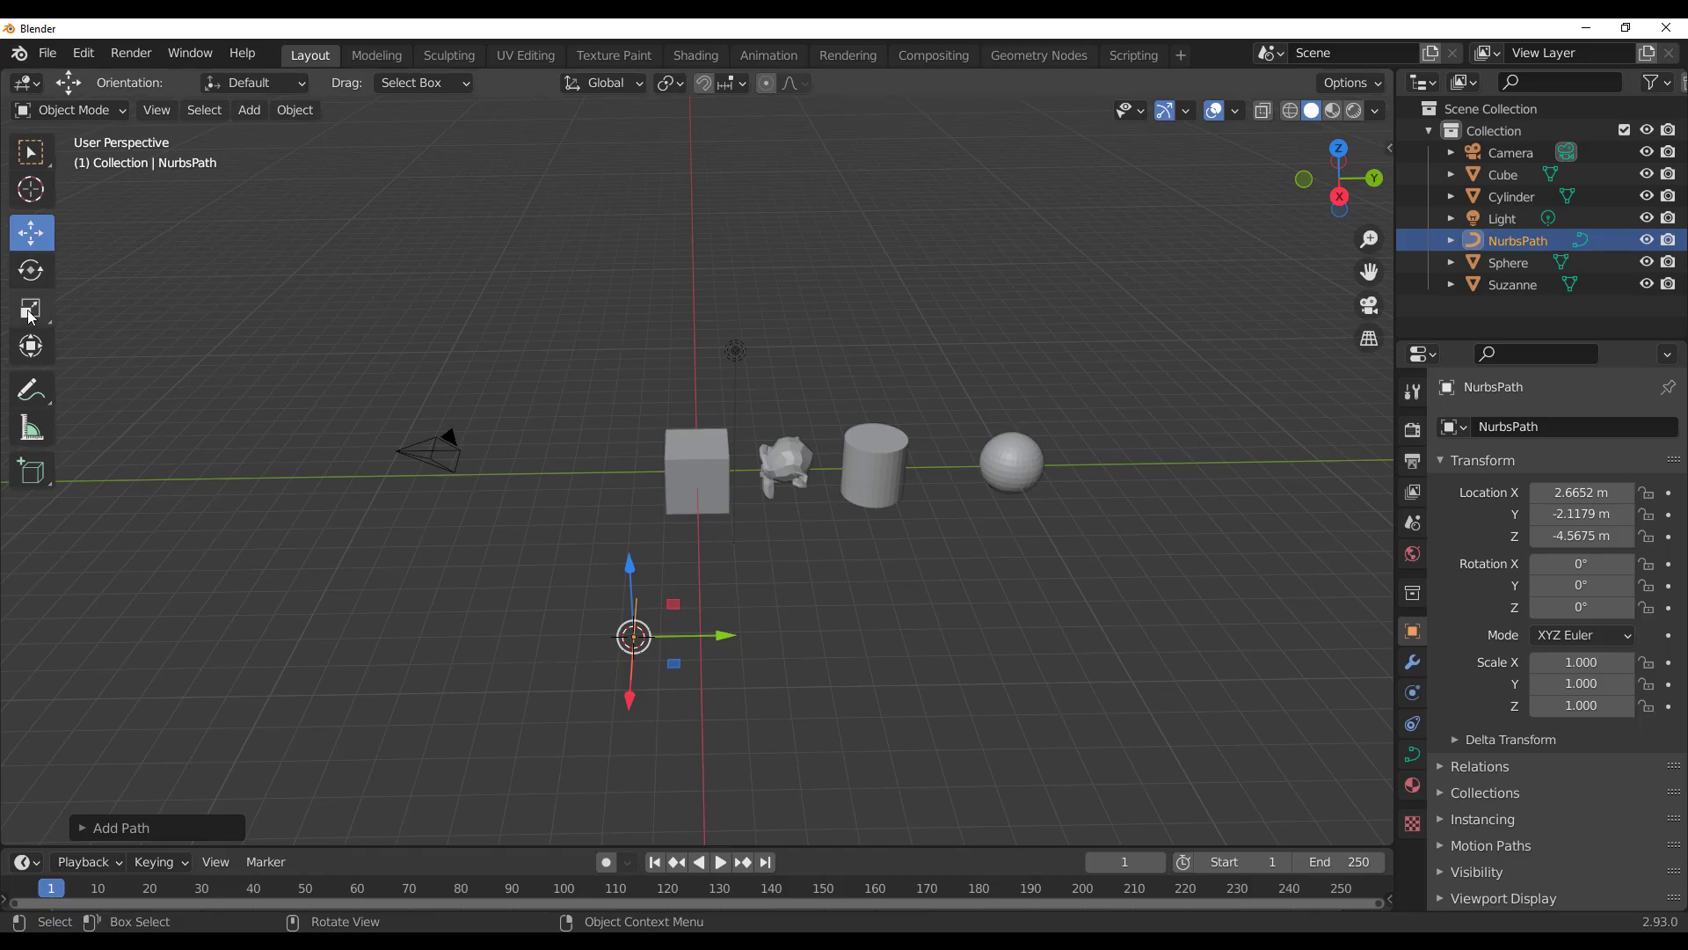
- Move the NURBS path clear of the objects, to about X 10.1 m, Y -5.6 m and Z 0.3 m
{"action": "middle_click_drag", "start_coordinate": [490, 622], "coordinate": [820, 598]}
{"action": "left_click_drag", "start_coordinate": [795, 547], "coordinate": [787, 410]}
{"action": "middle_click_drag", "start_coordinate": [875, 526], "coordinate": [785, 573]}
{"action": "left_click_drag", "start_coordinate": [846, 500], "coordinate": [1169, 563]}
{"action": "middle_click_drag", "start_coordinate": [1169, 563], "coordinate": [923, 654]}
{"action": "left_click_drag", "start_coordinate": [922, 653], "coordinate": [763, 680]}
{"action": "middle_click_drag", "start_coordinate": [739, 700], "coordinate": [841, 743]}
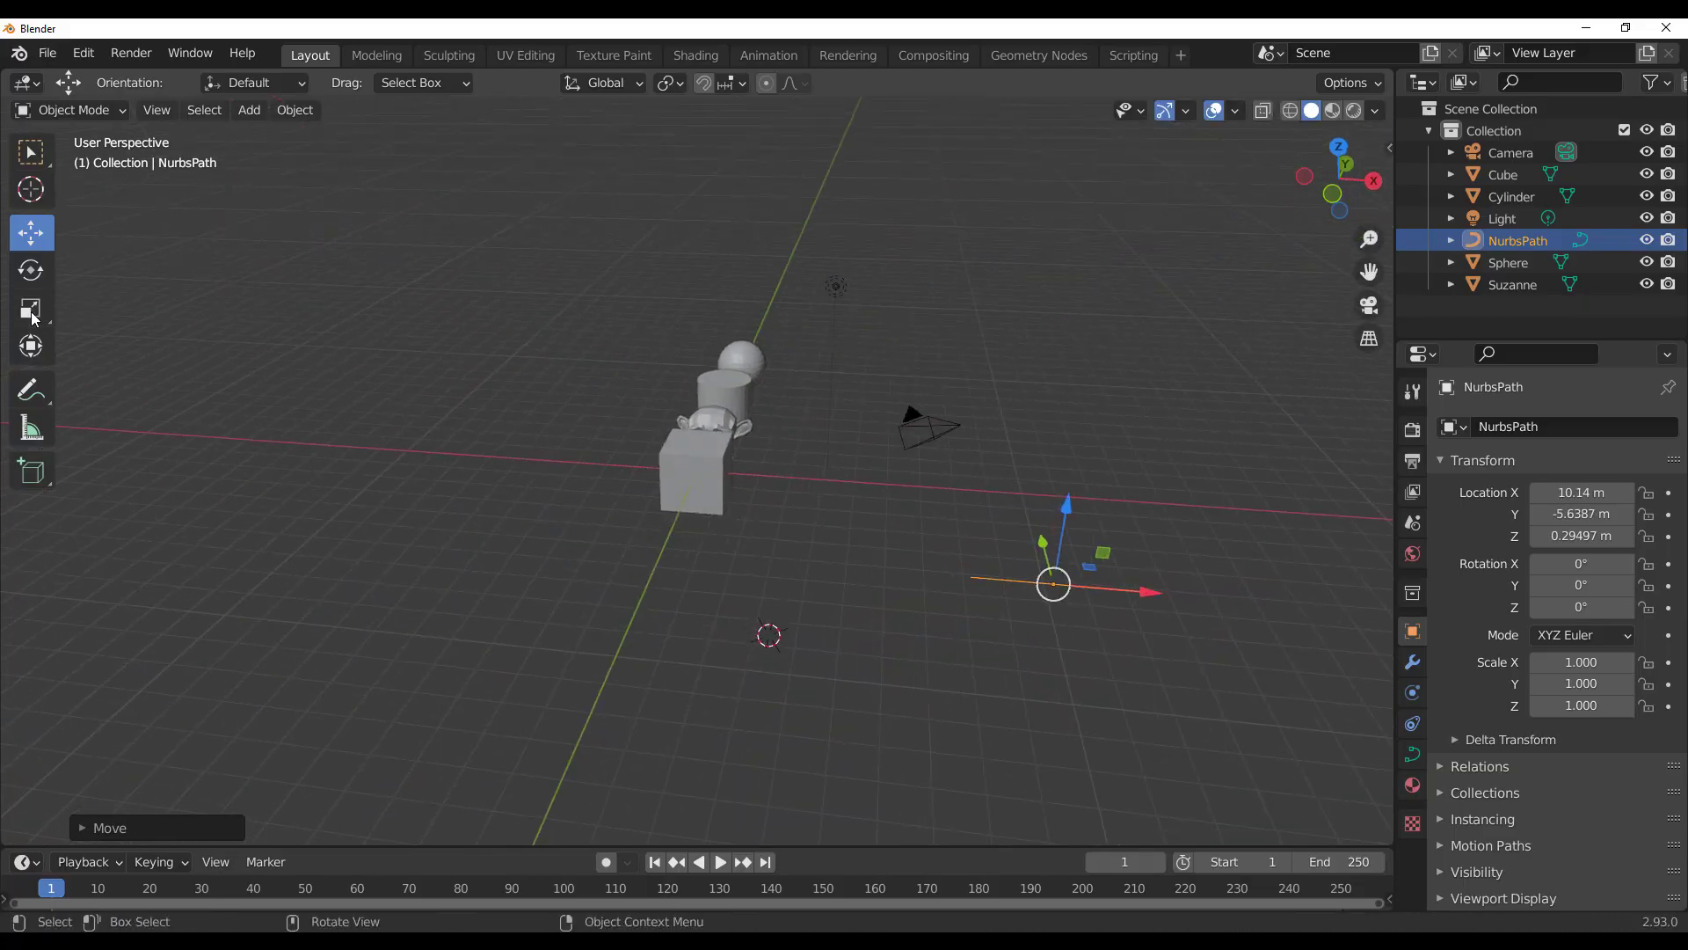
- Stretch the NURBS path along X to a scale of about 3.76
{"action": "left_click", "coordinate": [31, 312]}
{"action": "left_click_drag", "start_coordinate": [1140, 598], "coordinate": [1169, 620]}
{"action": "scroll", "coordinate": [547, 686], "scroll_direction": "down", "scroll_amount": 4}
{"action": "middle_click_drag", "start_coordinate": [547, 686], "coordinate": [395, 689], "text": "shift"}
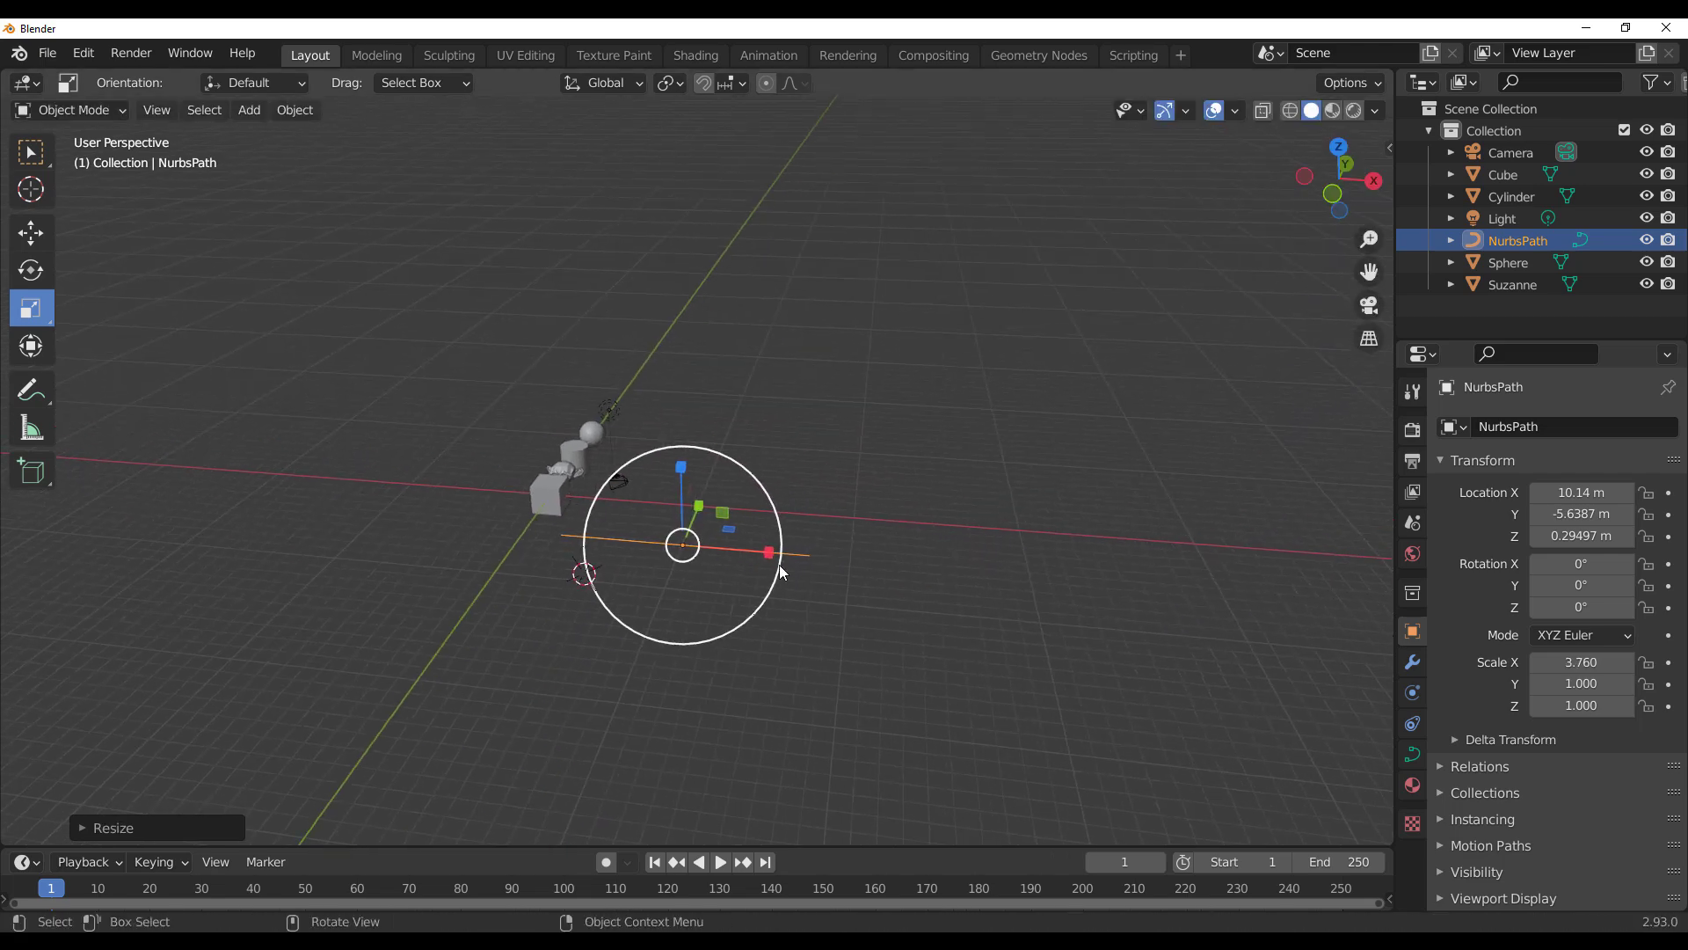
- Store the NURBS path as the curve for Curve Array Pro
{"action": "key", "text": "n"}
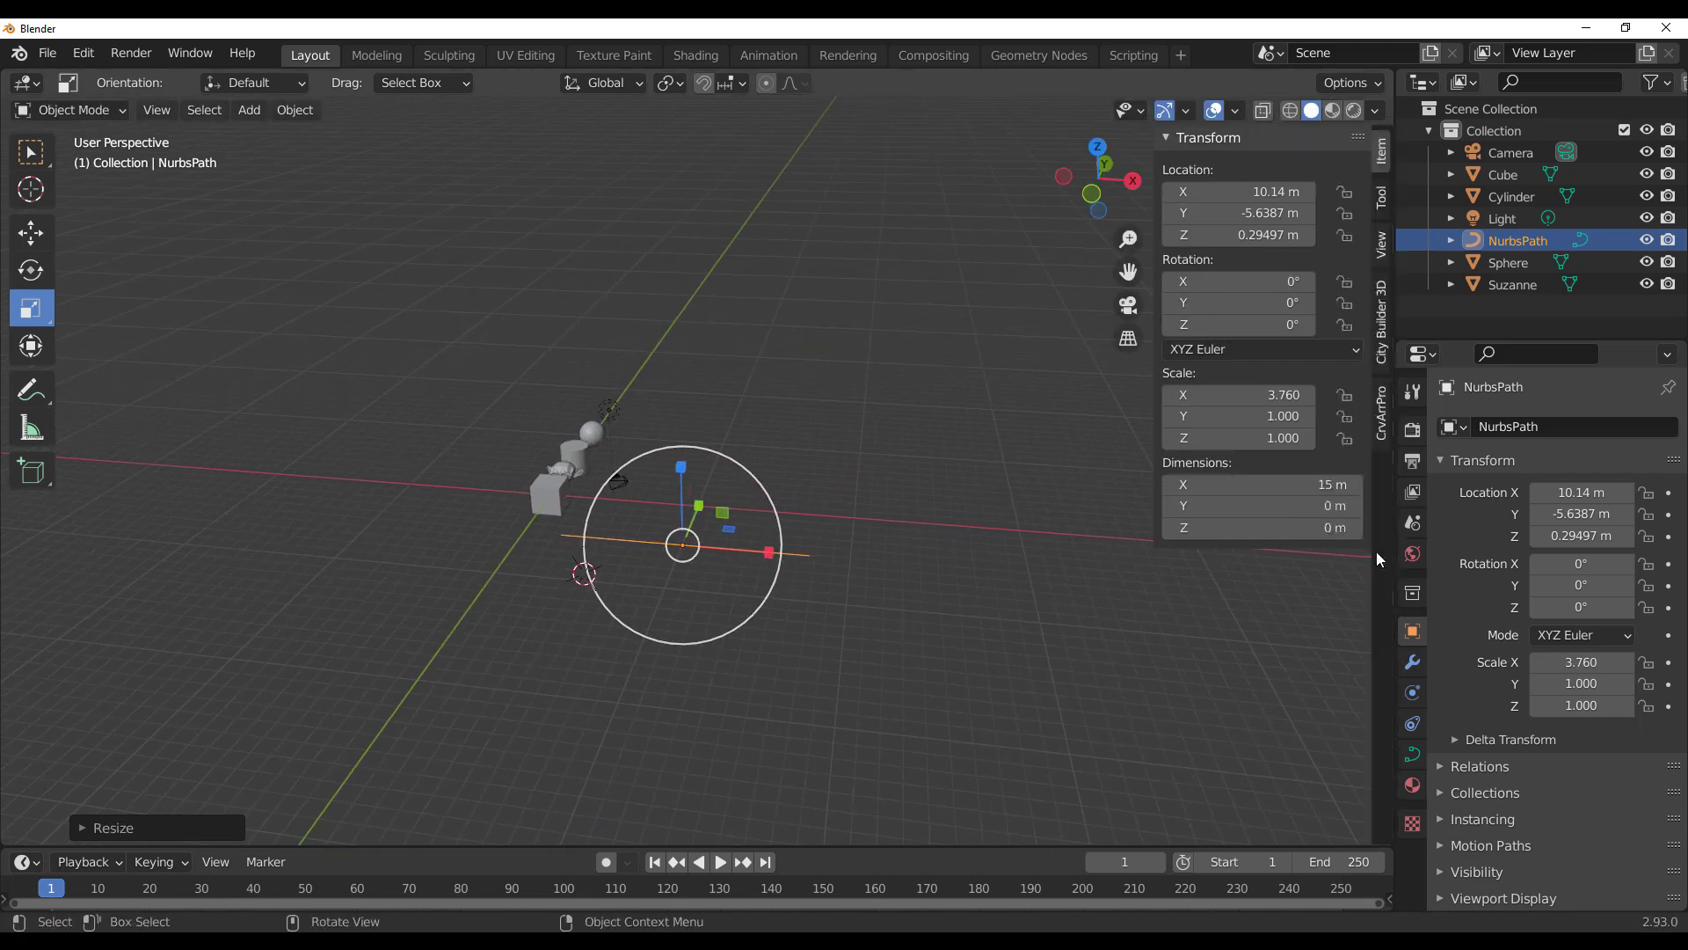
{"action": "left_click", "coordinate": [1384, 431]}
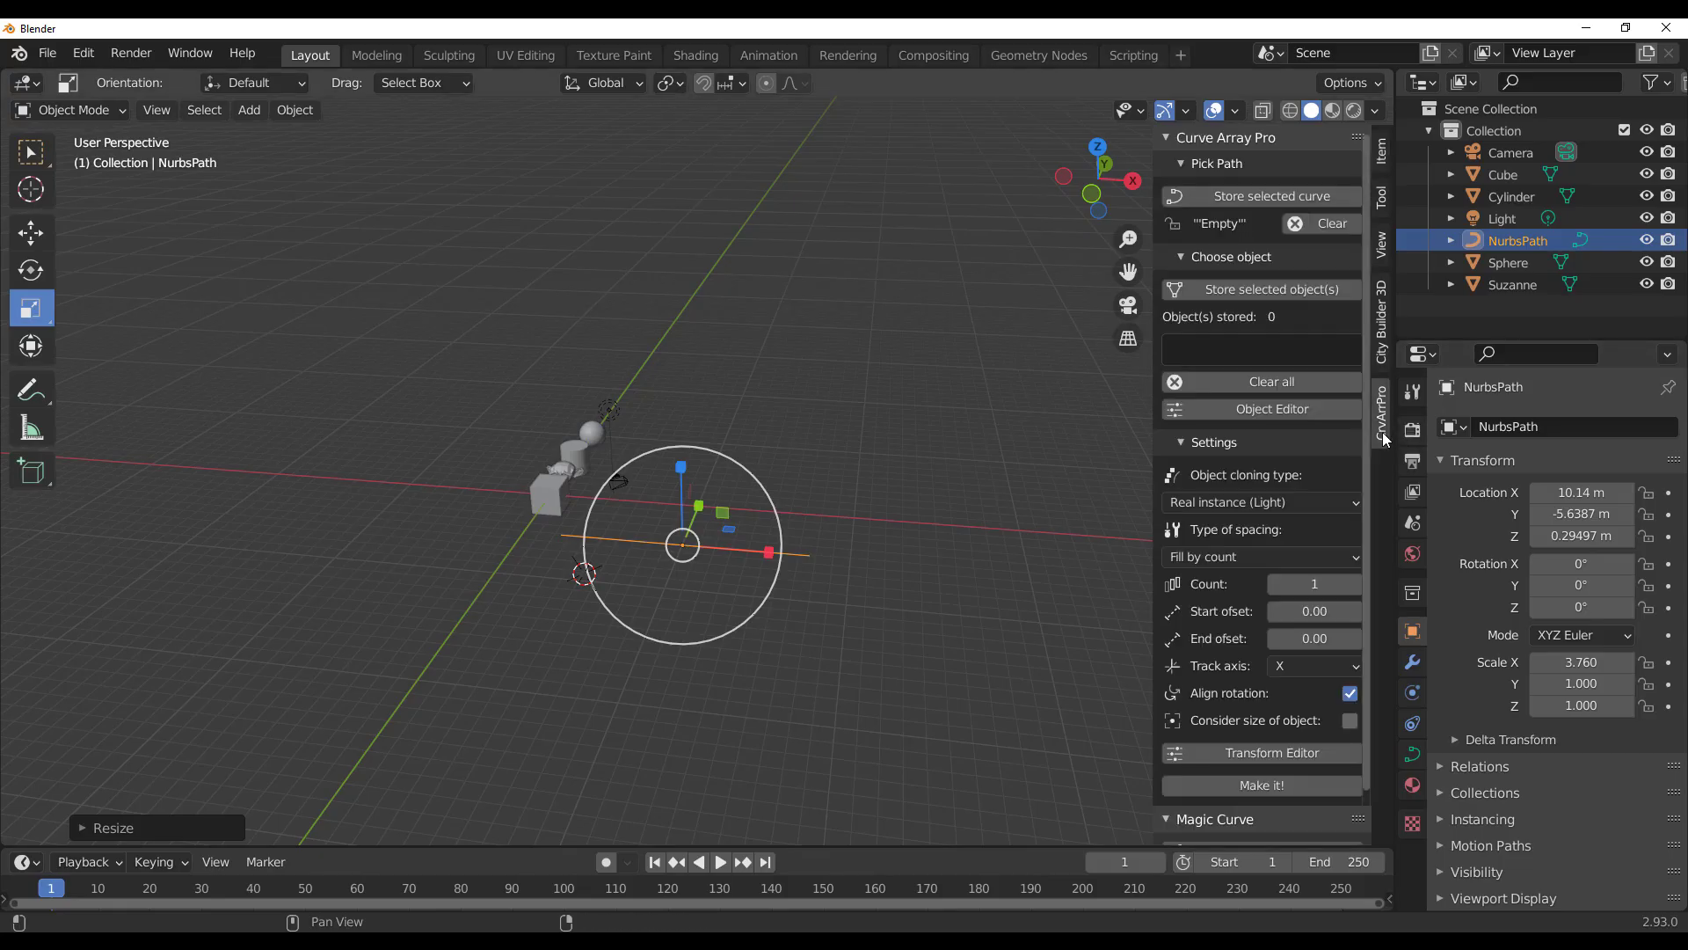
{"action": "left_click", "coordinate": [1247, 193]}
- Select the cube, monkey, cylinder and sphere in that order and store them as the array objects
{"action": "middle_click_drag", "start_coordinate": [590, 409], "coordinate": [795, 451]}
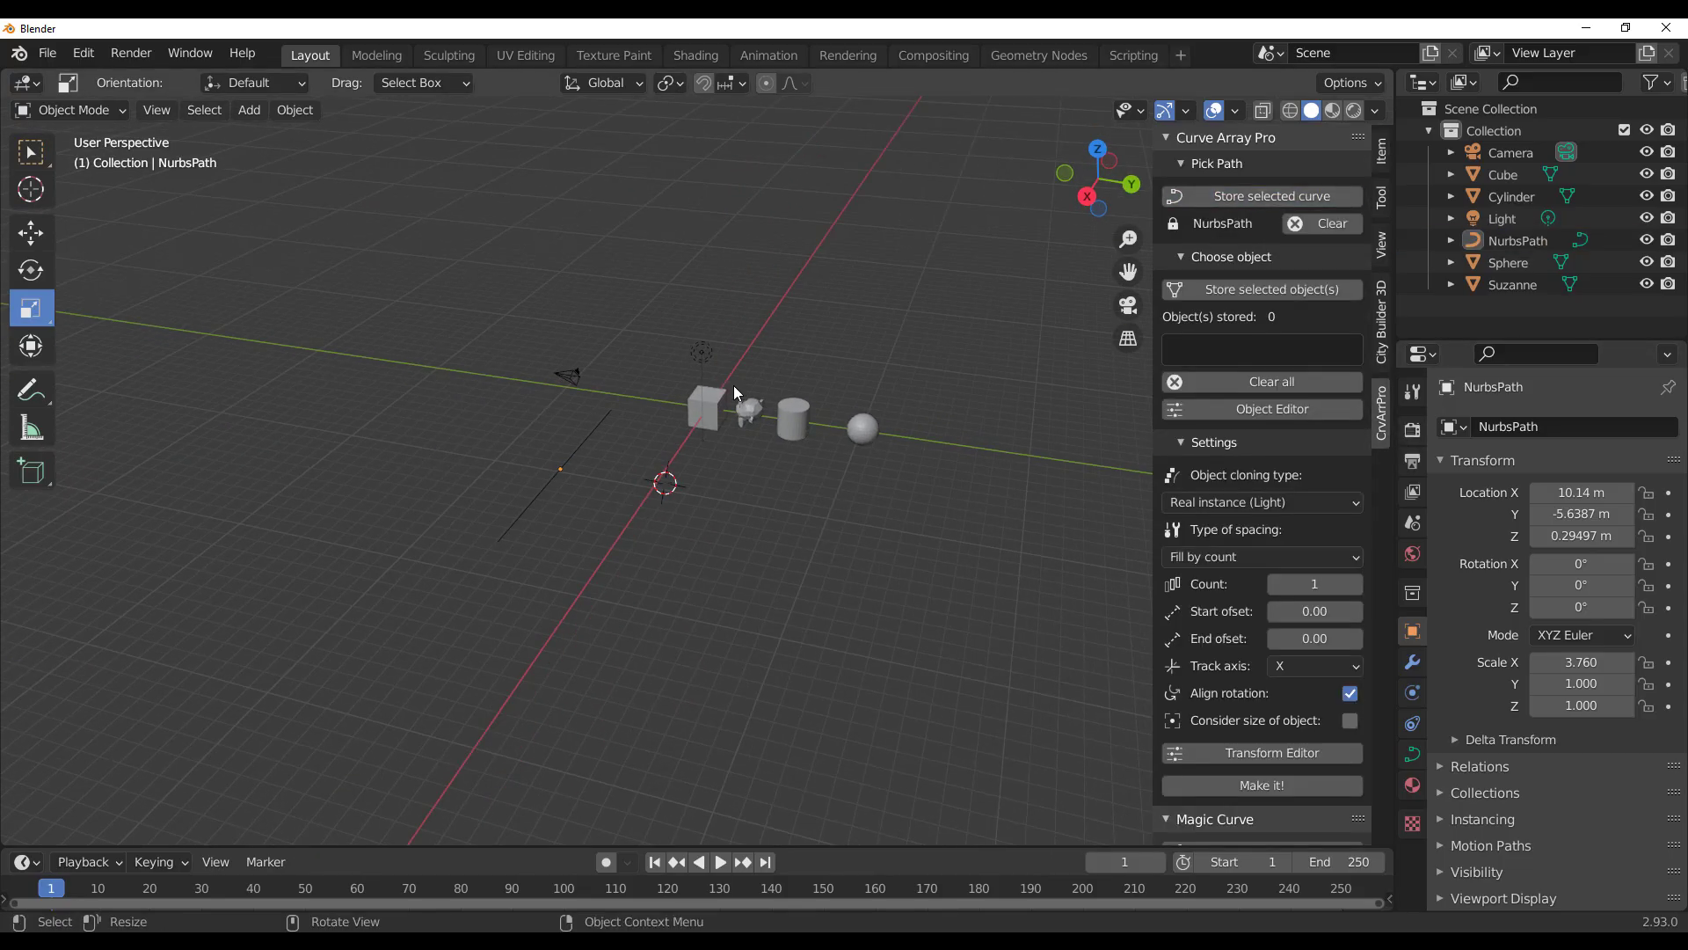
{"action": "left_click", "coordinate": [733, 385]}
{"action": "left_click", "coordinate": [756, 408], "text": "shift"}
{"action": "left_click", "coordinate": [802, 411], "text": "shift"}
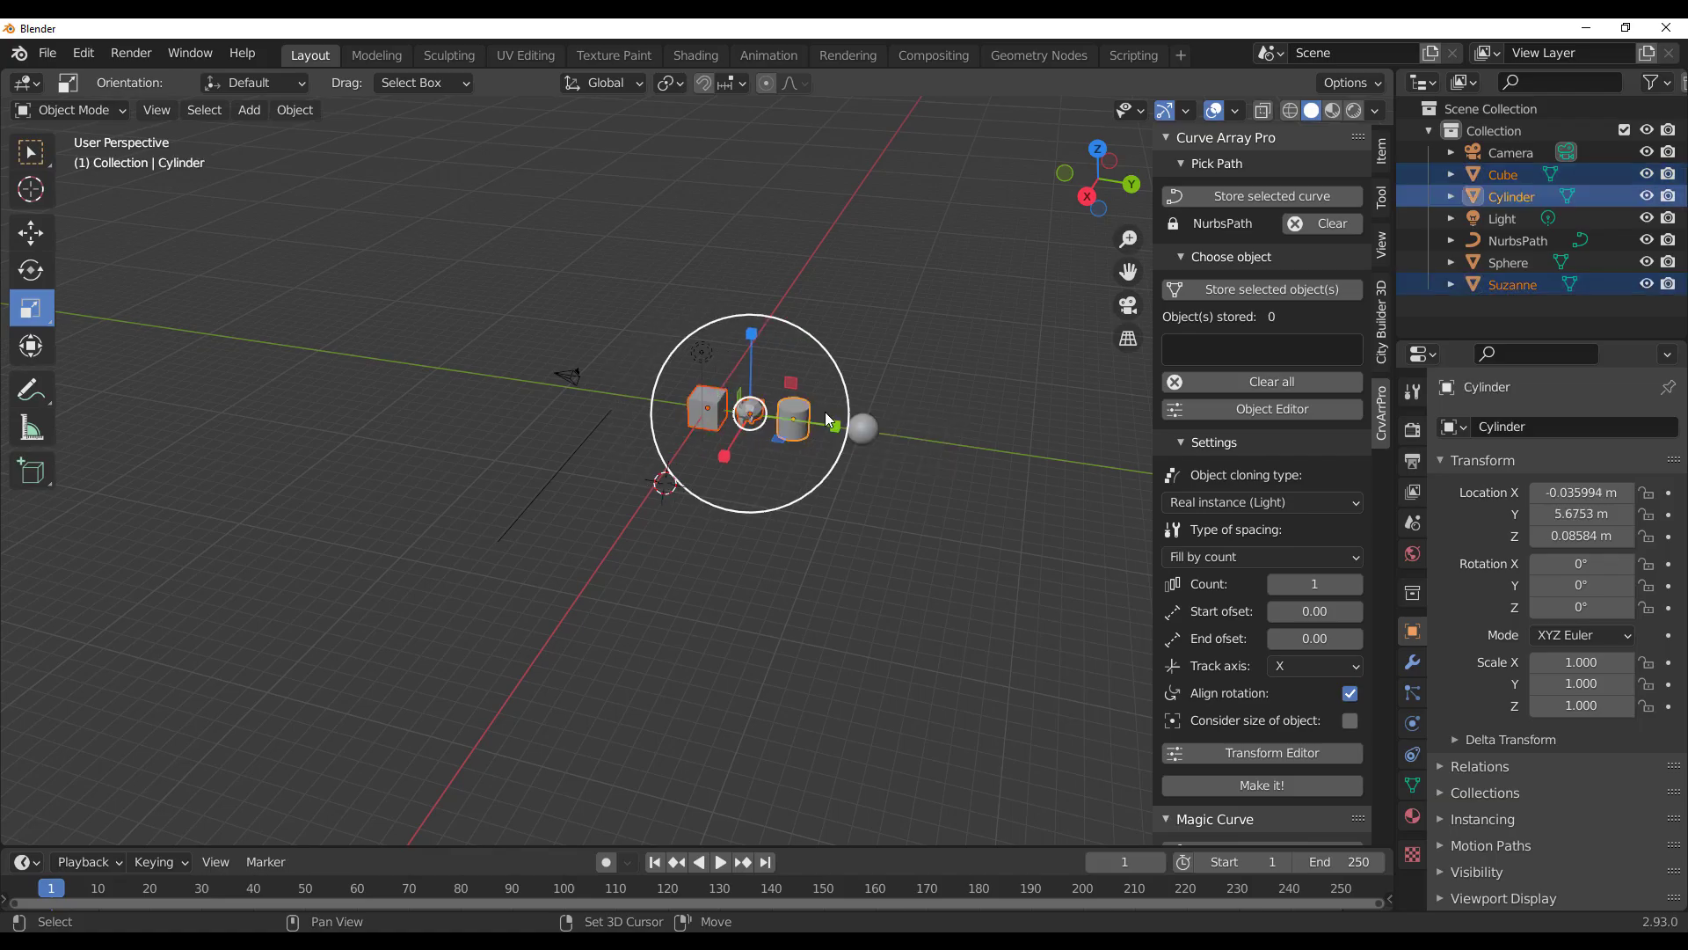
{"action": "left_click", "coordinate": [864, 424], "text": "shift"}
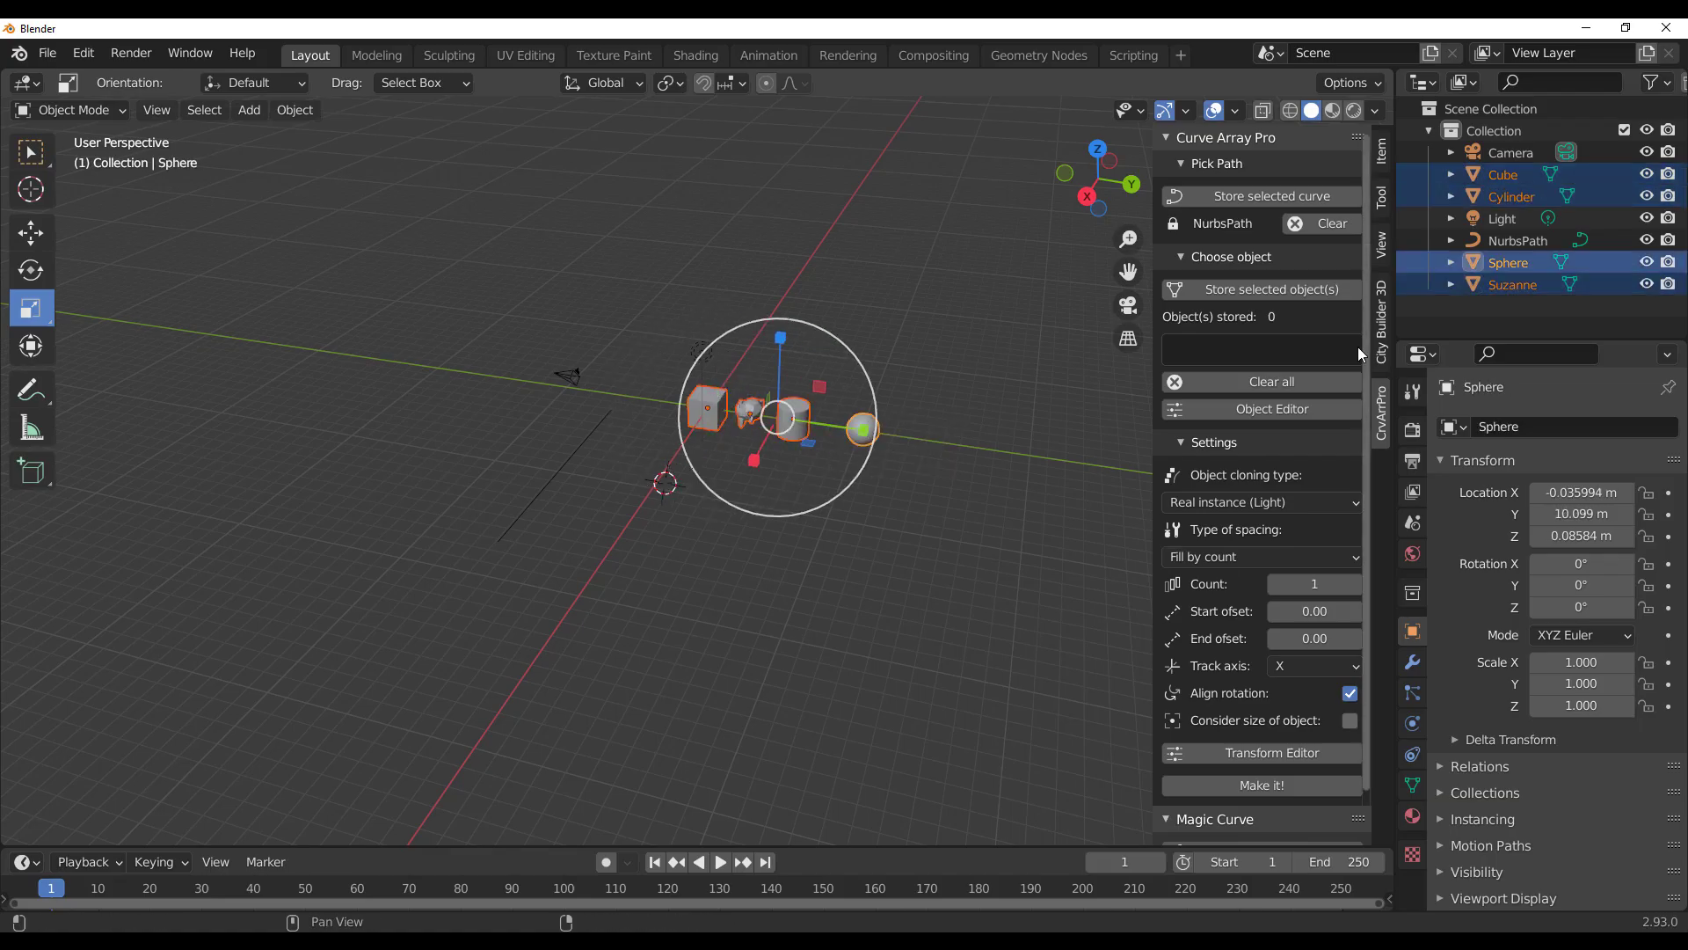
{"action": "left_click", "coordinate": [1249, 291]}
- Try arraying the four stored objects along the NURBS path with a count of 35
{"action": "middle_click_drag", "start_coordinate": [791, 493], "coordinate": [851, 534]}
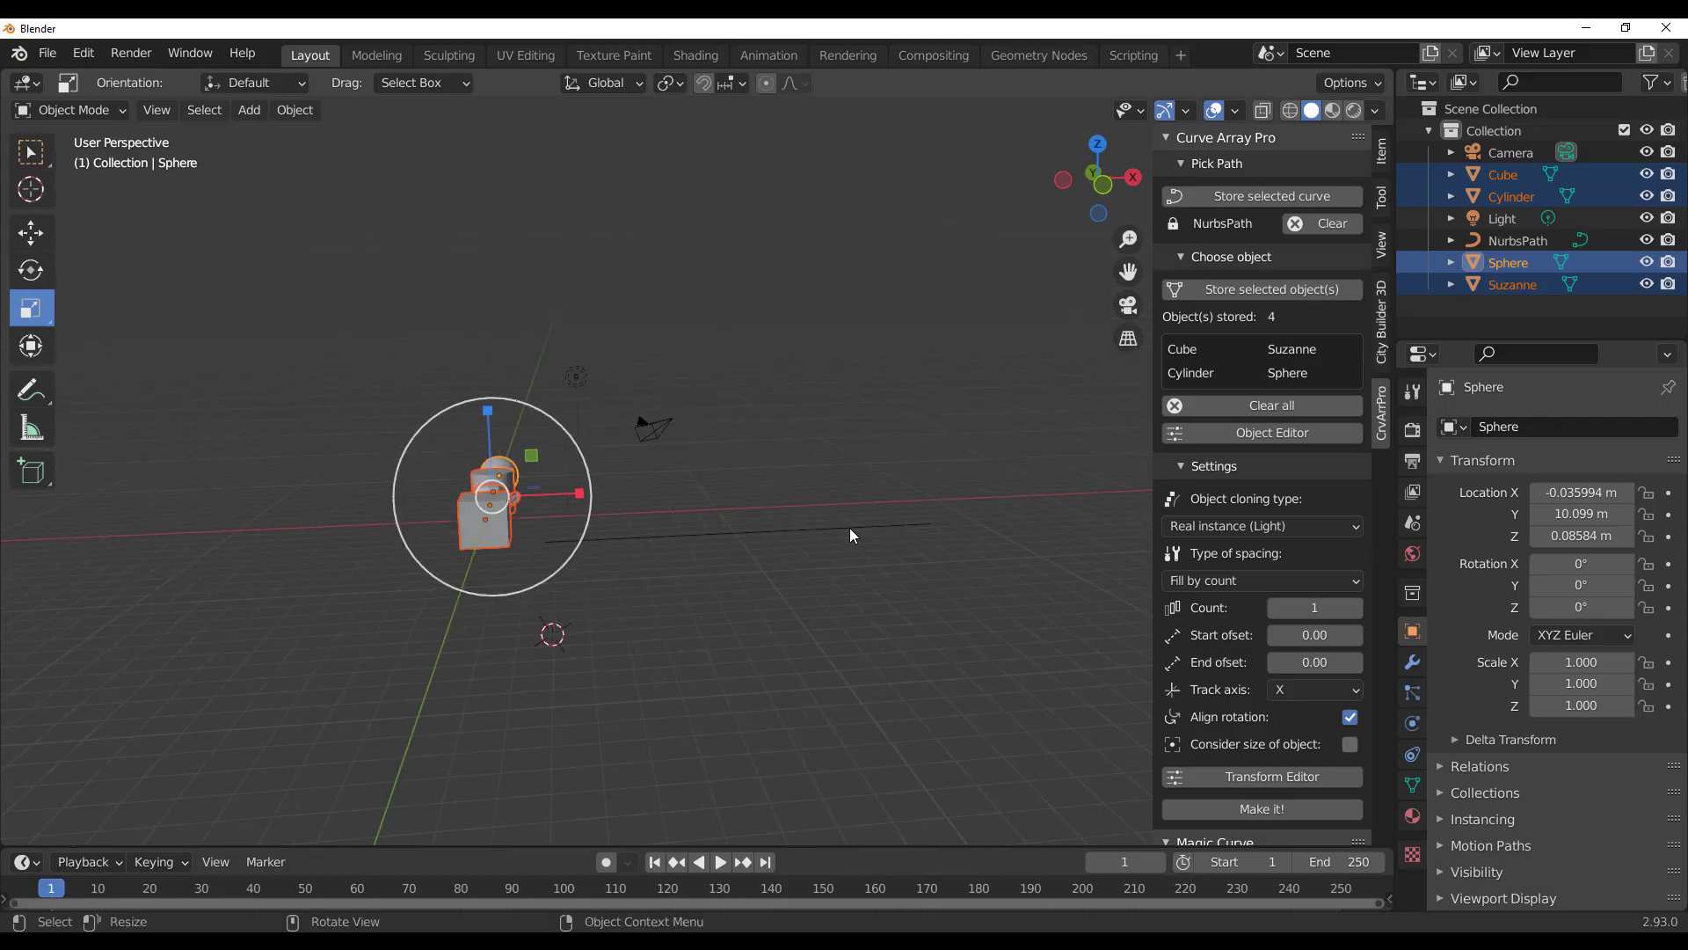
{"action": "left_click", "coordinate": [740, 531]}
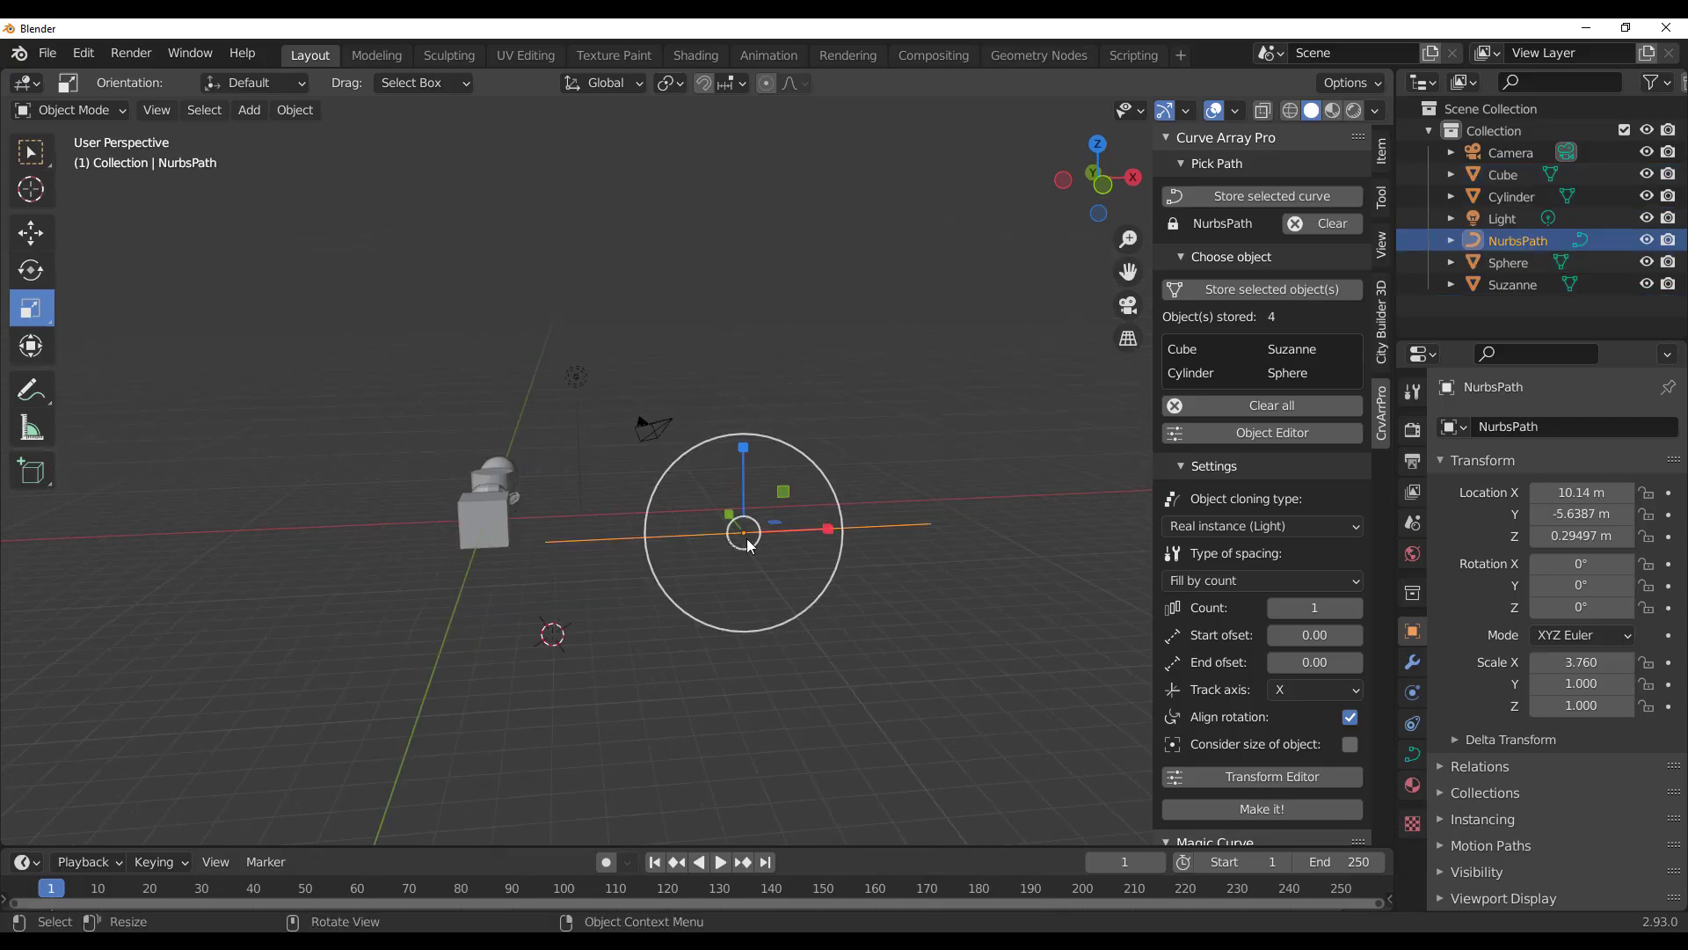
{"action": "left_click", "coordinate": [1276, 809]}
{"action": "left_click", "coordinate": [121, 828]}
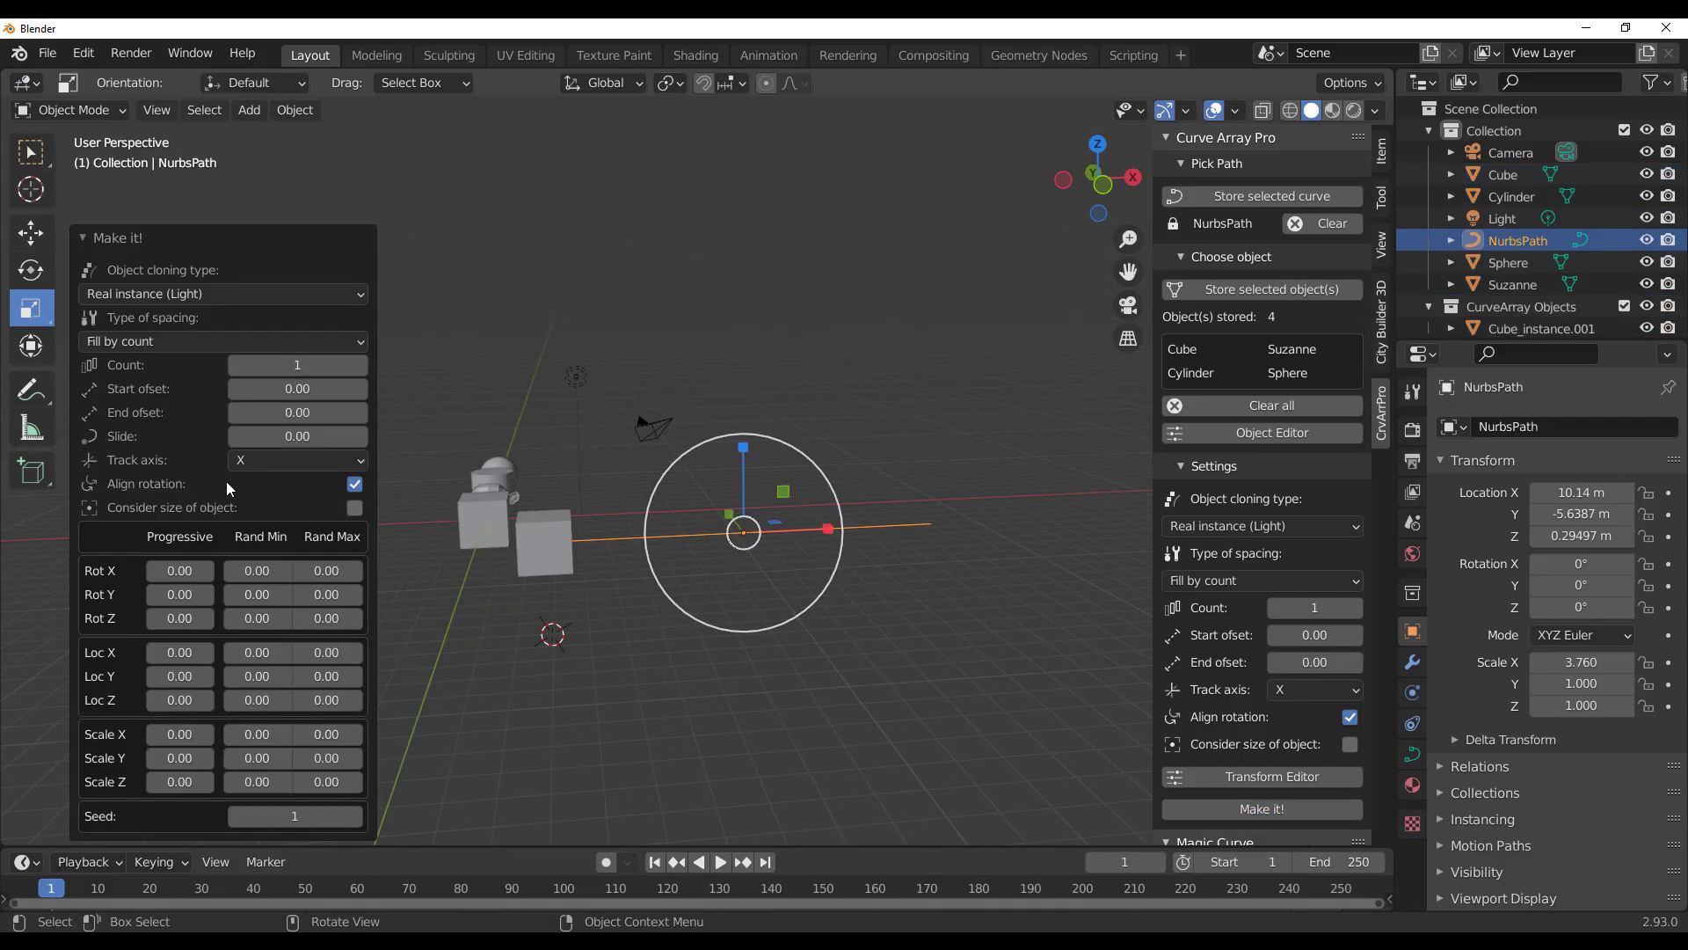
{"action": "left_click_drag", "start_coordinate": [297, 365], "coordinate": [380, 365]}
{"action": "middle_click_drag", "start_coordinate": [747, 636], "coordinate": [705, 641], "text": "shift"}
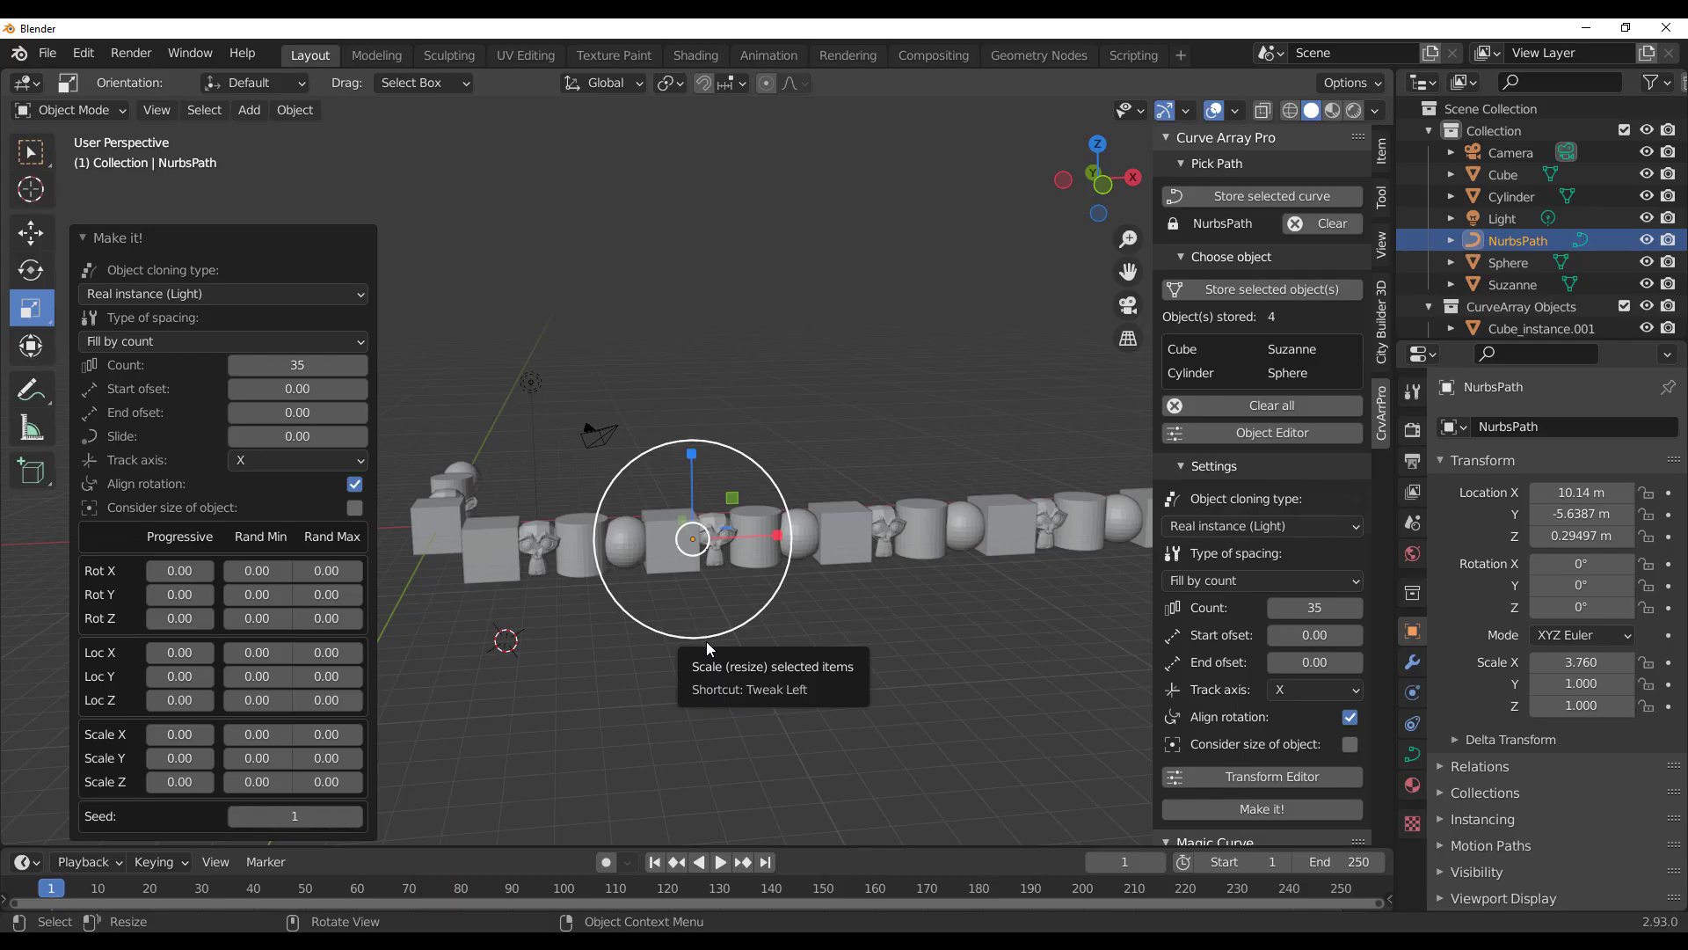
- Undo the array of the four objects along the NURBS path
{"action": "left_click", "coordinate": [876, 645]}
{"action": "key", "text": "ctrl+z"}
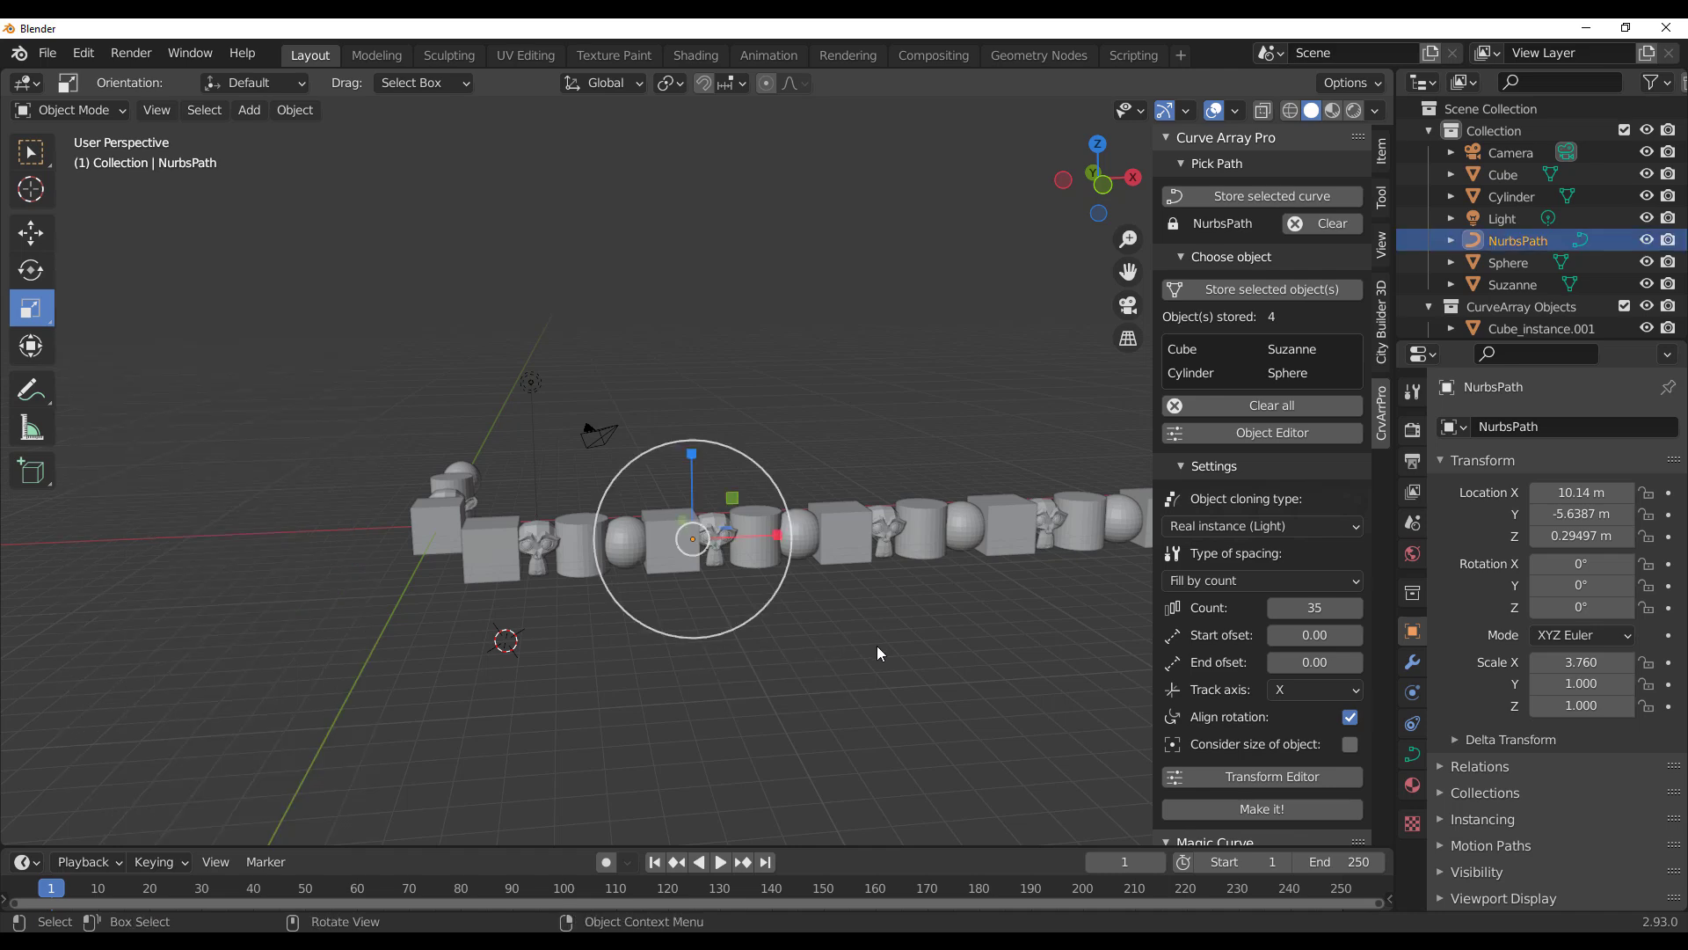
{"action": "key", "text": "ctrl+z"}
- Open the Object Editor for the stored objects and set Suzanne's count to 2
{"action": "middle_click_drag", "start_coordinate": [846, 672], "coordinate": [840, 676]}
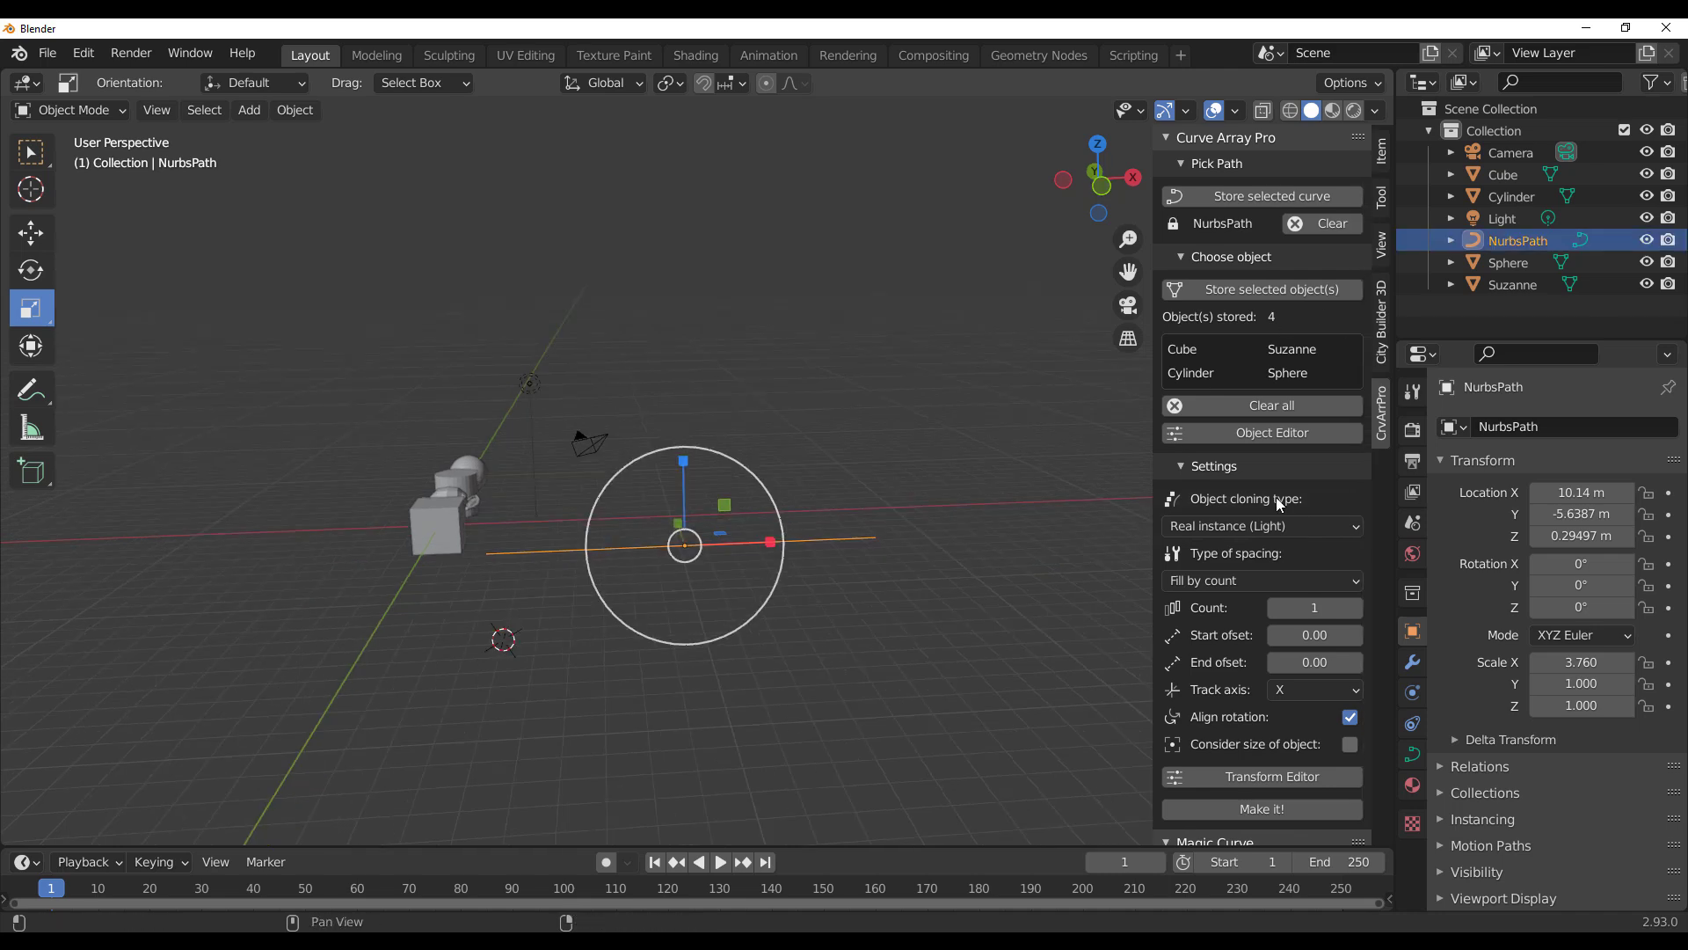
{"action": "left_click", "coordinate": [1296, 434]}
{"action": "left_click_drag", "start_coordinate": [1120, 424], "coordinate": [735, 173]}
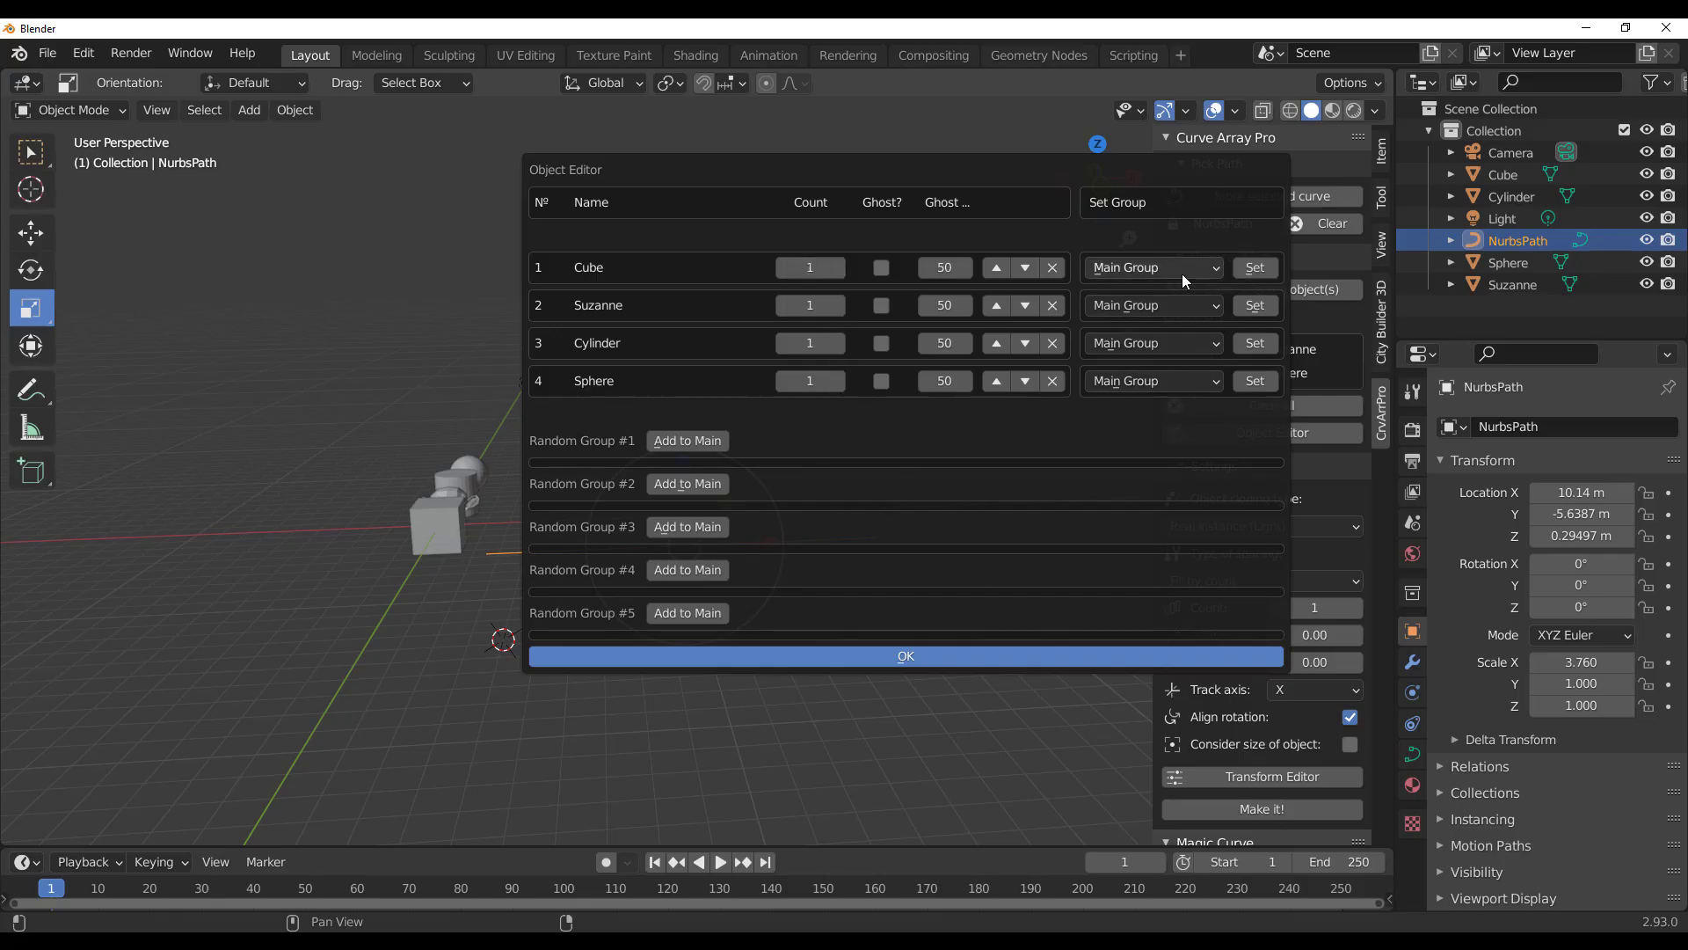
{"action": "left_click", "coordinate": [838, 305]}
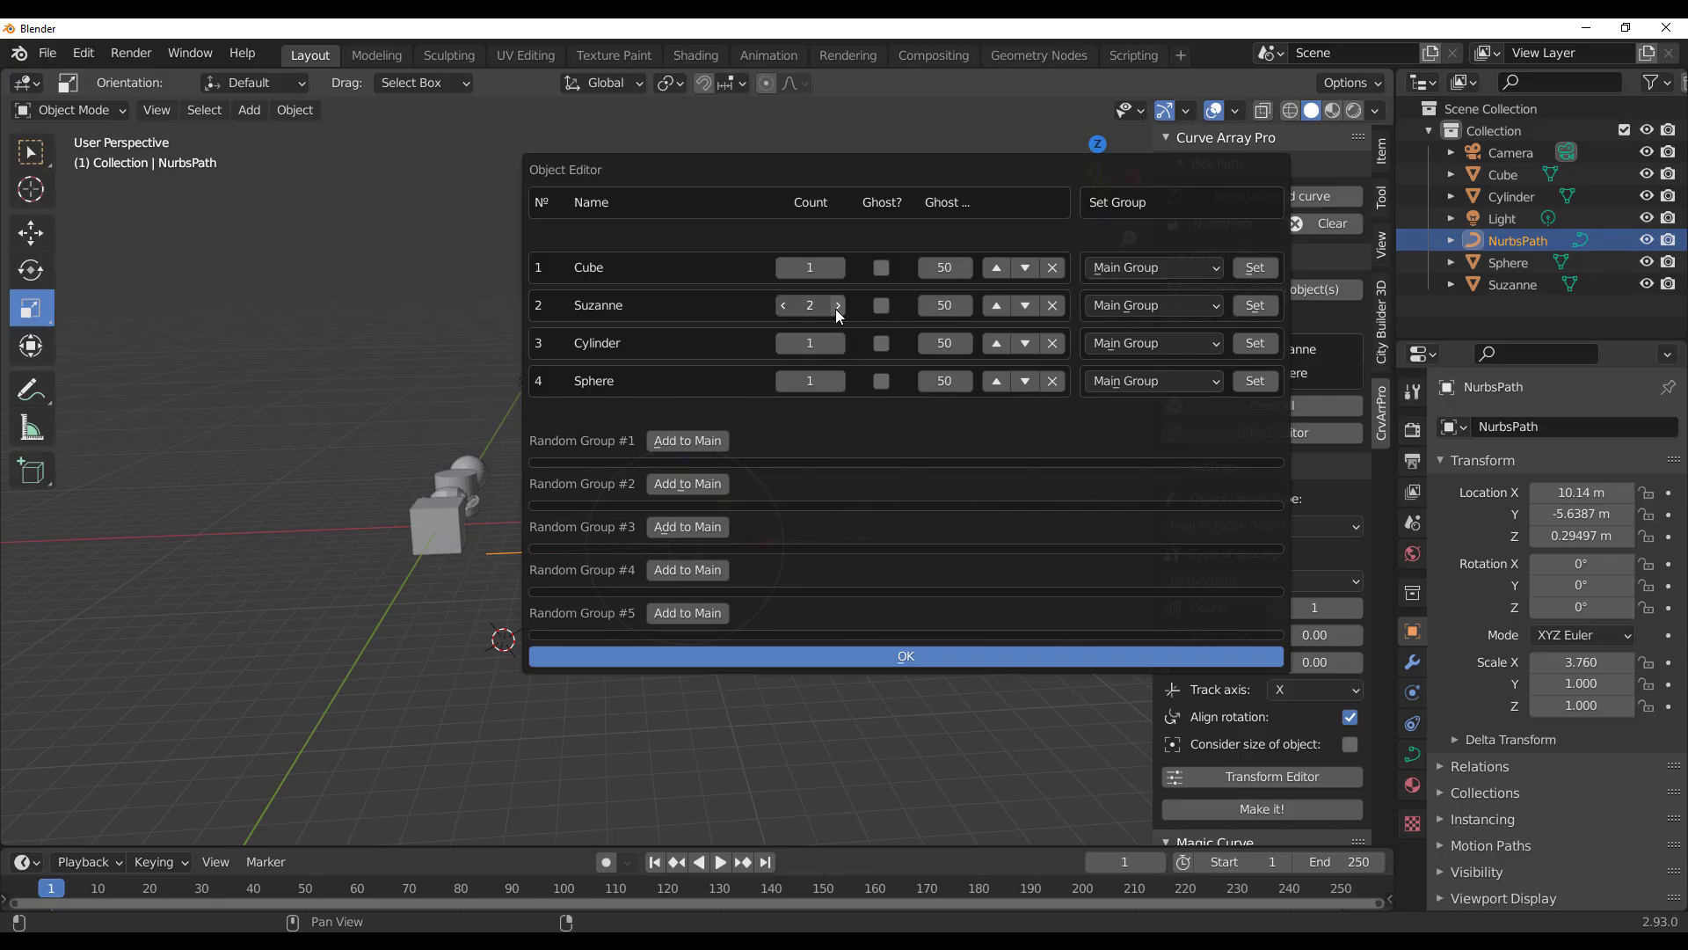
- Set Suzanne's count to 3 and the sphere's to 2 in the Object Editor, apply them, and set the array count to 10
{"action": "left_click", "coordinate": [839, 382]}
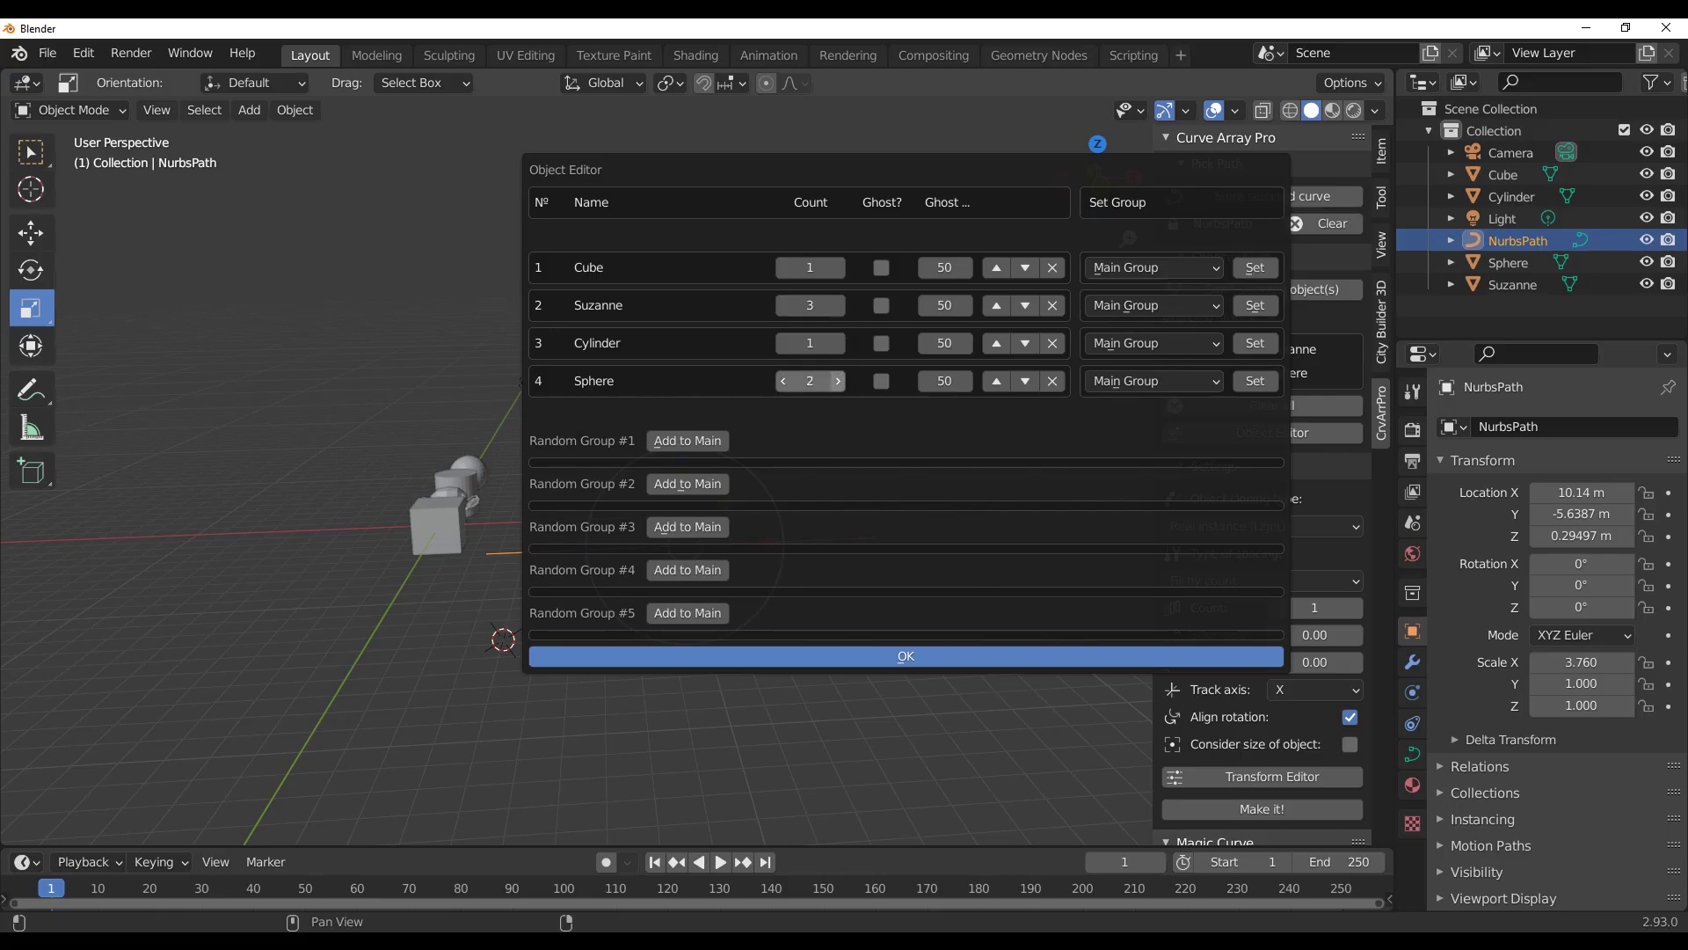
{"action": "left_click", "coordinate": [920, 657]}
{"action": "left_click", "coordinate": [1315, 607]}
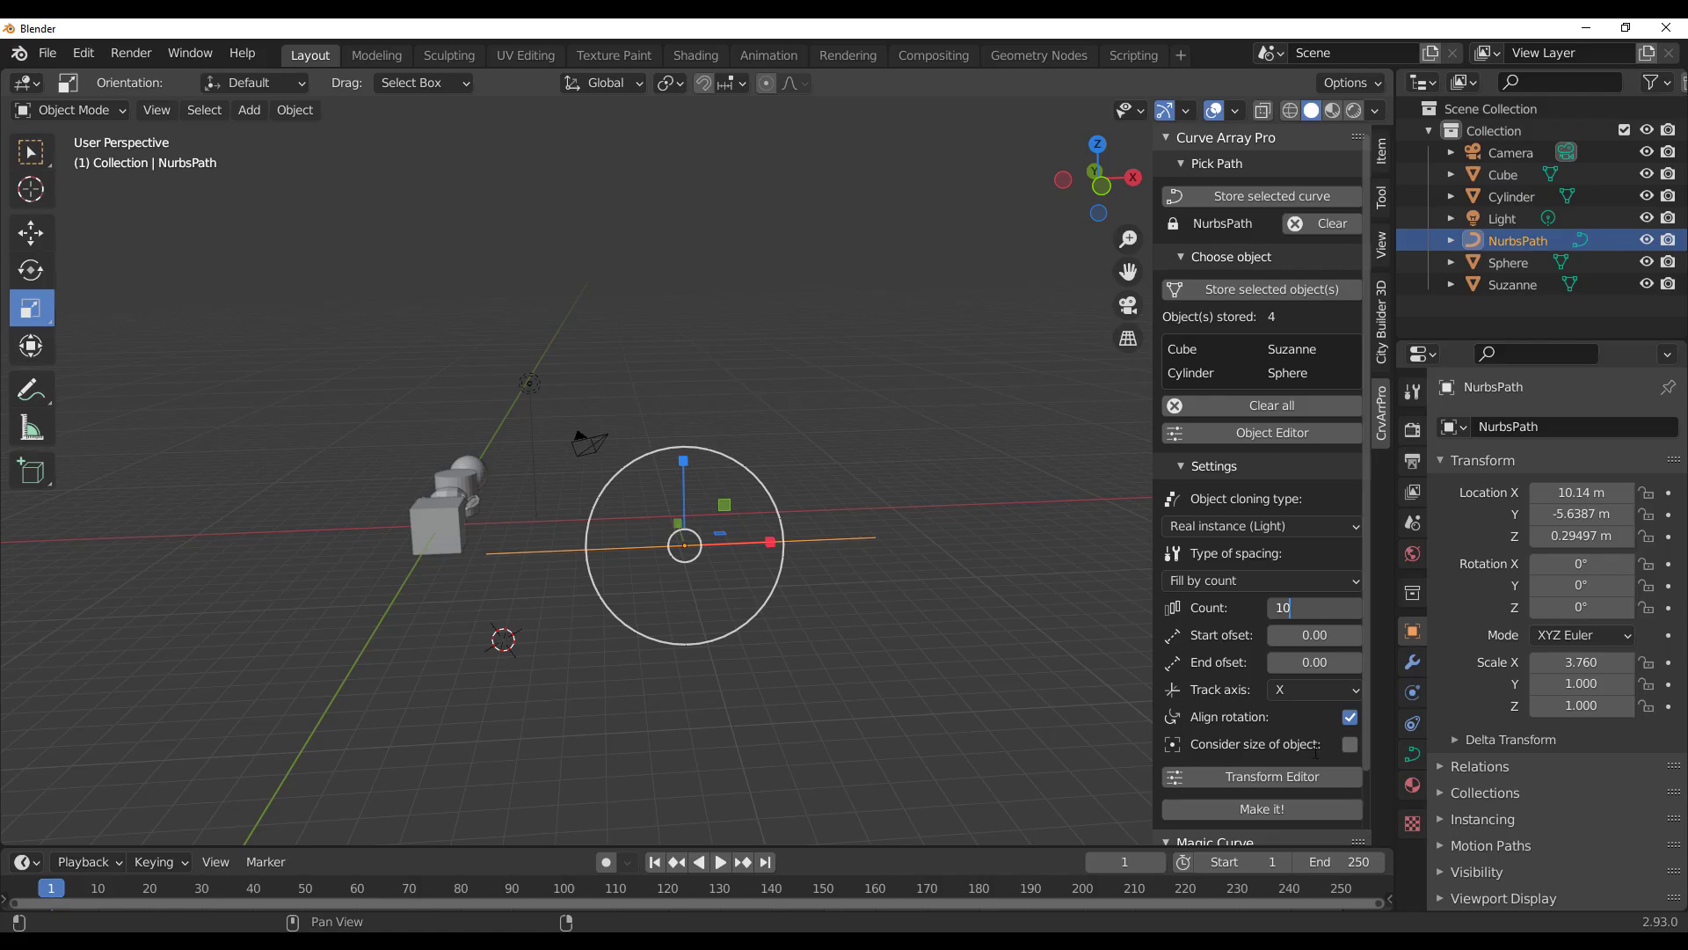
{"action": "key", "text": "Return"}
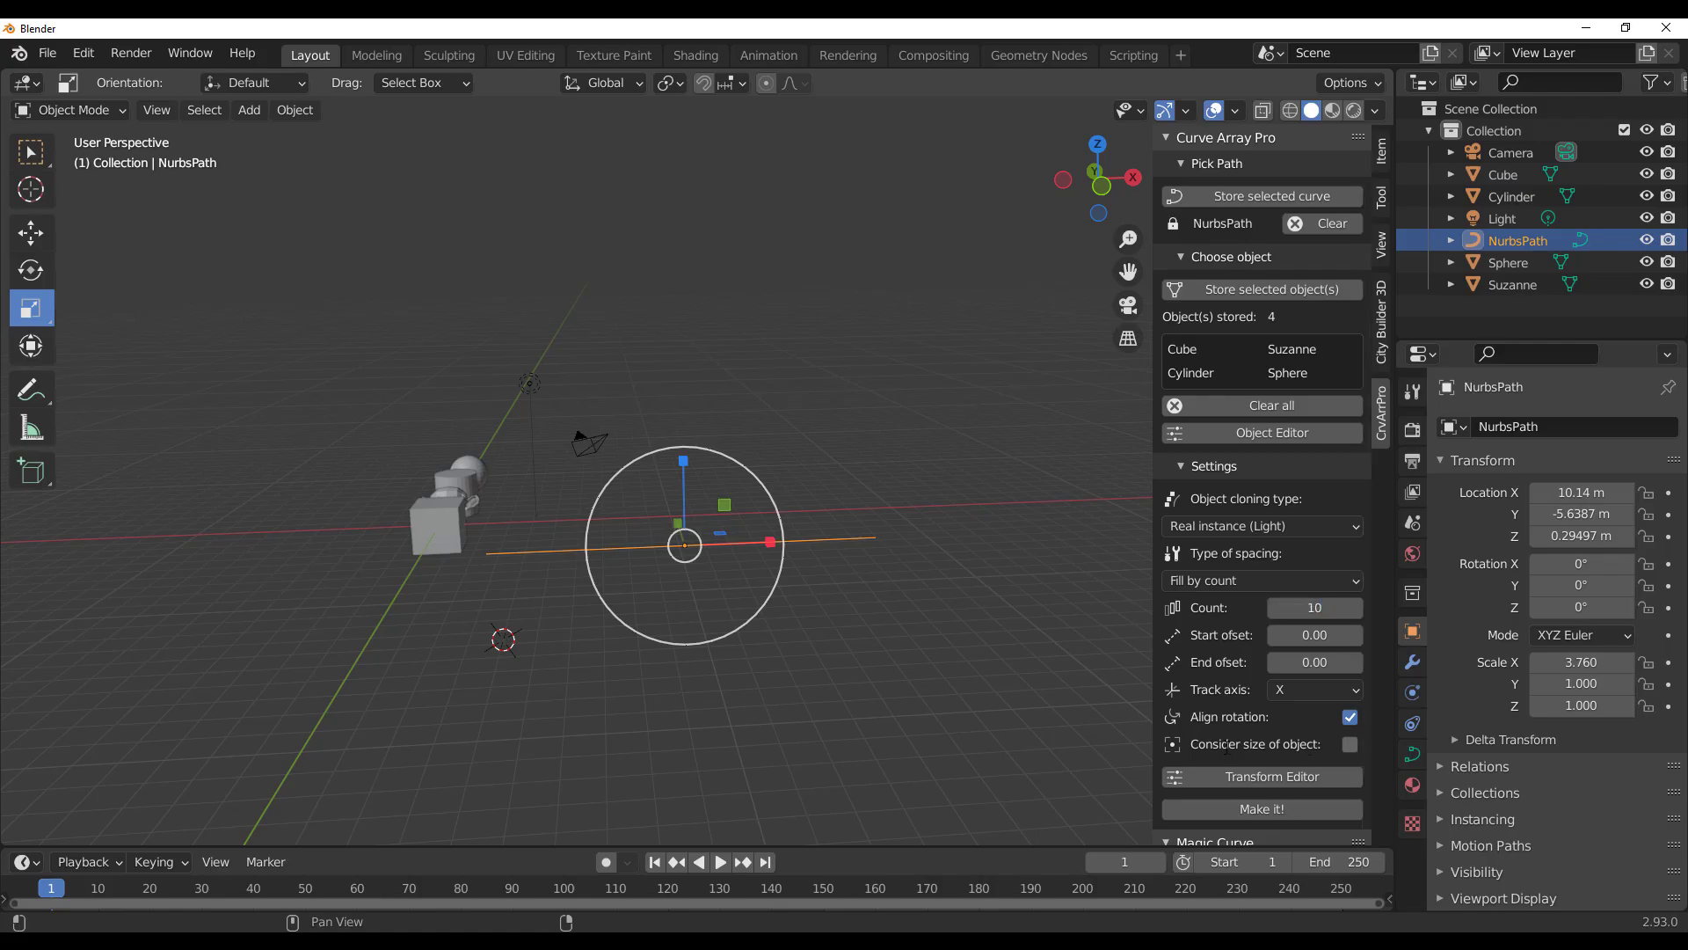
- Array the stored objects along the NURBS path and raise the number of copies to 16
{"action": "left_click", "coordinate": [1264, 809]}
{"action": "mouse_move", "coordinate": [970, 587]}
{"action": "middle_mouse_down", "text": "shift"}
{"action": "mouse_move", "coordinate": [914, 587]}
{"action": "mouse_move", "coordinate": [967, 599]}
{"action": "middle_mouse_up", "text": "shift"}
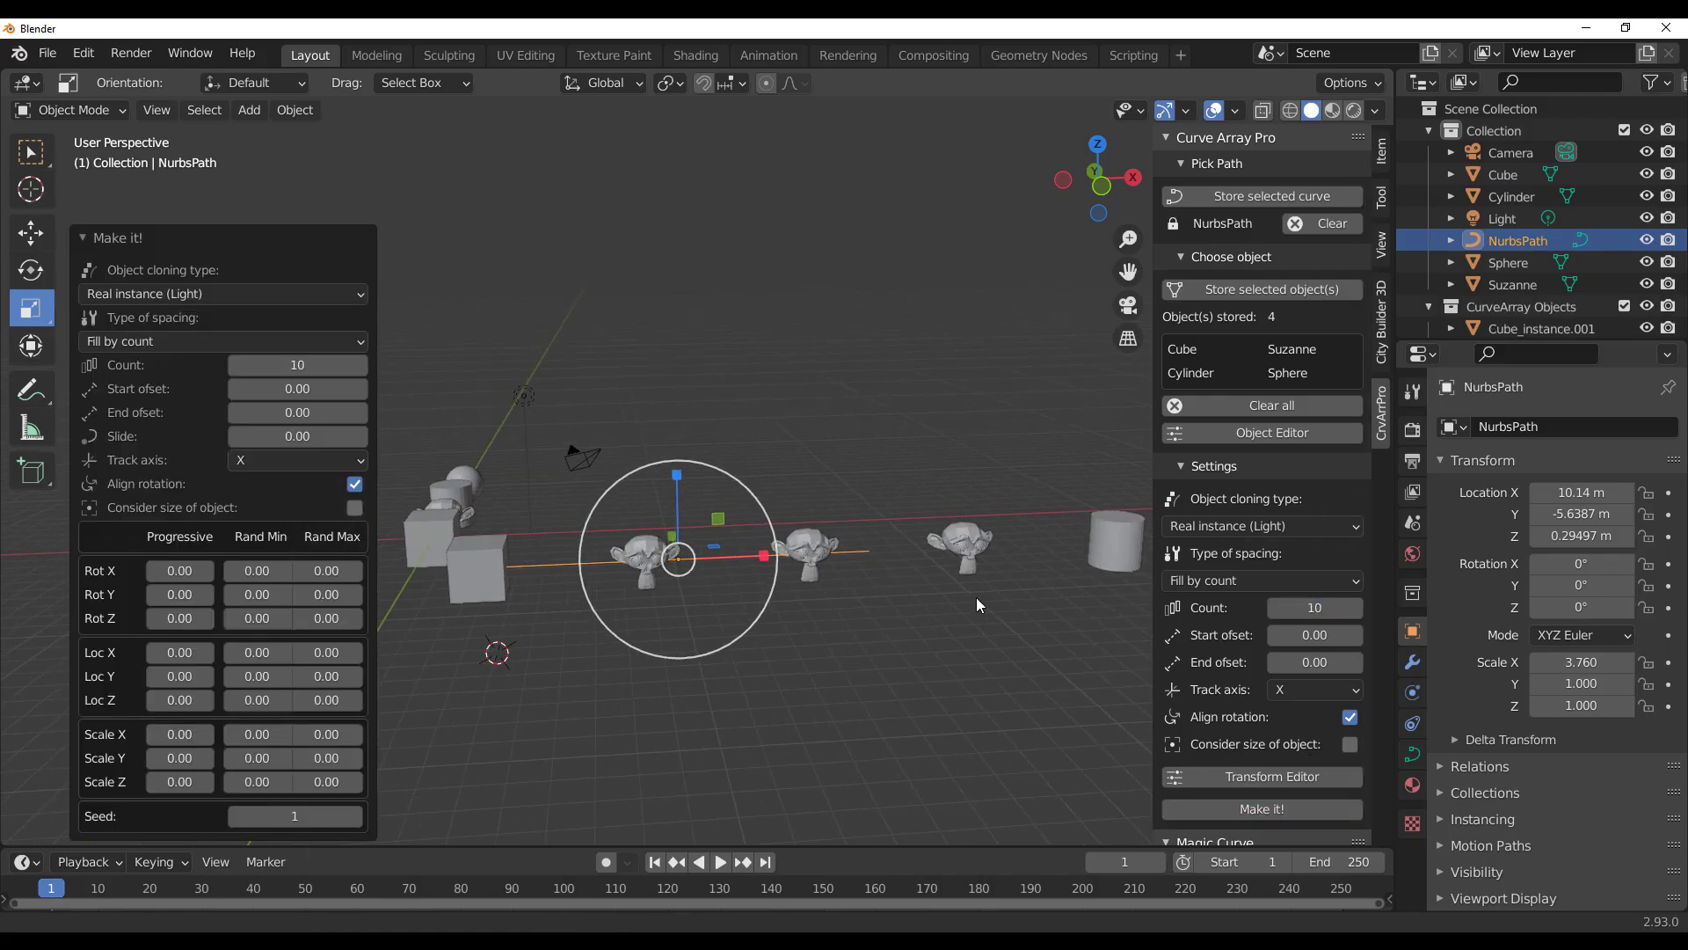
{"action": "middle_click_drag", "start_coordinate": [1071, 584], "coordinate": [425, 600], "text": "shift"}
{"action": "mouse_move", "coordinate": [991, 614]}
{"action": "middle_mouse_down", "text": "shift"}
{"action": "mouse_move", "coordinate": [545, 635]}
{"action": "mouse_move", "coordinate": [996, 615]}
{"action": "middle_mouse_up", "text": "shift"}
{"action": "left_click_drag", "start_coordinate": [307, 364], "coordinate": [361, 365]}
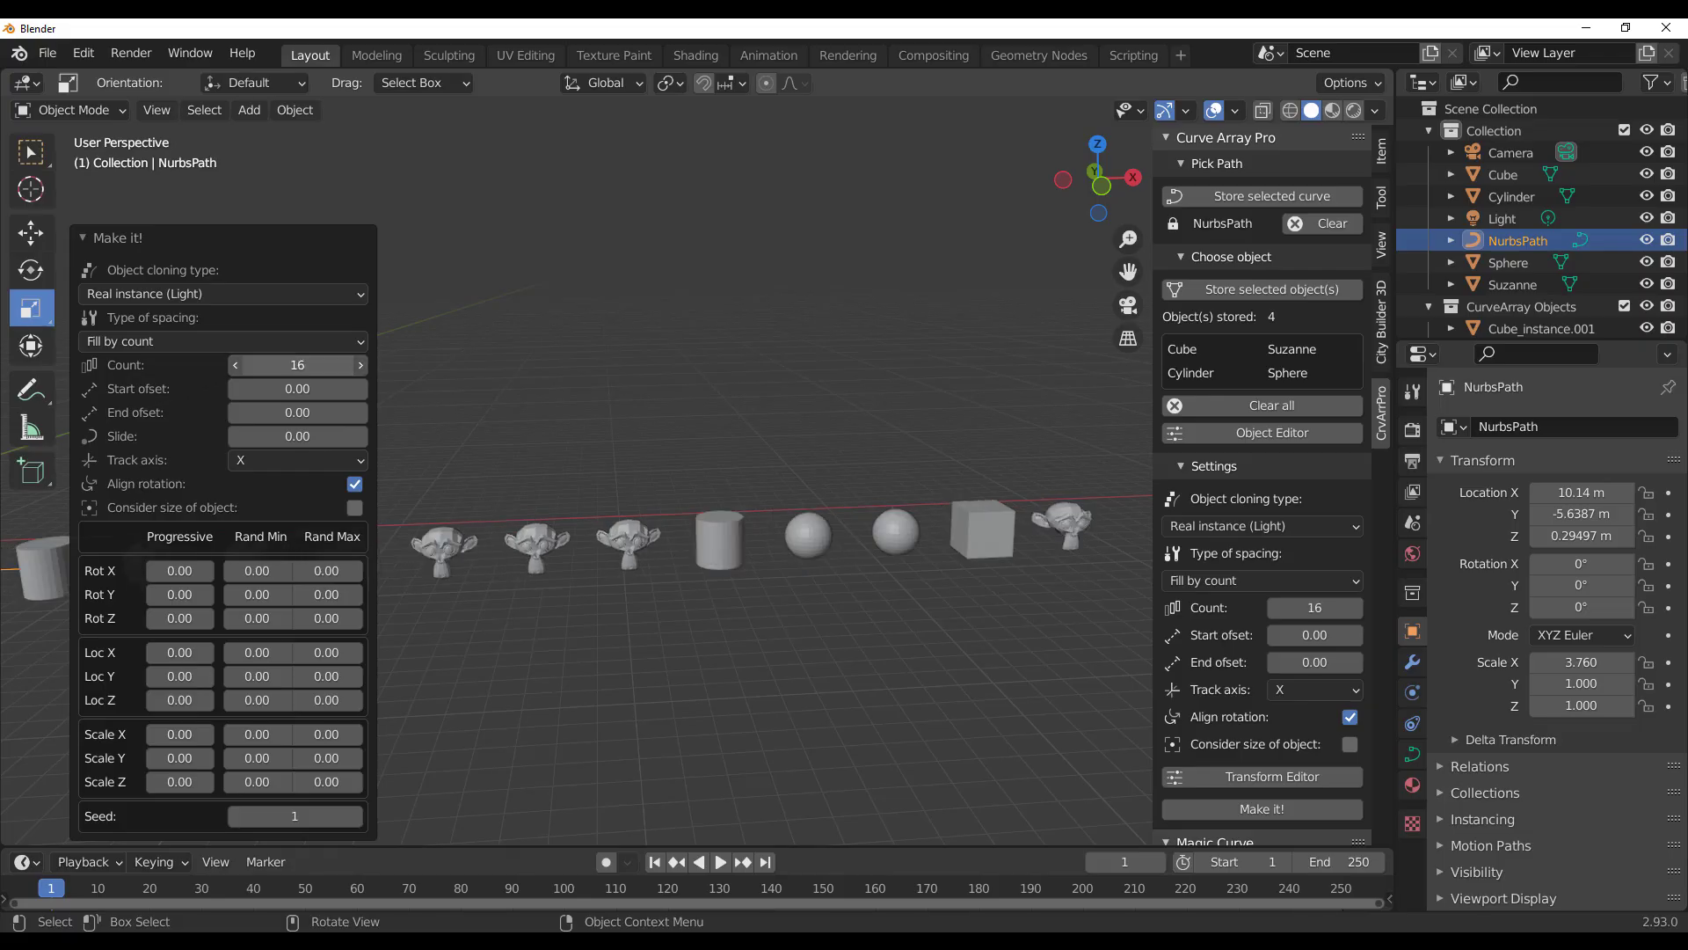
{"action": "scroll", "coordinate": [907, 581], "scroll_direction": "down", "scroll_amount": 5}
{"action": "middle_click_drag", "start_coordinate": [716, 575], "coordinate": [962, 586], "text": "shift"}
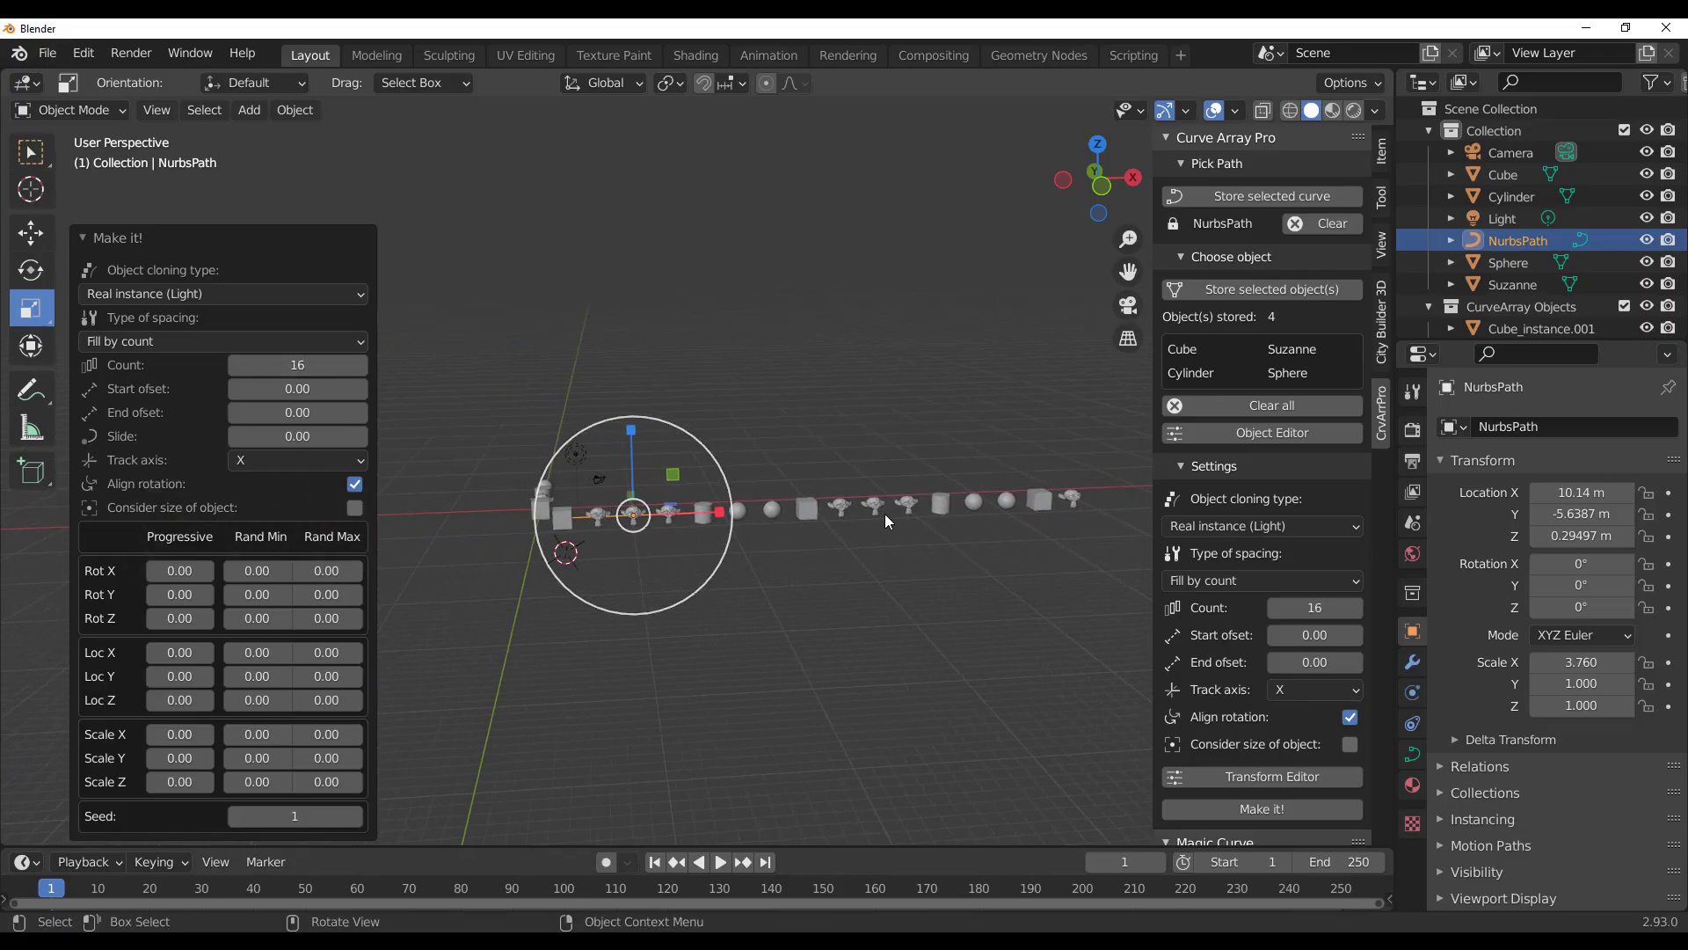
{"action": "middle_click_drag", "start_coordinate": [999, 554], "coordinate": [576, 509]}
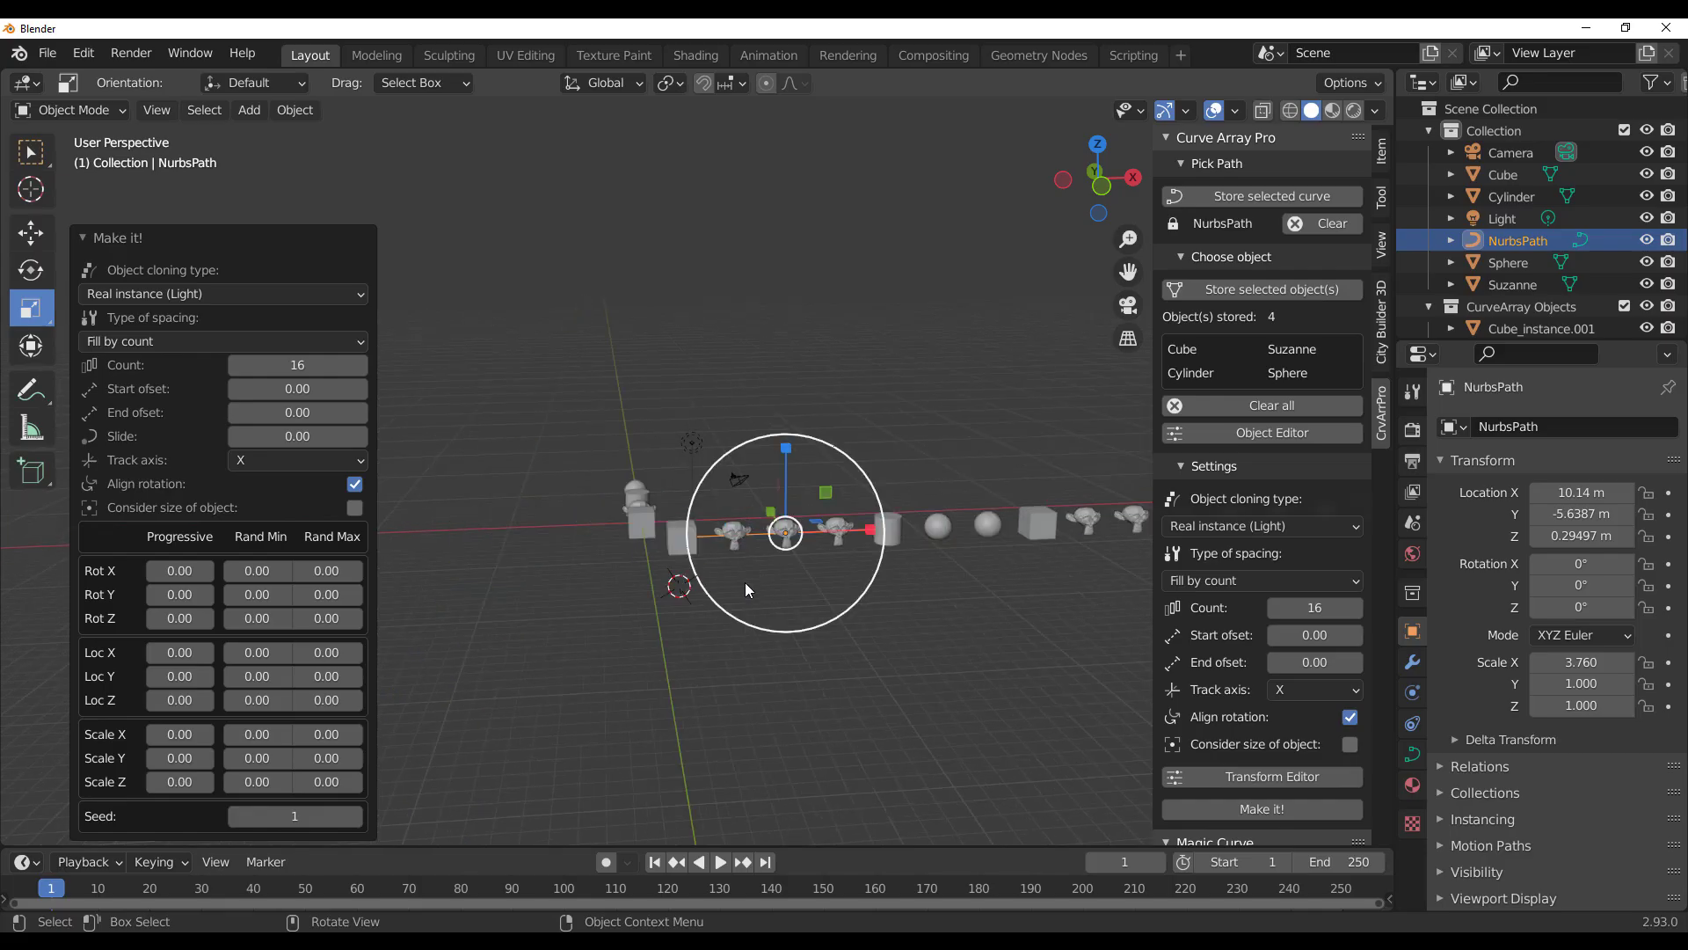
{"action": "scroll", "coordinate": [981, 569], "scroll_direction": "up", "scroll_amount": 3}
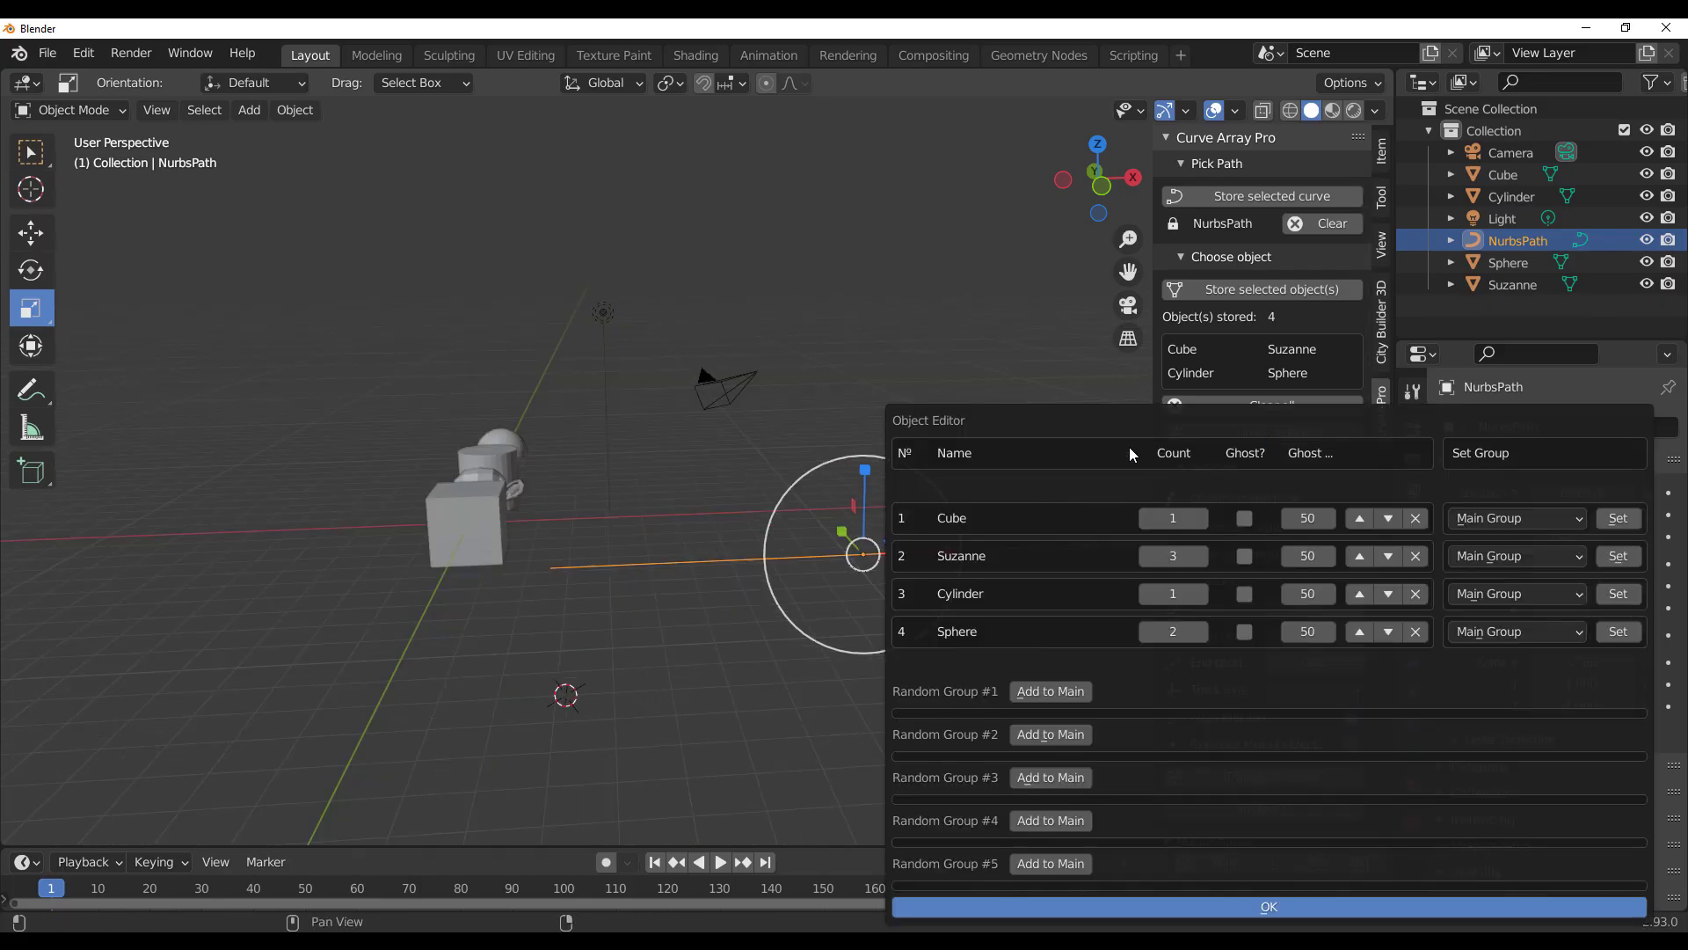
- Assign the cube, Suzanne, cylinder and sphere to Random Group #1 in the Object Editor
{"action": "left_click_drag", "start_coordinate": [1160, 419], "coordinate": [700, 268]}
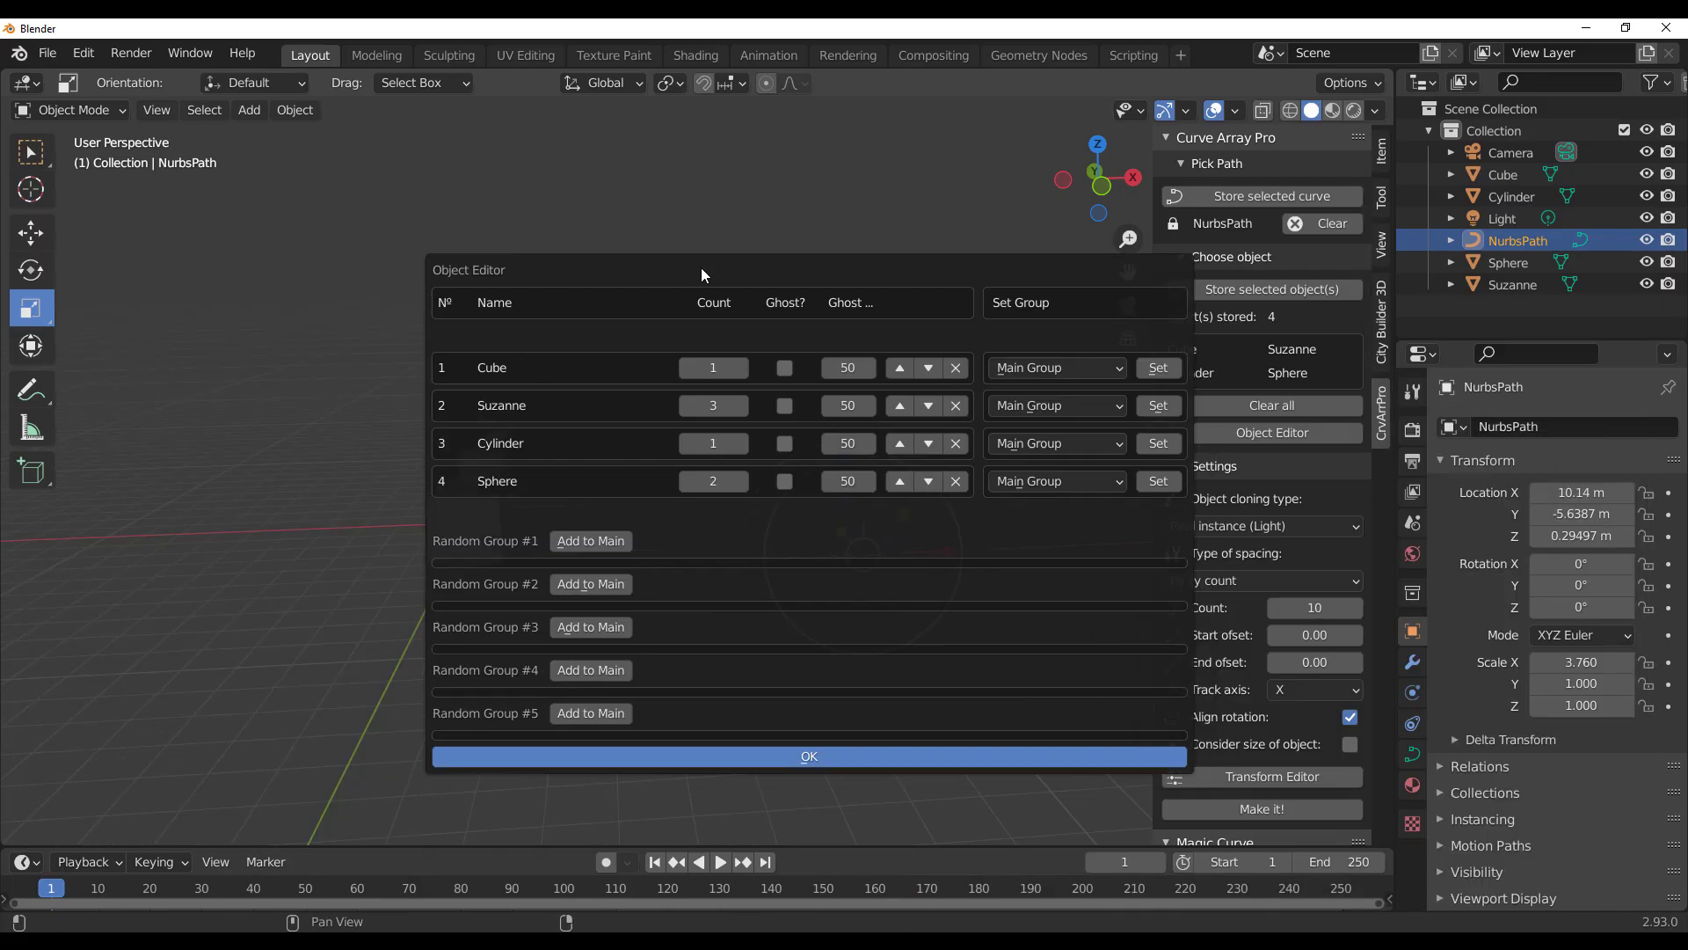
{"action": "left_click", "coordinate": [1064, 370]}
{"action": "left_click", "coordinate": [1059, 418]}
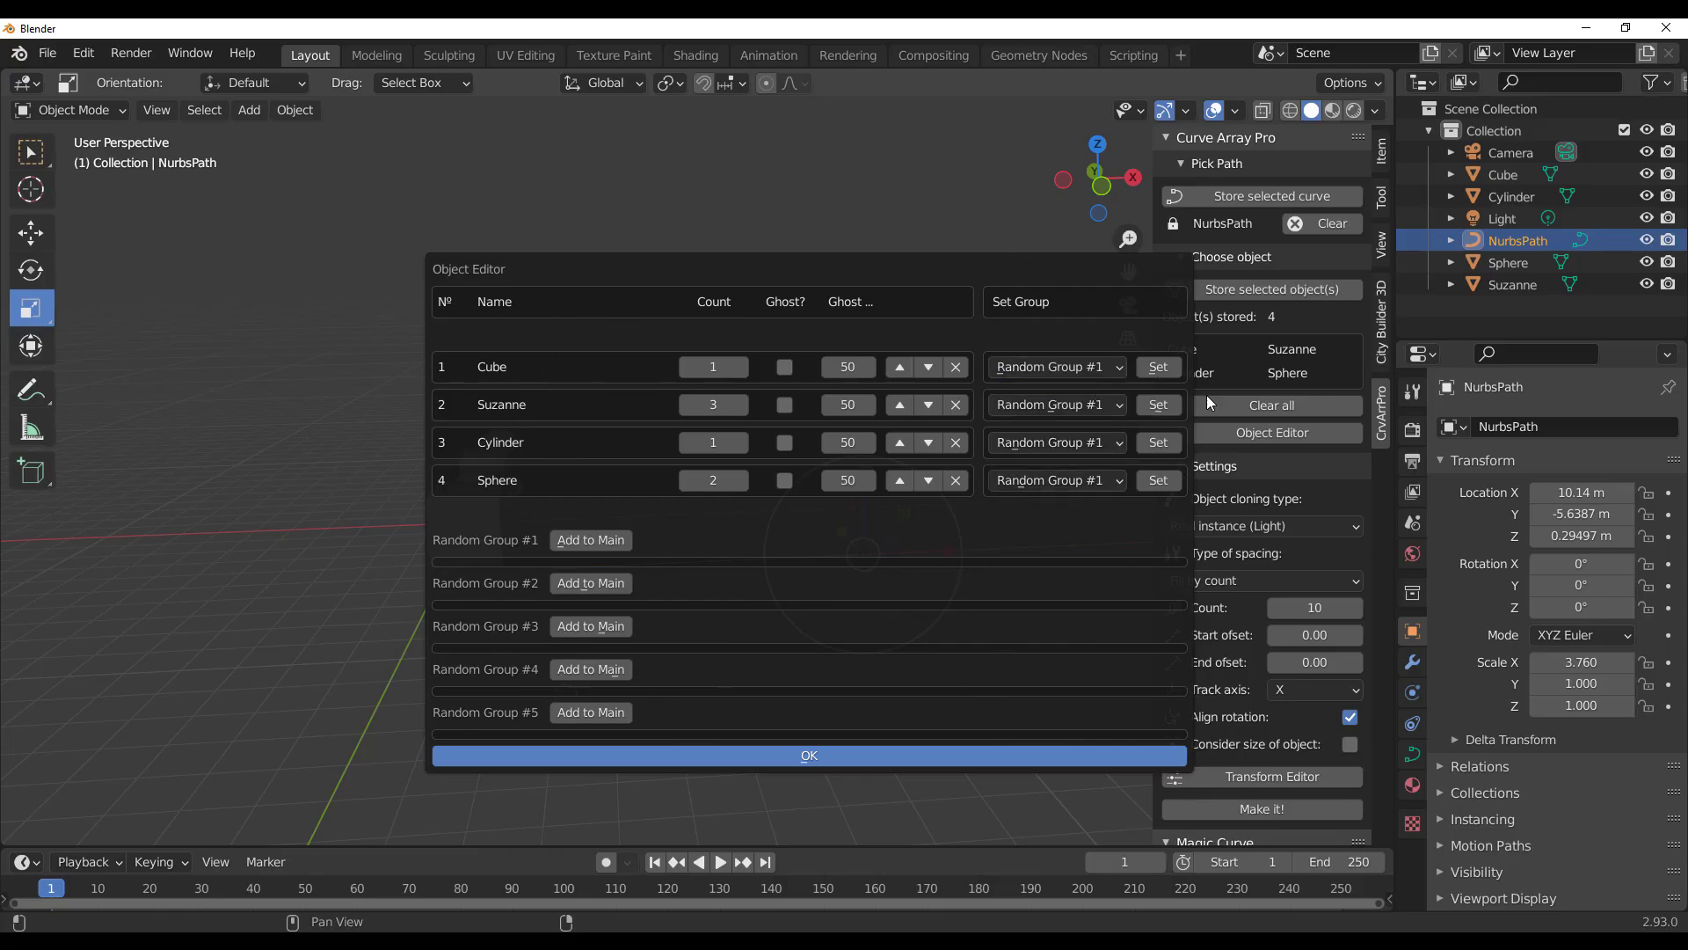
{"action": "left_click", "coordinate": [1168, 370]}
{"action": "left_click", "coordinate": [1166, 417]}
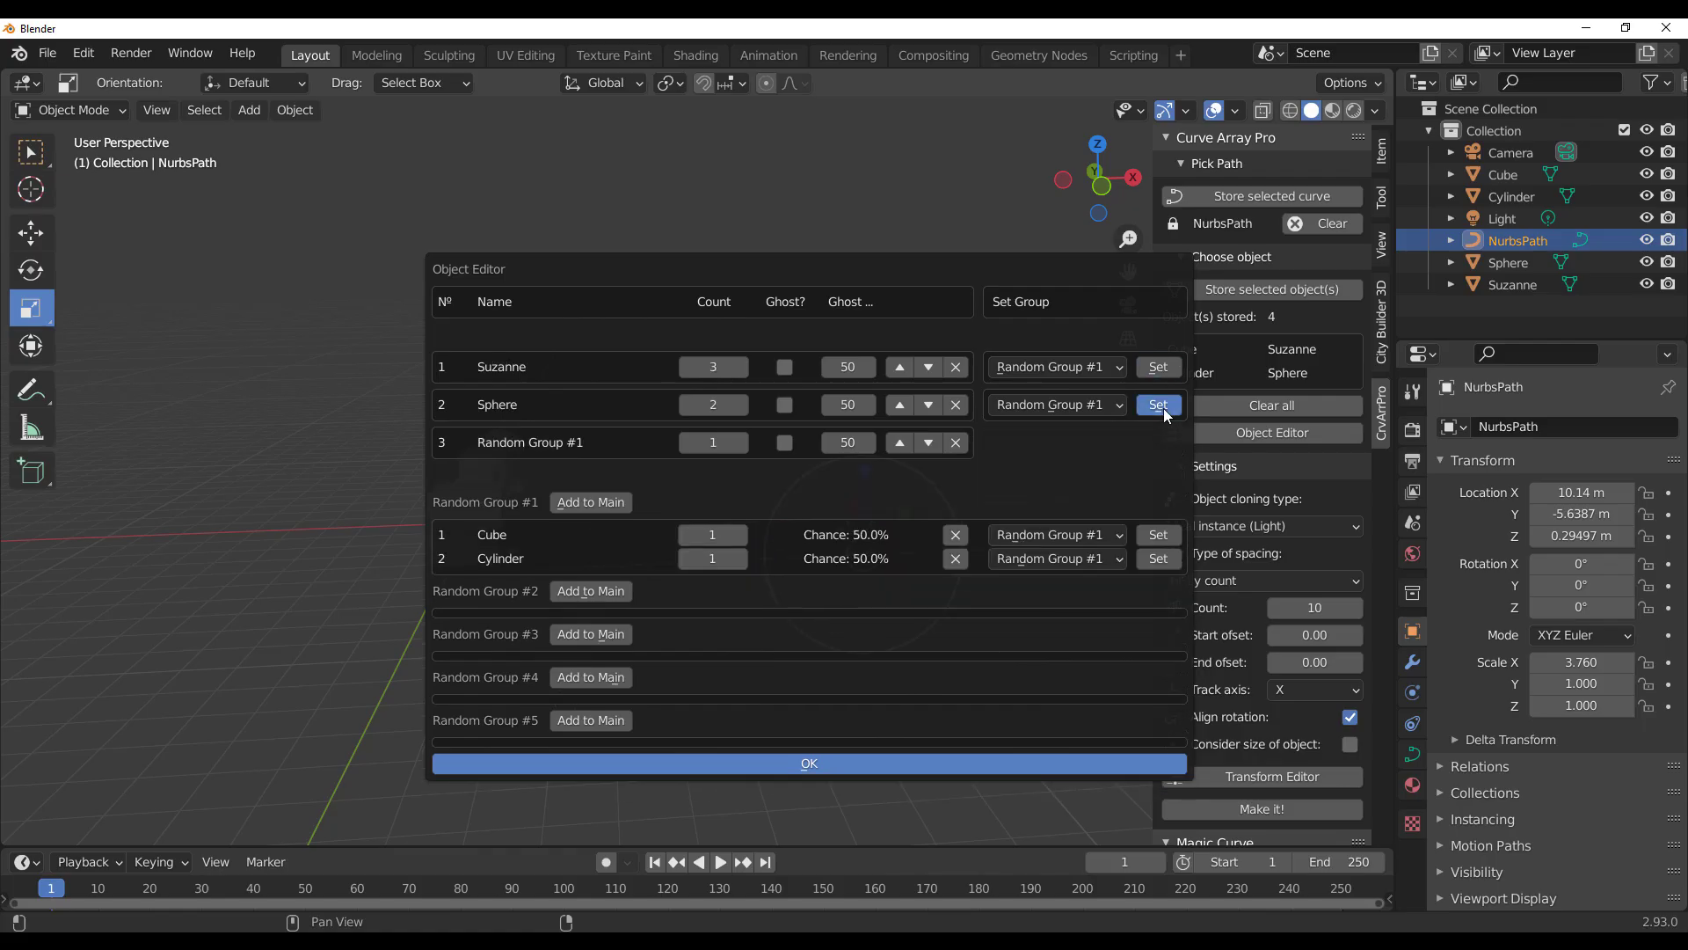
{"action": "left_click", "coordinate": [1163, 408]}
{"action": "left_click", "coordinate": [1159, 367]}
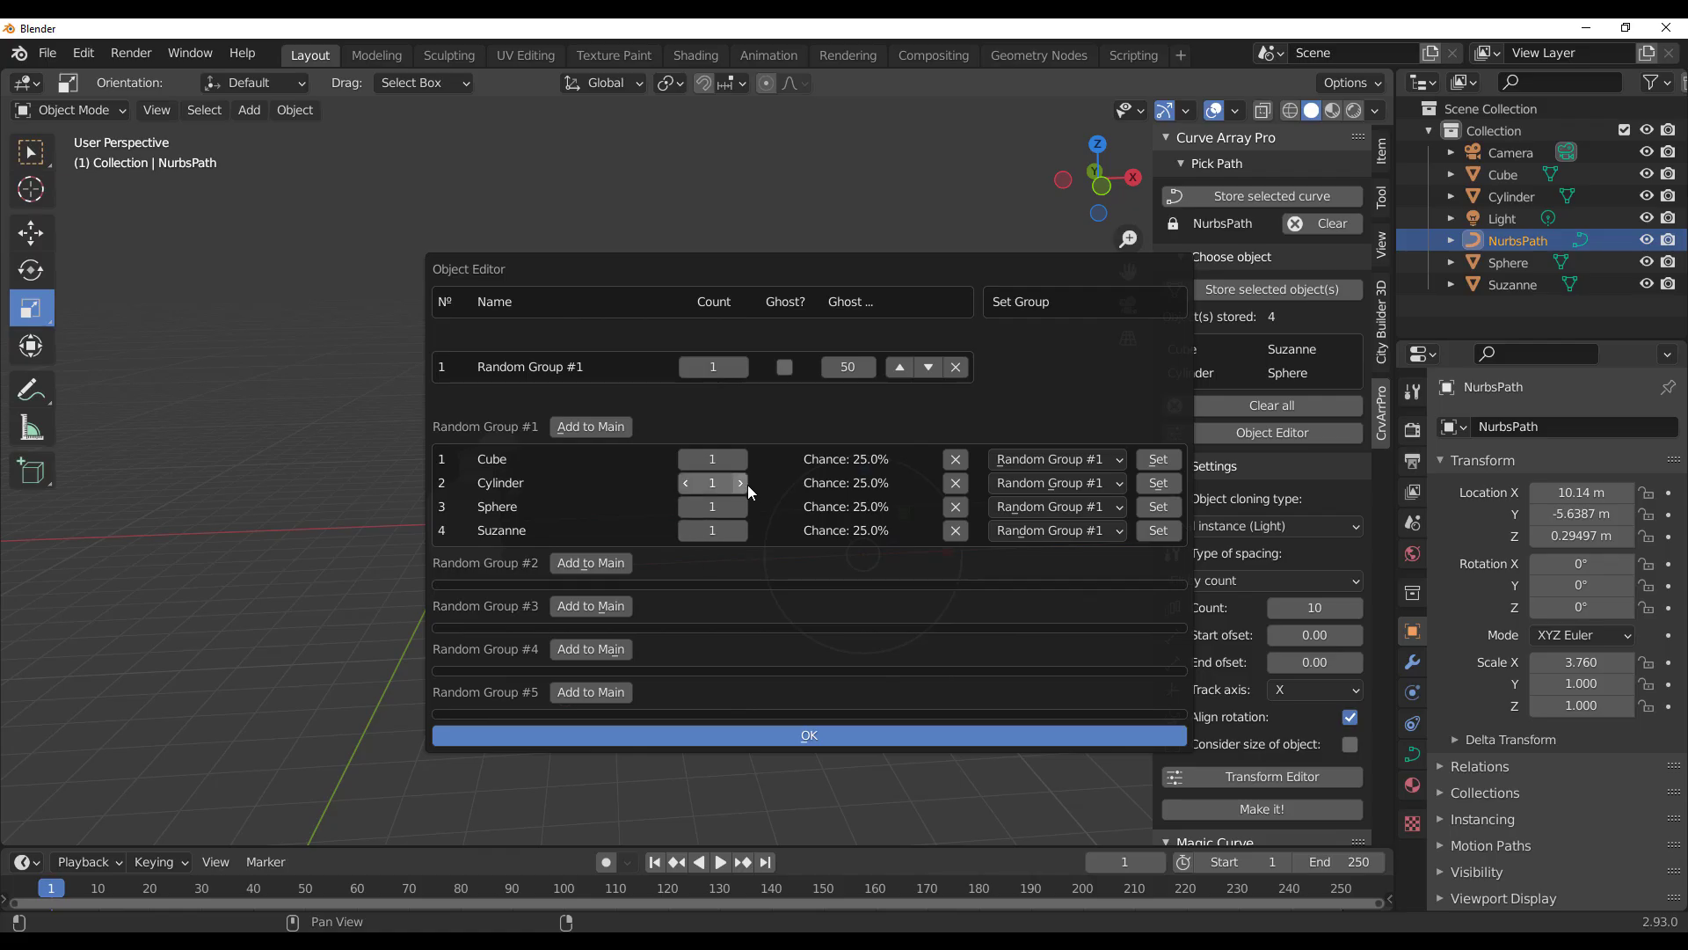
- Raise the counts of Suzanne and the sphere within Random Group #1 and apply the object settings
{"action": "left_click", "coordinate": [735, 537]}
{"action": "left_click", "coordinate": [735, 537]}
{"action": "left_click", "coordinate": [735, 537]}
{"action": "left_click", "coordinate": [739, 506]}
{"action": "left_click", "coordinate": [873, 735]}
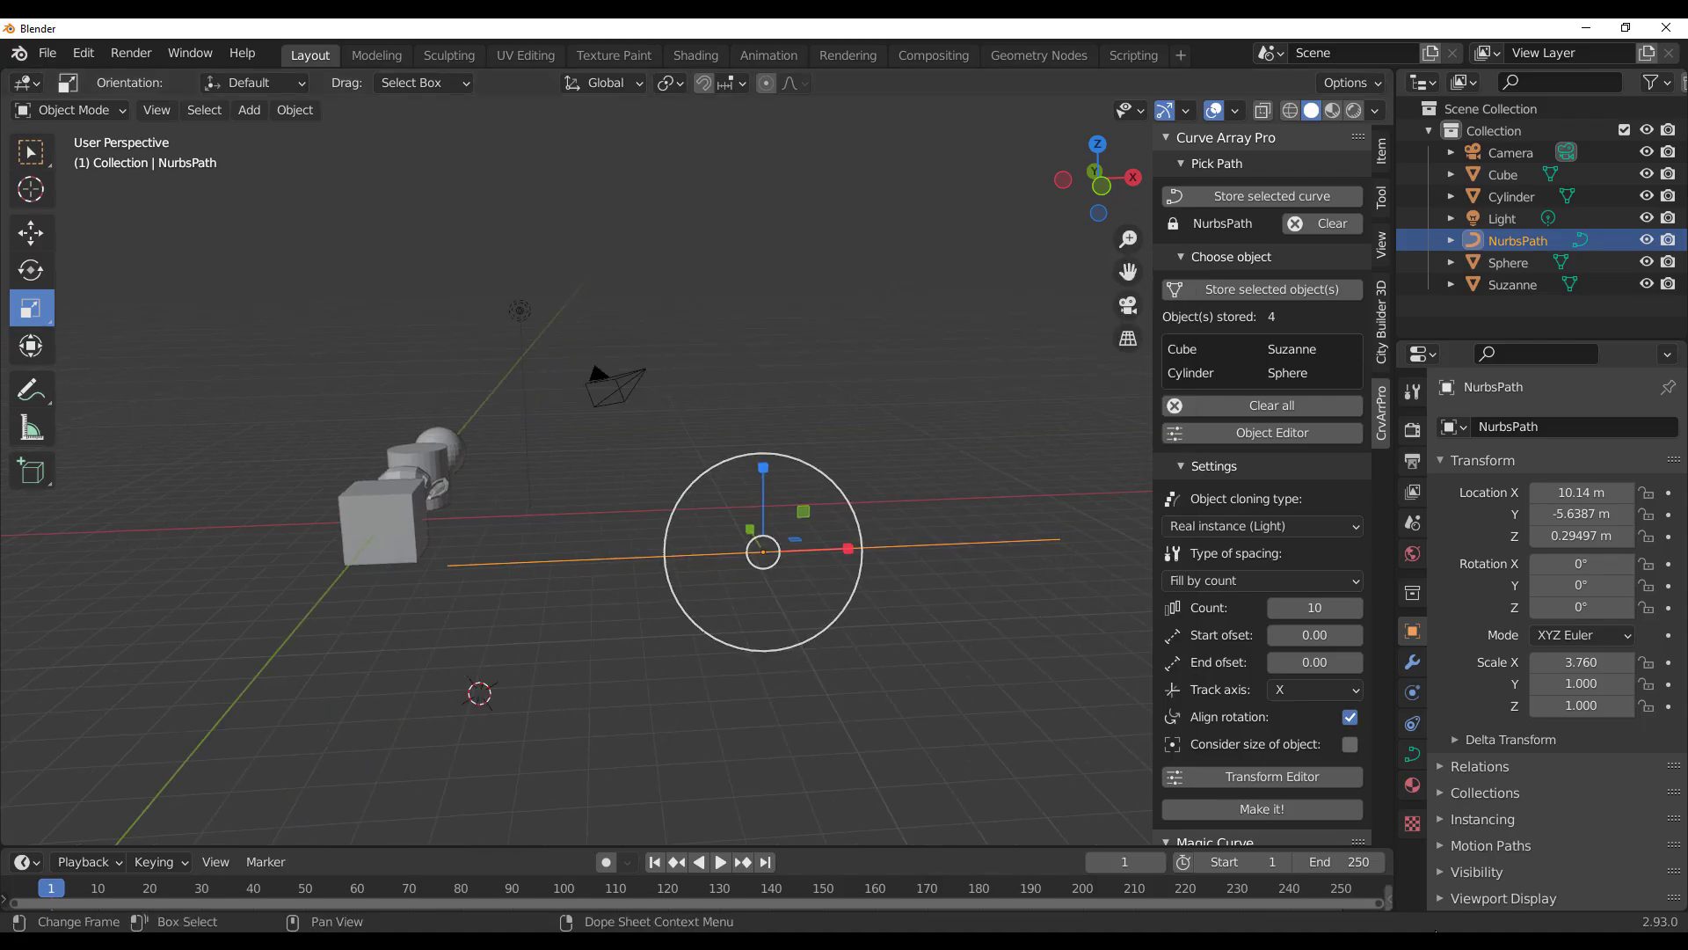
- Array Random Group #1 along the NURBS path and raise the number of copies to 34
{"action": "left_click", "coordinate": [1283, 809]}
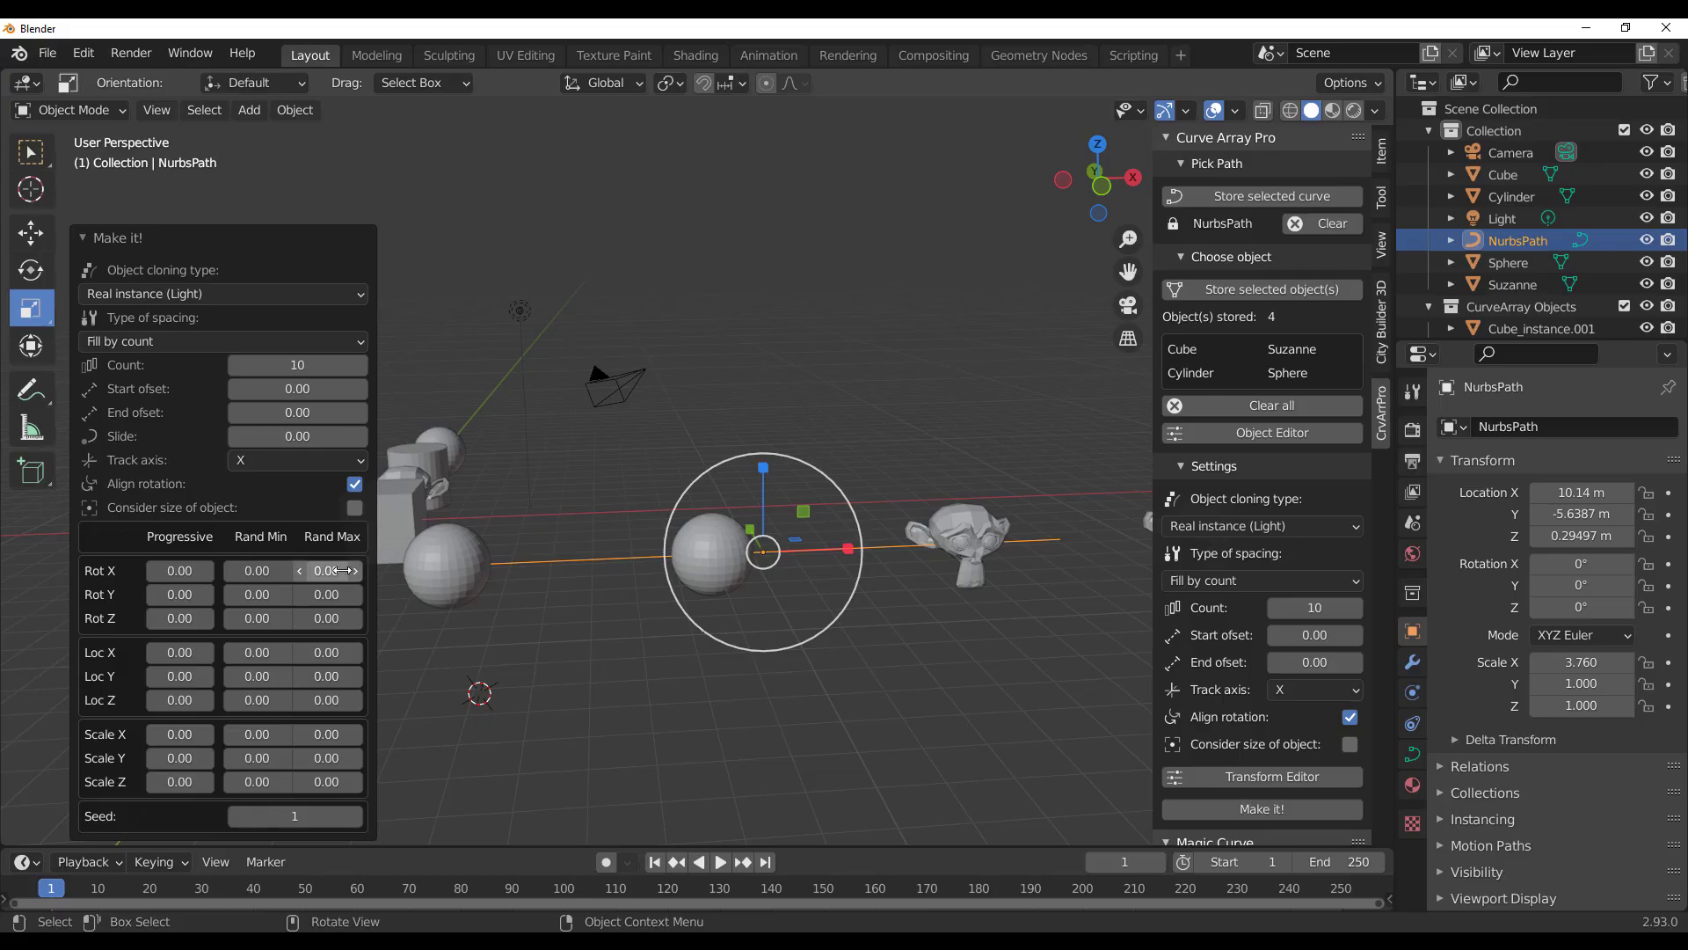
{"action": "left_click_drag", "start_coordinate": [297, 365], "coordinate": [357, 365]}
{"action": "scroll", "coordinate": [891, 445], "scroll_direction": "down", "scroll_amount": 4}
{"action": "middle_click_drag", "start_coordinate": [937, 472], "coordinate": [763, 489], "text": "shift"}
{"action": "middle_click_drag", "start_coordinate": [889, 521], "coordinate": [855, 542], "text": "shift"}
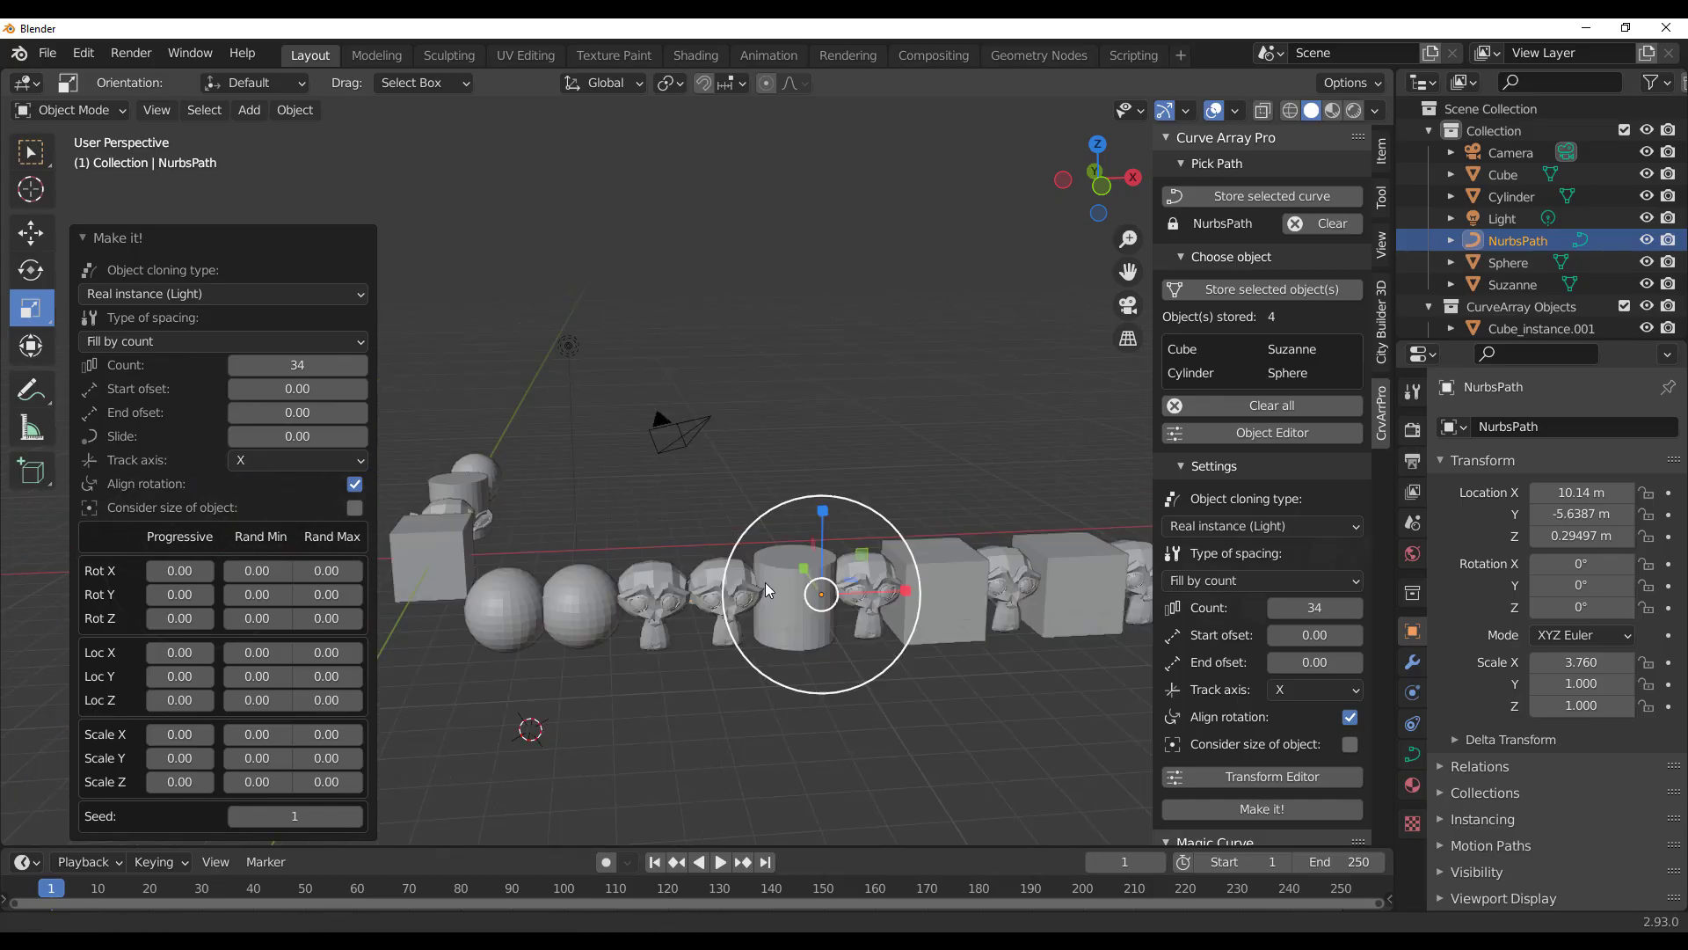
- Set the array's random seed to 15 to change the object distribution along the path
{"action": "middle_click_drag", "start_coordinate": [765, 583], "coordinate": [677, 567], "text": "shift"}
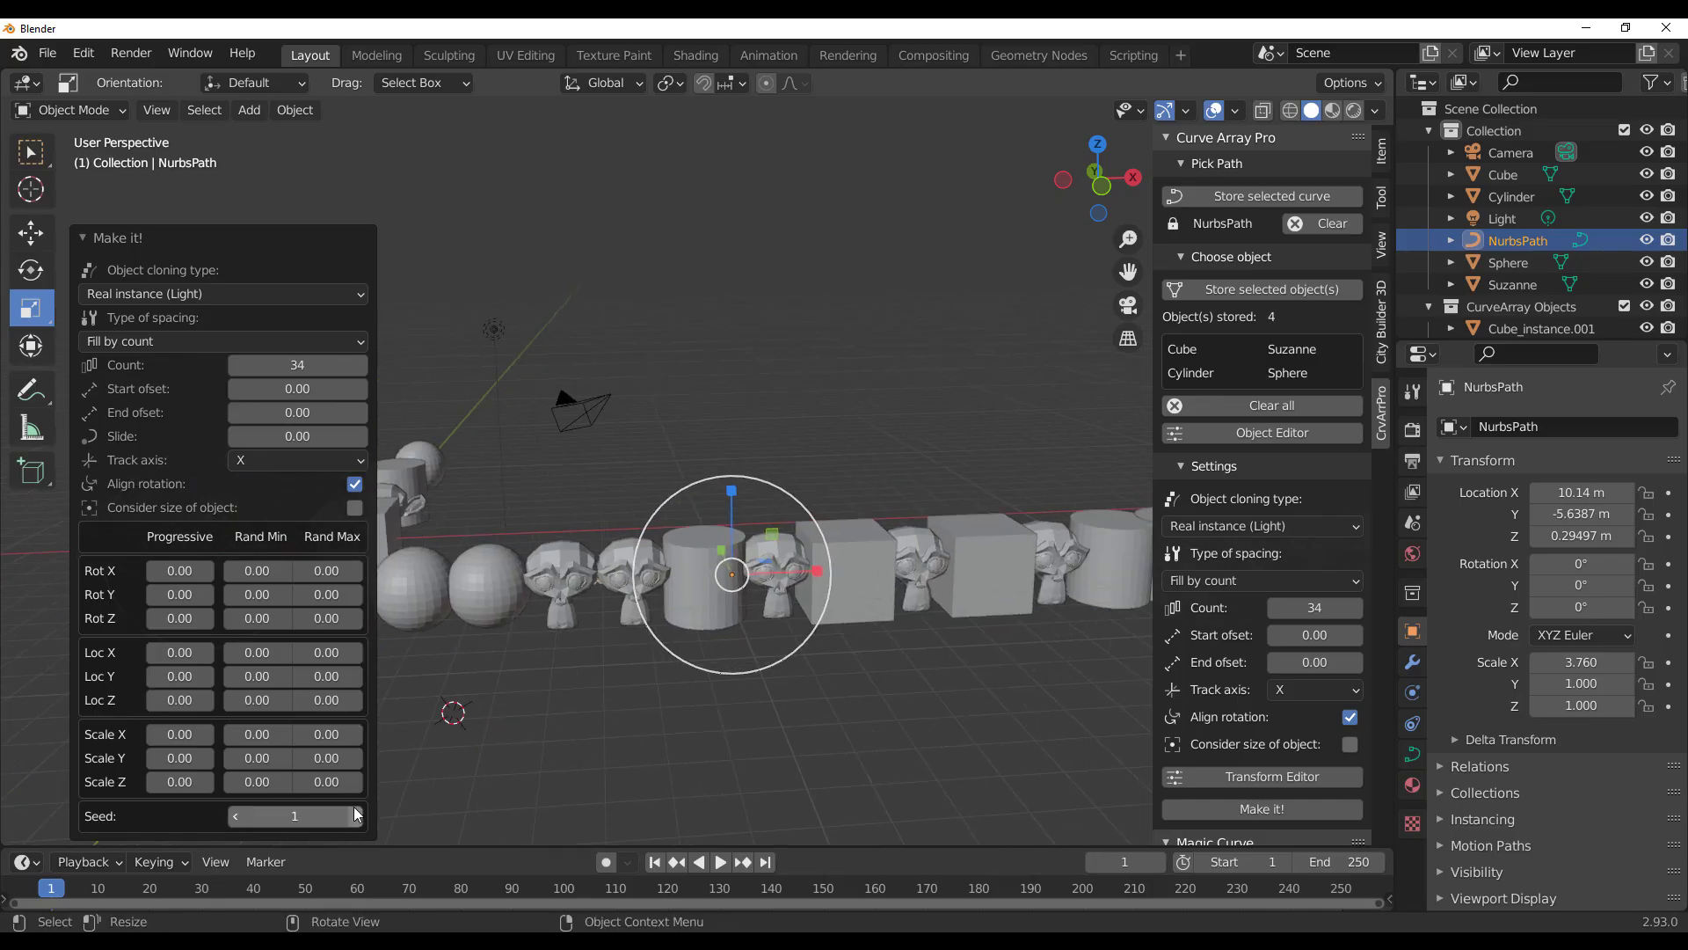
{"action": "scroll", "coordinate": [780, 608], "scroll_direction": "down", "scroll_amount": 4}
{"action": "middle_click_drag", "start_coordinate": [891, 555], "coordinate": [828, 492], "text": "shift"}
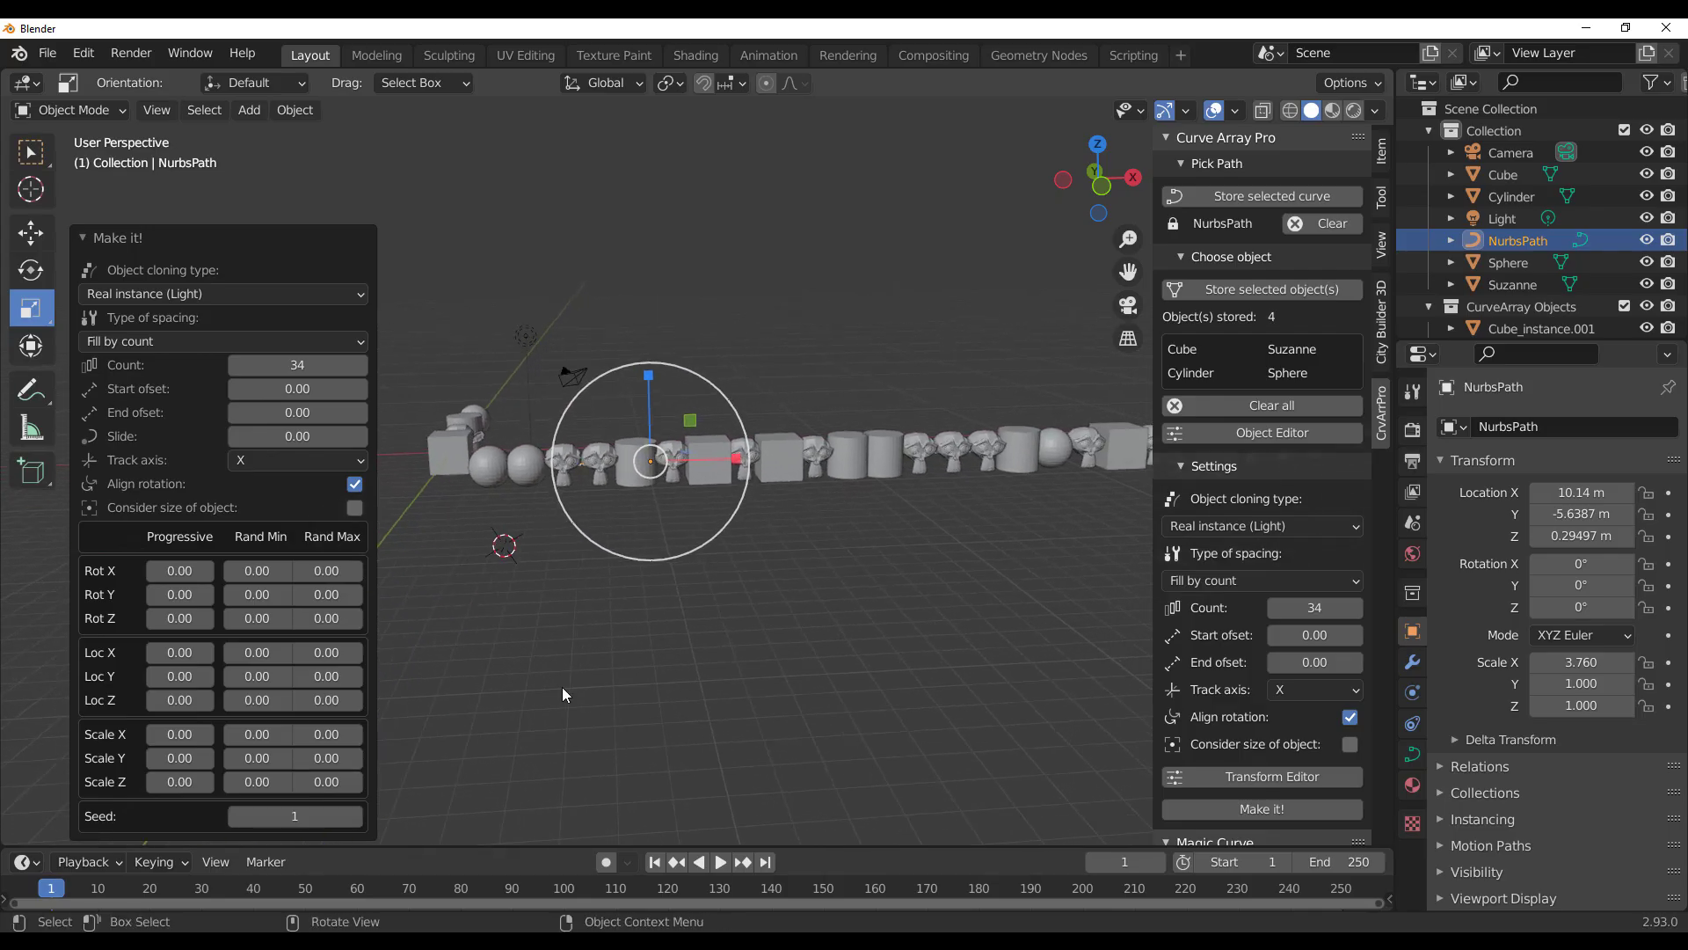
{"action": "left_click_drag", "start_coordinate": [294, 817], "coordinate": [360, 816]}
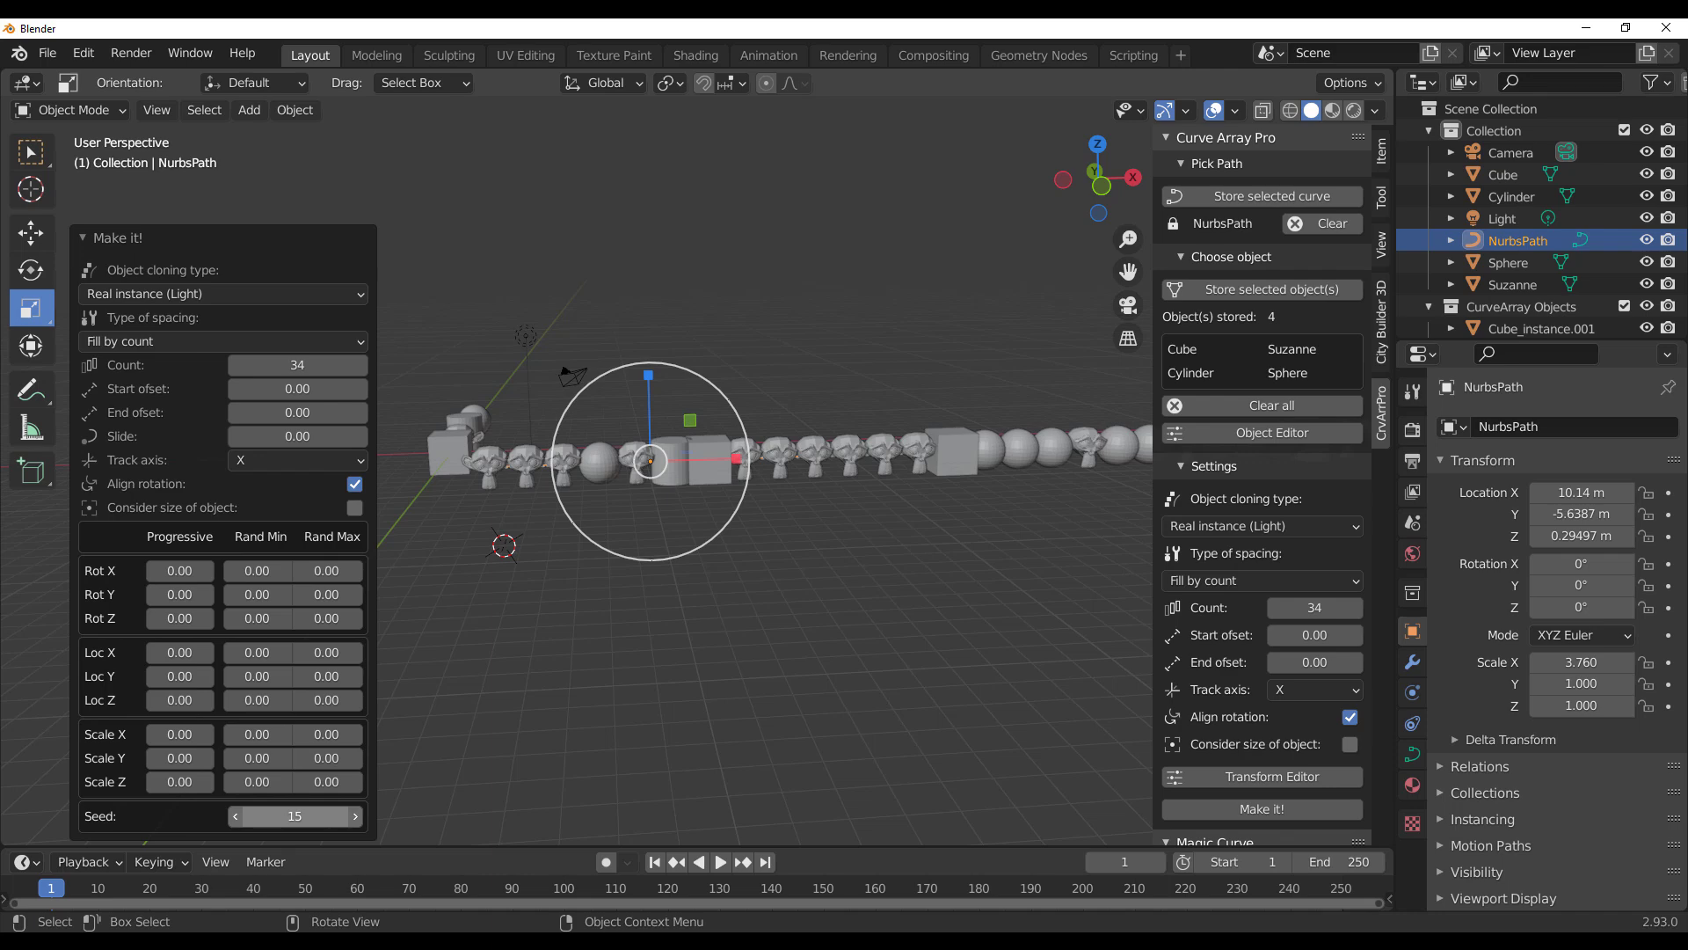
{"action": "middle_click_drag", "start_coordinate": [457, 845], "coordinate": [667, 653]}
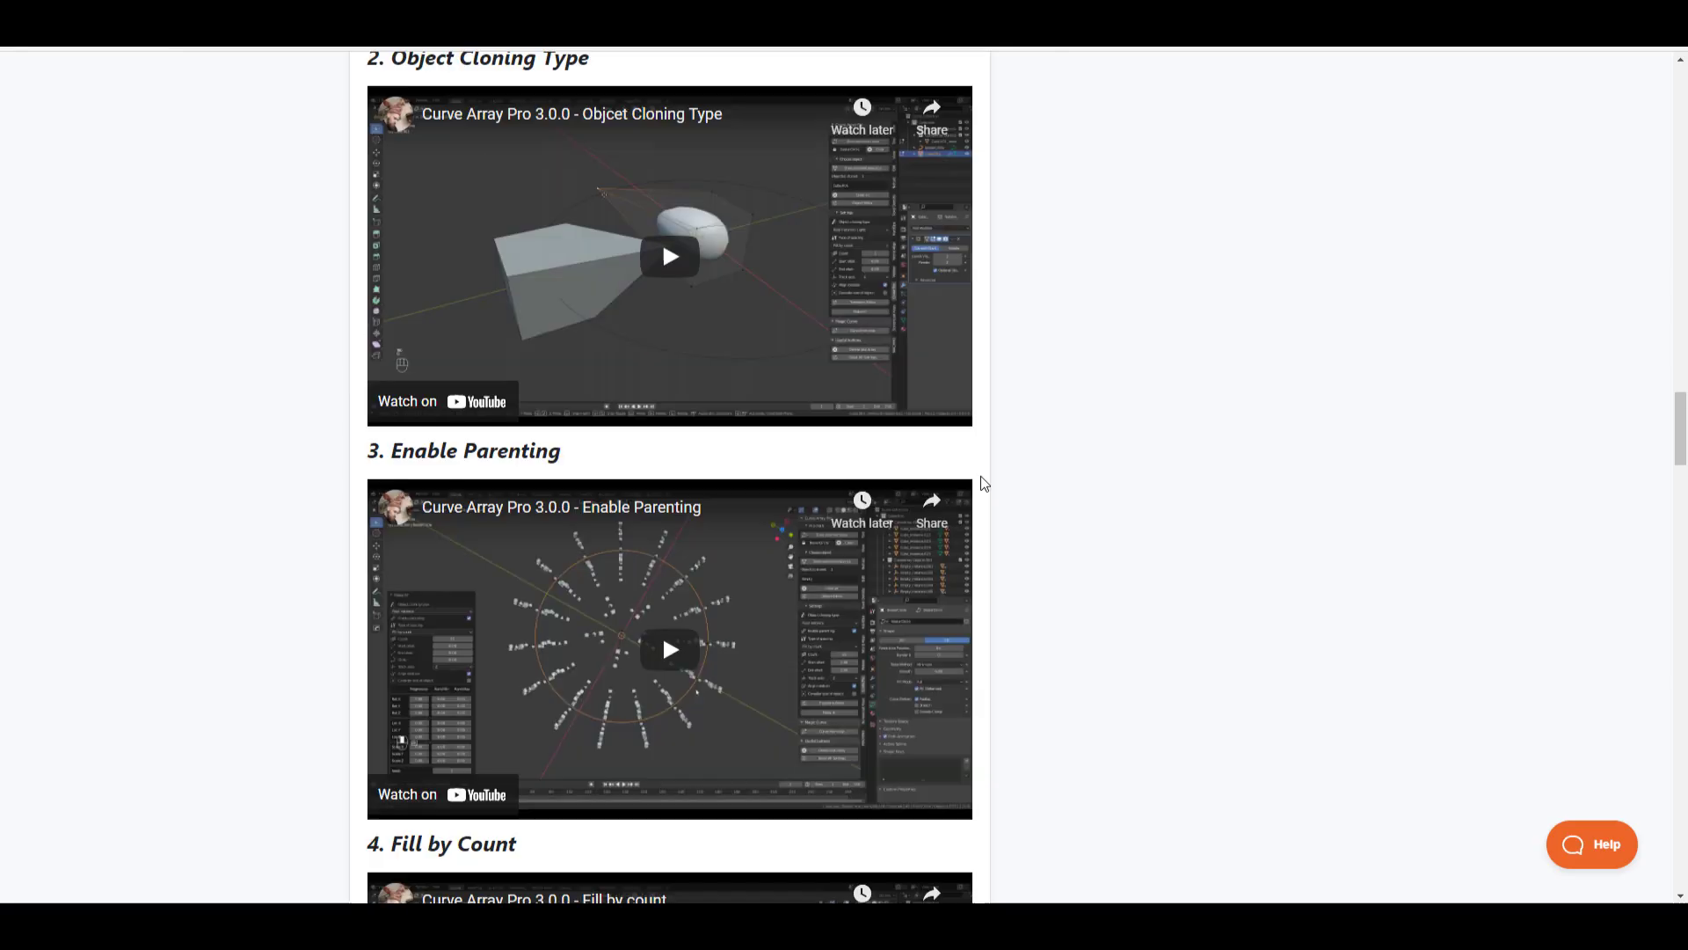
- Look through the Curve Array Pro product page, examining its demo videos, feature list and main function sections
{"action": "scroll", "coordinate": [983, 467], "scroll_direction": "up", "scroll_amount": 1}
{"action": "scroll", "coordinate": [983, 466], "scroll_direction": "down", "scroll_amount": 10}
{"action": "scroll", "coordinate": [983, 466], "scroll_direction": "up", "scroll_amount": 8}
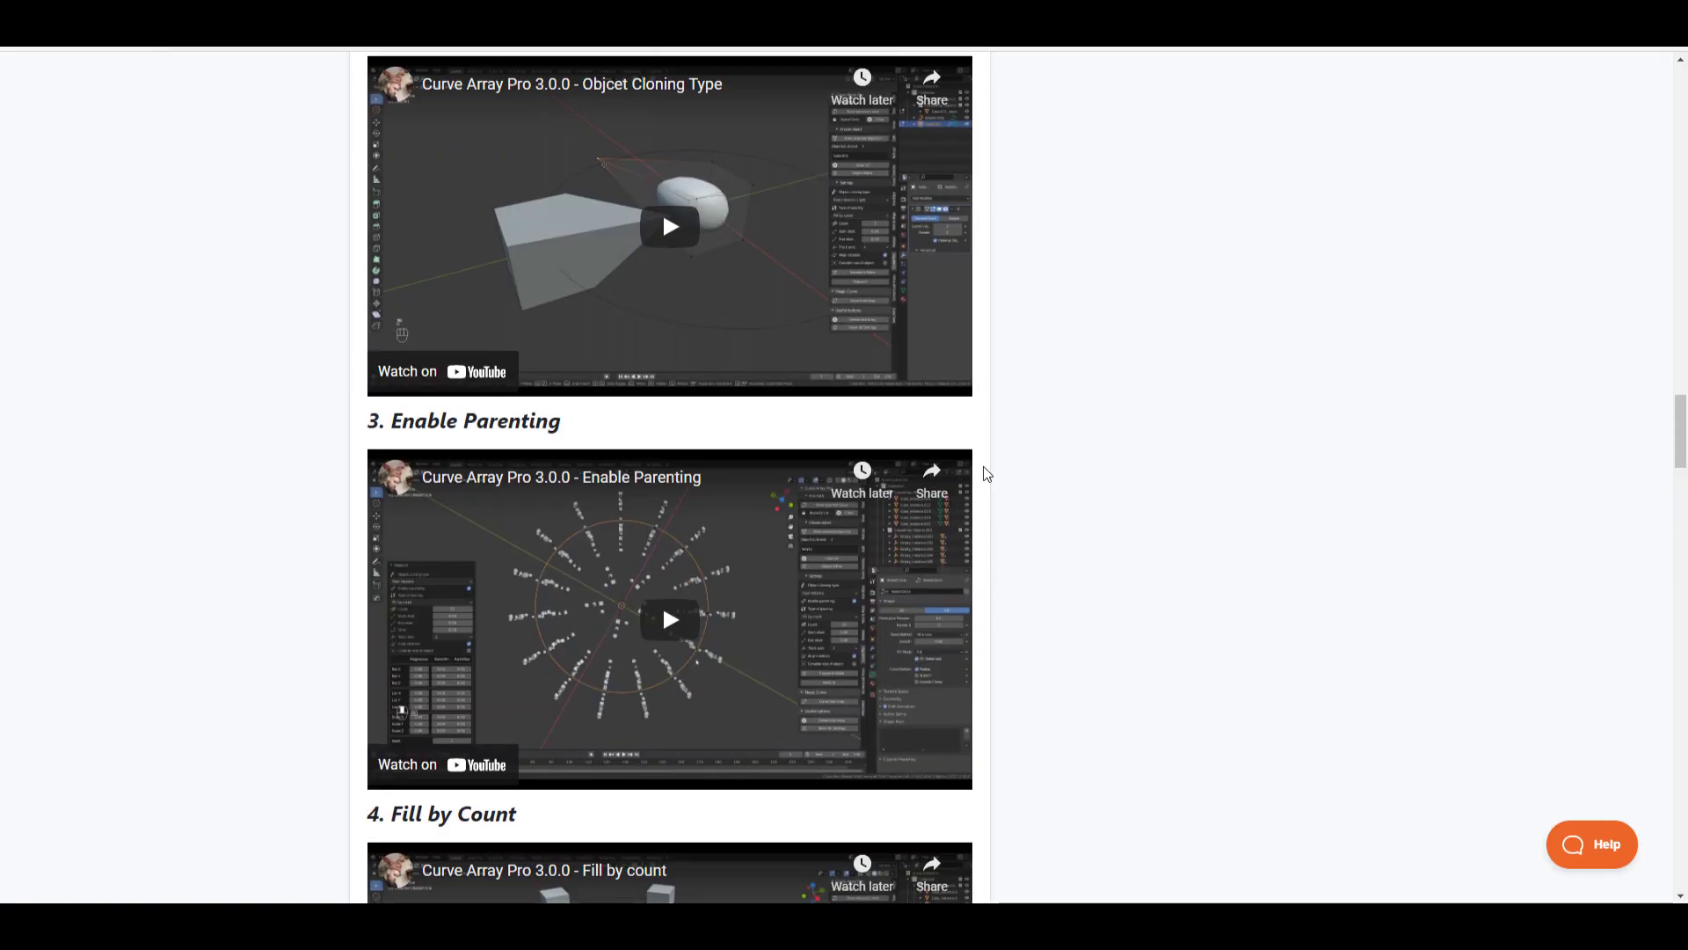
{"action": "scroll", "coordinate": [983, 473], "scroll_direction": "up", "scroll_amount": 15}
{"action": "scroll", "coordinate": [983, 473], "scroll_direction": "up", "scroll_amount": 16}
{"action": "scroll", "coordinate": [983, 473], "scroll_direction": "down", "scroll_amount": 9}
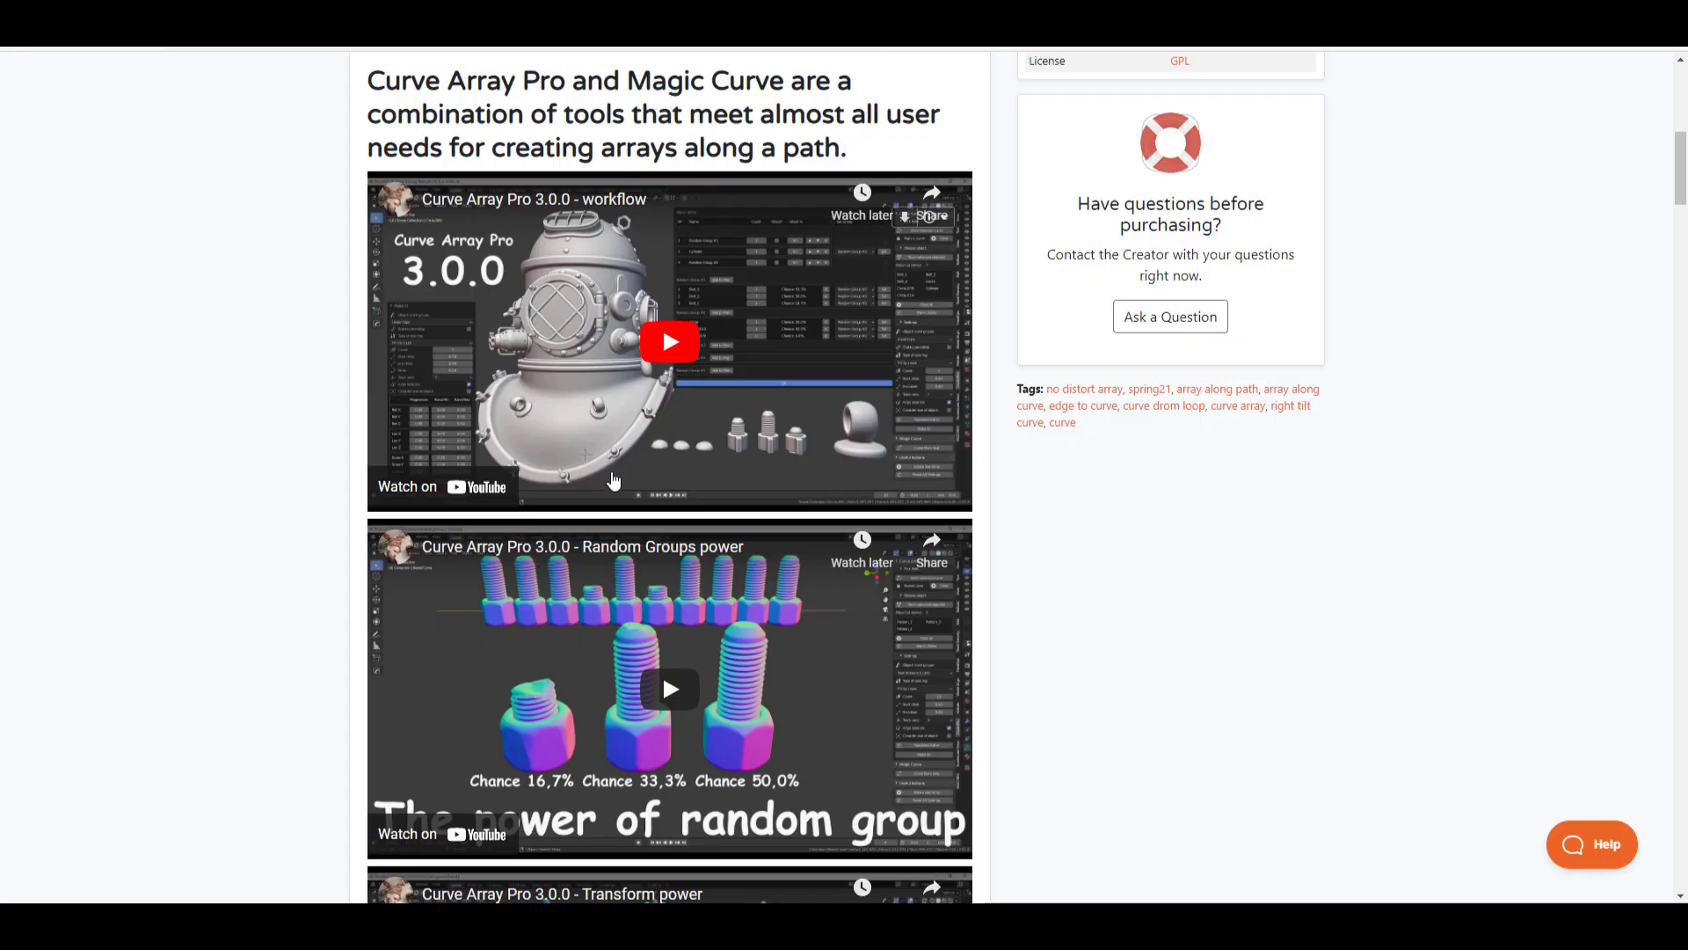
{"action": "scroll", "coordinate": [614, 479], "scroll_direction": "down", "scroll_amount": 1}
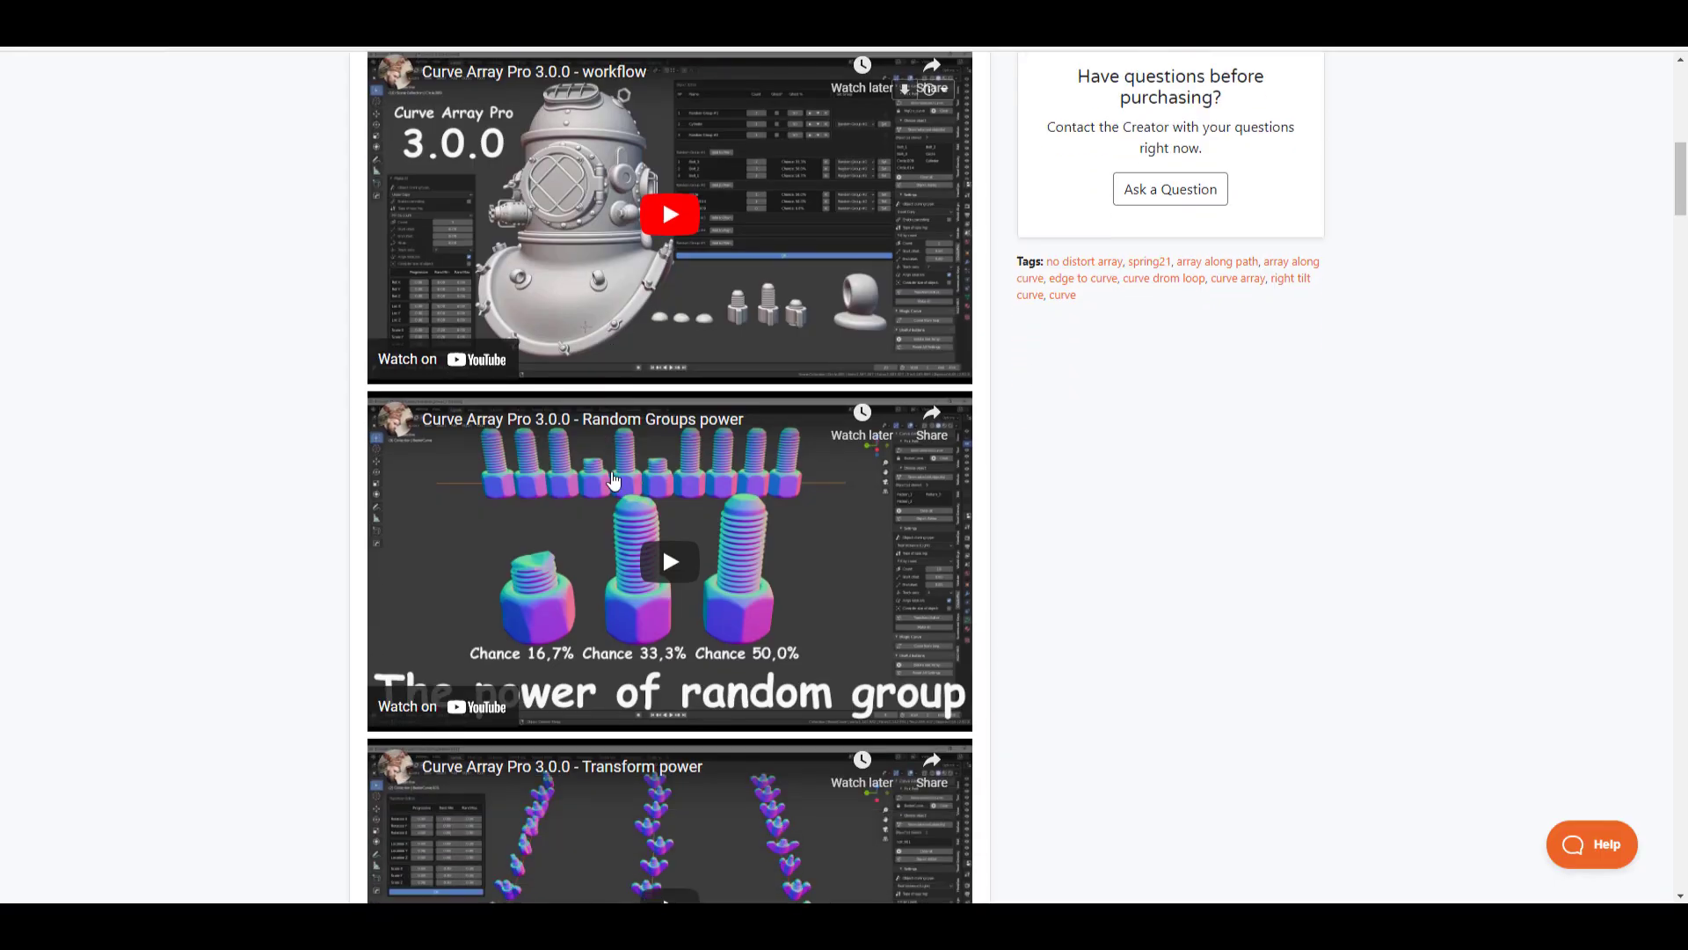
{"action": "scroll", "coordinate": [613, 479], "scroll_direction": "down", "scroll_amount": 20}
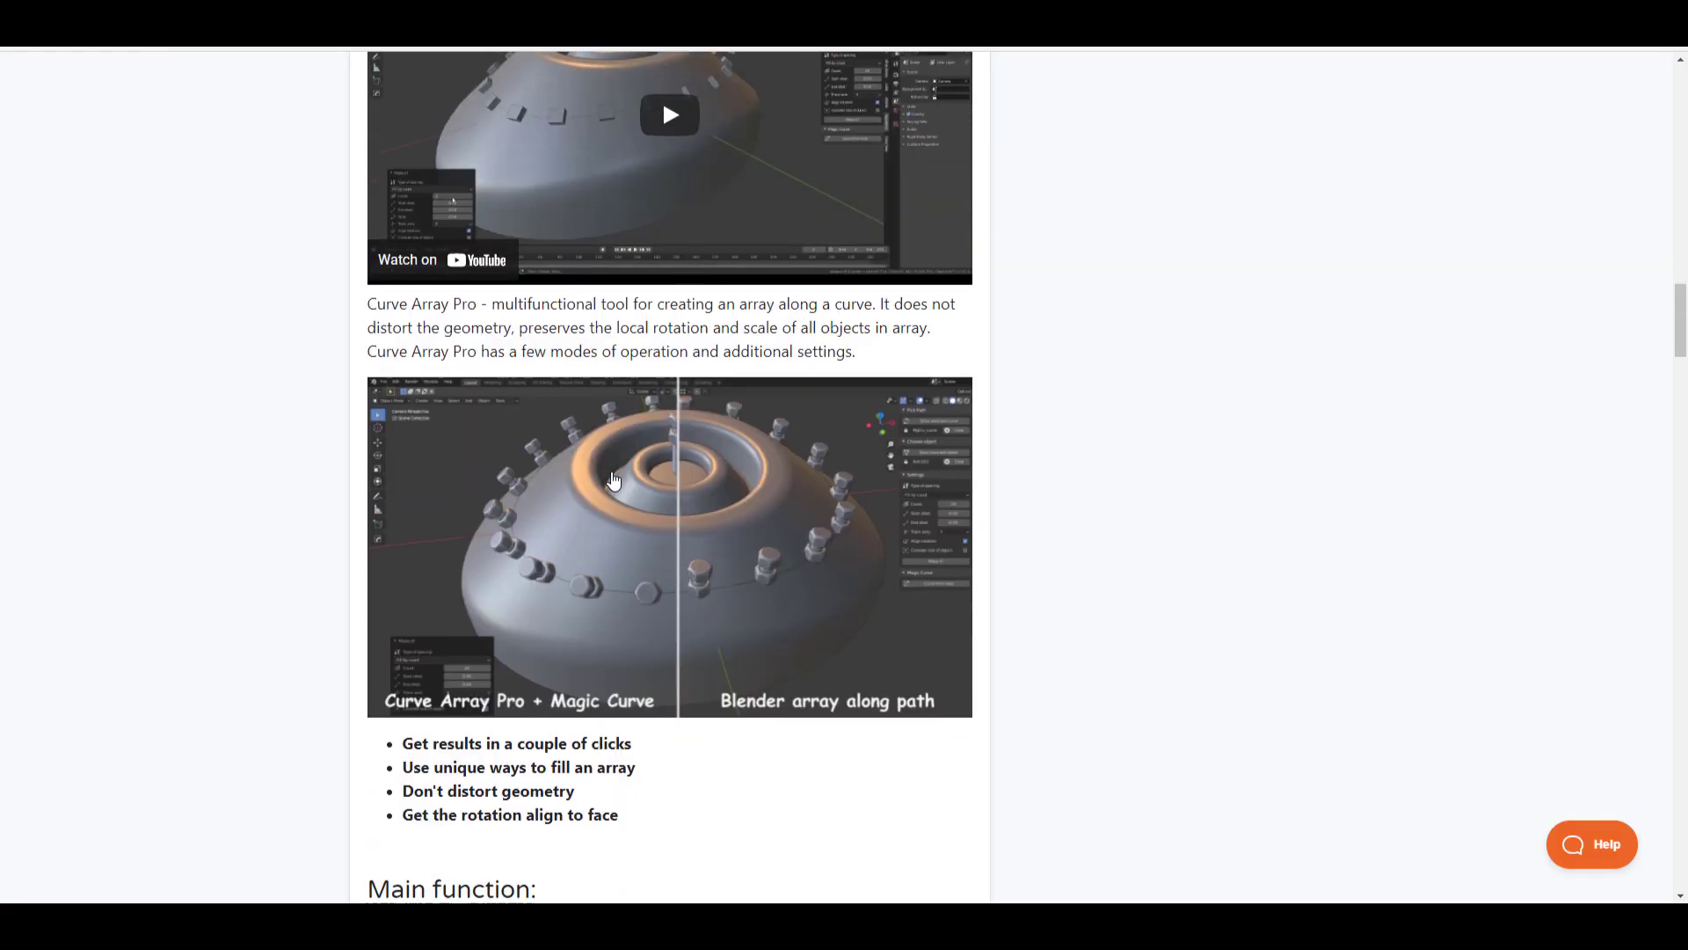
{"action": "scroll", "coordinate": [614, 480], "scroll_direction": "down", "scroll_amount": 15}
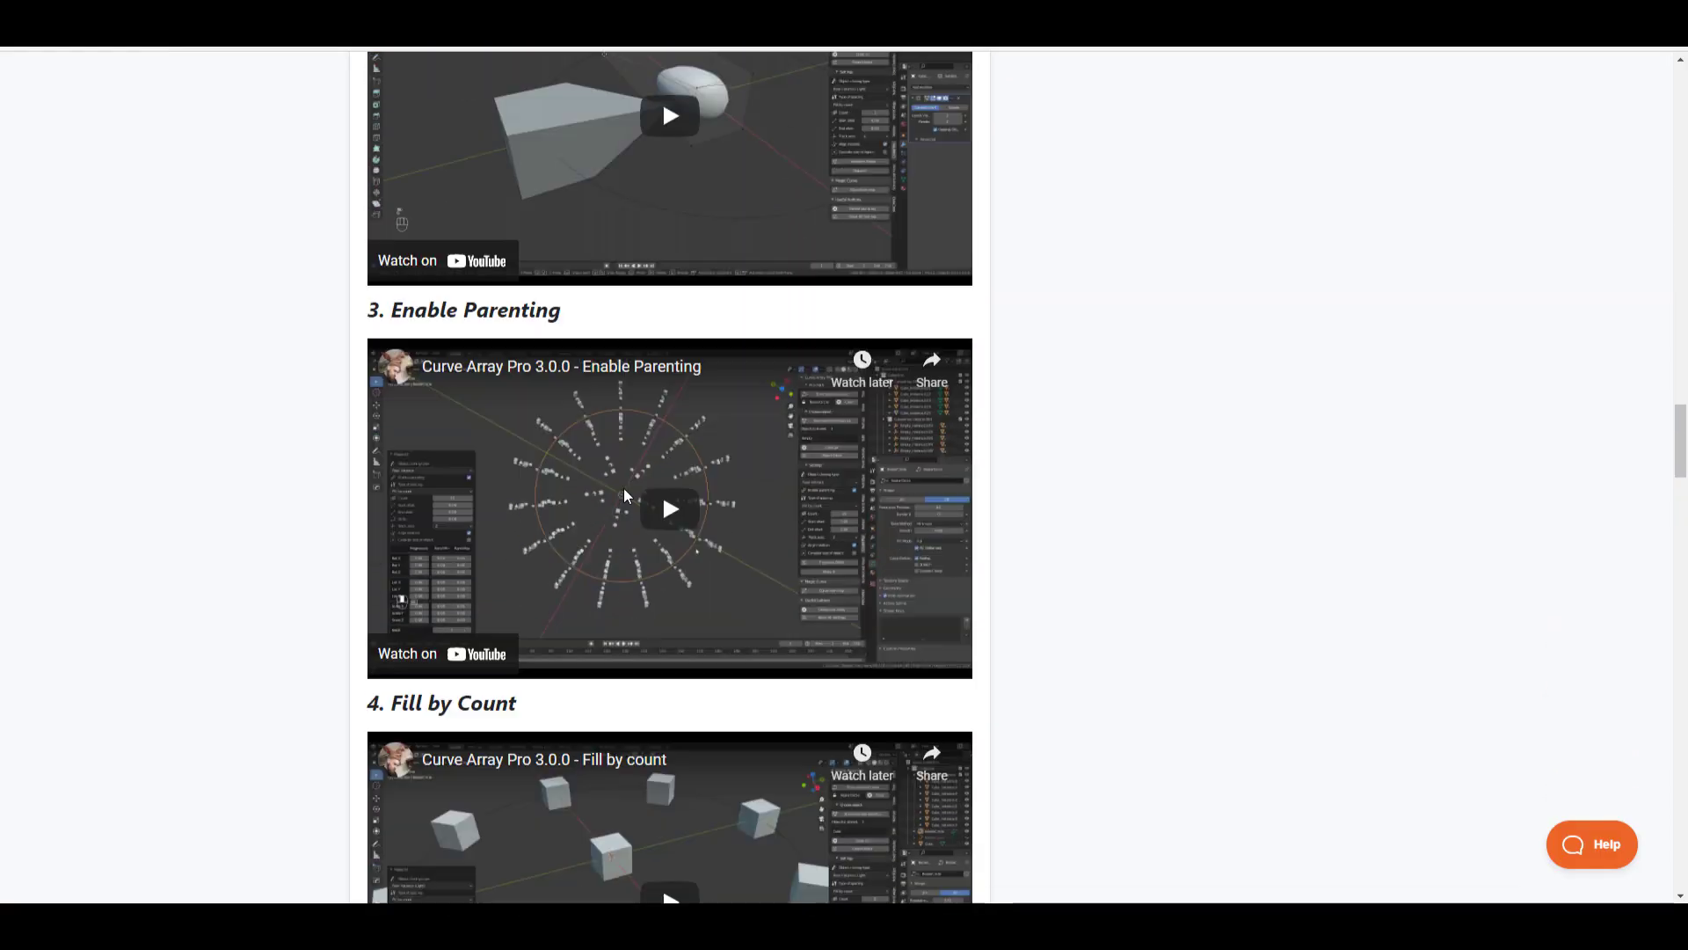